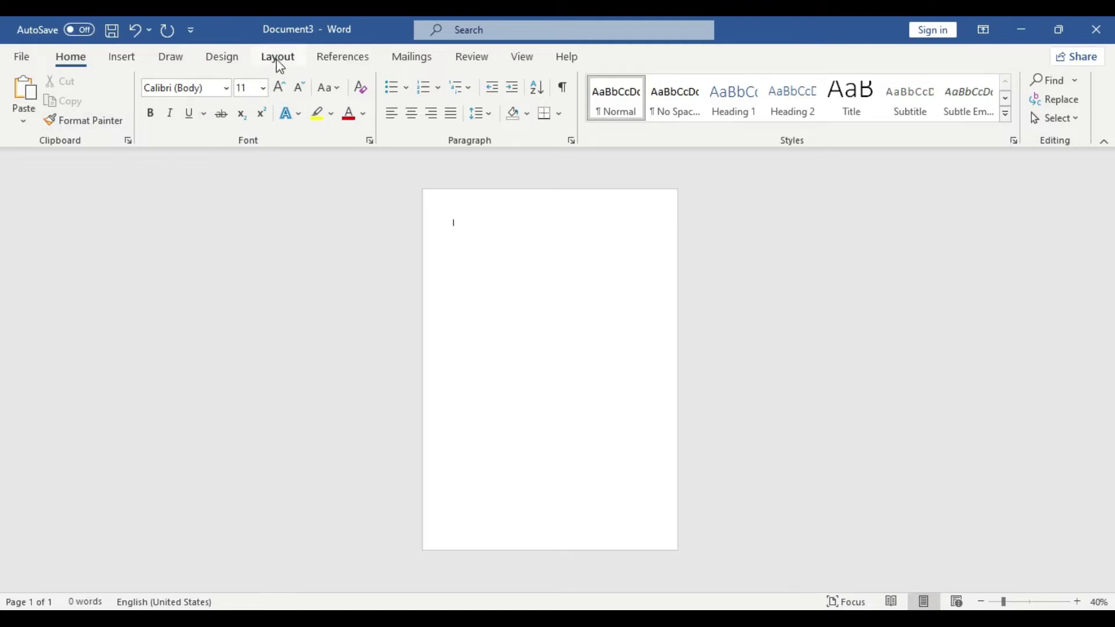
Set the top, left, bottom and right page margins to 0, ignoring the printable-area warning.
{"action": "left_click", "coordinate": [279, 60]}
{"action": "left_click", "coordinate": [35, 111]}
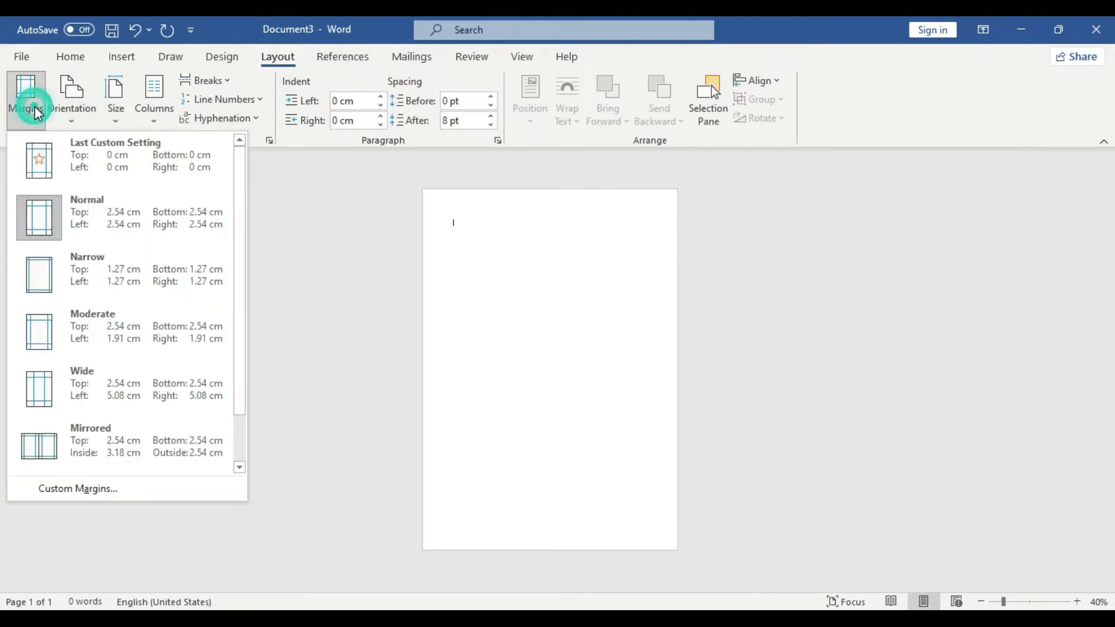
{"action": "left_click", "coordinate": [82, 488]}
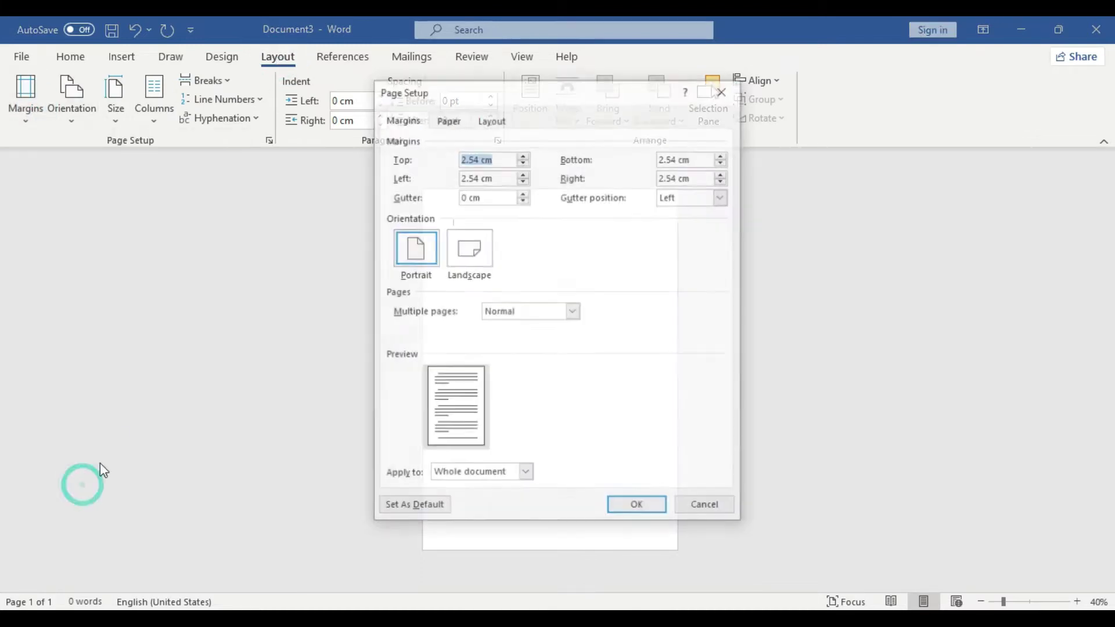
{"action": "type", "text": "0"}
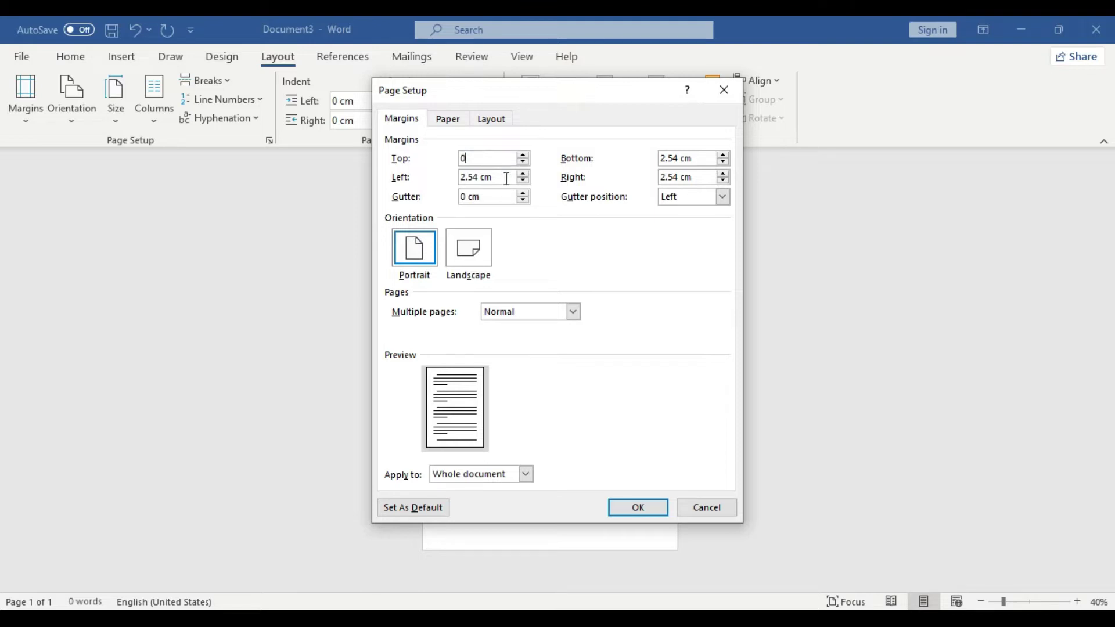
{"action": "key", "text": "Tab"}
{"action": "type", "text": "0"}
{"action": "triple_click", "coordinate": [699, 158]}
{"action": "type", "text": "0"}
{"action": "key", "text": "Tab"}
{"action": "type", "text": "0"}
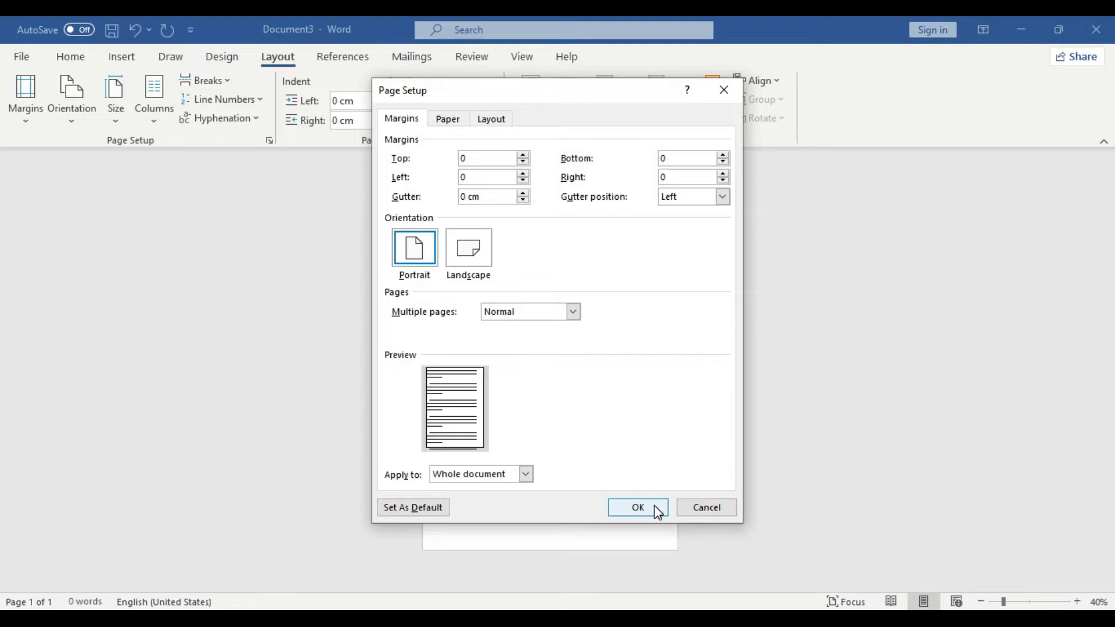
{"action": "left_click", "coordinate": [655, 508]}
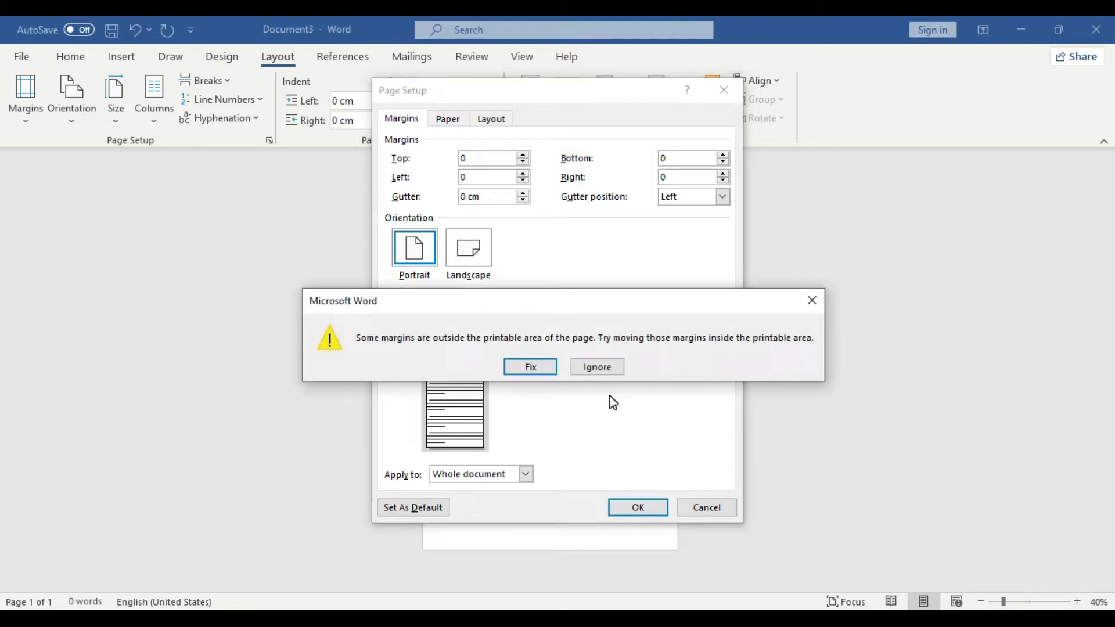
{"action": "left_click", "coordinate": [597, 367]}
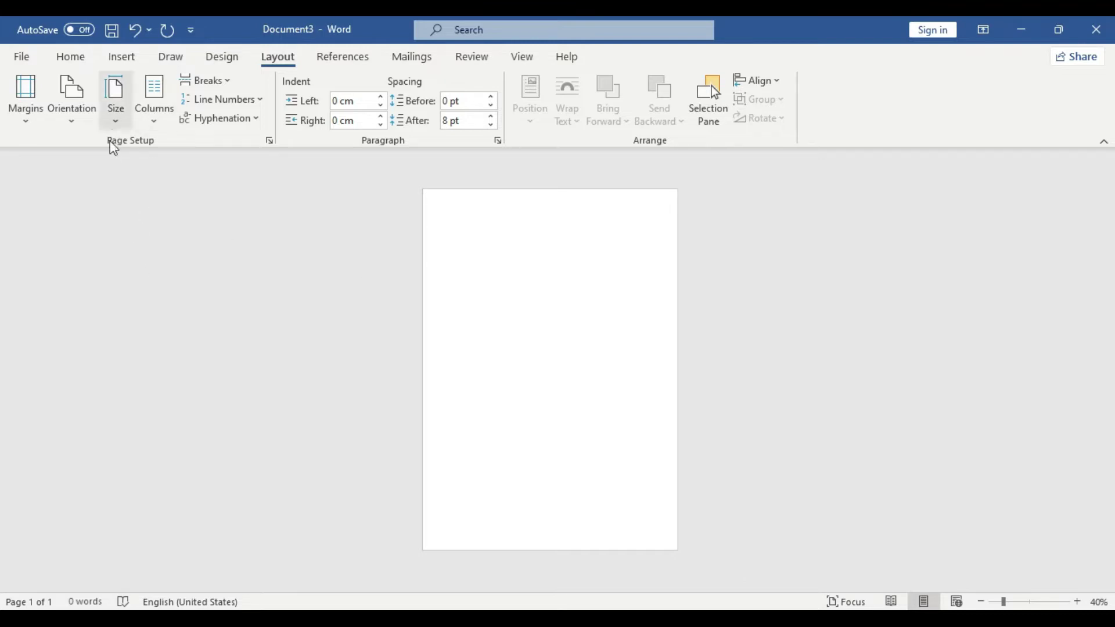
Draw a 25.2 × 20.99 cm blue rectangle from the page's top-left corner.
{"action": "left_click", "coordinate": [122, 57]}
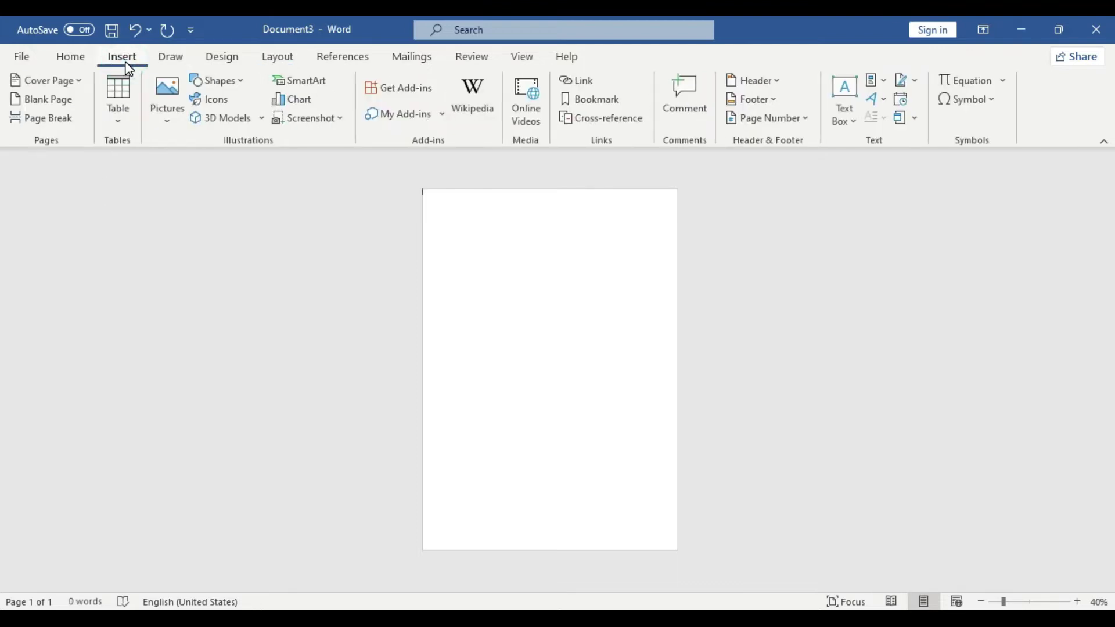
{"action": "left_click", "coordinate": [217, 80]}
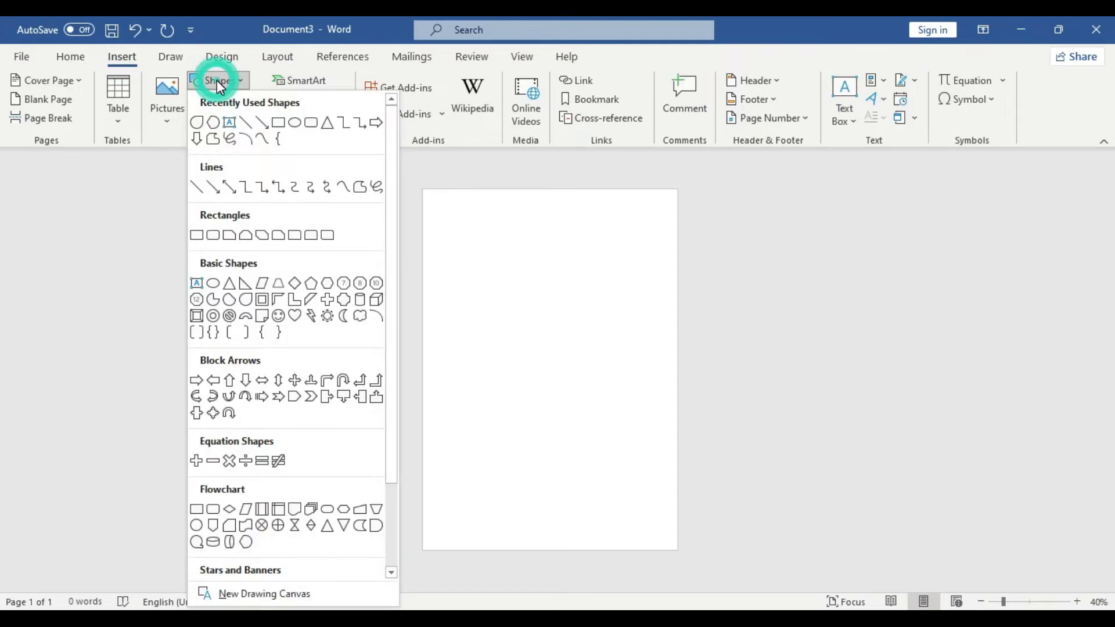
{"action": "left_click", "coordinate": [280, 123]}
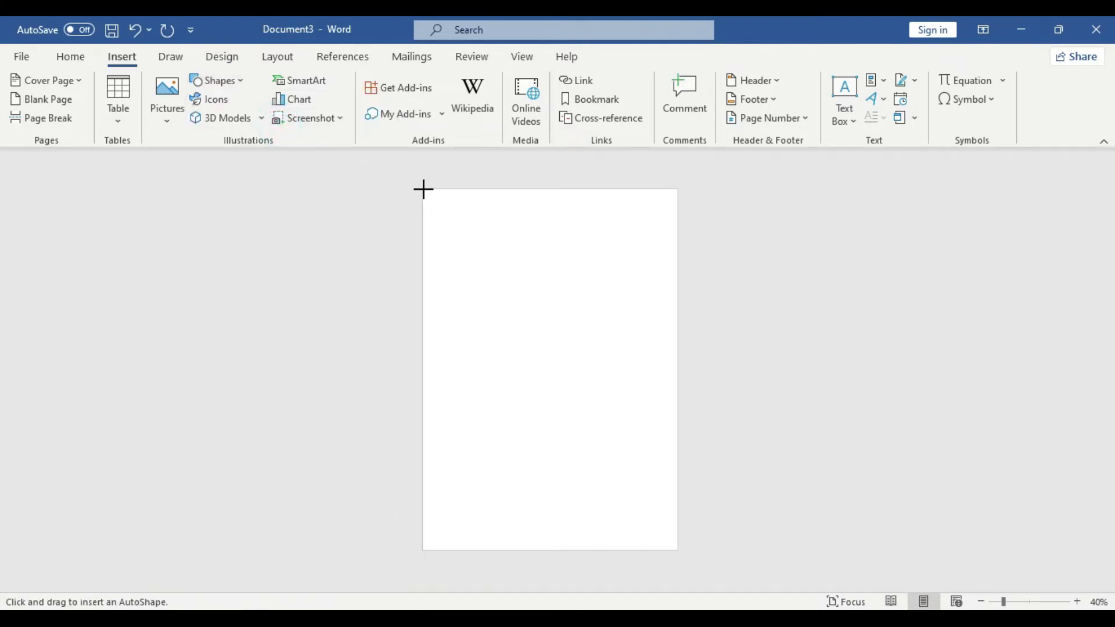
{"action": "mouse_move", "coordinate": [423, 189]}
{"action": "left_mouse_down"}
{"action": "mouse_move", "coordinate": [551, 410]}
{"action": "mouse_move", "coordinate": [677, 497]}
{"action": "left_mouse_up"}
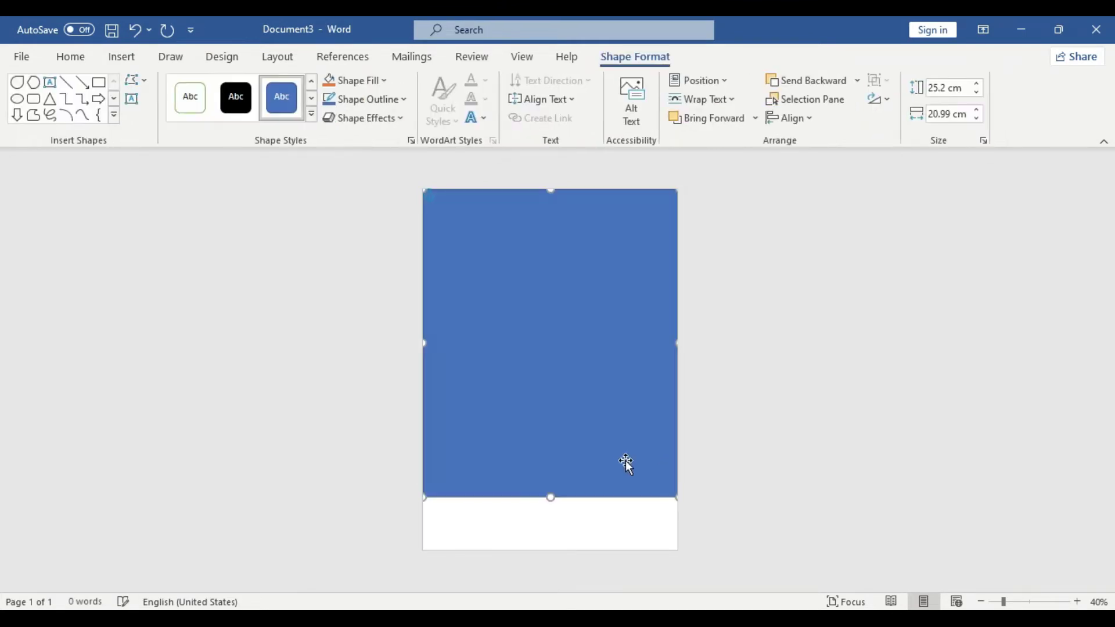
{"action": "left_click", "coordinate": [549, 376]}
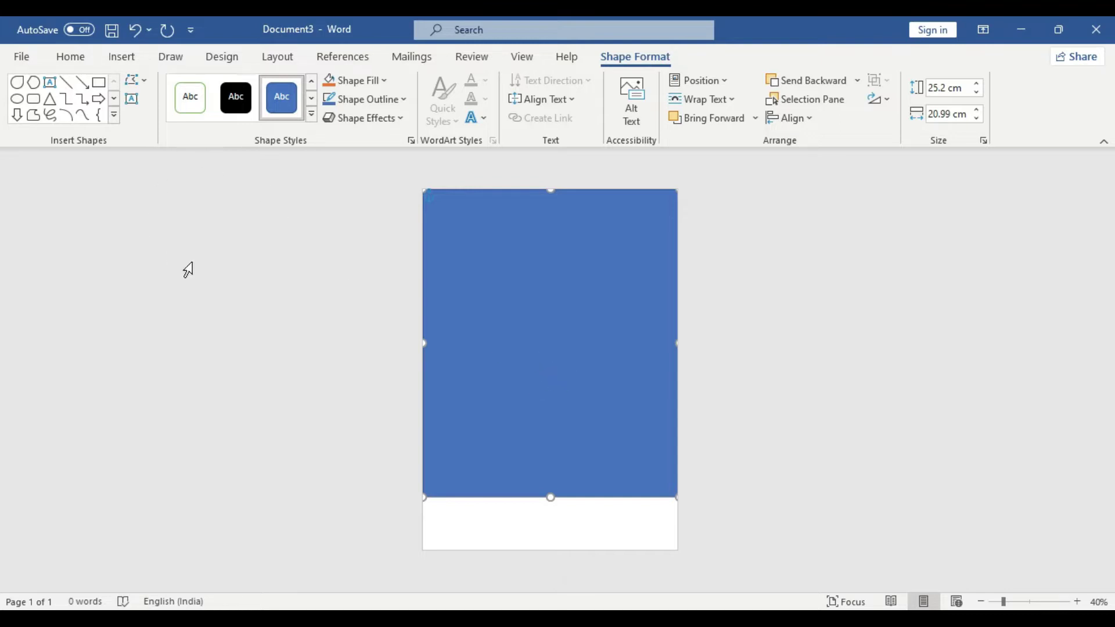
{"action": "left_click", "coordinate": [119, 58]}
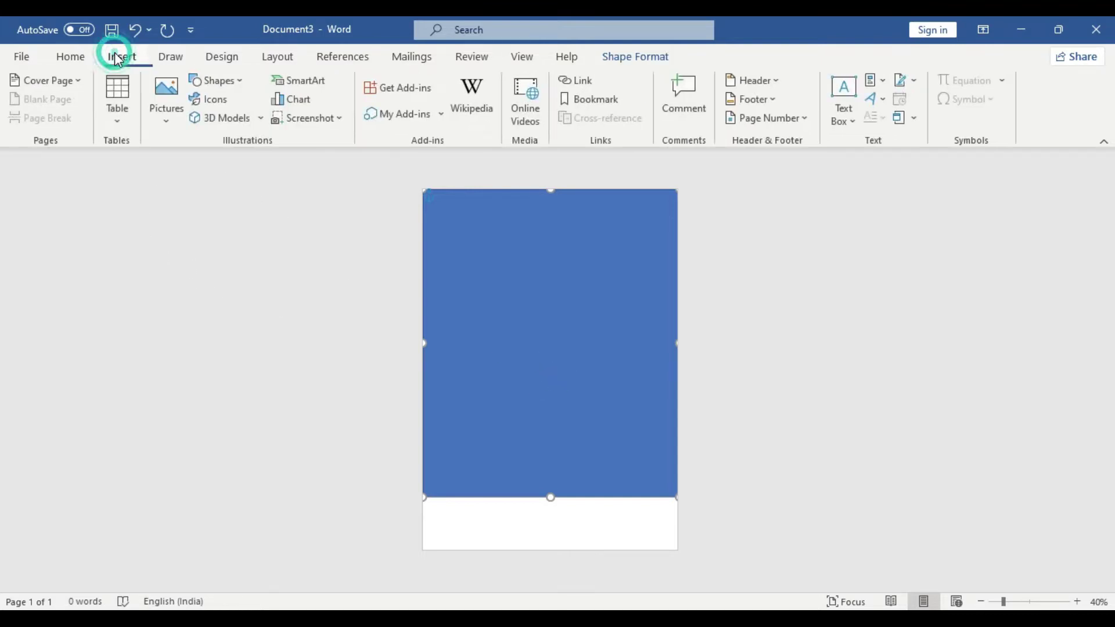
Draw a teardrop about 9 cm across on the blue rectangle and fill it white.
{"action": "left_click", "coordinate": [221, 82]}
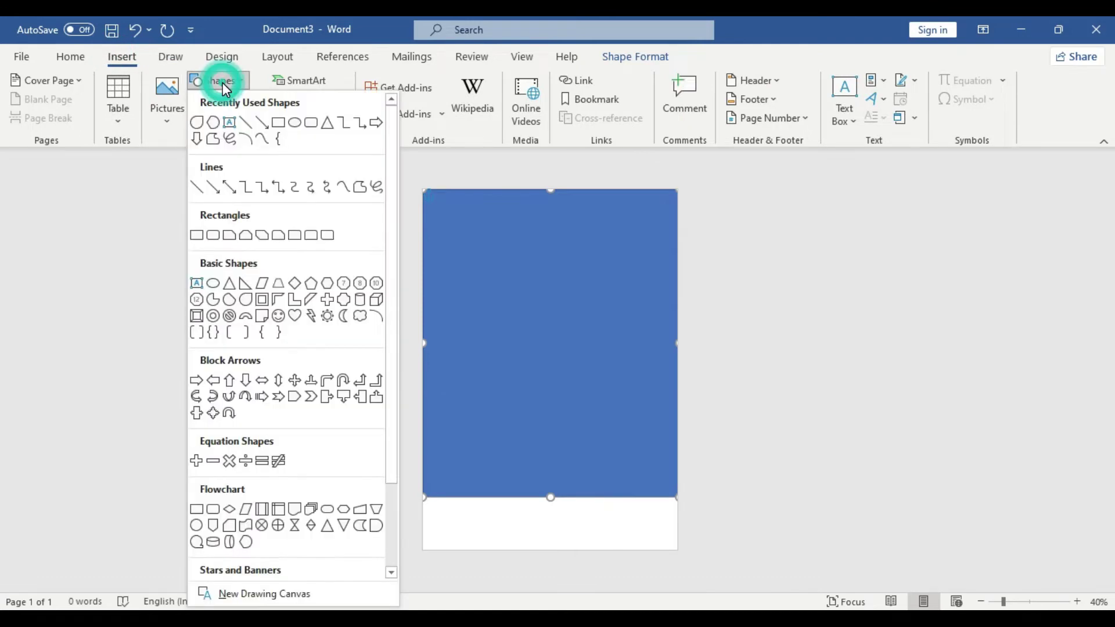
{"action": "left_click", "coordinate": [200, 125]}
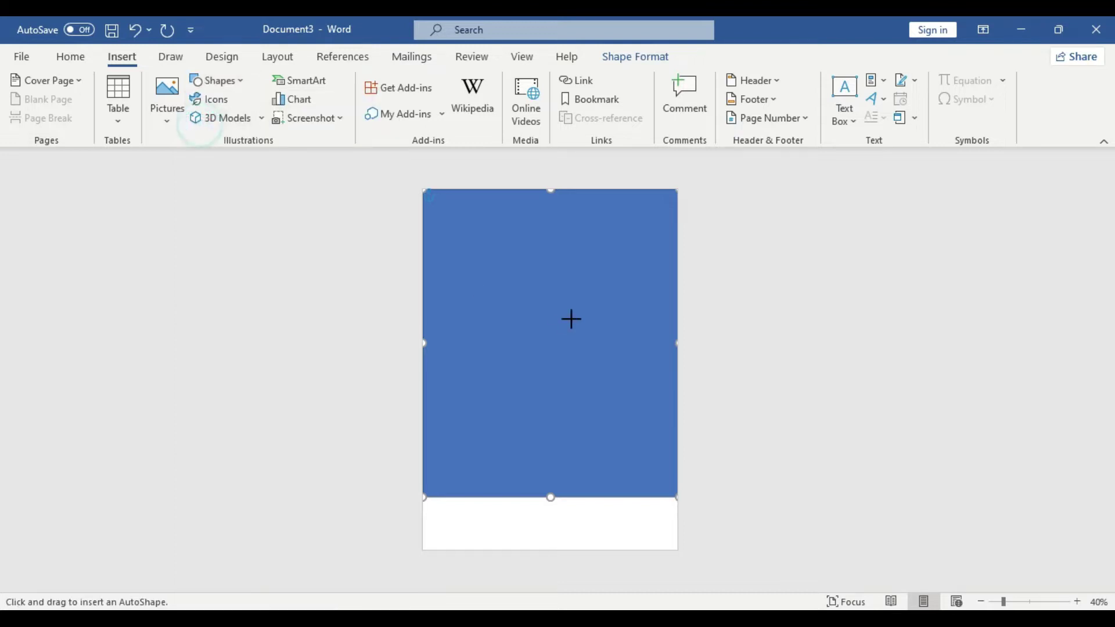
{"action": "left_click_drag", "start_coordinate": [481, 276], "coordinate": [559, 352]}
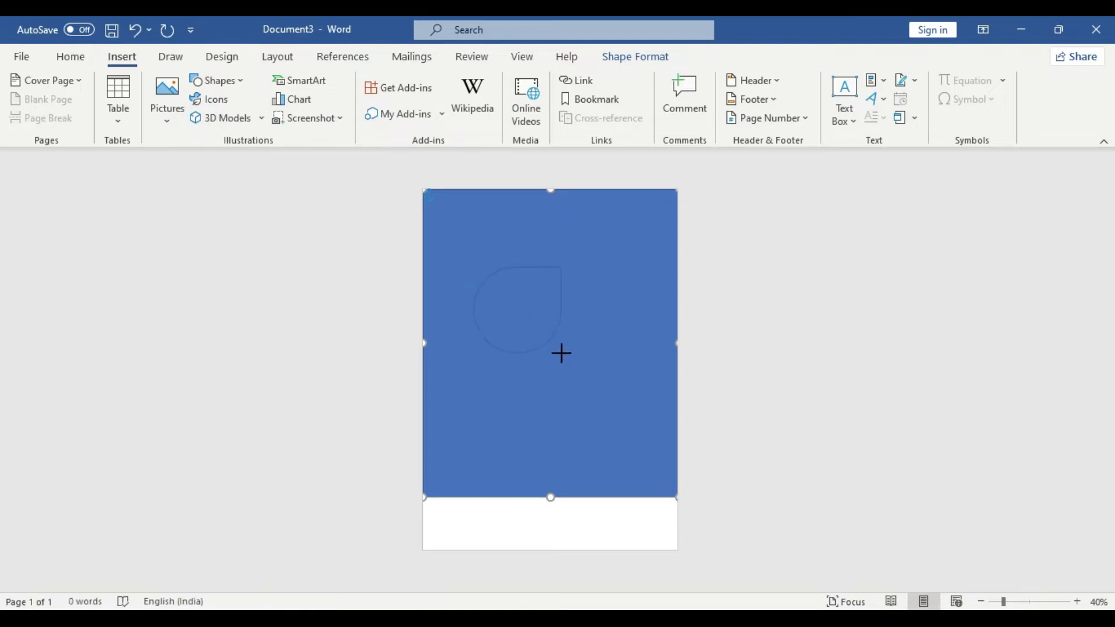
{"action": "left_click_drag", "start_coordinate": [559, 352], "coordinate": [584, 378]}
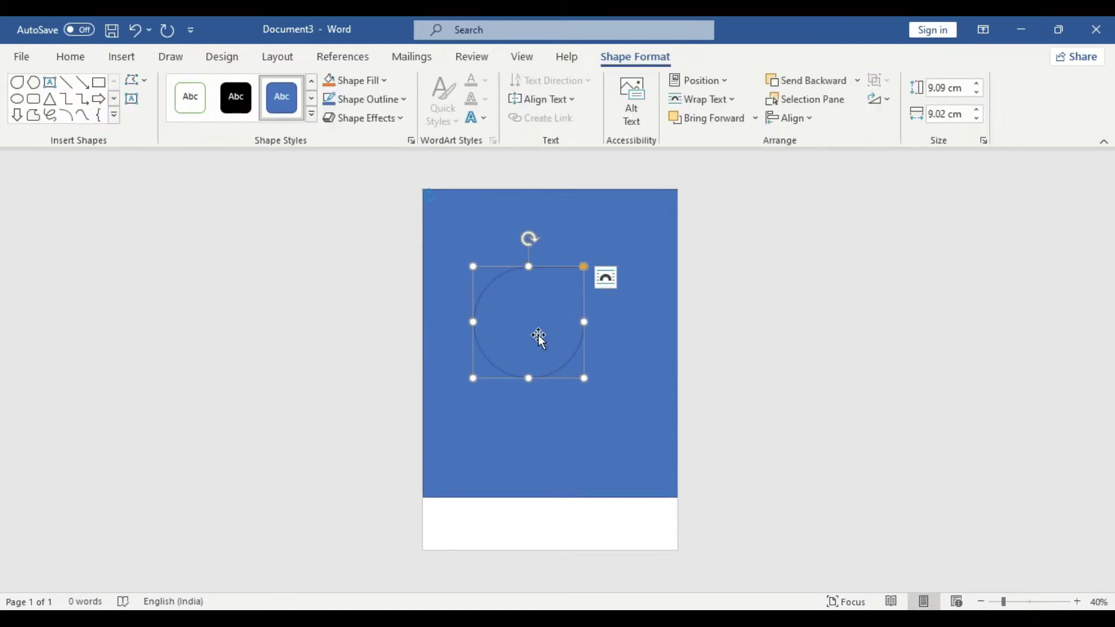
{"action": "left_click", "coordinate": [380, 87]}
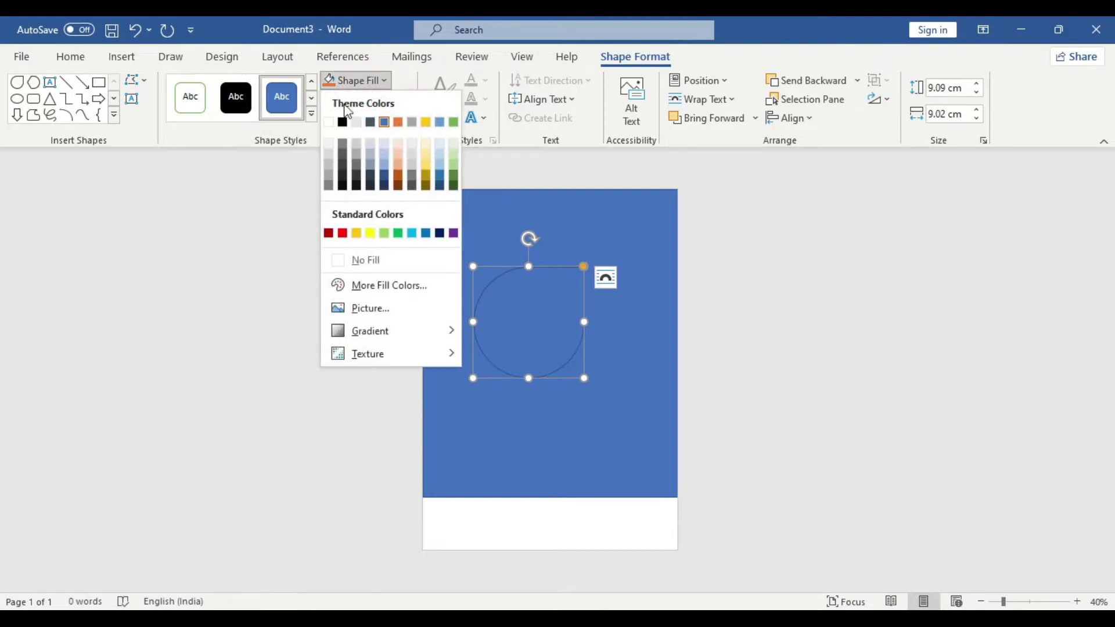
{"action": "left_click", "coordinate": [328, 122]}
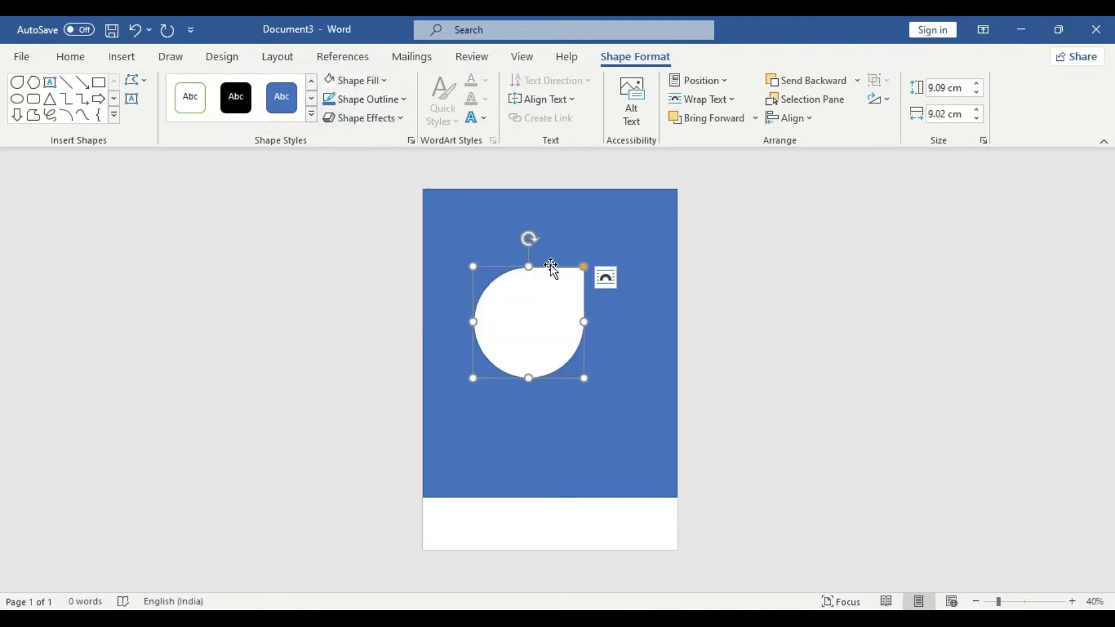
Rotate the teardrop so its tip points right and move it toward the left edge.
{"action": "left_click", "coordinate": [530, 237]}
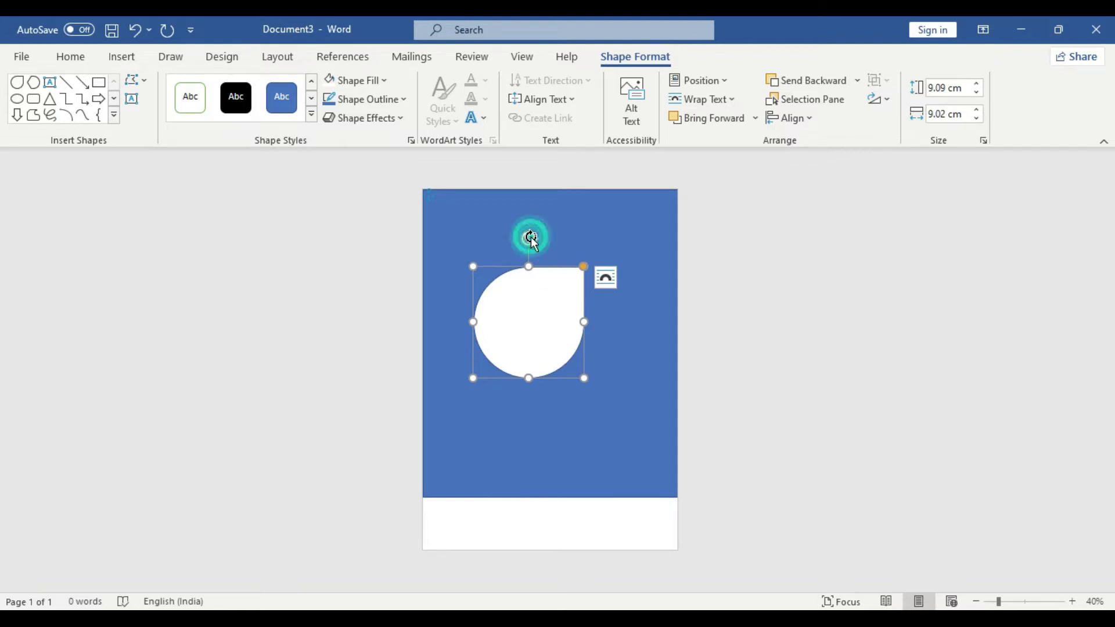
{"action": "left_click_drag", "start_coordinate": [530, 237], "coordinate": [591, 268]}
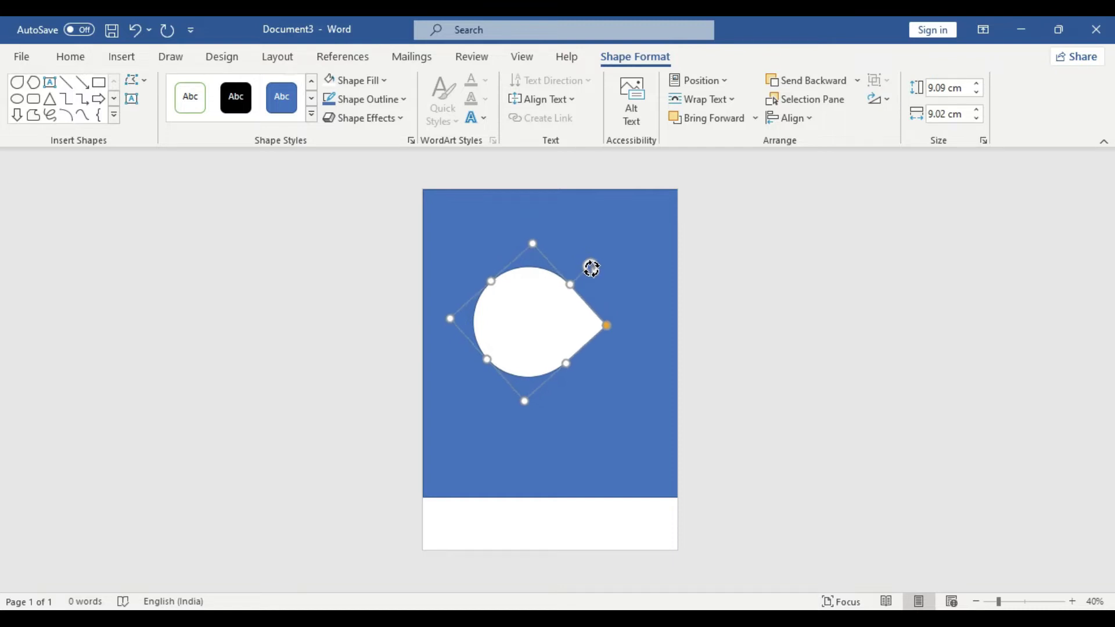
{"action": "left_click_drag", "start_coordinate": [591, 268], "coordinate": [591, 266]}
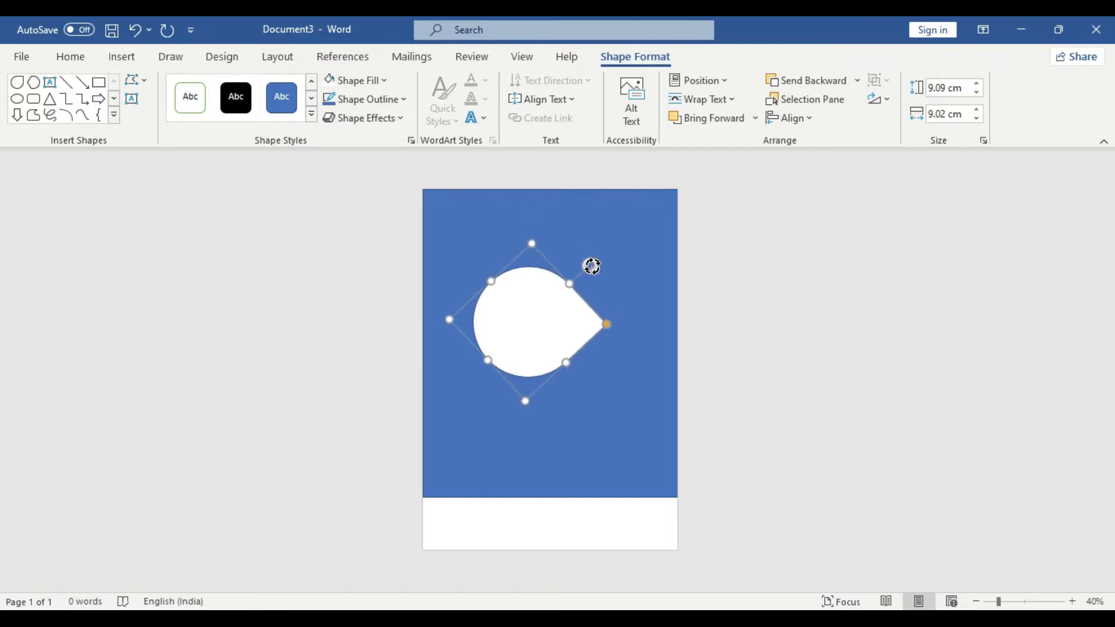
{"action": "left_click_drag", "start_coordinate": [542, 331], "coordinate": [516, 374]}
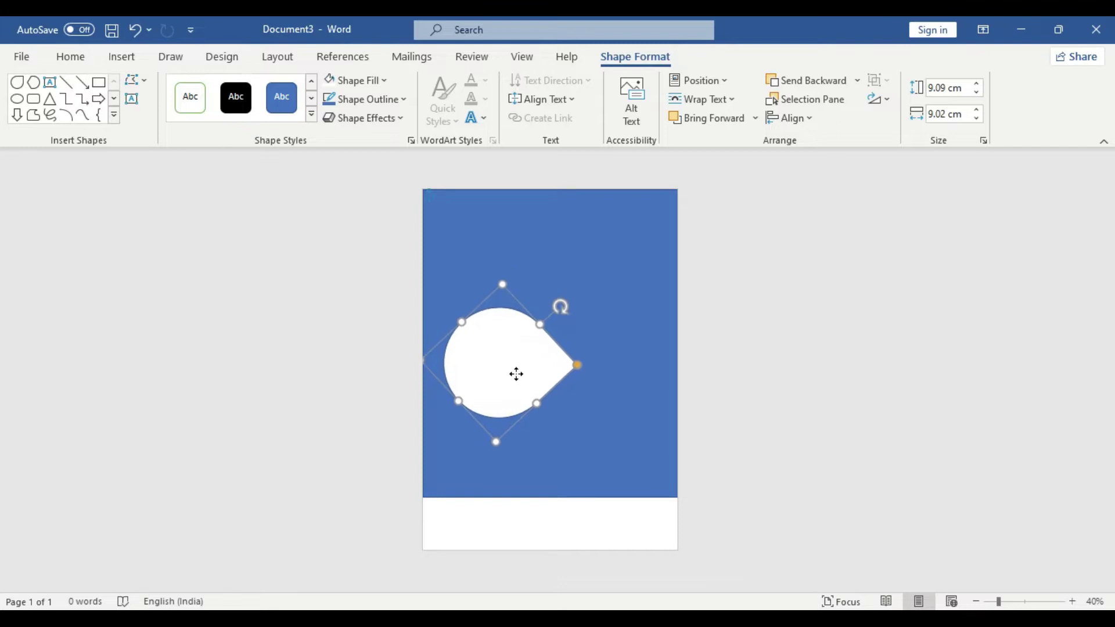
{"action": "mouse_move", "coordinate": [516, 374]}
{"action": "left_mouse_down"}
{"action": "mouse_move", "coordinate": [508, 338]}
{"action": "mouse_move", "coordinate": [507, 352]}
{"action": "left_mouse_up"}
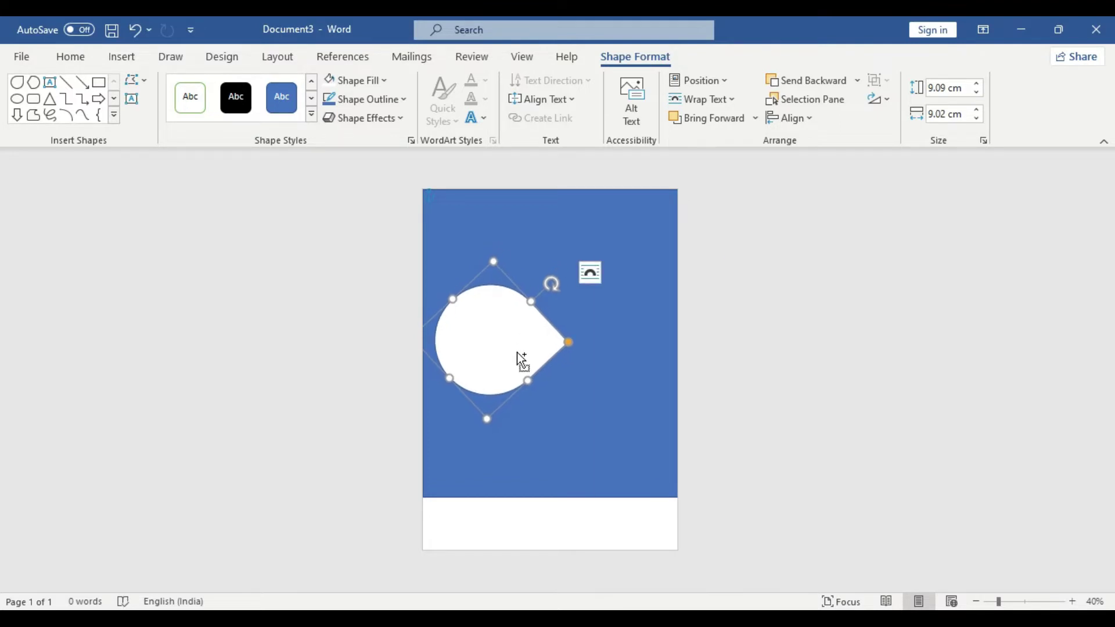
Place a teardrop copy up-right, rotated tip-down so its point meets the first.
{"action": "left_click", "coordinate": [510, 339]}
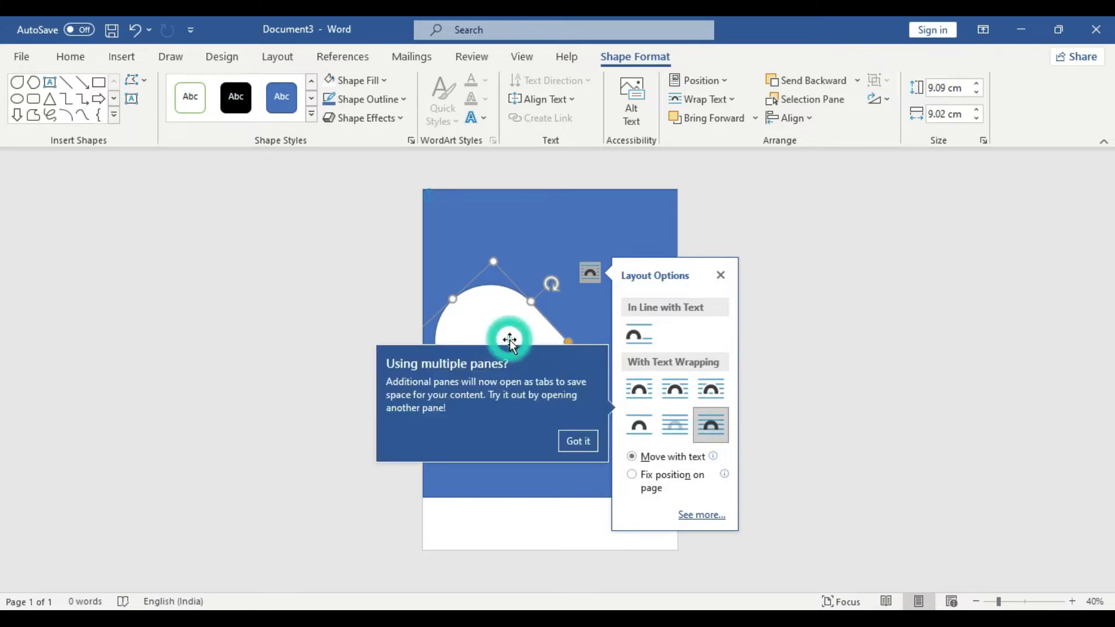
{"action": "left_click", "coordinate": [486, 312]}
{"action": "left_click_drag", "start_coordinate": [486, 312], "coordinate": [490, 320]}
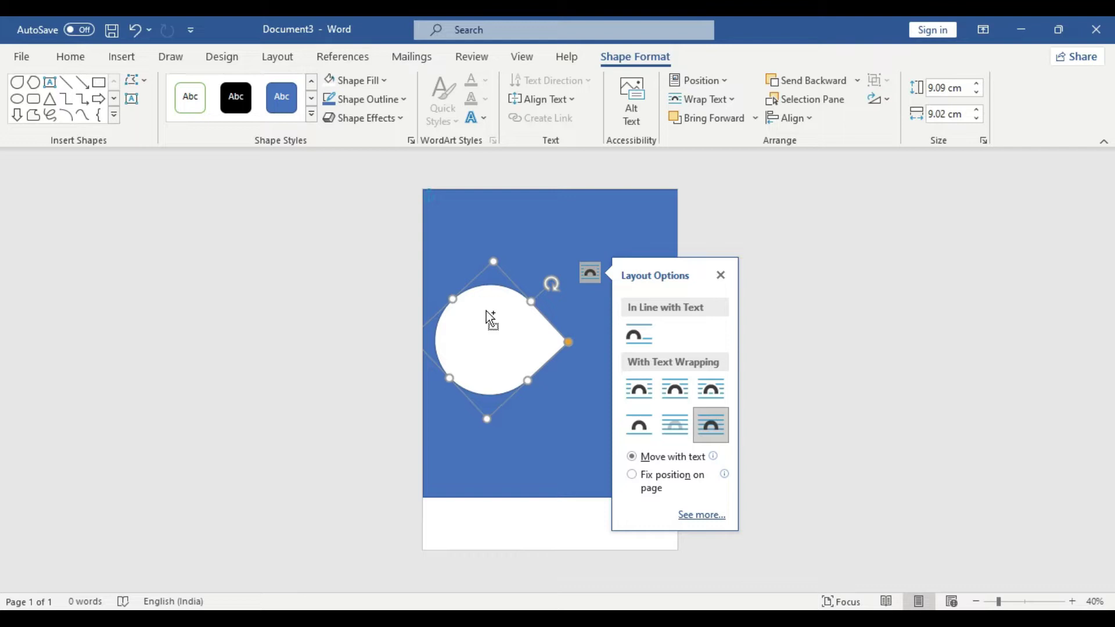
{"action": "key", "text": "ctrl+z"}
{"action": "mouse_move", "coordinate": [490, 319]}
{"action": "left_mouse_down"}
{"action": "mouse_move", "coordinate": [515, 320]}
{"action": "mouse_move", "coordinate": [592, 258]}
{"action": "left_mouse_up"}
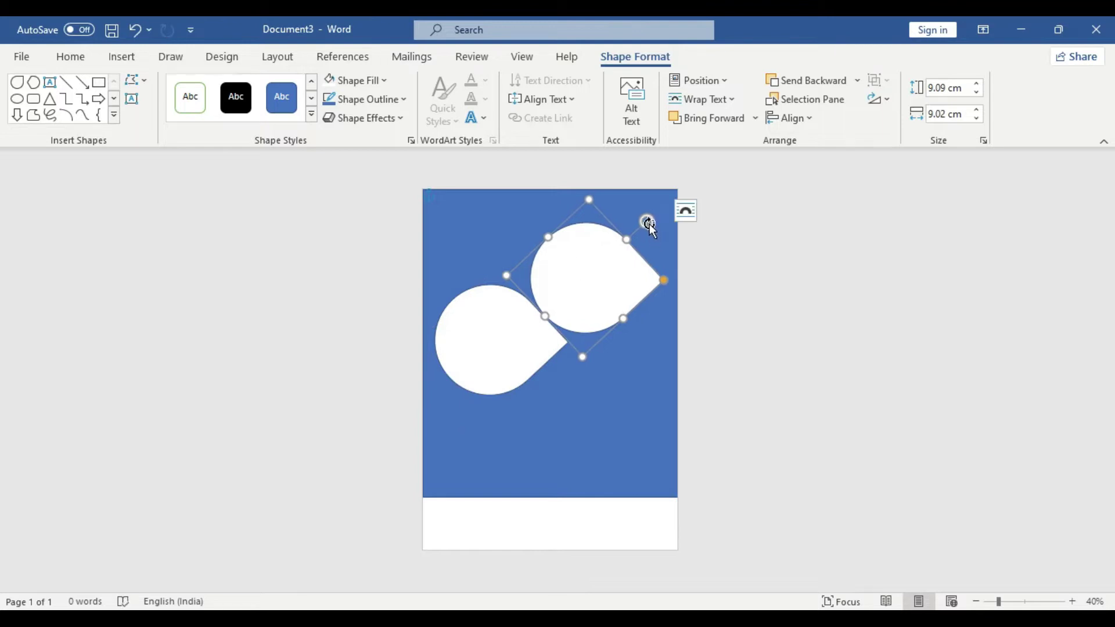
{"action": "mouse_move", "coordinate": [648, 223]}
{"action": "left_mouse_down"}
{"action": "mouse_move", "coordinate": [663, 316]}
{"action": "mouse_move", "coordinate": [654, 356]}
{"action": "left_mouse_up"}
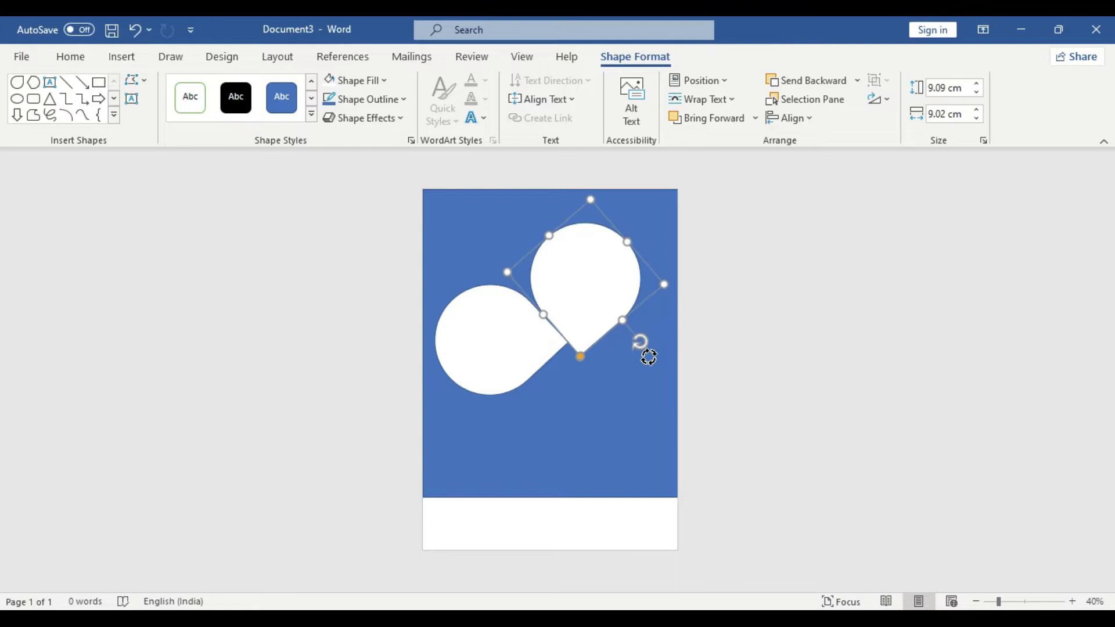
{"action": "left_click_drag", "start_coordinate": [597, 308], "coordinate": [583, 287]}
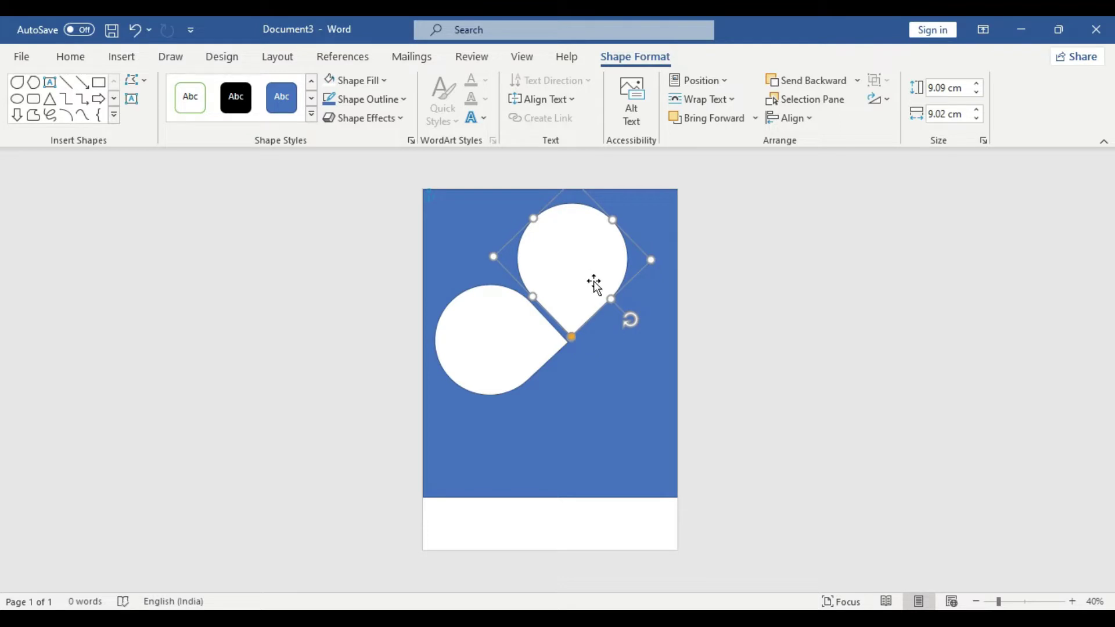
Add a third teardrop below, turned tip-up and nudged so its point meets the other two.
{"action": "key", "text": "ctrl+z"}
{"action": "left_click_drag", "start_coordinate": [598, 287], "coordinate": [582, 344]}
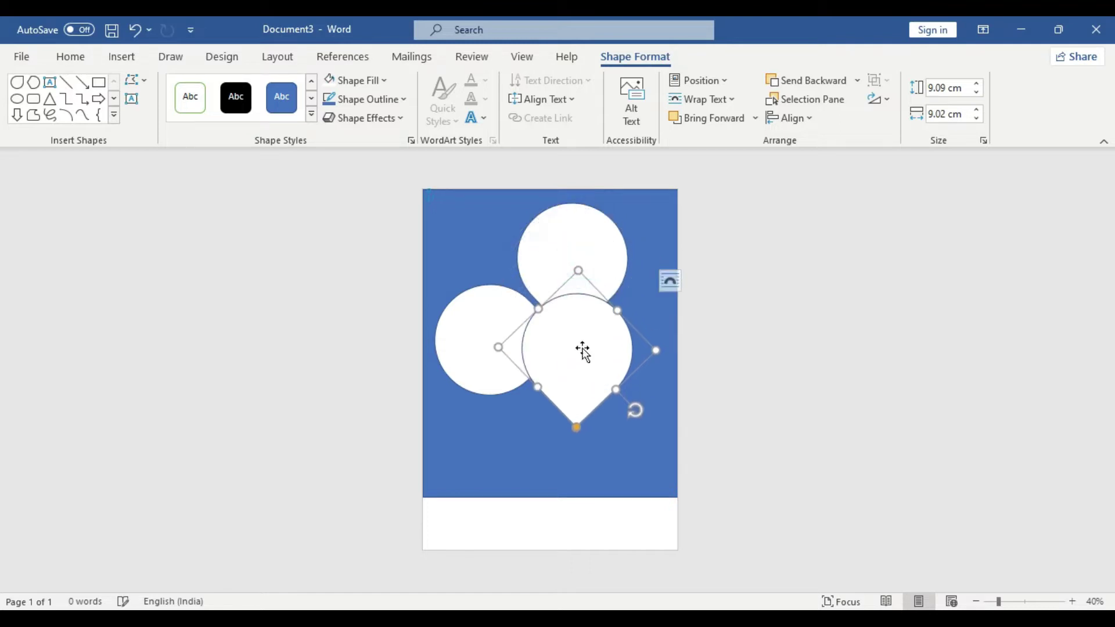
{"action": "mouse_move", "coordinate": [638, 414]}
{"action": "left_mouse_down"}
{"action": "mouse_move", "coordinate": [515, 401]}
{"action": "mouse_move", "coordinate": [514, 294]}
{"action": "left_mouse_up"}
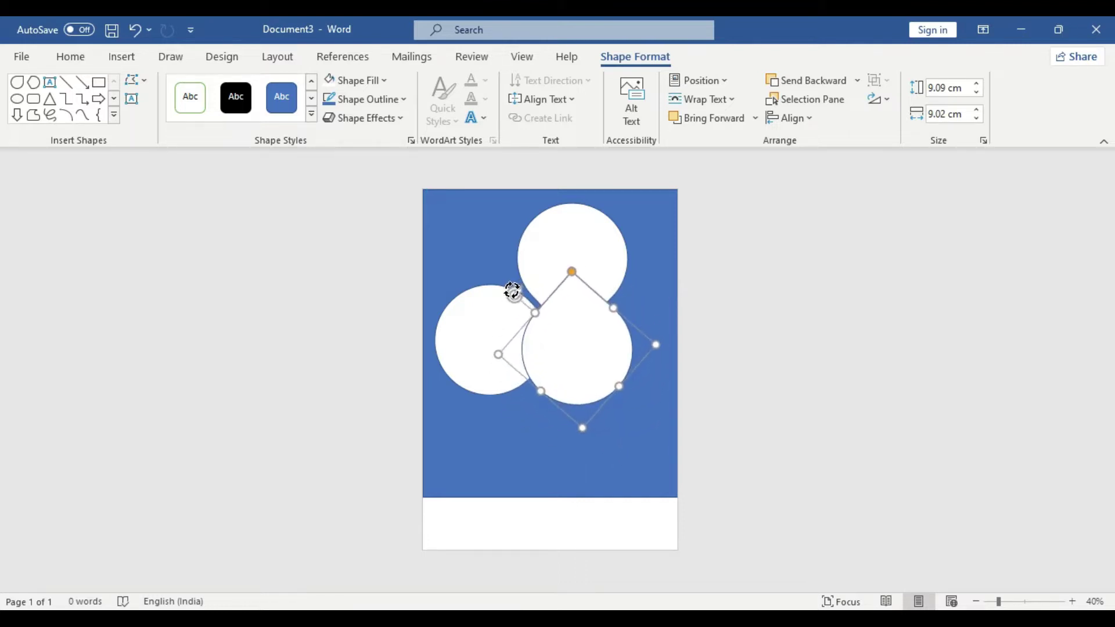
{"action": "left_click", "coordinate": [580, 326]}
{"action": "left_click_drag", "start_coordinate": [582, 342], "coordinate": [581, 399]}
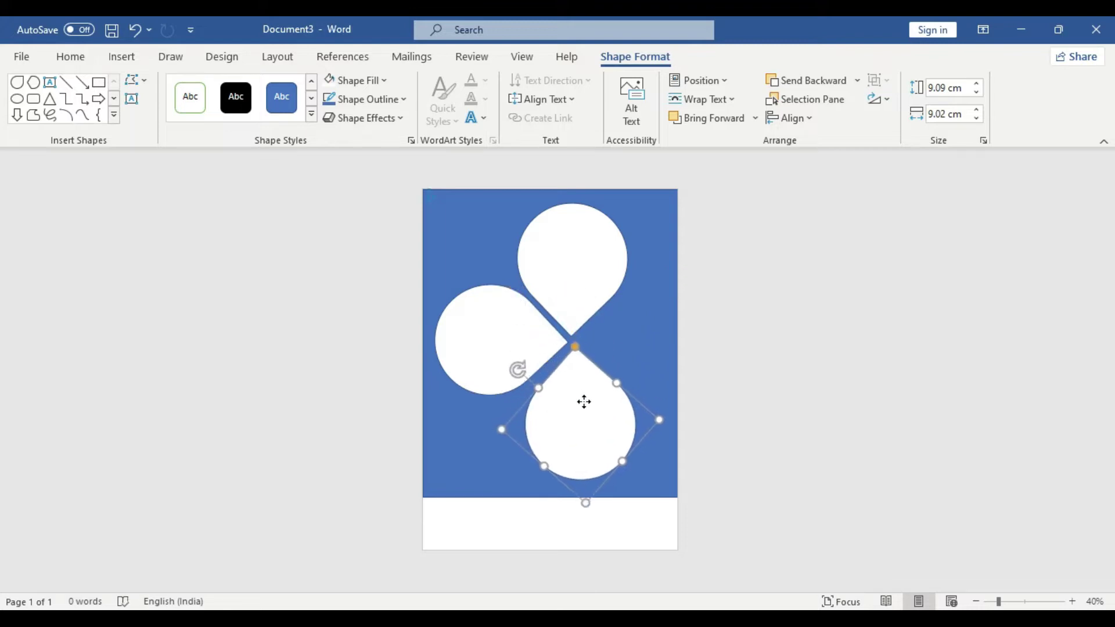
{"action": "left_click_drag", "start_coordinate": [515, 366], "coordinate": [514, 362]}
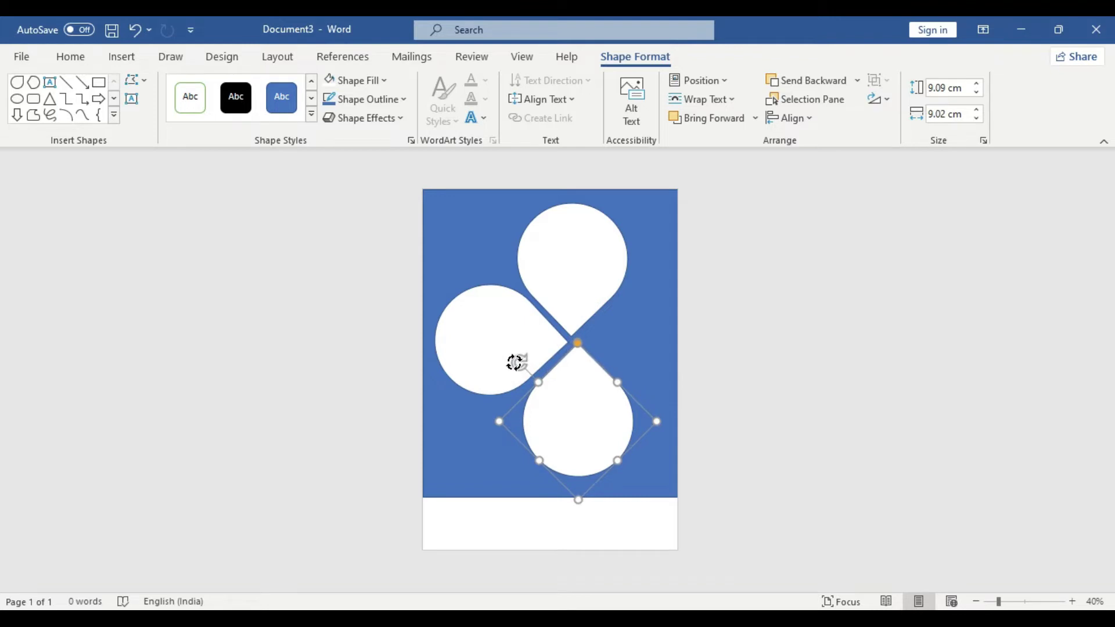
{"action": "left_click_drag", "start_coordinate": [575, 388], "coordinate": [569, 388]}
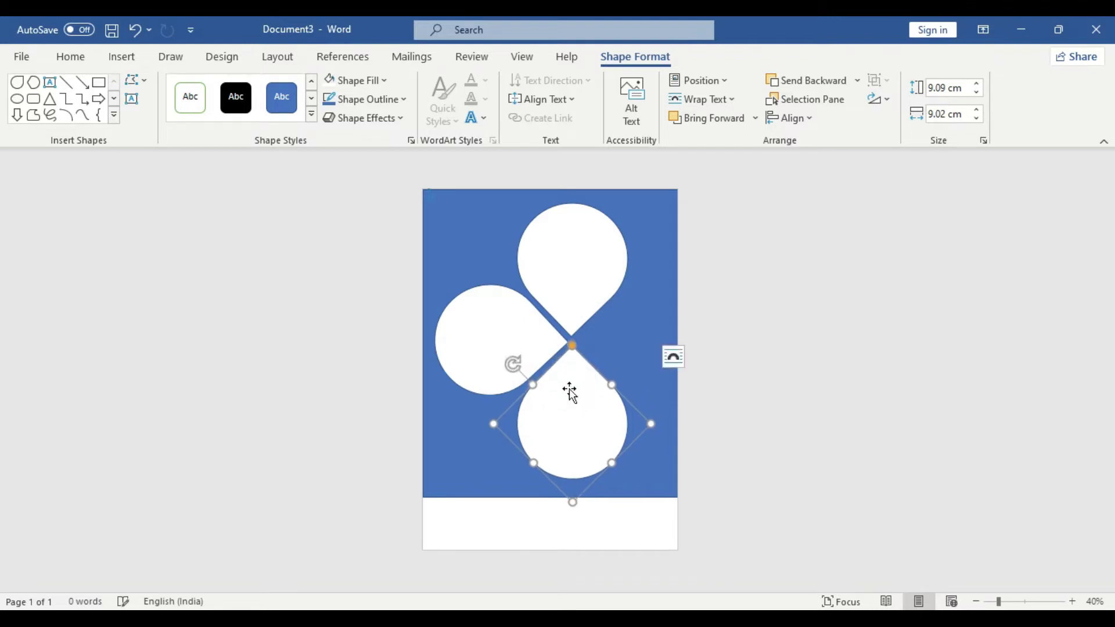
{"action": "left_click_drag", "start_coordinate": [573, 390], "coordinate": [574, 391]}
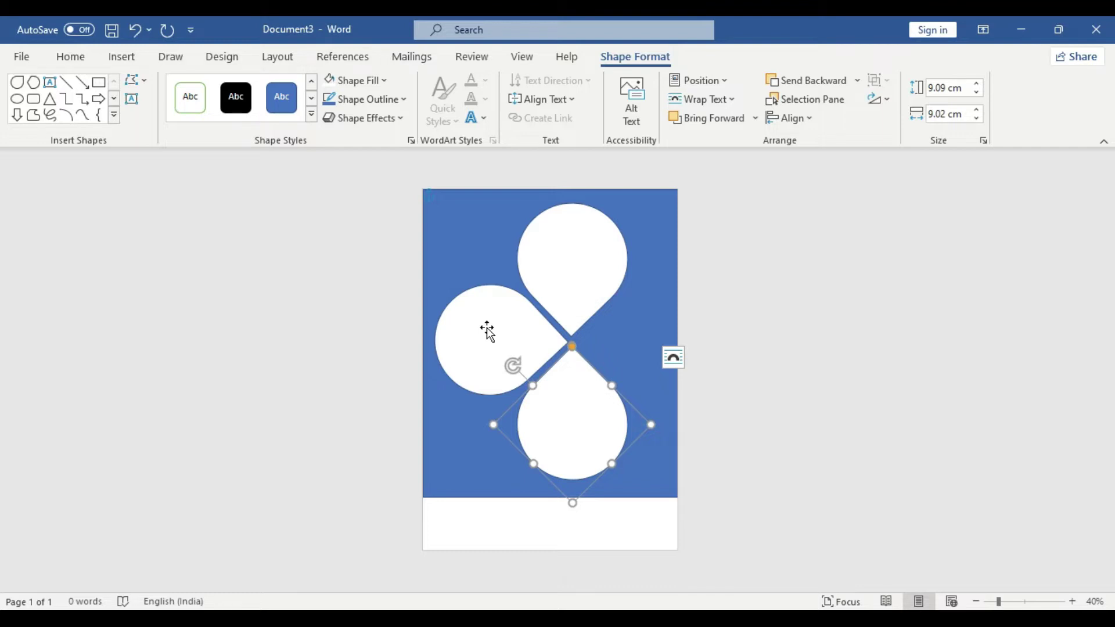
Select all three teardrops and shrink them together.
{"action": "left_click", "coordinate": [487, 329], "text": "shift"}
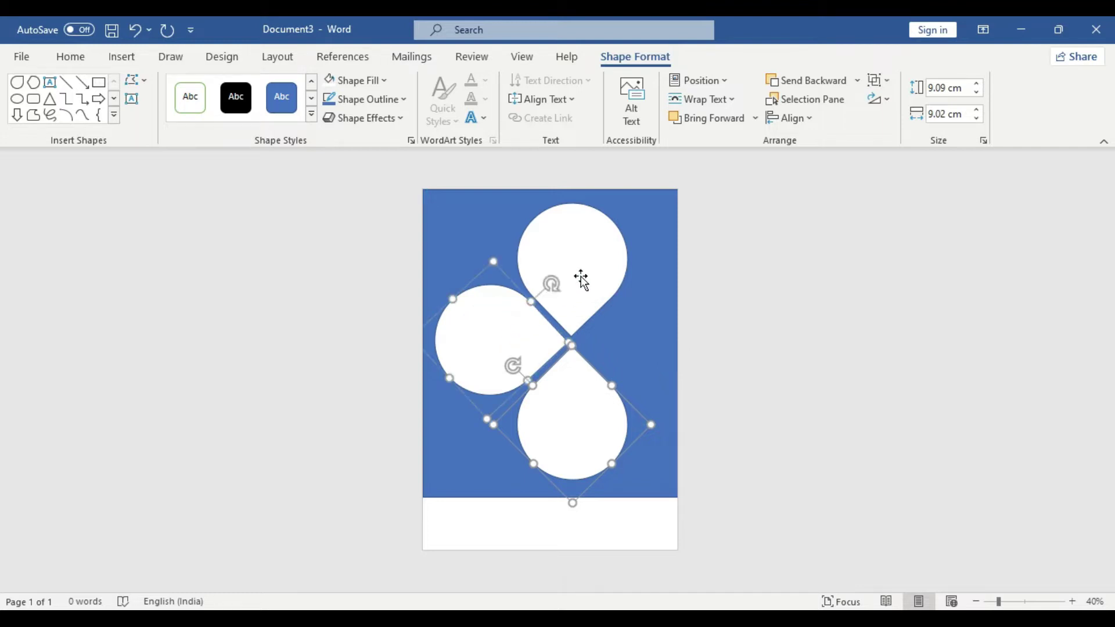
{"action": "left_click", "coordinate": [587, 258], "text": "shift"}
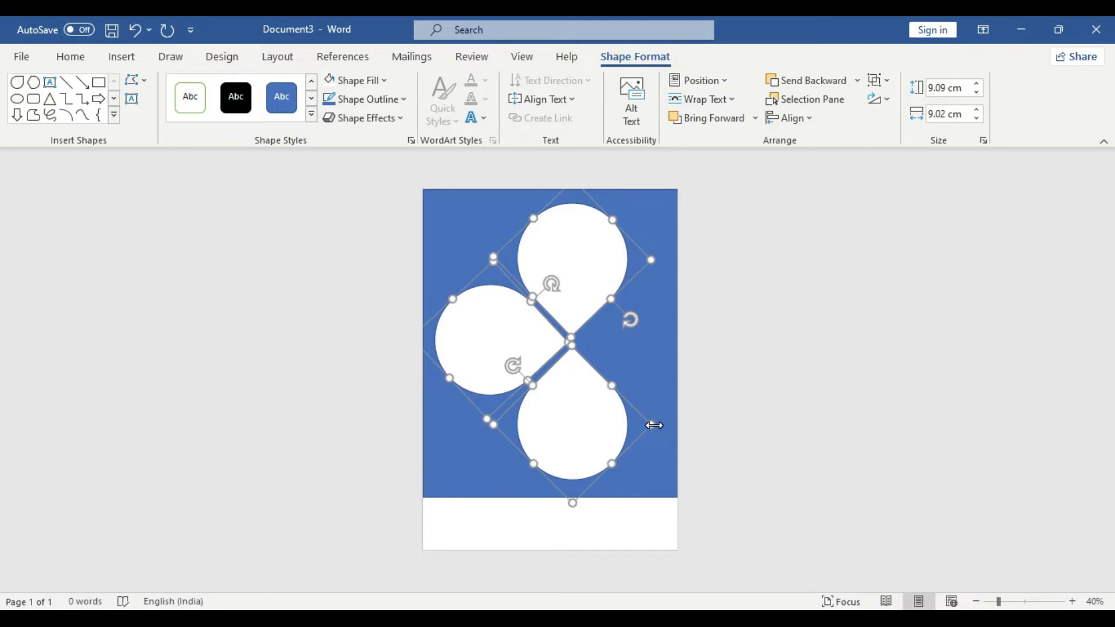
{"action": "left_click_drag", "start_coordinate": [654, 426], "coordinate": [609, 405]}
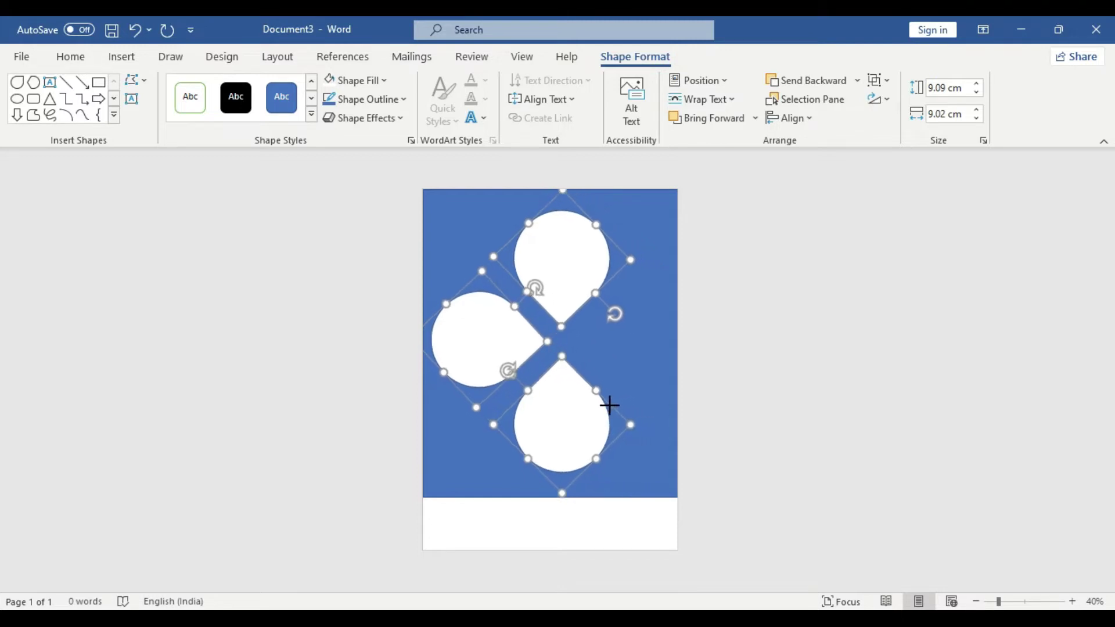
{"action": "mouse_move", "coordinate": [609, 405]}
{"action": "left_mouse_down"}
{"action": "mouse_move", "coordinate": [556, 401]}
{"action": "mouse_move", "coordinate": [599, 424]}
{"action": "left_mouse_up"}
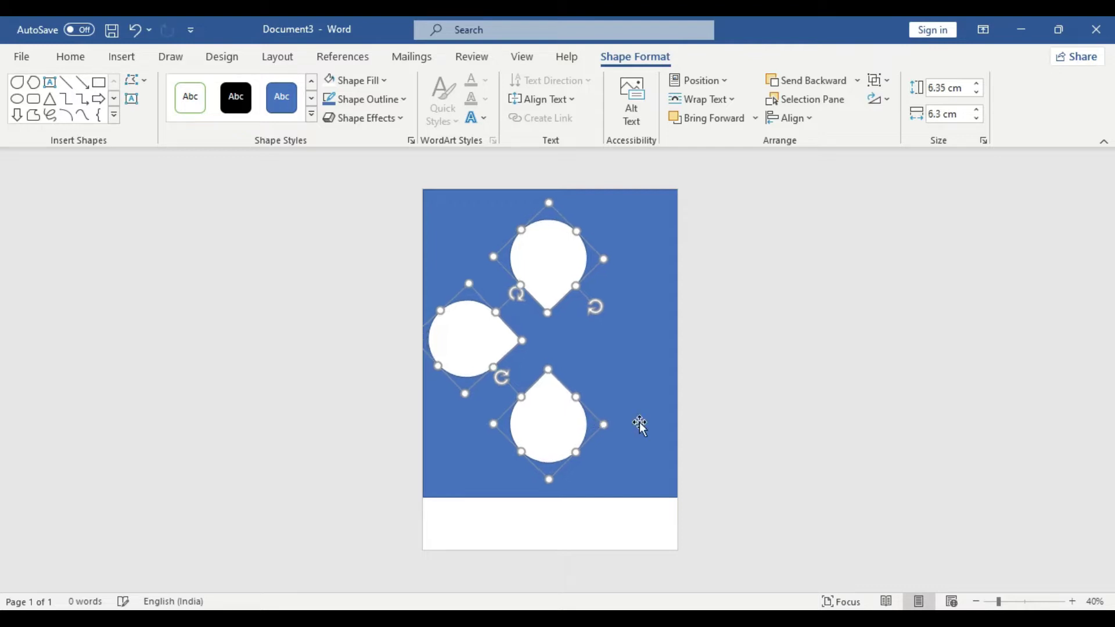
Move the left, top and bottom petals so their tips meet at one central point.
{"action": "left_click", "coordinate": [630, 286]}
{"action": "left_click", "coordinate": [464, 344]}
{"action": "left_click_drag", "start_coordinate": [463, 350], "coordinate": [474, 321]}
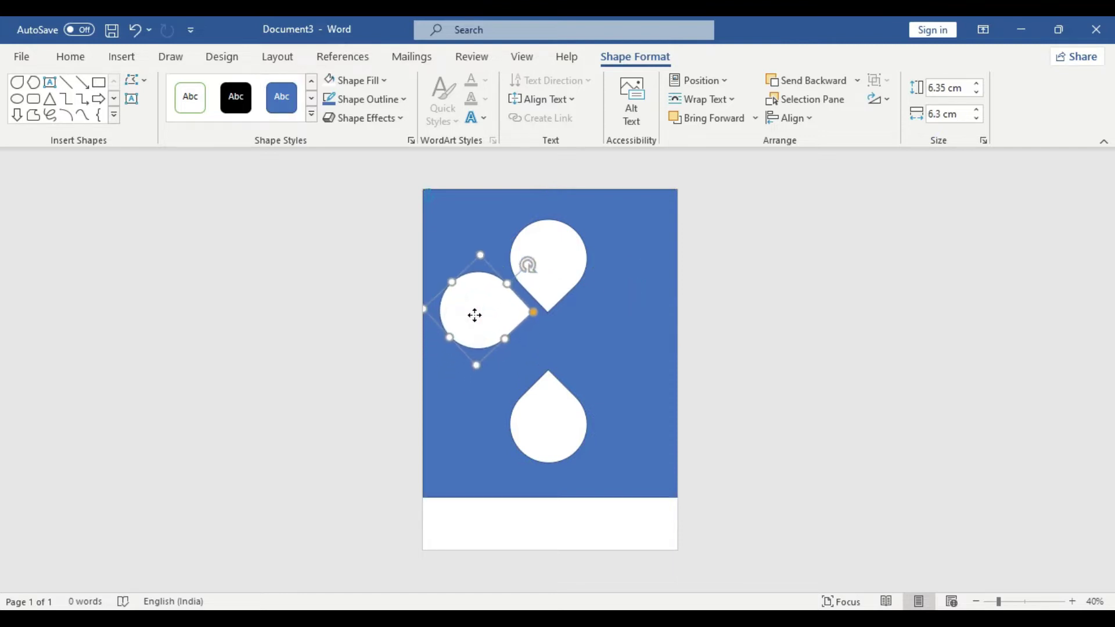
{"action": "left_click_drag", "start_coordinate": [540, 231], "coordinate": [523, 210]}
{"action": "left_click", "coordinate": [489, 298]}
{"action": "left_click_drag", "start_coordinate": [488, 298], "coordinate": [488, 287]}
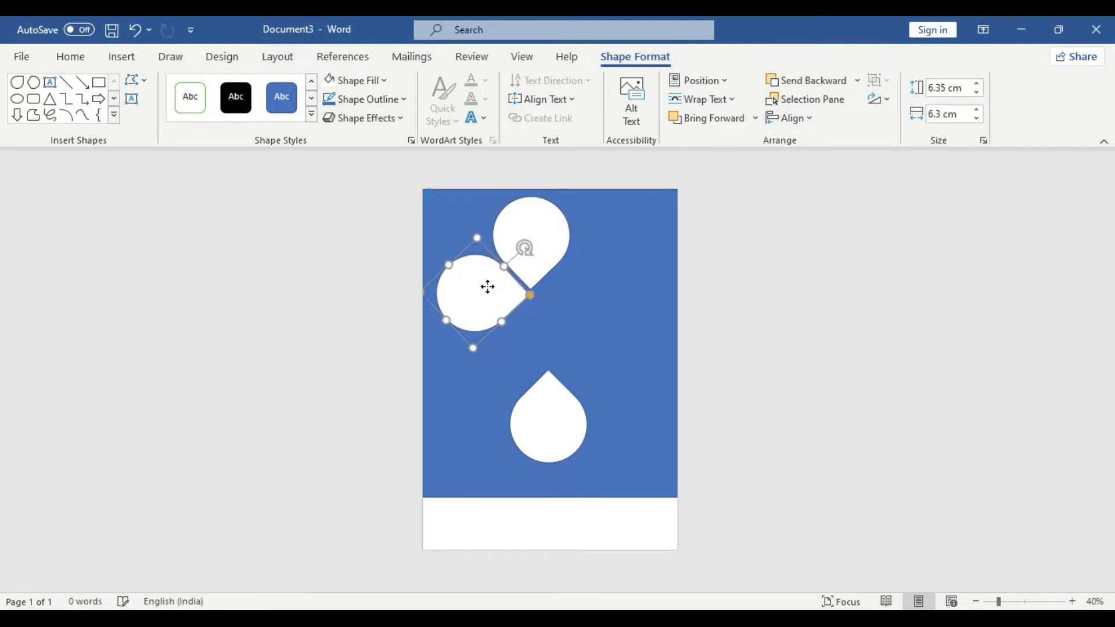
{"action": "mouse_move", "coordinate": [556, 427]}
{"action": "left_mouse_down"}
{"action": "mouse_move", "coordinate": [543, 355]}
{"action": "mouse_move", "coordinate": [564, 379]}
{"action": "left_mouse_up"}
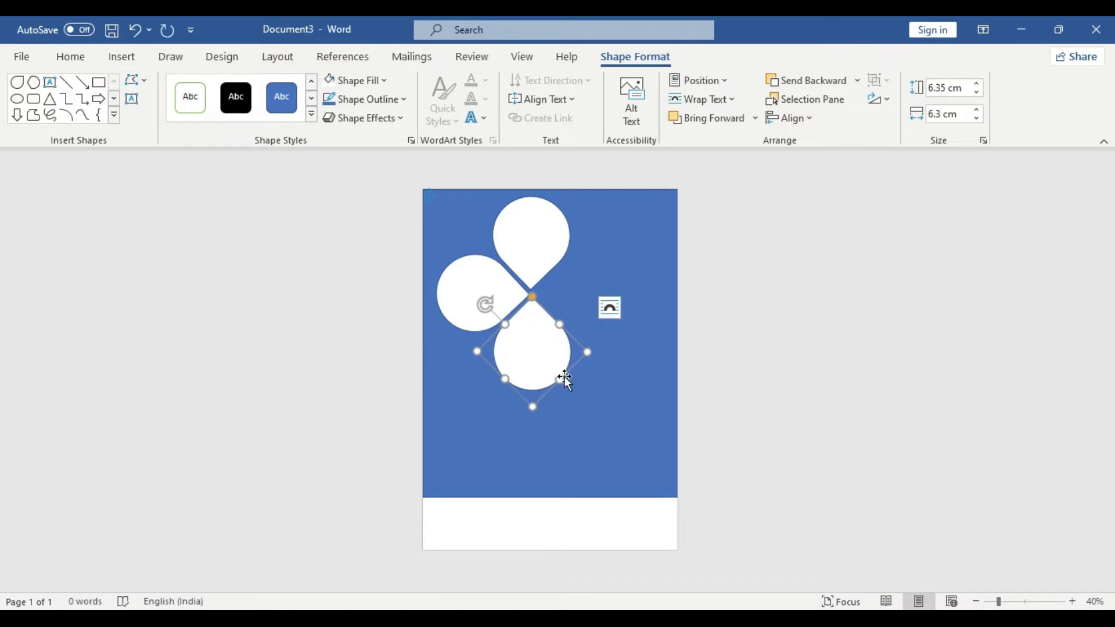
{"action": "left_click", "coordinate": [759, 381]}
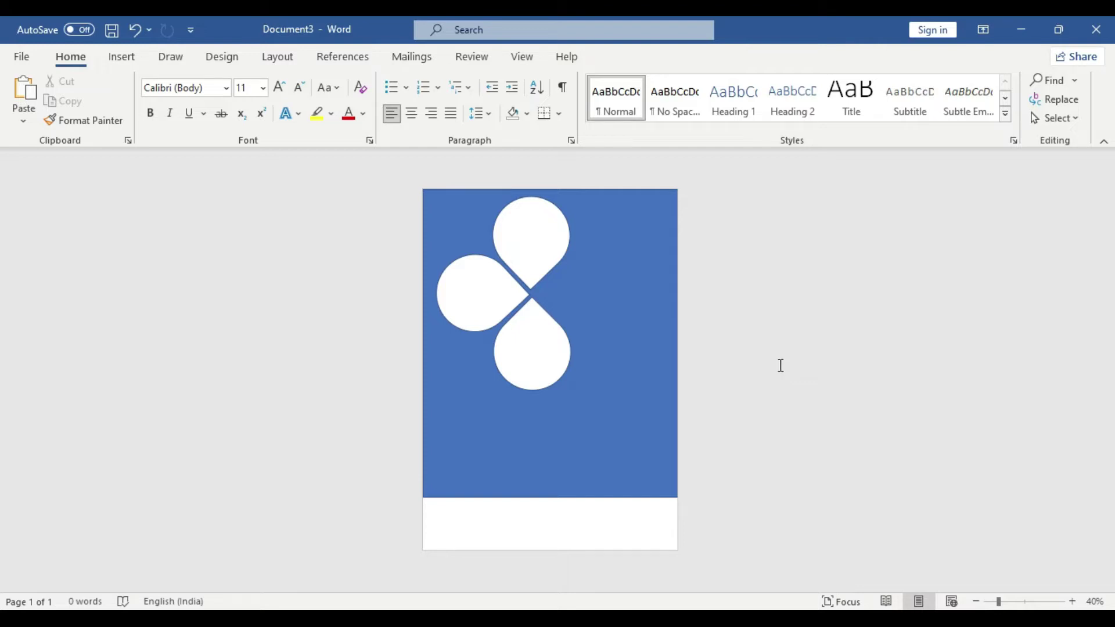
Draw a rectangle over the lower page and fill it Gold, Accent 4.
{"action": "left_click", "coordinate": [133, 63]}
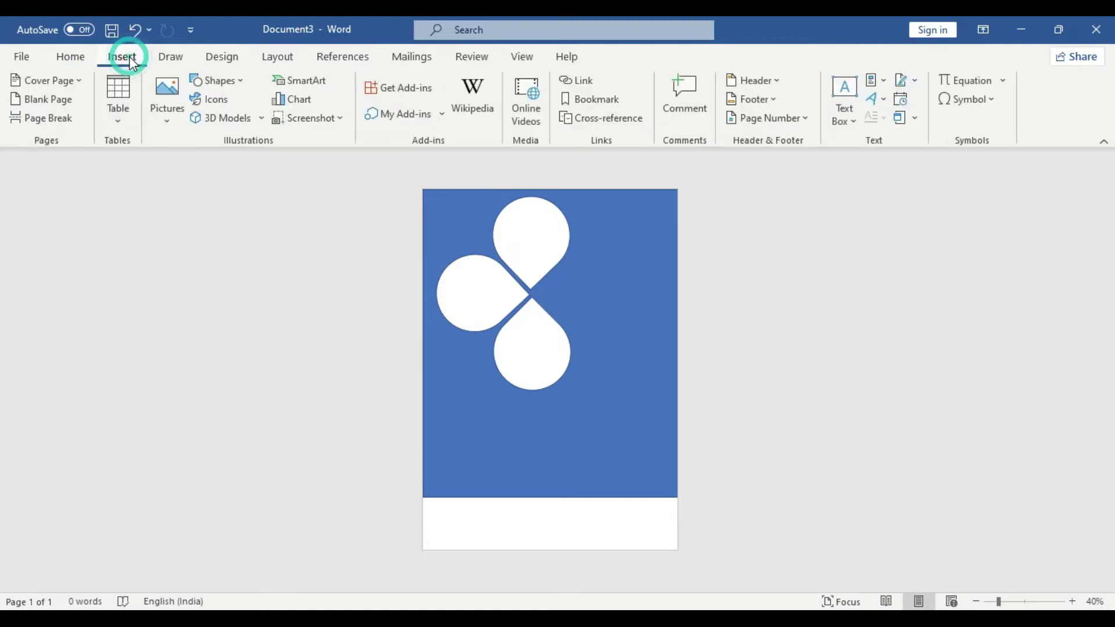
{"action": "left_click", "coordinate": [231, 85]}
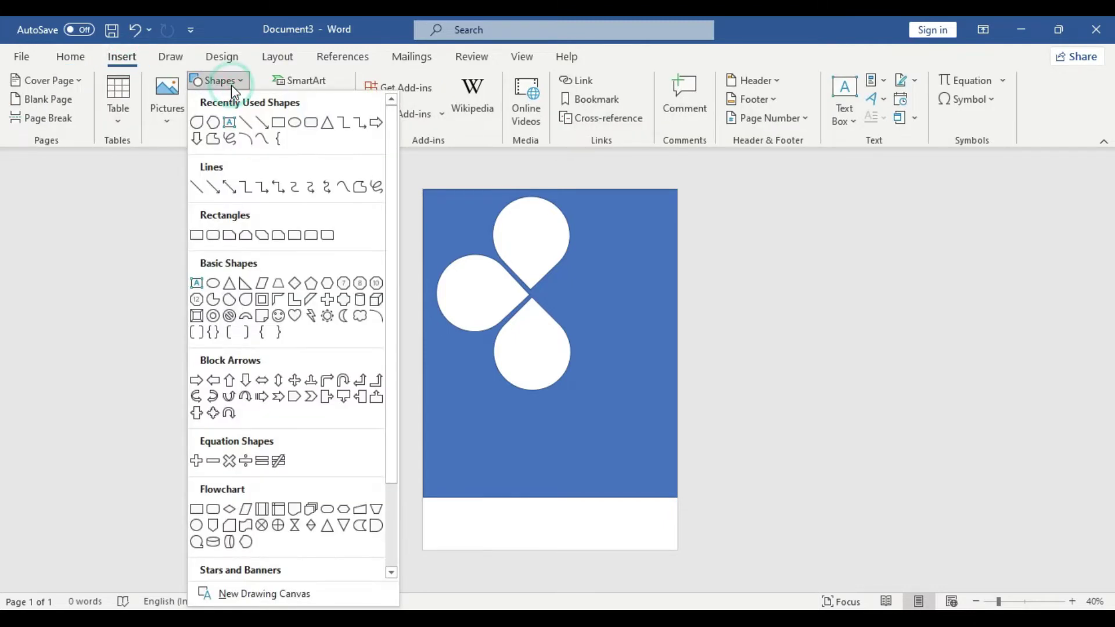
{"action": "left_click", "coordinate": [279, 123]}
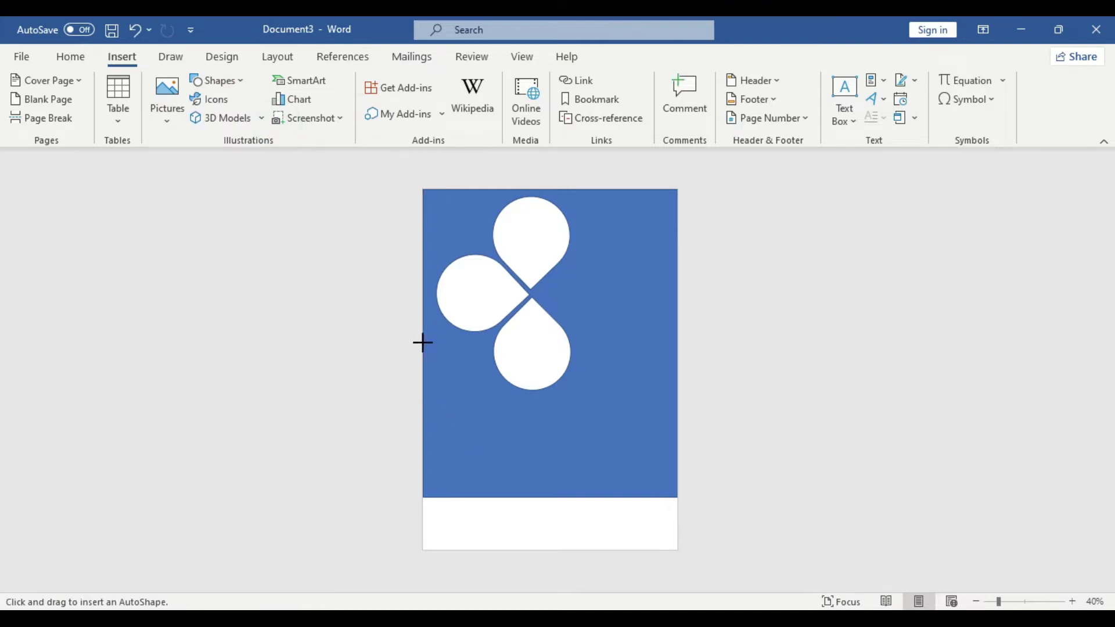
{"action": "mouse_move", "coordinate": [423, 343]}
{"action": "left_mouse_down"}
{"action": "mouse_move", "coordinate": [589, 546]}
{"action": "mouse_move", "coordinate": [678, 549]}
{"action": "left_mouse_up"}
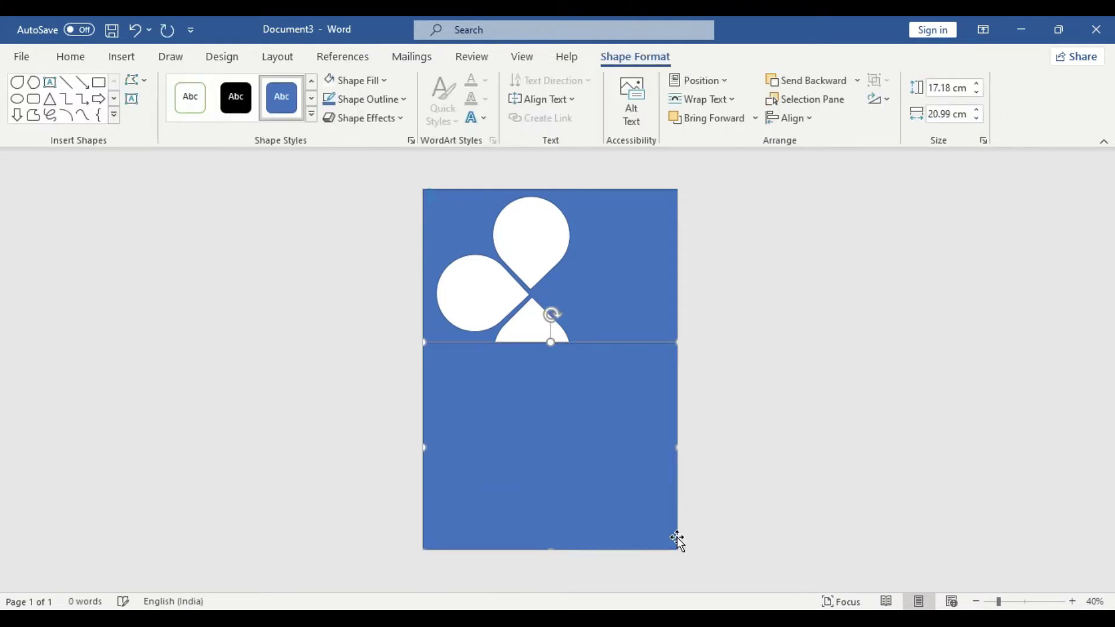
{"action": "left_click", "coordinate": [377, 83]}
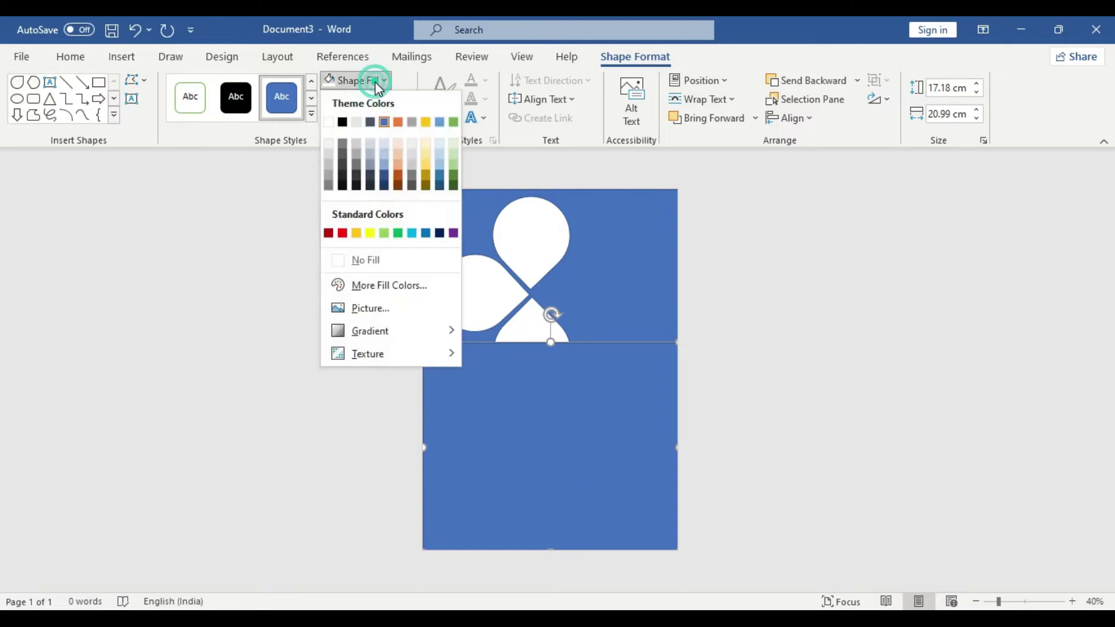
{"action": "left_click", "coordinate": [428, 124]}
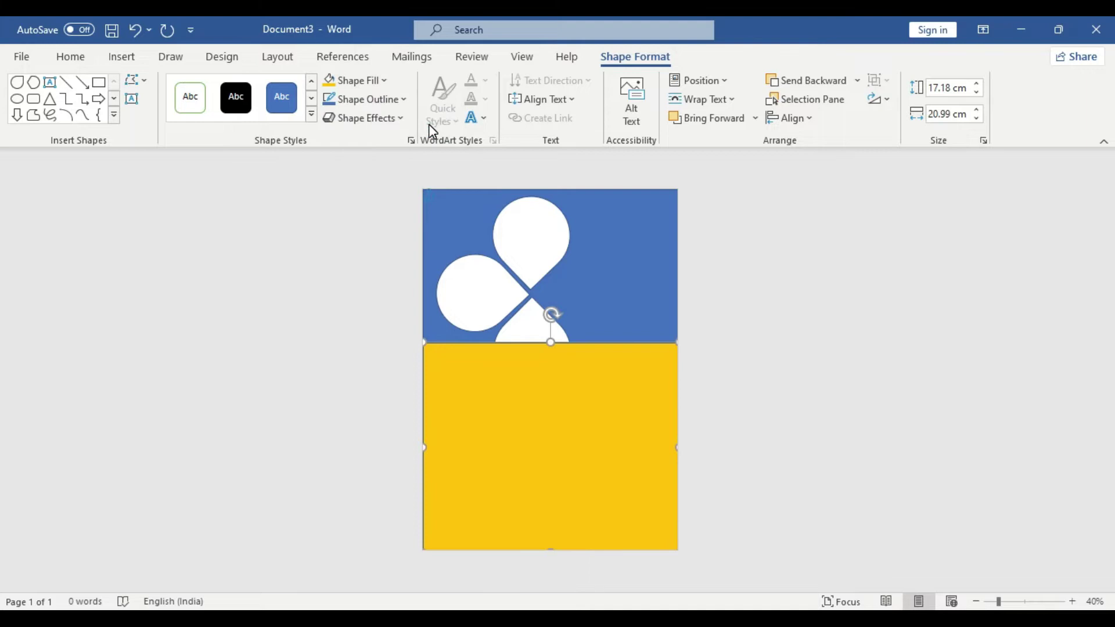
Drag the gold shape's top-right point down so its top edge slopes to the right.
{"action": "left_click", "coordinate": [144, 81]}
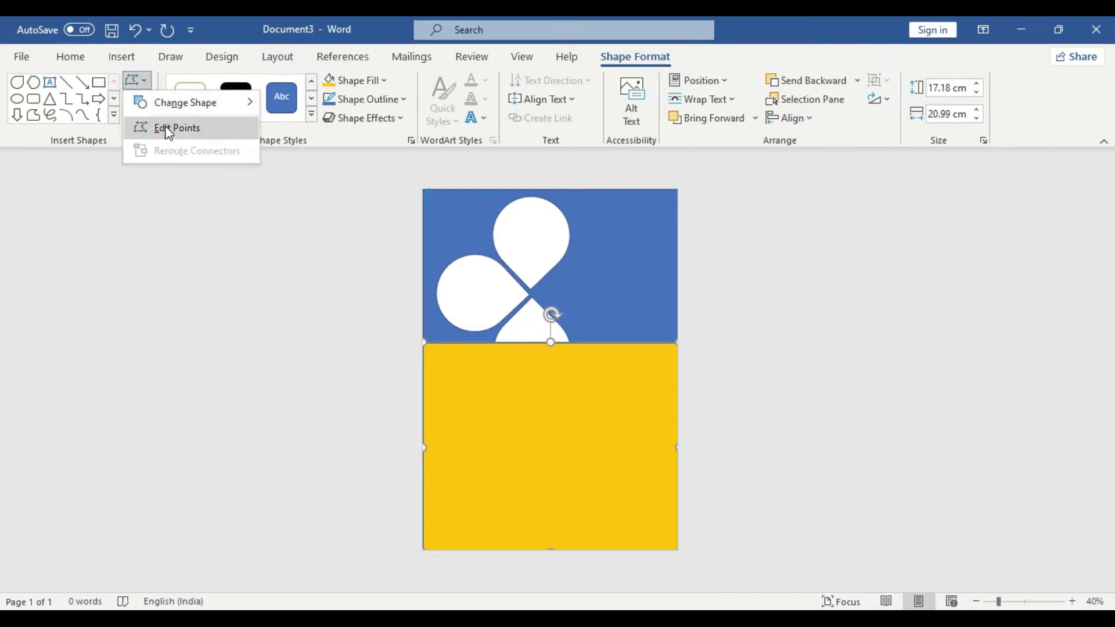
{"action": "left_click", "coordinate": [182, 129]}
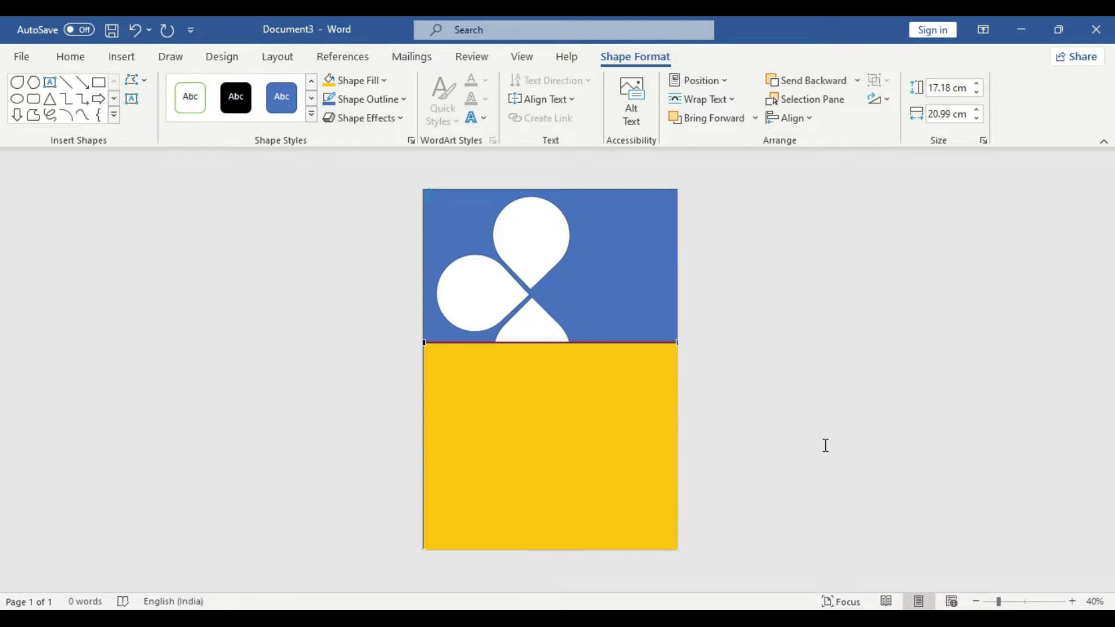
{"action": "mouse_move", "coordinate": [677, 343]}
{"action": "left_mouse_down"}
{"action": "mouse_move", "coordinate": [677, 476]}
{"action": "mouse_move", "coordinate": [678, 436]}
{"action": "left_mouse_up"}
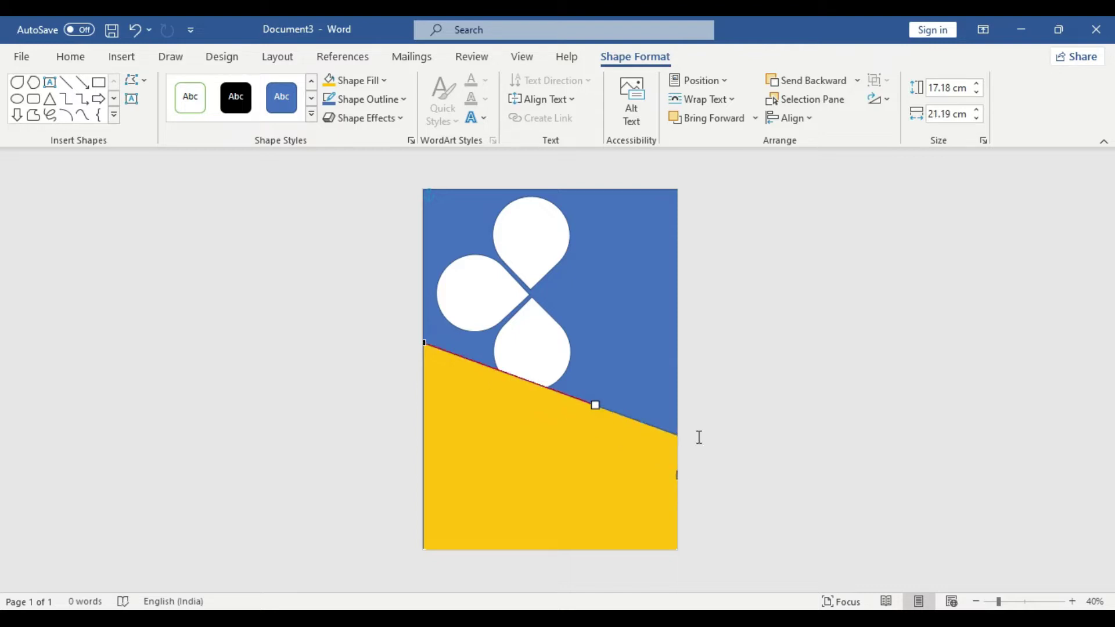
{"action": "left_click", "coordinate": [734, 453]}
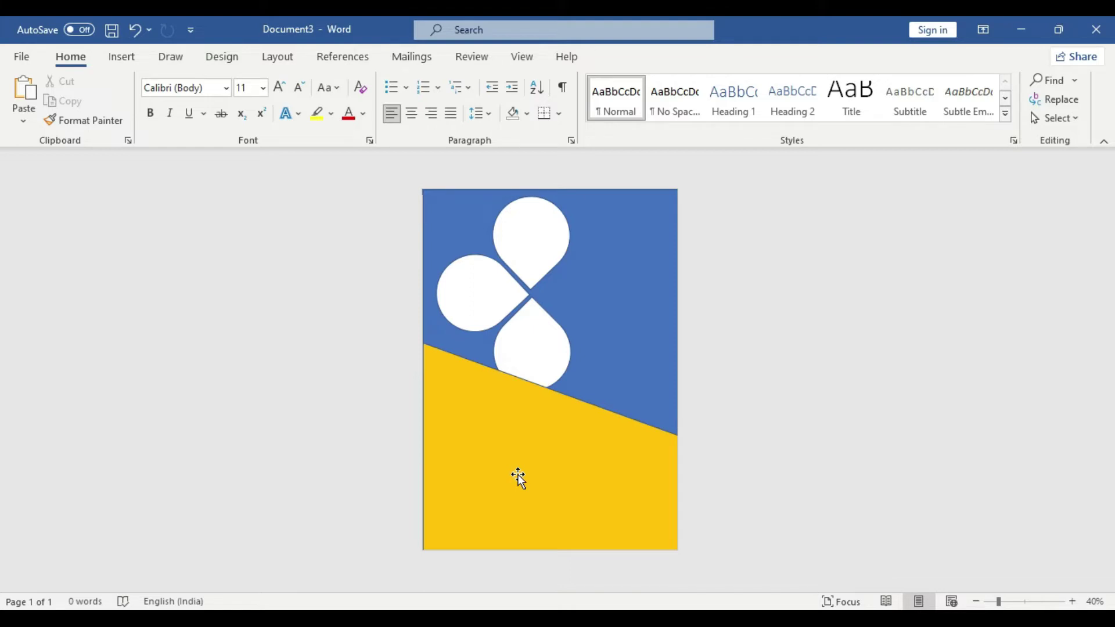
Send the gold shape backward behind the petals.
{"action": "left_click", "coordinate": [507, 423]}
{"action": "right_click", "coordinate": [507, 424]}
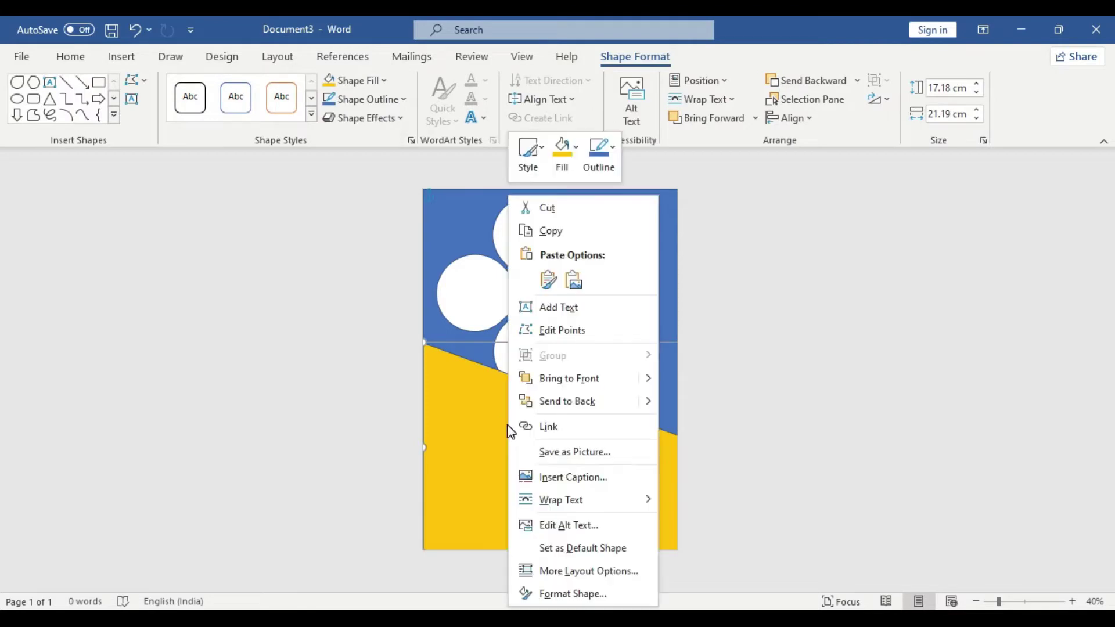
{"action": "mouse_move", "coordinate": [574, 401]}
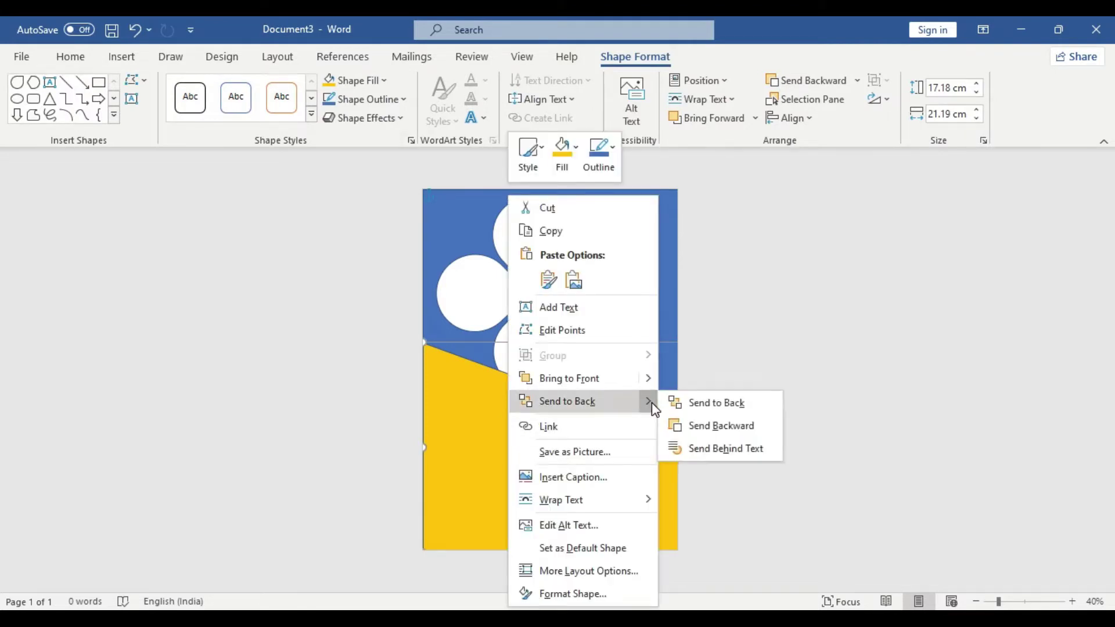
{"action": "left_click", "coordinate": [703, 429]}
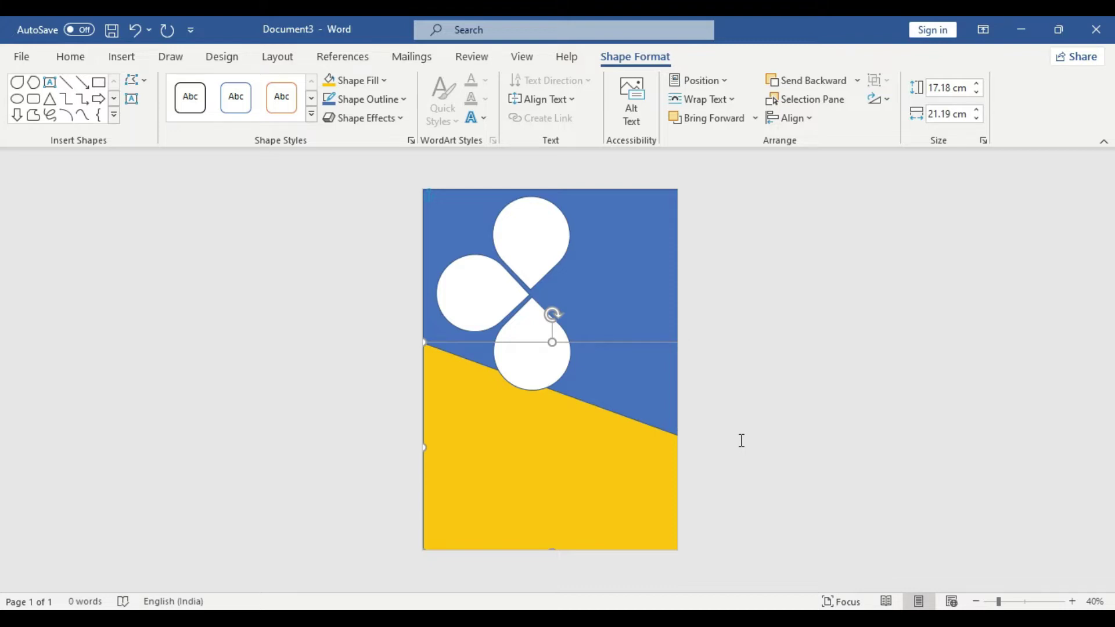
{"action": "left_click", "coordinate": [739, 439]}
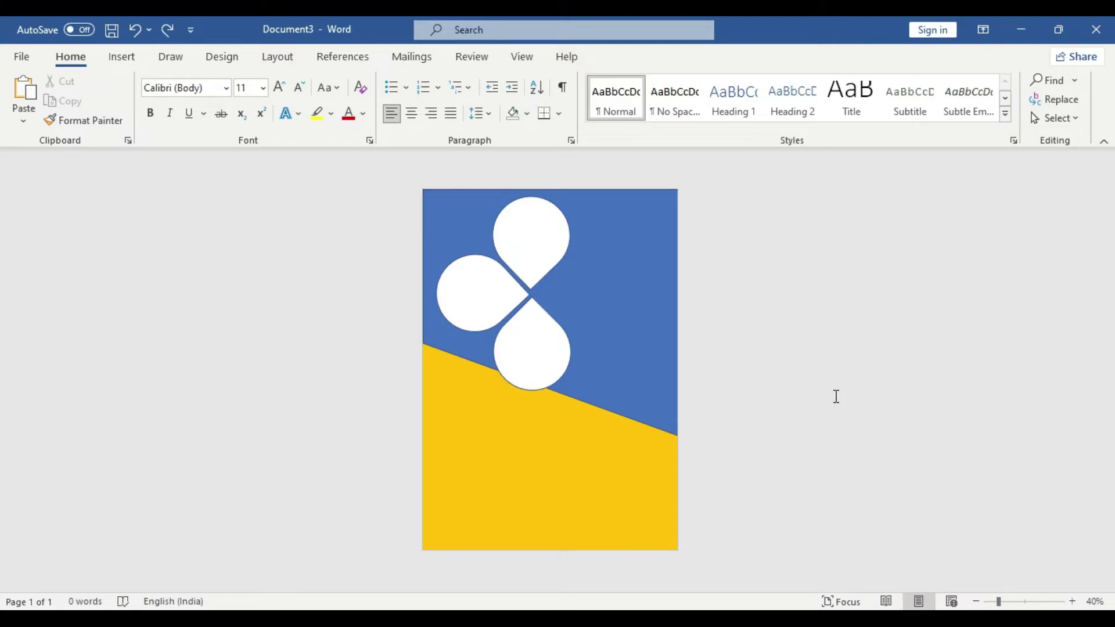
Fill the top petal with the second stock photo from a 'business' search.
{"action": "left_click", "coordinate": [510, 230]}
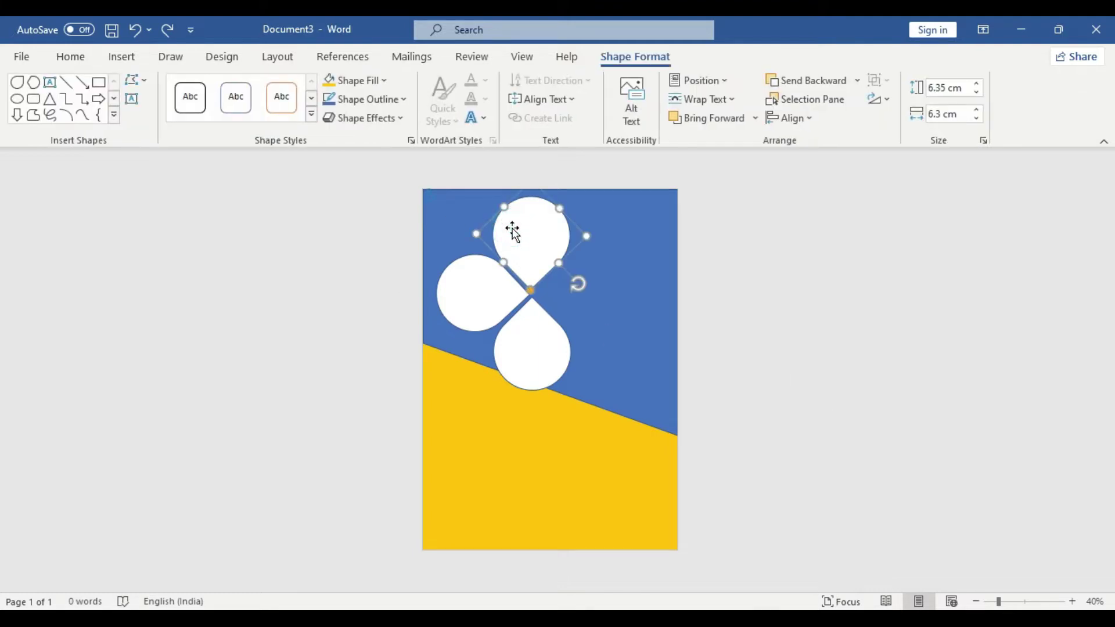
{"action": "left_click", "coordinate": [372, 82]}
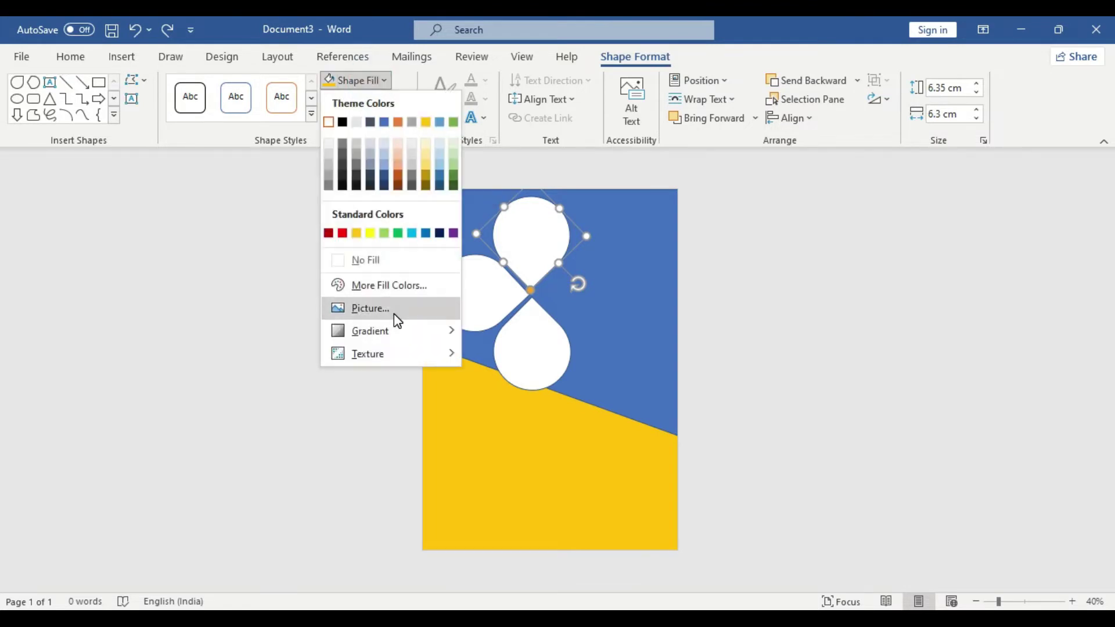
{"action": "left_click", "coordinate": [394, 313]}
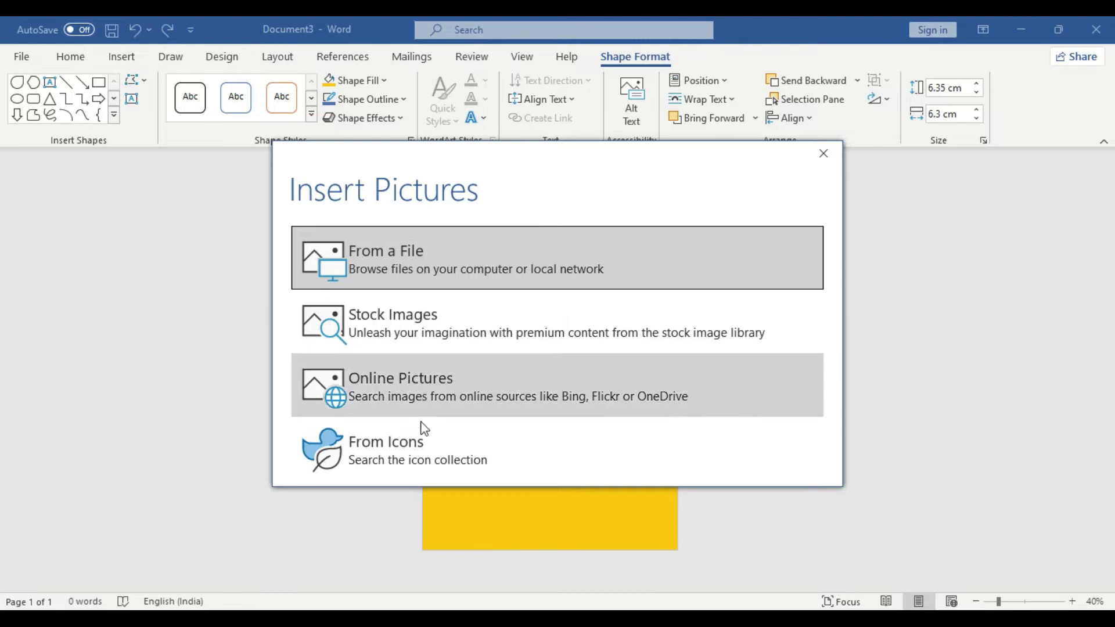
{"action": "left_click", "coordinate": [440, 447]}
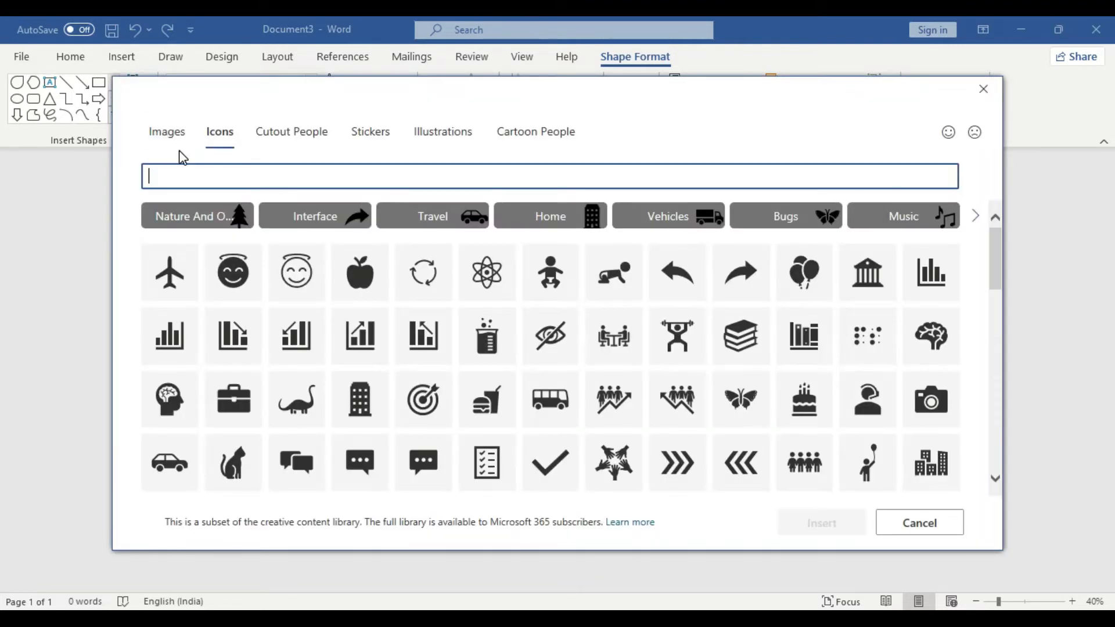
{"action": "left_click", "coordinate": [178, 139]}
{"action": "left_click", "coordinate": [208, 173]}
{"action": "type", "text": "business"}
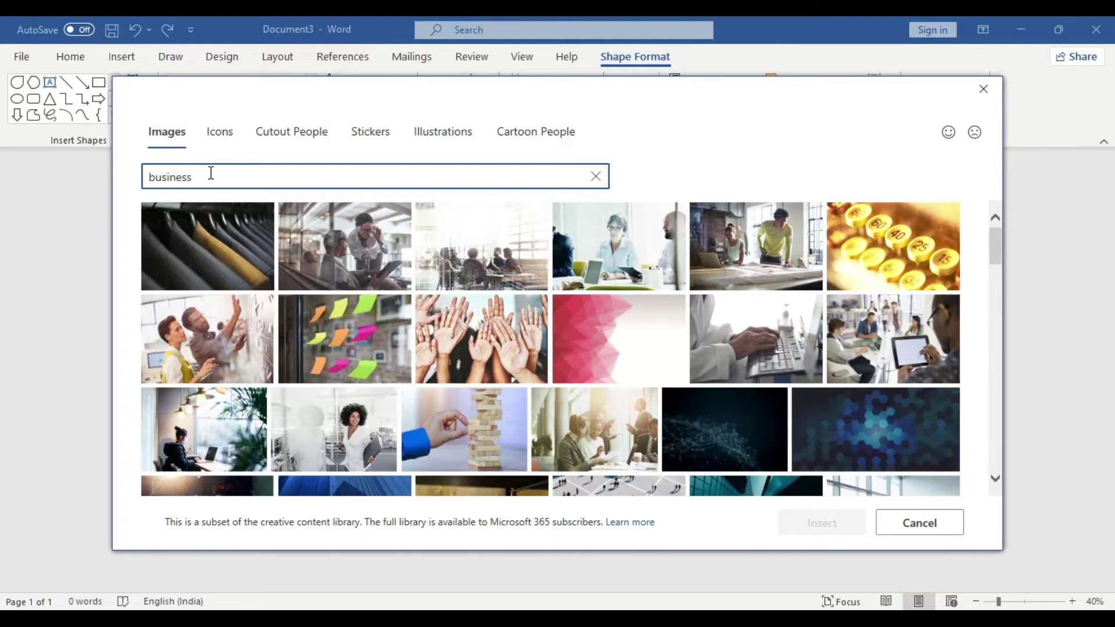
{"action": "mouse_move", "coordinate": [344, 246]}
{"action": "left_click", "coordinate": [354, 254]}
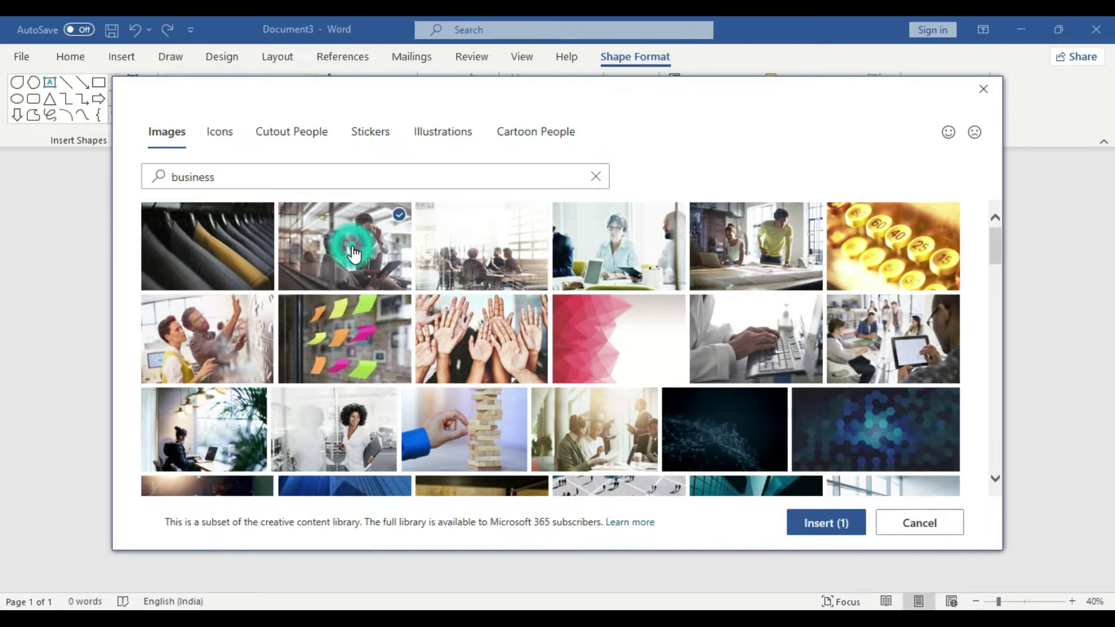
{"action": "left_click", "coordinate": [821, 525]}
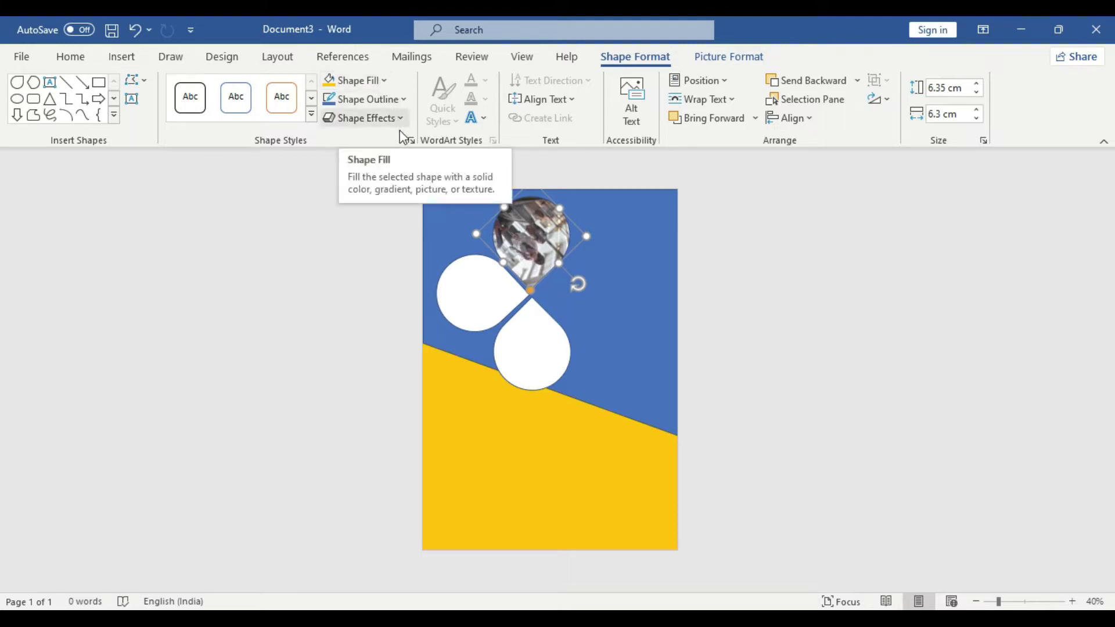
Uncheck Rotate with shape so the top petal's office photo stands upright, then deselect it.
{"action": "left_click", "coordinate": [378, 82]}
{"action": "mouse_move", "coordinate": [370, 331]}
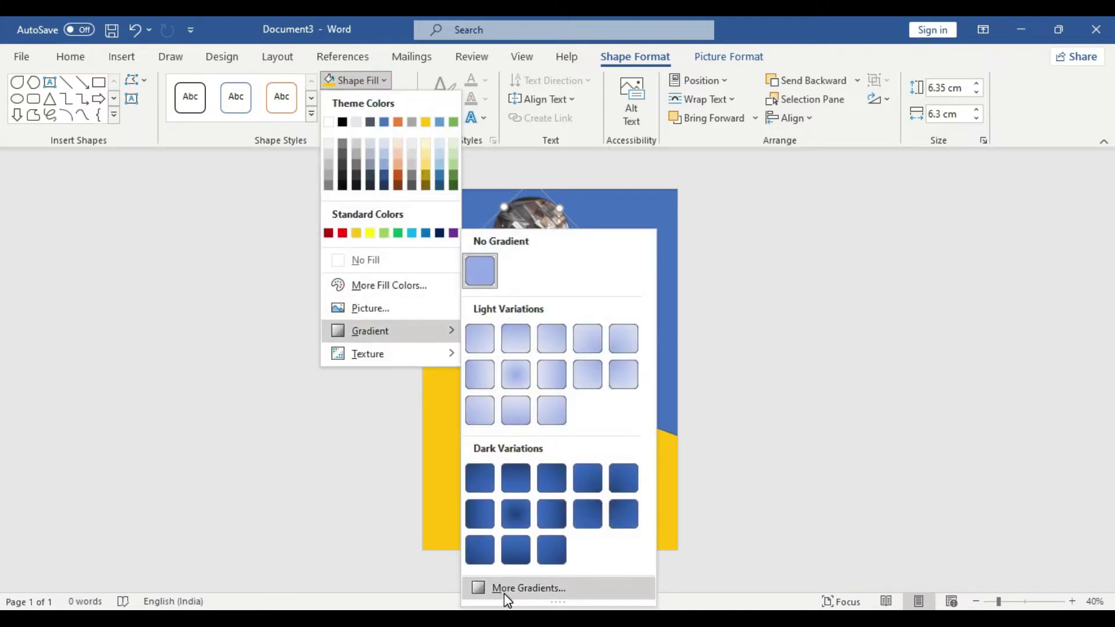
{"action": "left_click", "coordinate": [500, 588]}
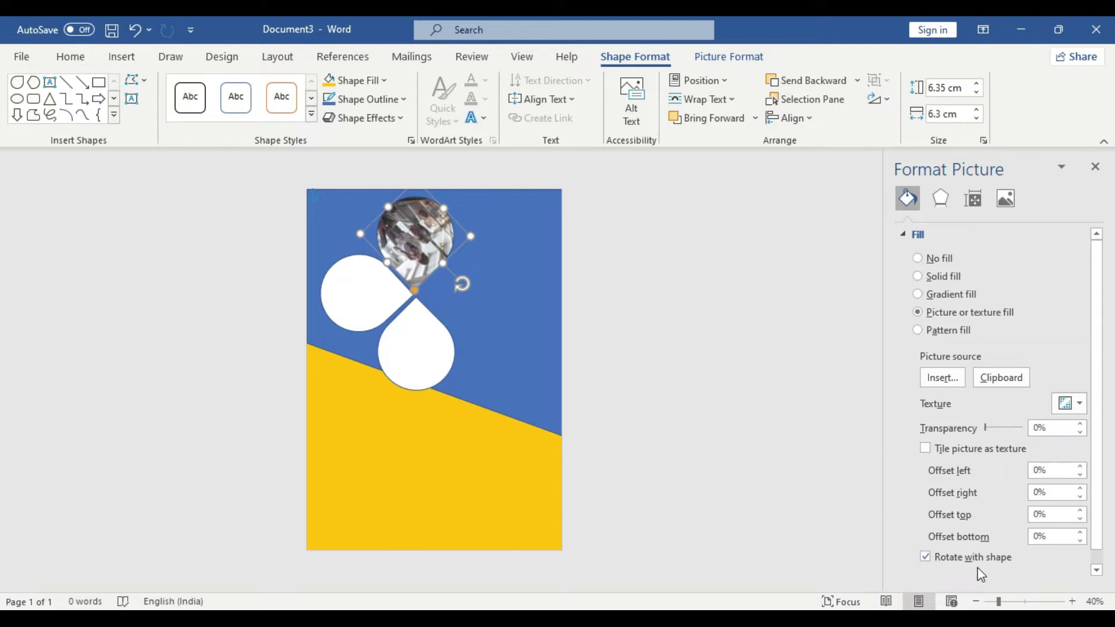
{"action": "left_click", "coordinate": [925, 557]}
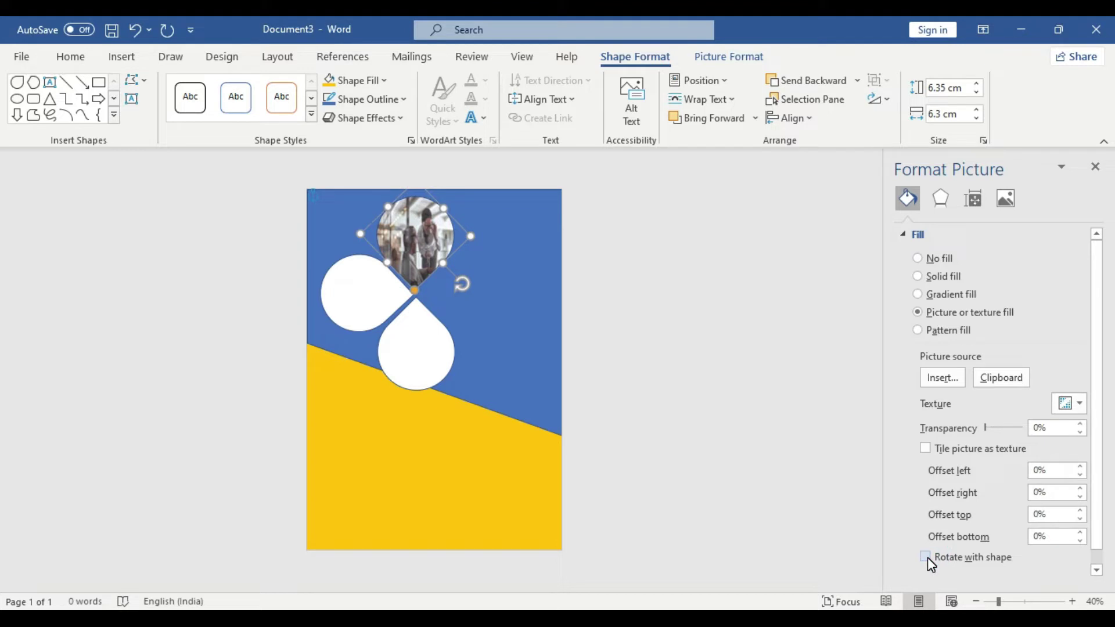
{"action": "left_click", "coordinate": [632, 262]}
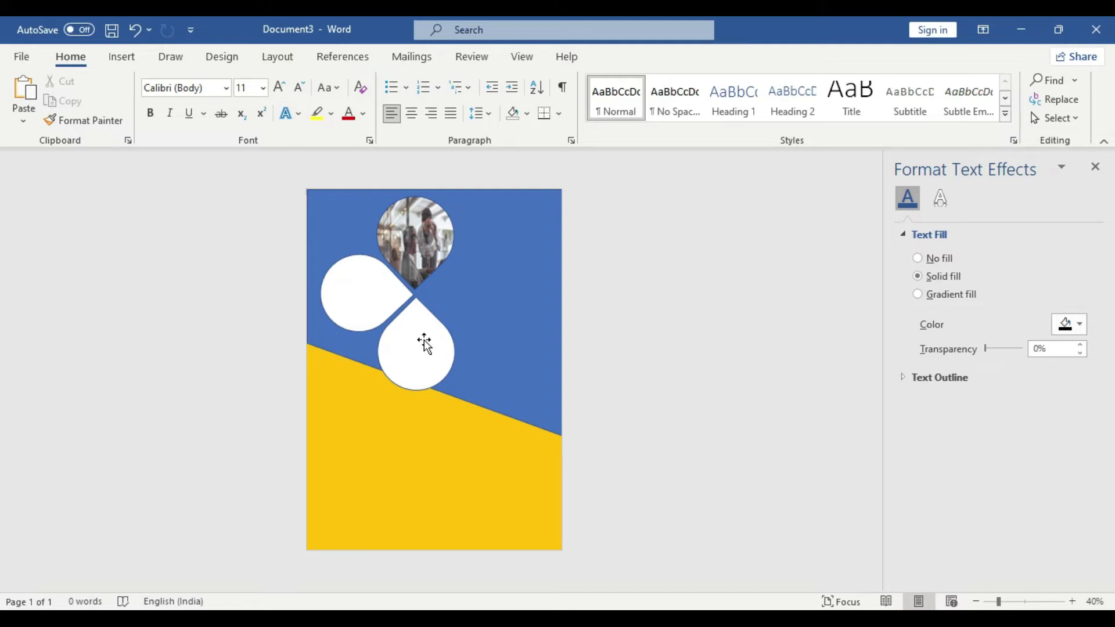
Select the left petal and search stock images for 'business' as its picture fill.
{"action": "left_click", "coordinate": [370, 288]}
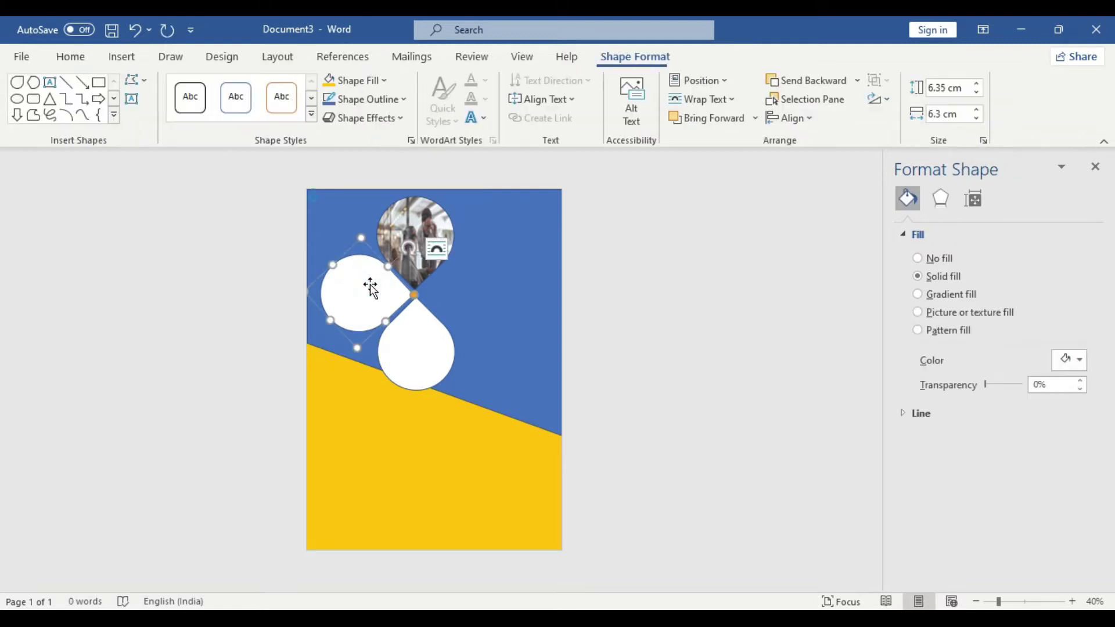
{"action": "left_click", "coordinate": [382, 81]}
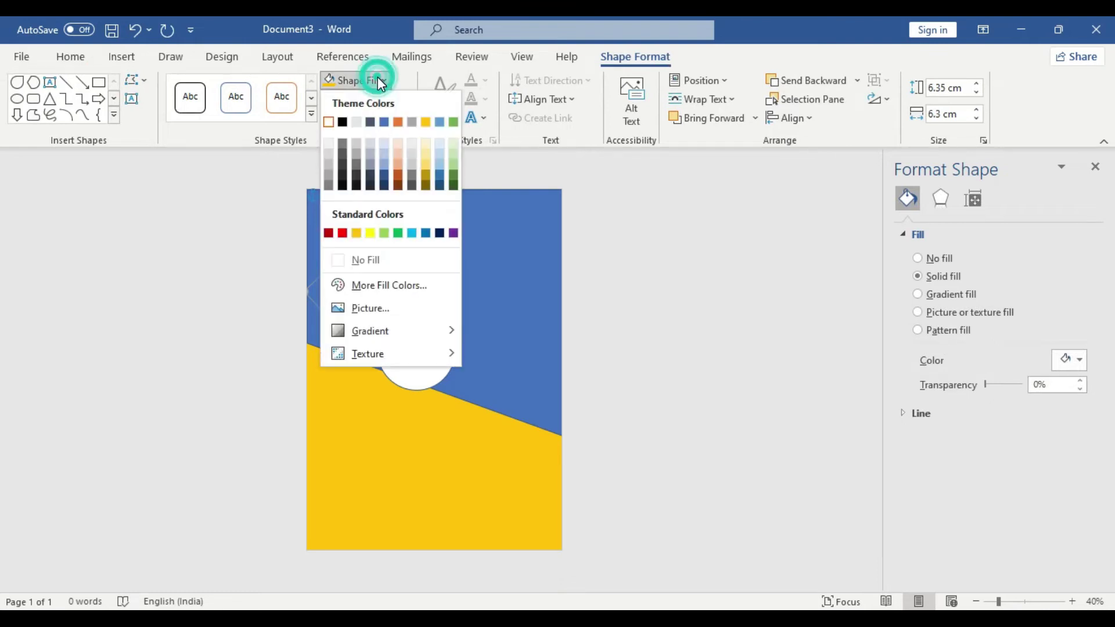
{"action": "left_click", "coordinate": [399, 307]}
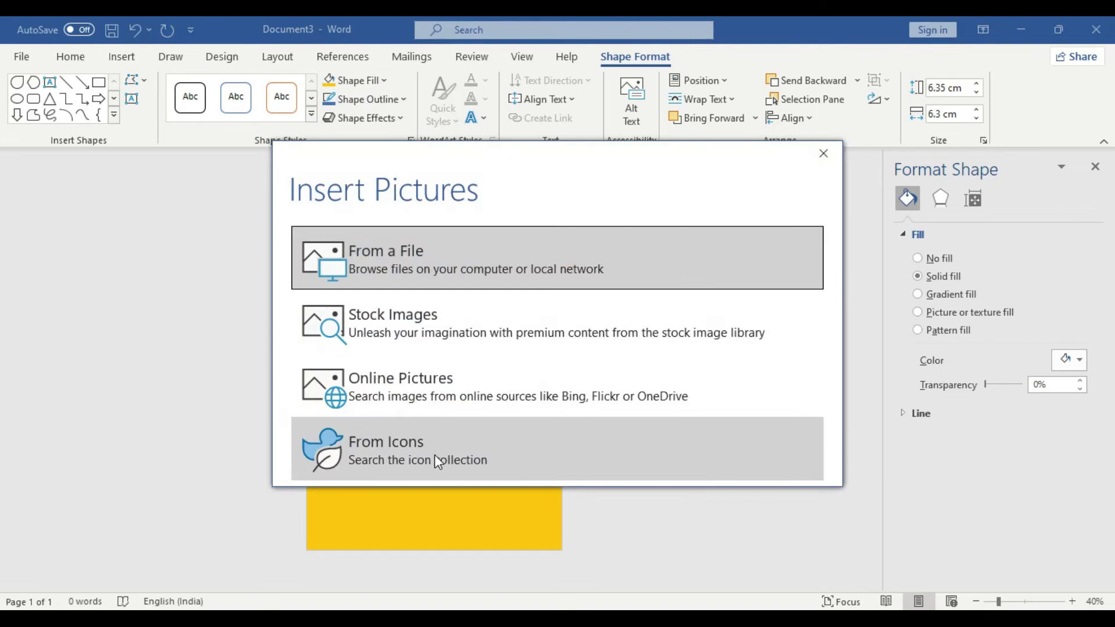
{"action": "left_click", "coordinate": [436, 462]}
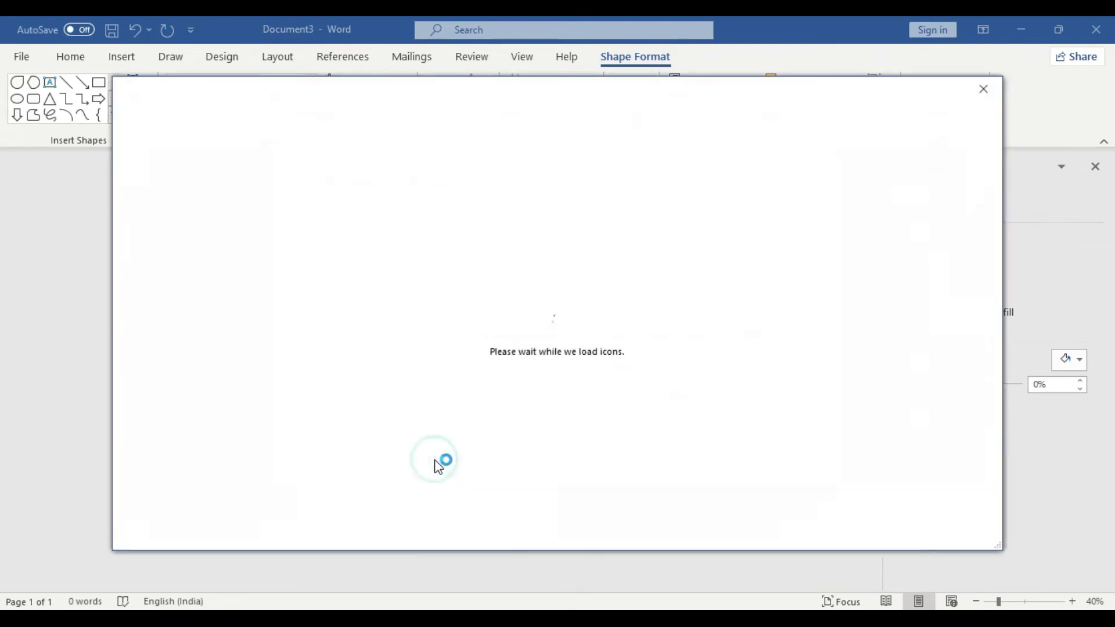
{"action": "left_click", "coordinate": [168, 132]}
{"action": "left_click", "coordinate": [233, 176]}
{"action": "type", "text": "reaserch"}
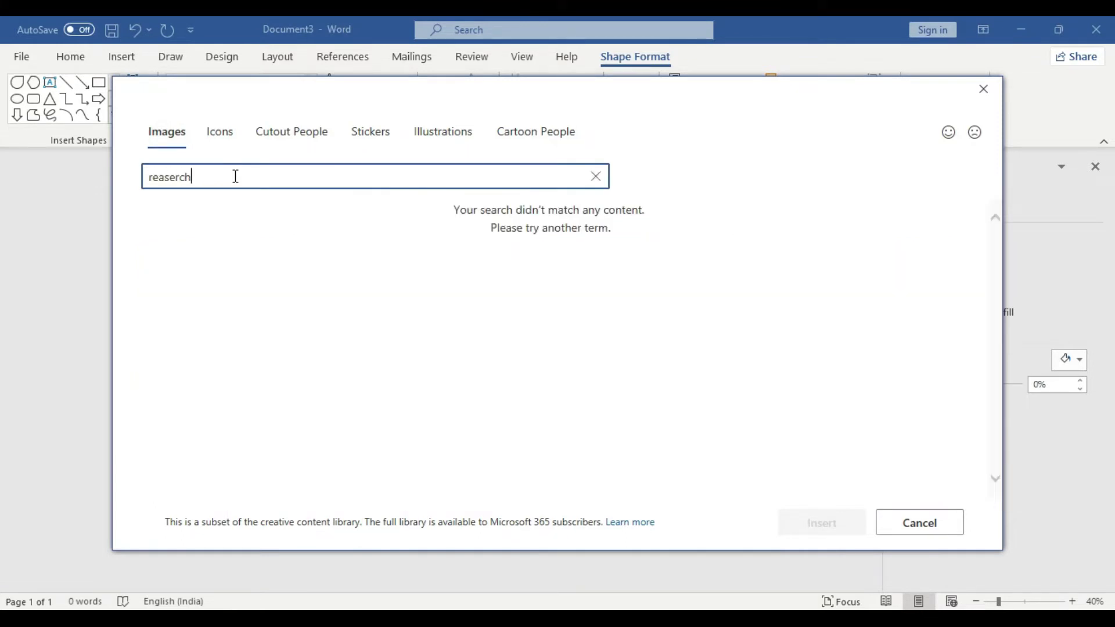
{"action": "double_click", "coordinate": [244, 176]}
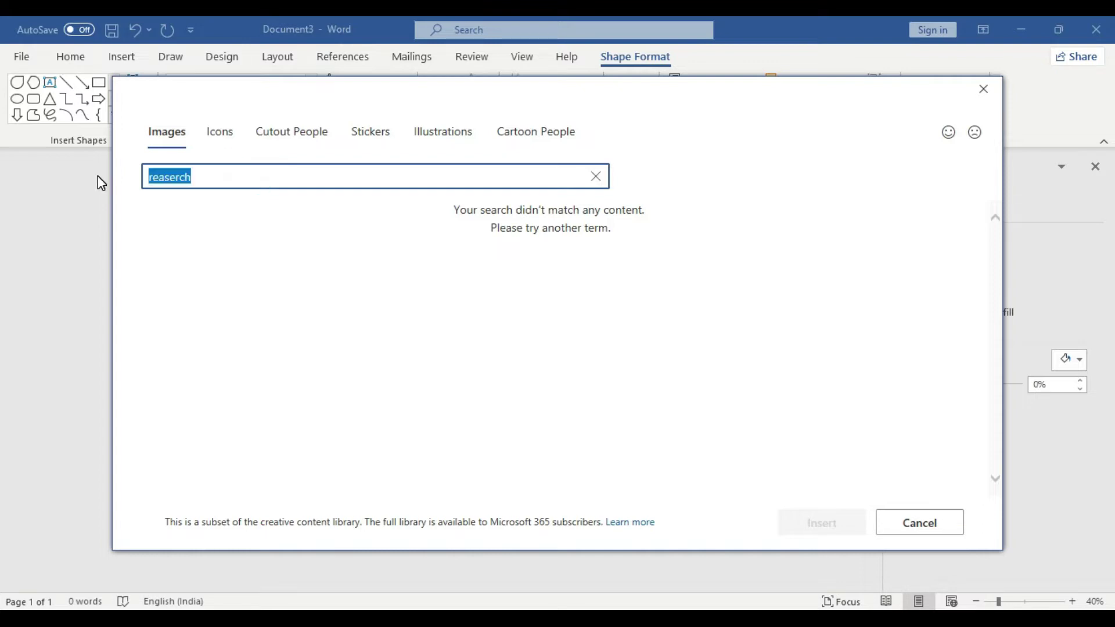
{"action": "type", "text": "business"}
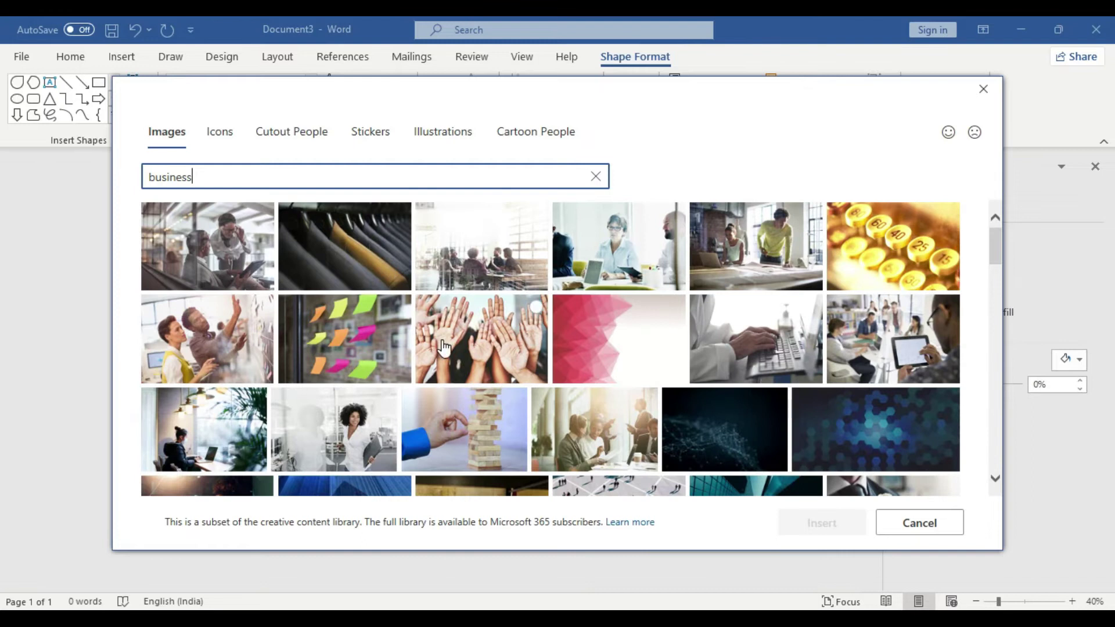
Insert the smiling woman photo into the left petal and keep it upright.
{"action": "scroll", "coordinate": [444, 346], "scroll_direction": "down", "scroll_amount": 1}
{"action": "scroll", "coordinate": [443, 346], "scroll_direction": "down", "scroll_amount": 2}
{"action": "scroll", "coordinate": [443, 347], "scroll_direction": "down", "scroll_amount": 1}
{"action": "scroll", "coordinate": [444, 346], "scroll_direction": "down", "scroll_amount": 1}
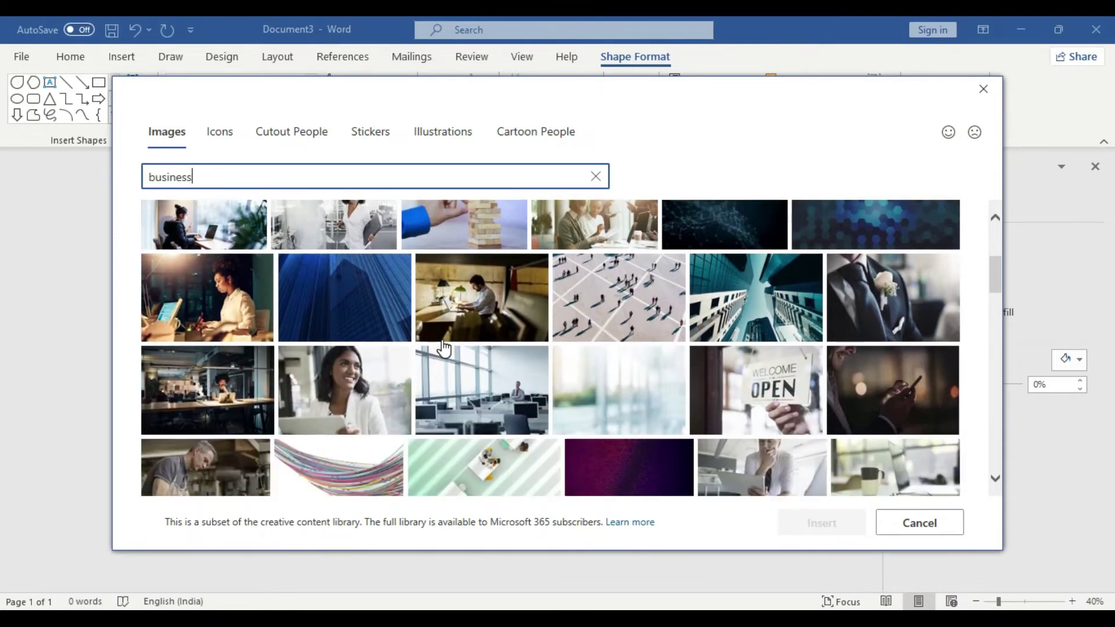
{"action": "left_click", "coordinate": [341, 384]}
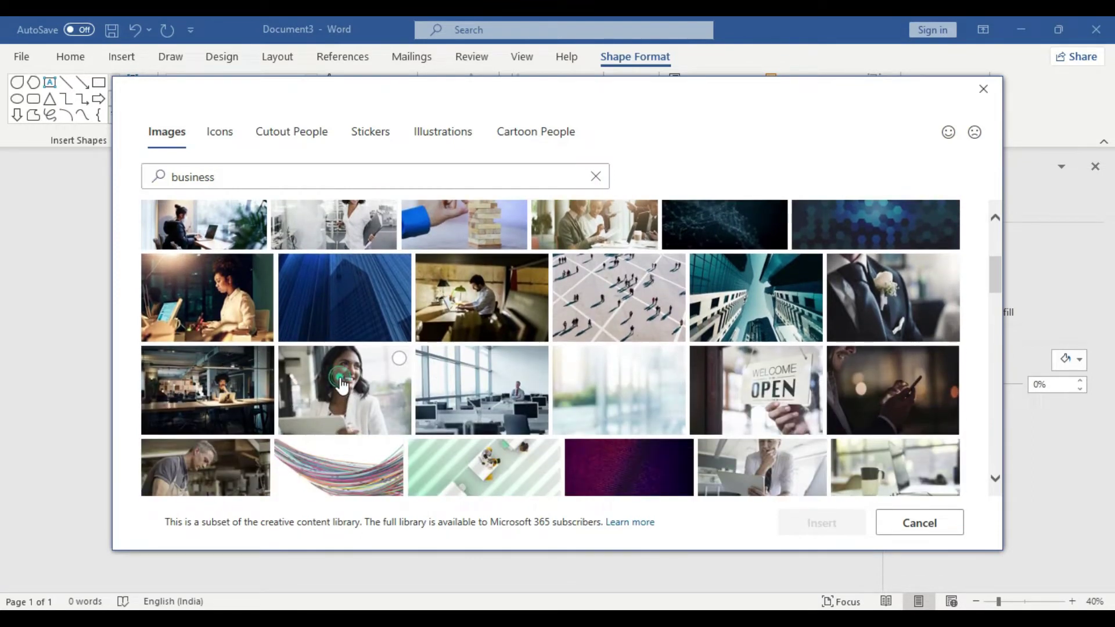
{"action": "left_click", "coordinate": [825, 520]}
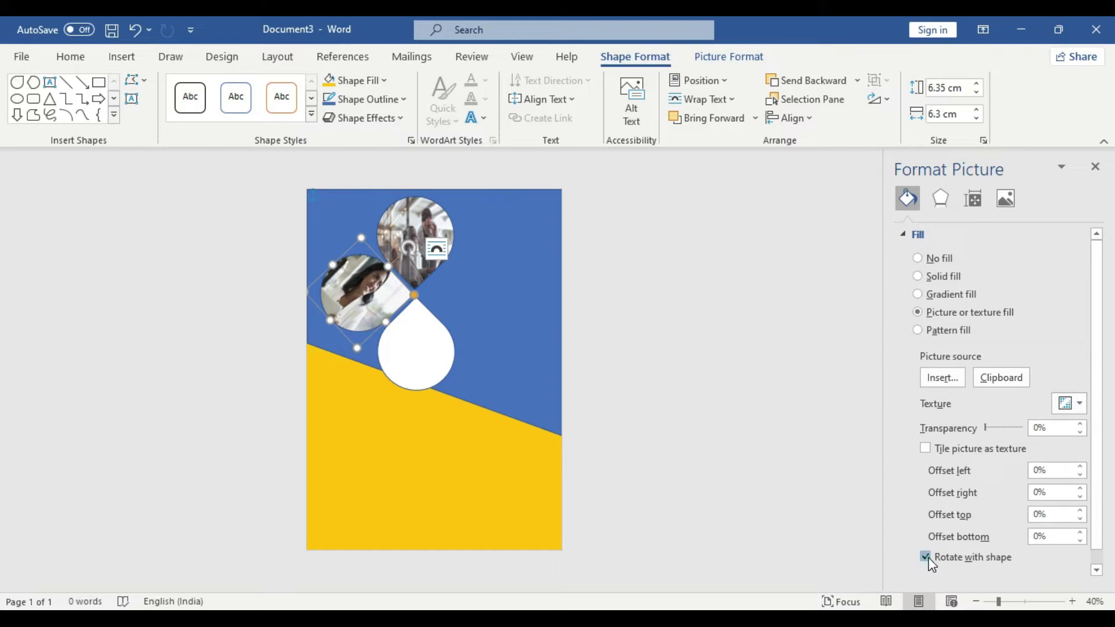
{"action": "left_click", "coordinate": [926, 558]}
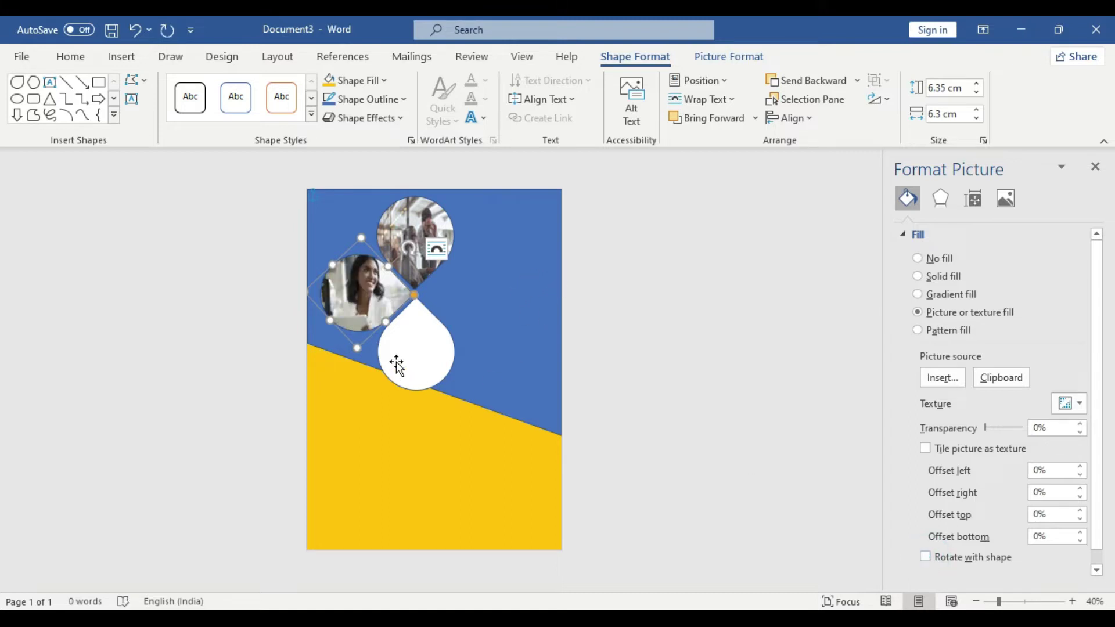
Select the bottom petal and search stock images for 'business' as its picture fill.
{"action": "left_click", "coordinate": [415, 348]}
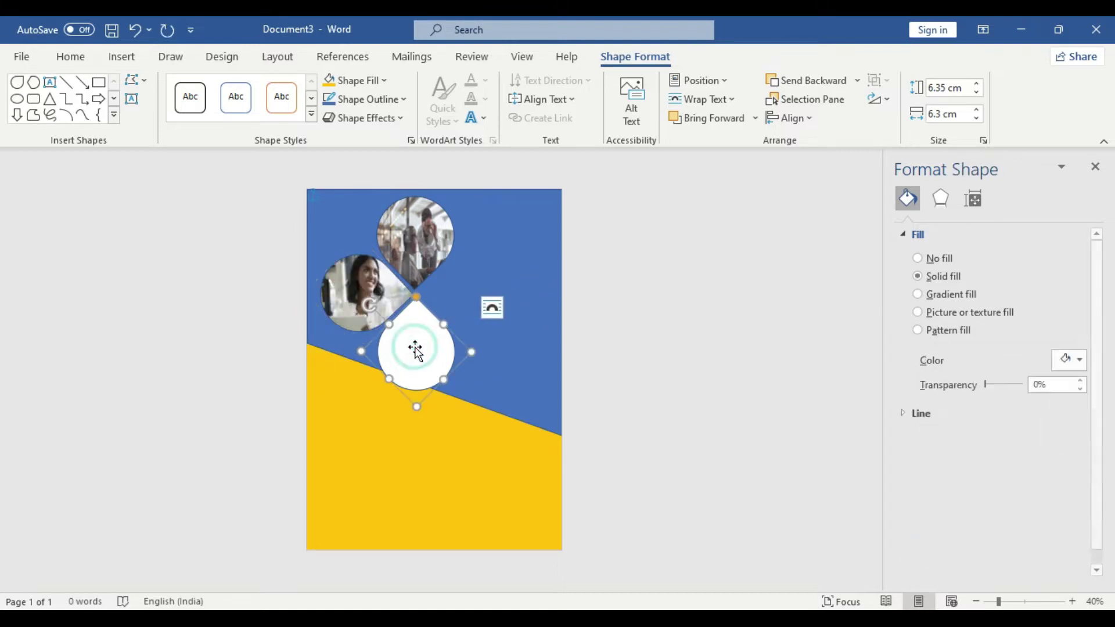
{"action": "left_click", "coordinate": [364, 82]}
{"action": "left_click", "coordinate": [392, 309]}
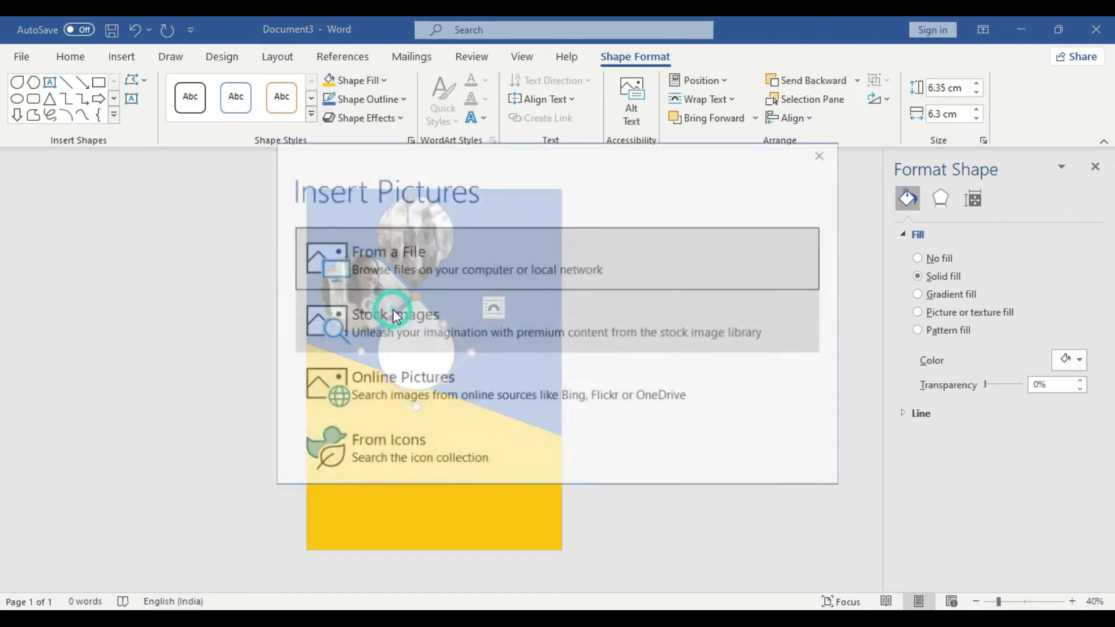
{"action": "left_click", "coordinate": [399, 453]}
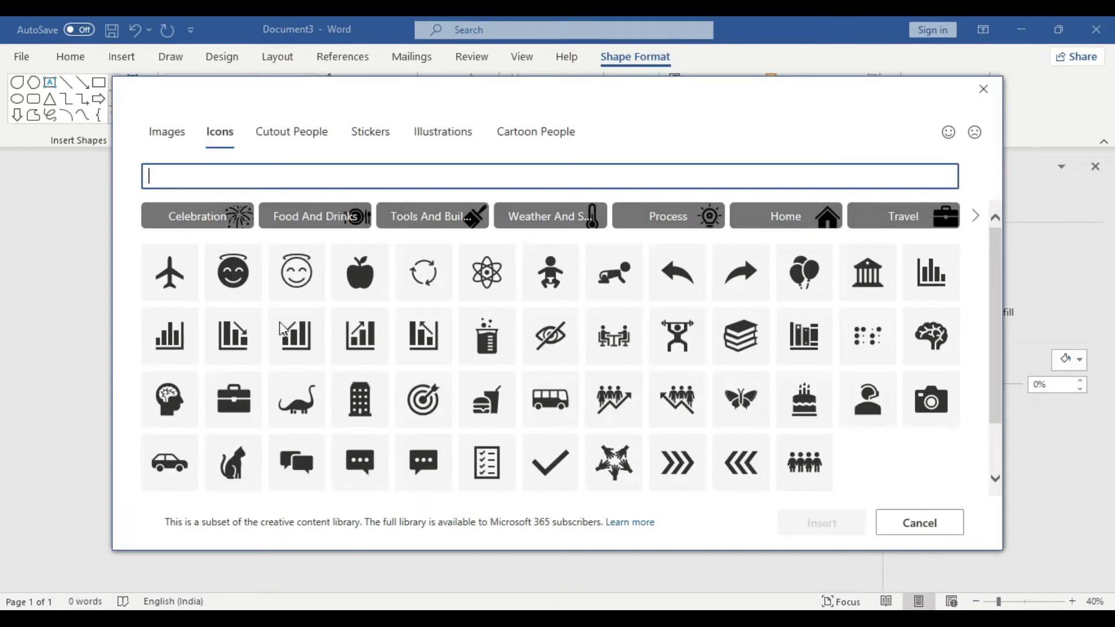
{"action": "left_click", "coordinate": [168, 135]}
{"action": "left_click", "coordinate": [246, 176]}
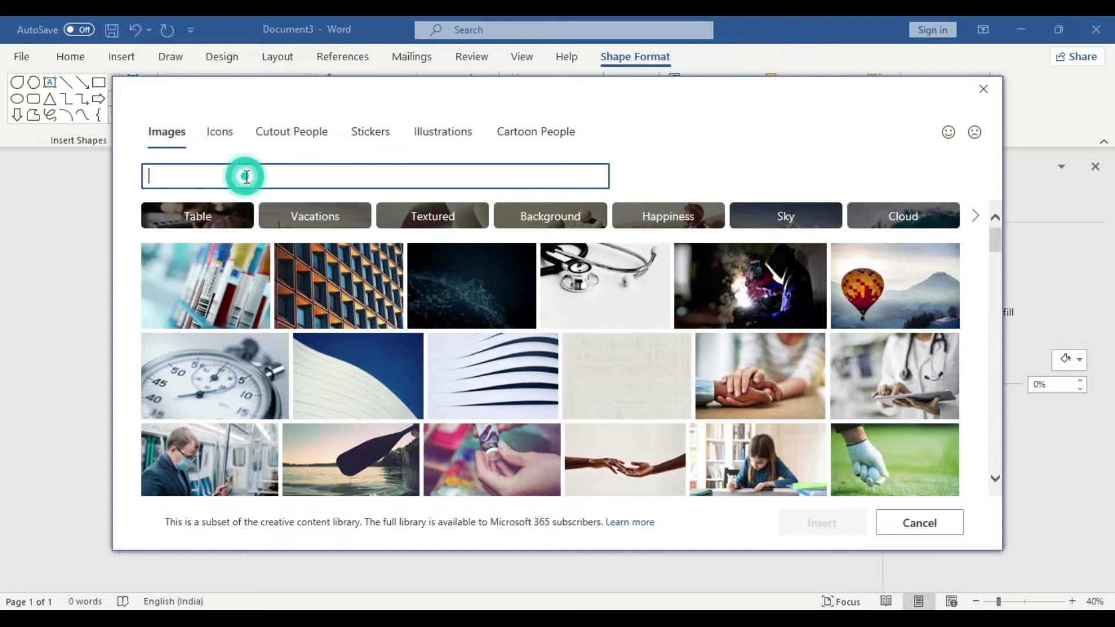
{"action": "type", "text": "business"}
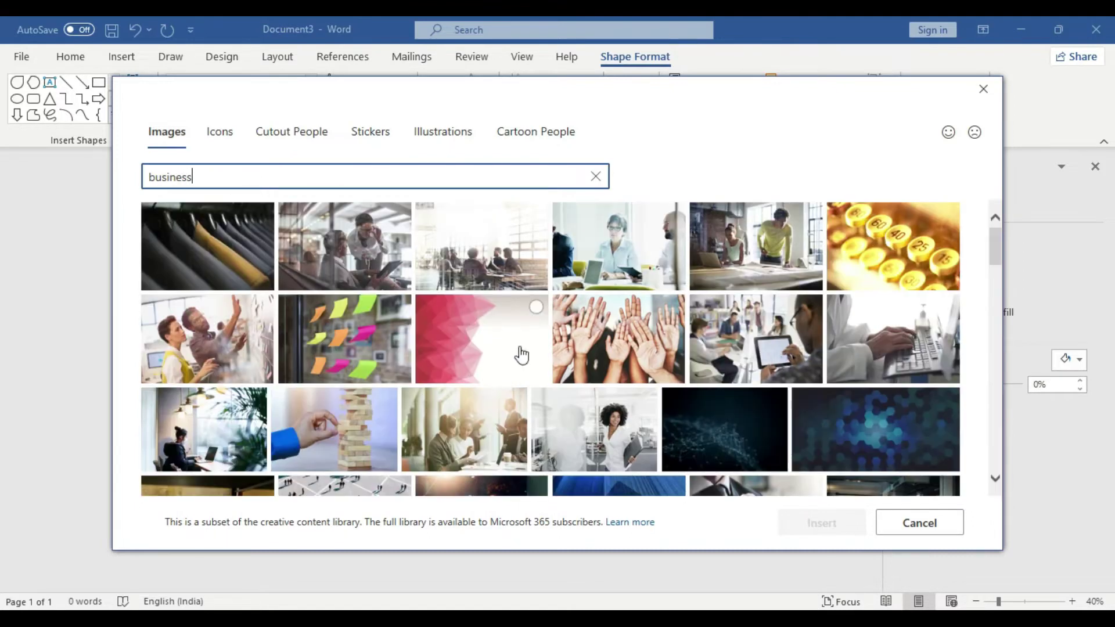
Insert the photo of a man at a laptop into the bottom petal, kept upright.
{"action": "scroll", "coordinate": [530, 319], "scroll_direction": "down", "scroll_amount": 2}
{"action": "scroll", "coordinate": [532, 316], "scroll_direction": "down", "scroll_amount": 3}
{"action": "scroll", "coordinate": [532, 316], "scroll_direction": "down", "scroll_amount": 2}
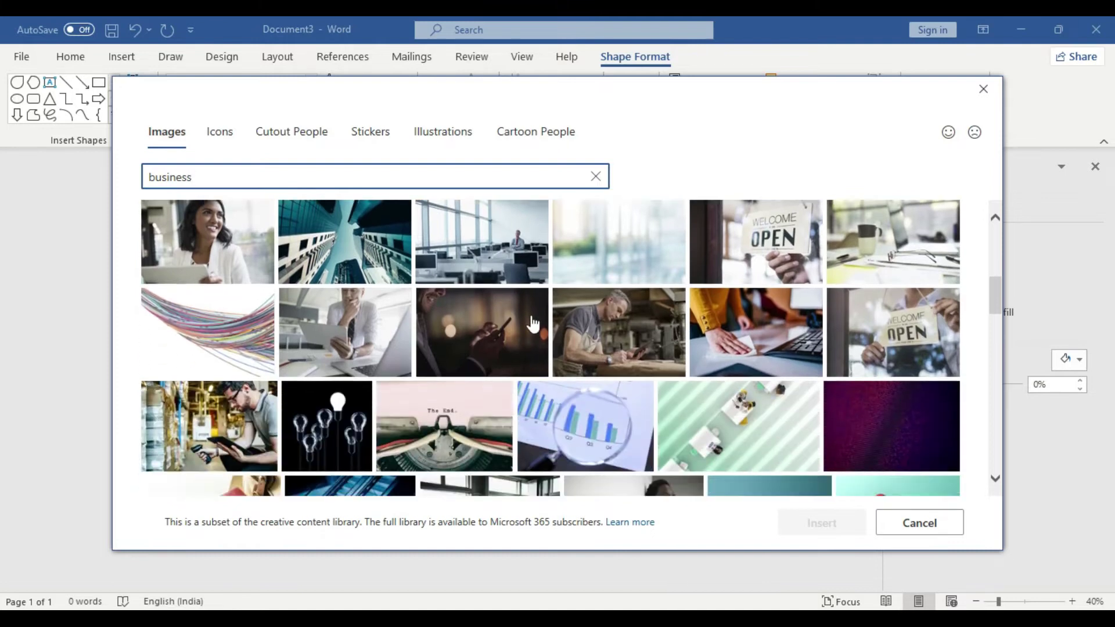
{"action": "scroll", "coordinate": [531, 319], "scroll_direction": "down", "scroll_amount": 2}
{"action": "scroll", "coordinate": [532, 322], "scroll_direction": "down", "scroll_amount": 2}
{"action": "scroll", "coordinate": [532, 321], "scroll_direction": "down", "scroll_amount": 1}
{"action": "scroll", "coordinate": [532, 321], "scroll_direction": "down", "scroll_amount": 2}
{"action": "scroll", "coordinate": [532, 321], "scroll_direction": "down", "scroll_amount": 1}
{"action": "scroll", "coordinate": [532, 322], "scroll_direction": "down", "scroll_amount": 2}
{"action": "scroll", "coordinate": [531, 314], "scroll_direction": "down", "scroll_amount": 2}
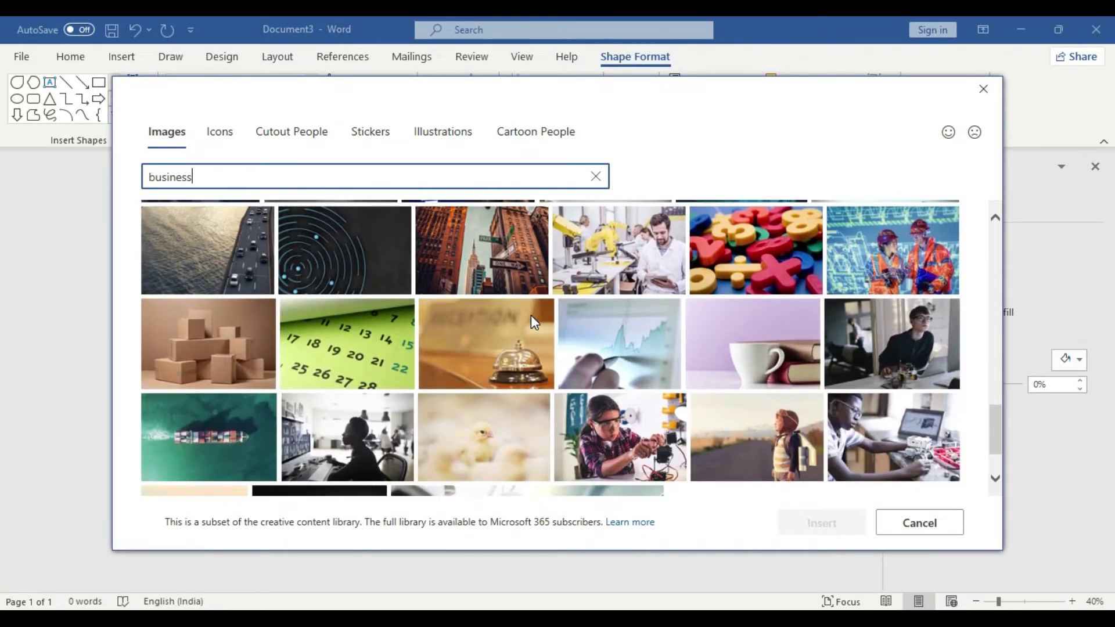
{"action": "scroll", "coordinate": [530, 315], "scroll_direction": "down", "scroll_amount": 1}
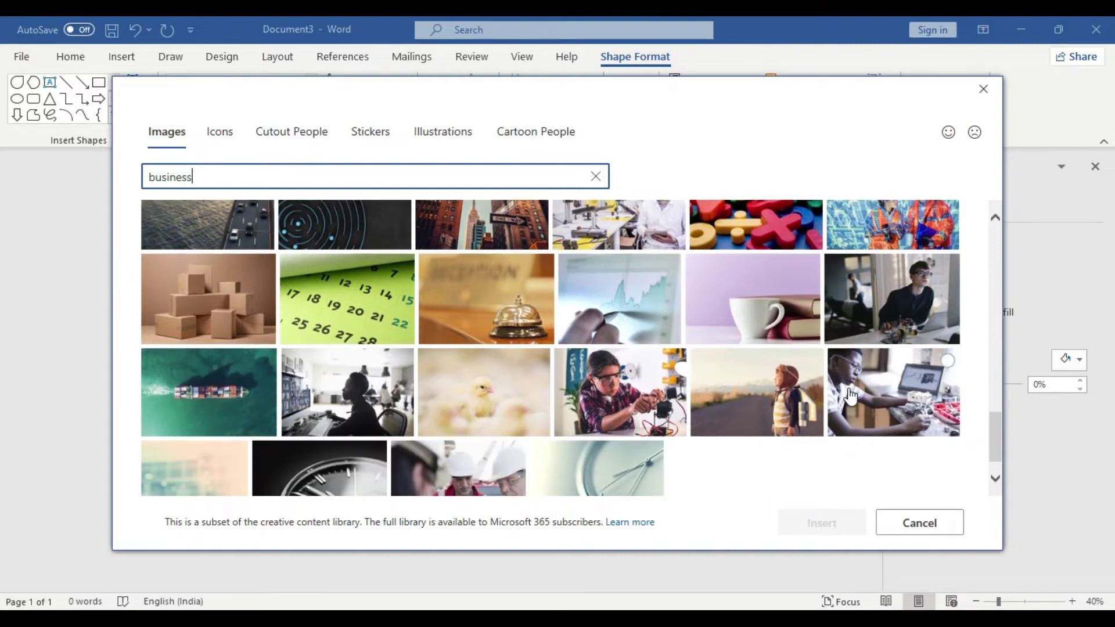
{"action": "left_click", "coordinate": [884, 301]}
{"action": "left_click", "coordinate": [827, 523]}
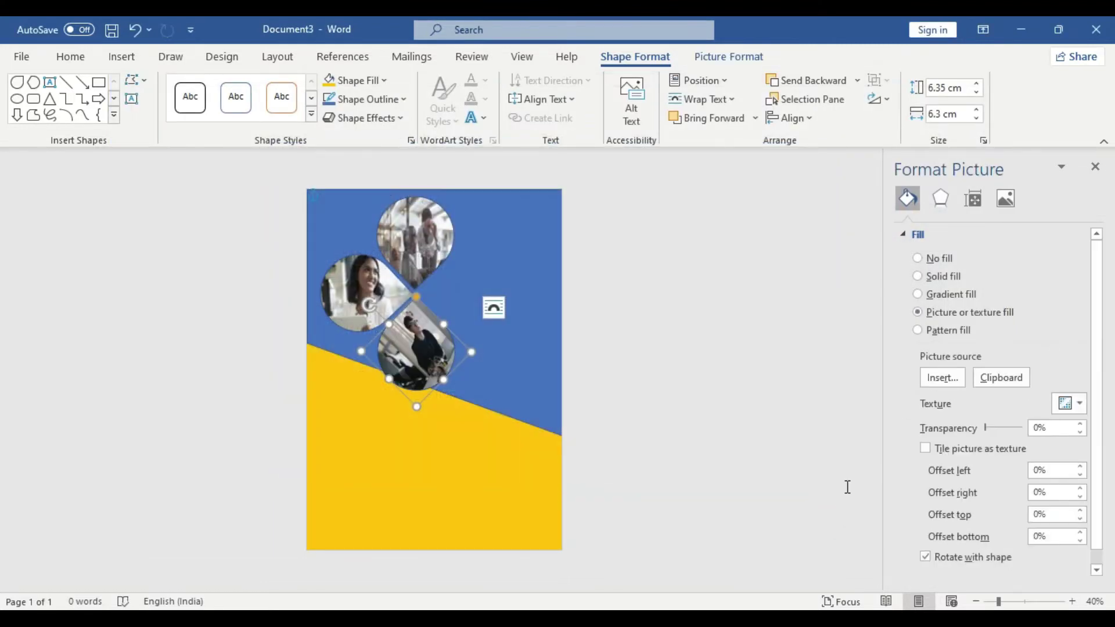
{"action": "left_click", "coordinate": [925, 557]}
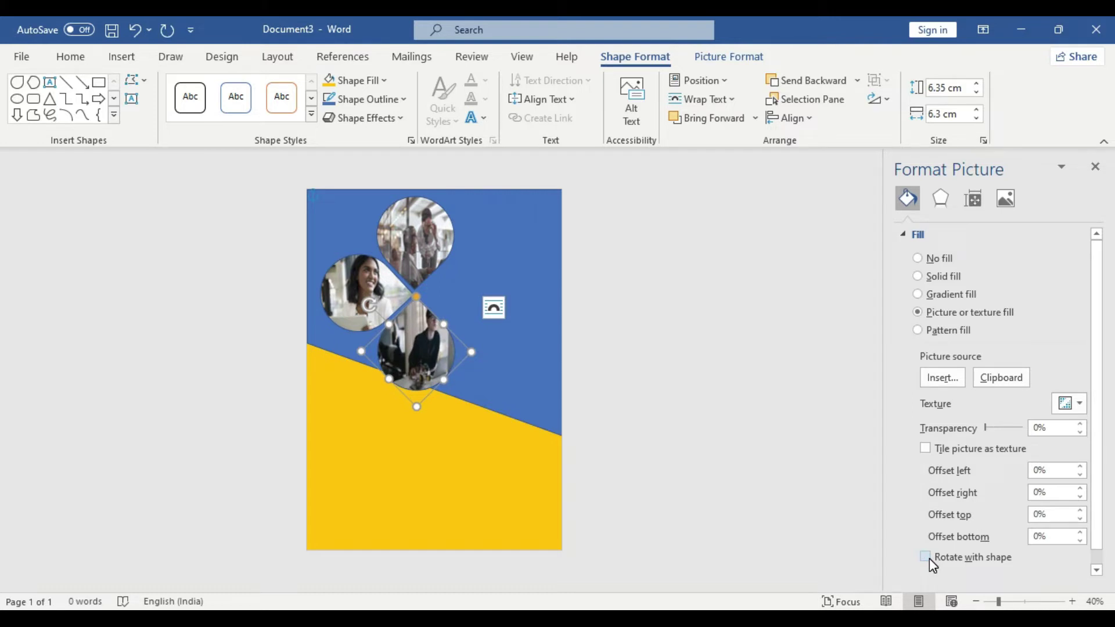
Refill the bottom petal with a picture, searching stock images for 'business'.
{"action": "left_click", "coordinate": [356, 80]}
{"action": "left_click", "coordinate": [402, 313]}
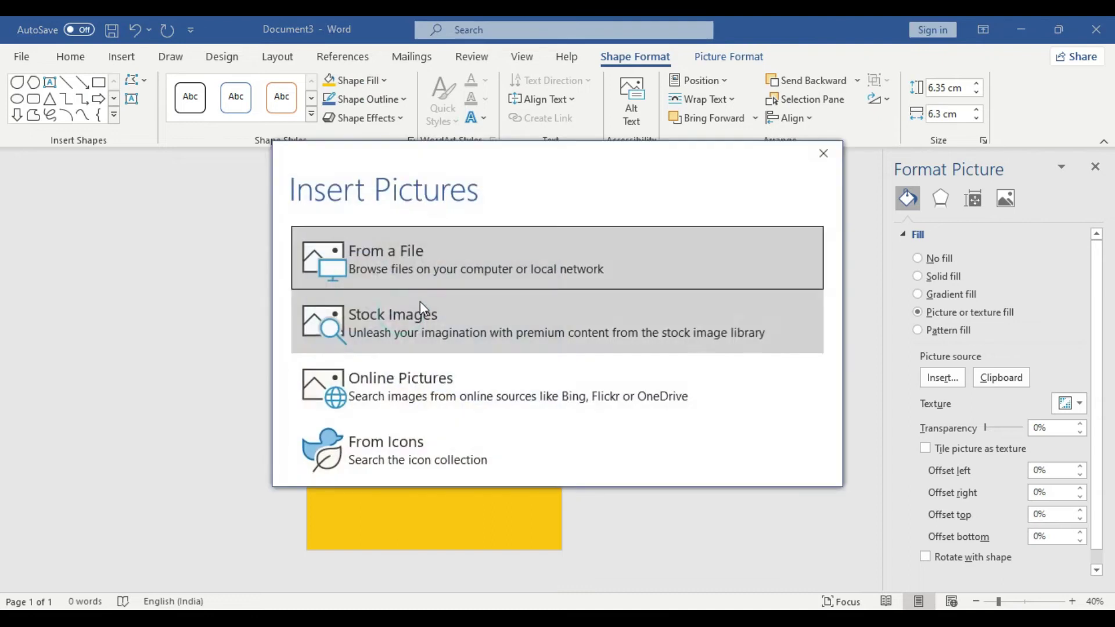
{"action": "left_click", "coordinate": [469, 442]}
{"action": "left_click", "coordinate": [211, 175]}
{"action": "left_click", "coordinate": [167, 132]}
{"action": "left_click", "coordinate": [206, 174]}
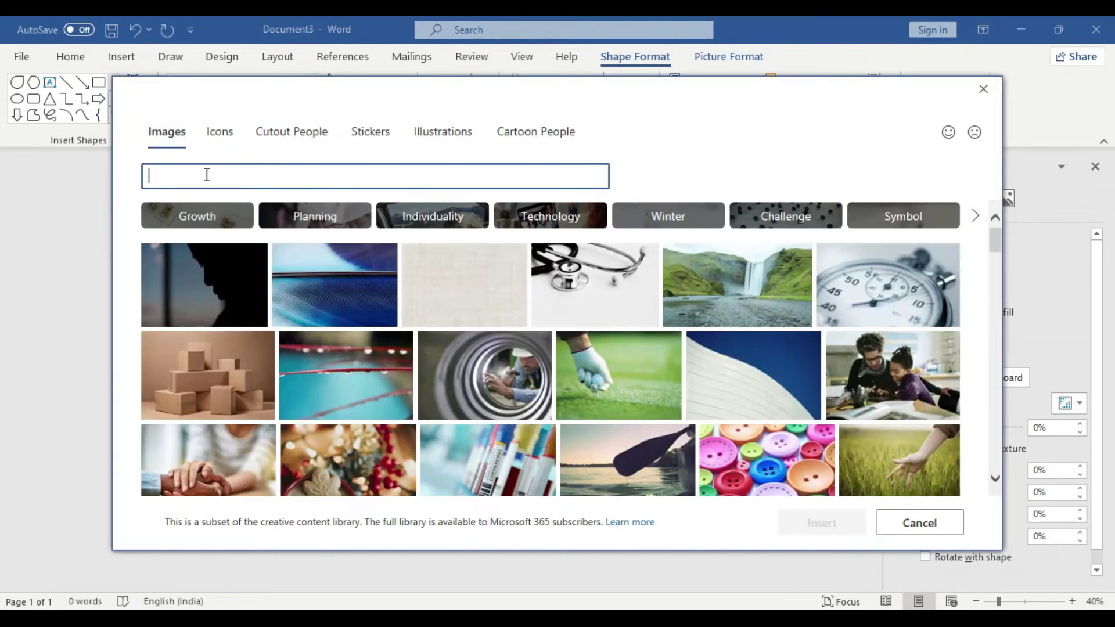
{"action": "type", "text": "business"}
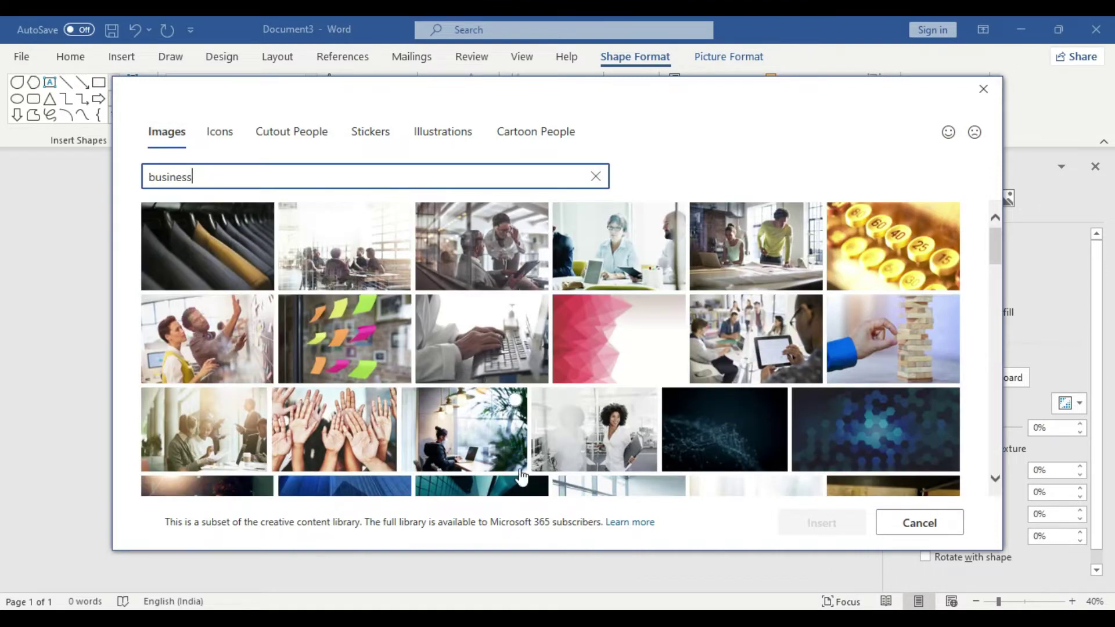
Replace it with the upright photo of a man at a workbench, then deselect.
{"action": "scroll", "coordinate": [577, 378], "scroll_direction": "down", "scroll_amount": 2}
{"action": "scroll", "coordinate": [577, 377], "scroll_direction": "down", "scroll_amount": 3}
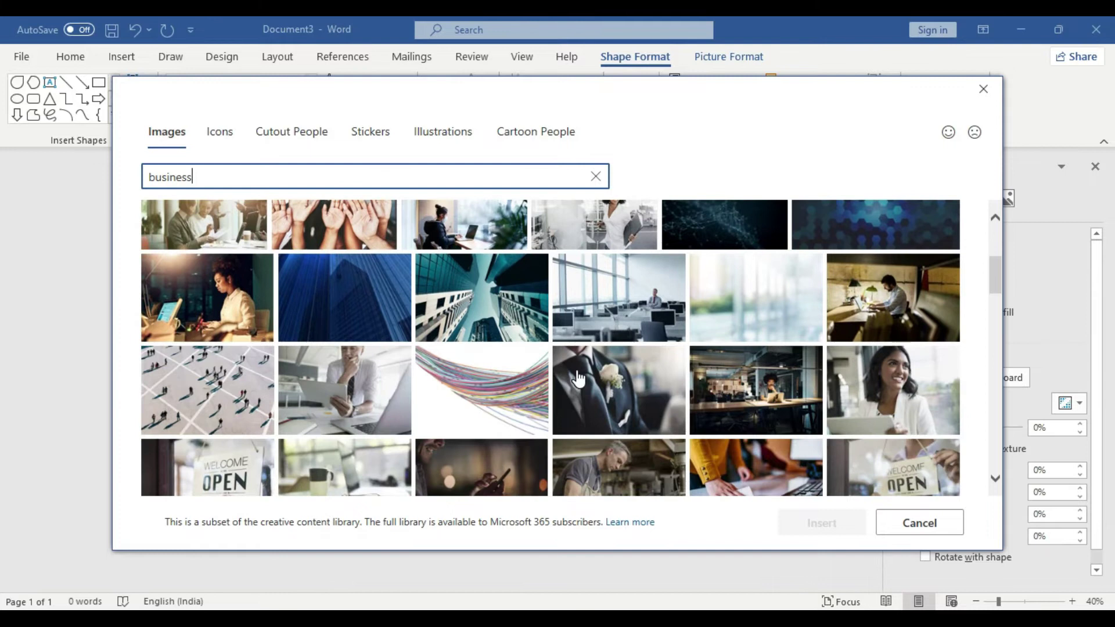
{"action": "scroll", "coordinate": [578, 378], "scroll_direction": "down", "scroll_amount": 2}
{"action": "scroll", "coordinate": [578, 378], "scroll_direction": "up", "scroll_amount": 2}
{"action": "scroll", "coordinate": [578, 378], "scroll_direction": "down", "scroll_amount": 4}
{"action": "mouse_move", "coordinate": [618, 261]}
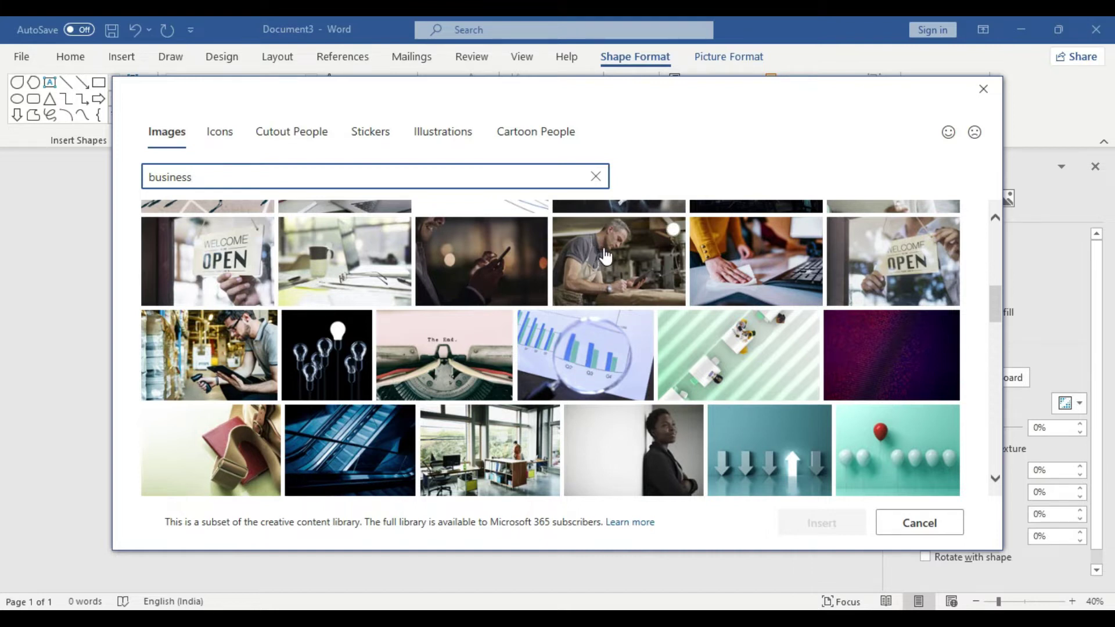
{"action": "left_click", "coordinate": [605, 262]}
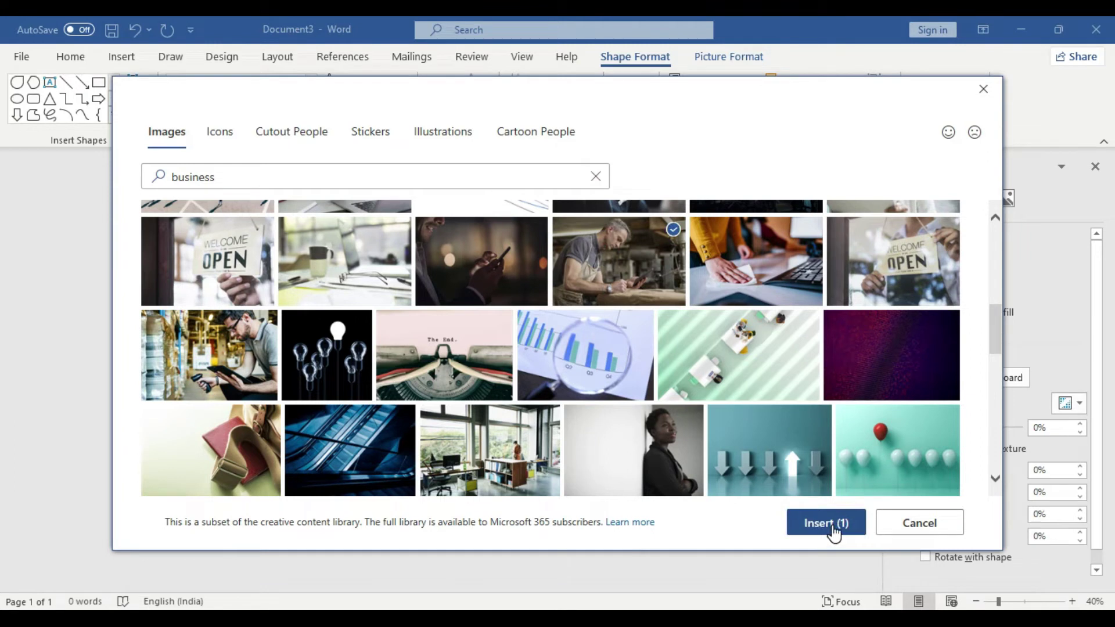
{"action": "left_click", "coordinate": [832, 525]}
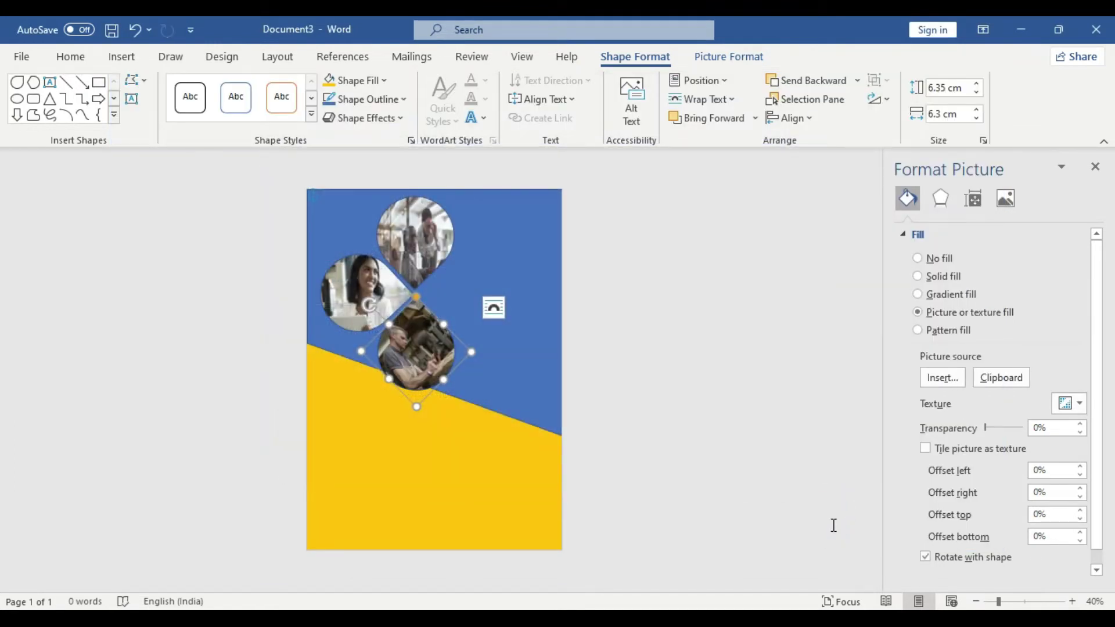
{"action": "left_click", "coordinate": [925, 558]}
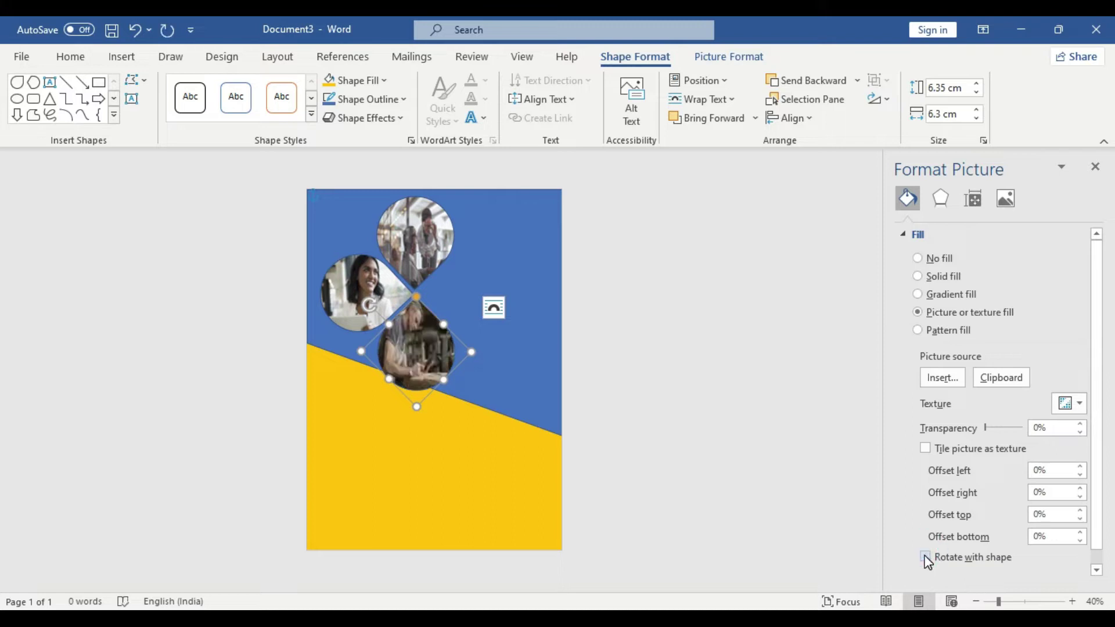
{"action": "left_click", "coordinate": [663, 372]}
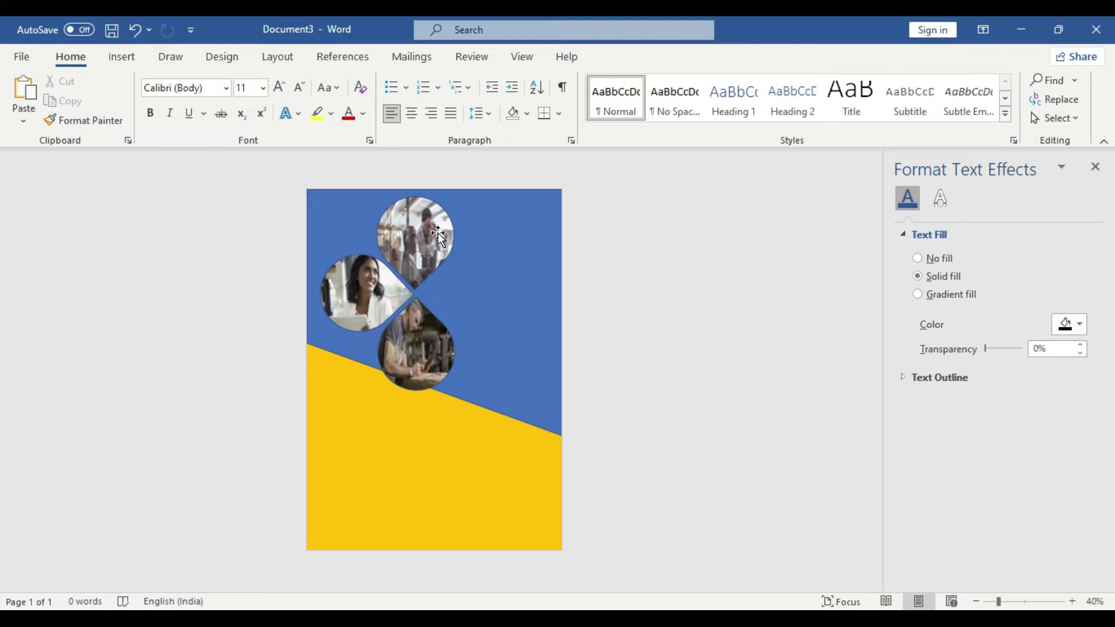
Give the top photo petal a white 4½ pt outline.
{"action": "left_click", "coordinate": [438, 232]}
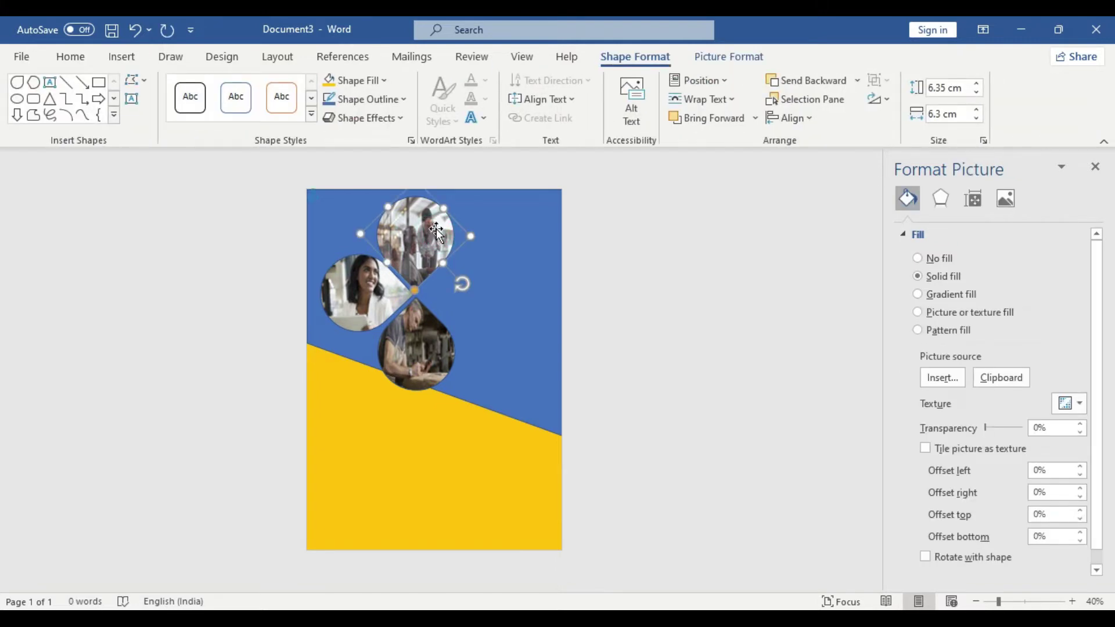
{"action": "left_click", "coordinate": [401, 100]}
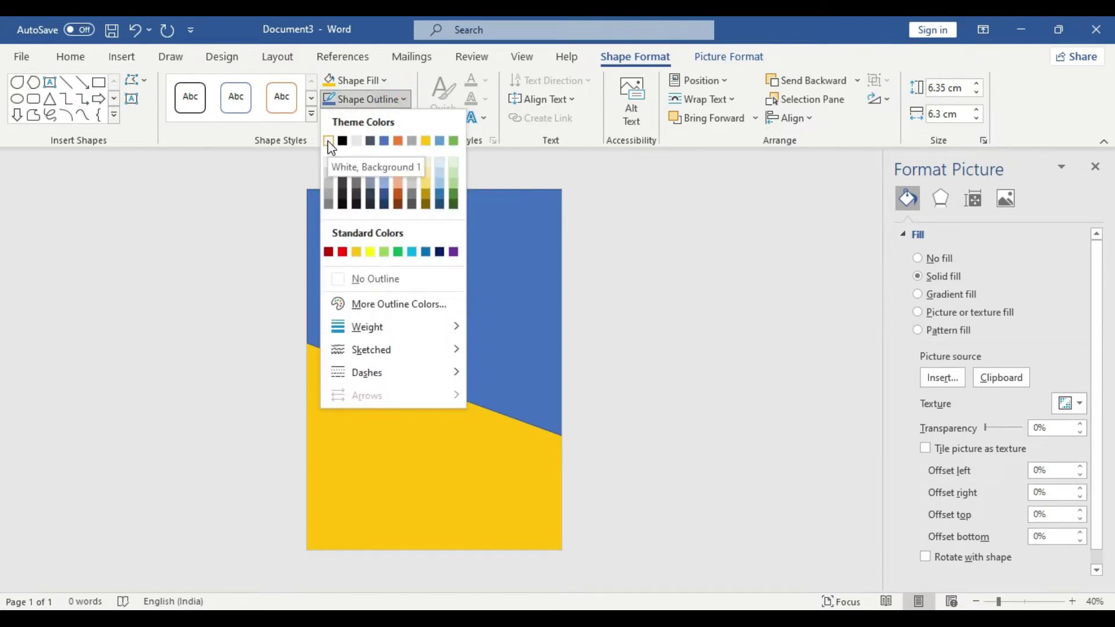
{"action": "left_click", "coordinate": [327, 141]}
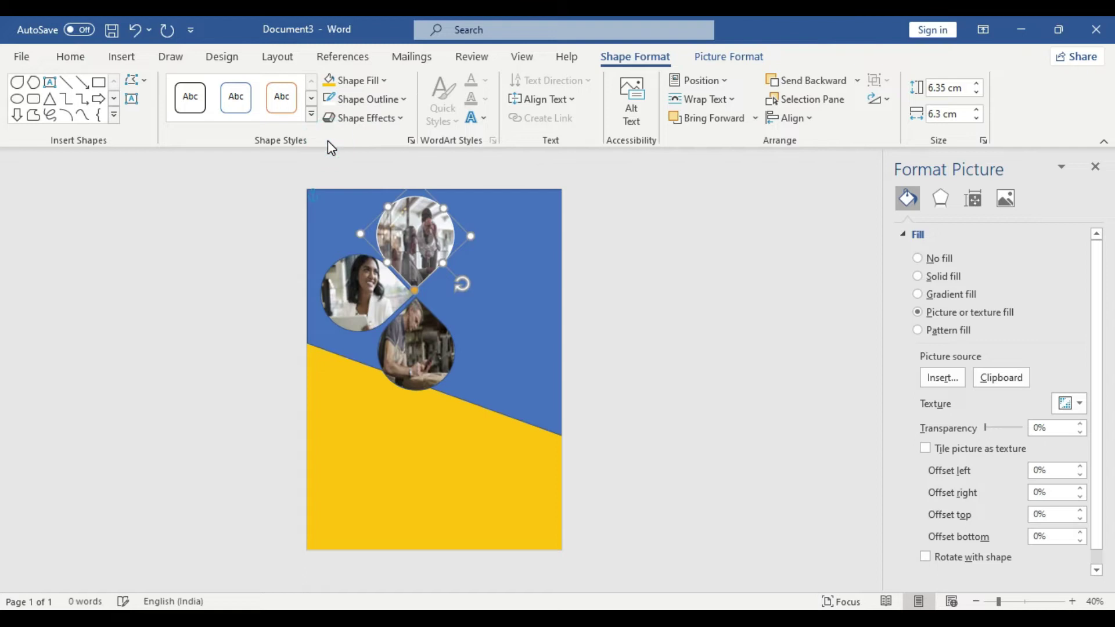
{"action": "left_click", "coordinate": [402, 100]}
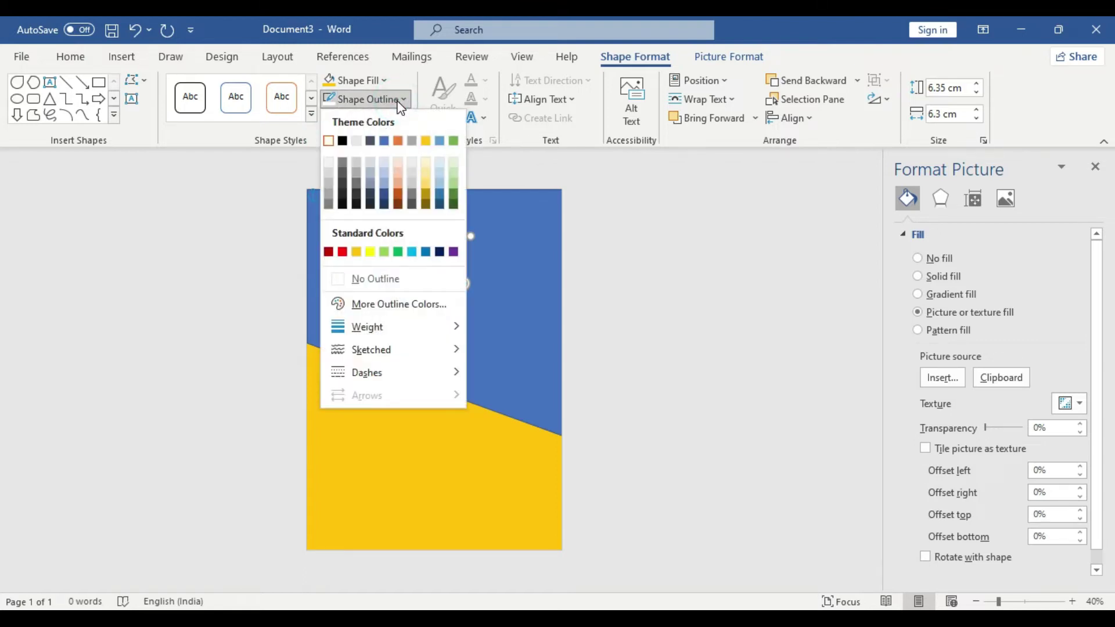
{"action": "mouse_move", "coordinate": [367, 326]}
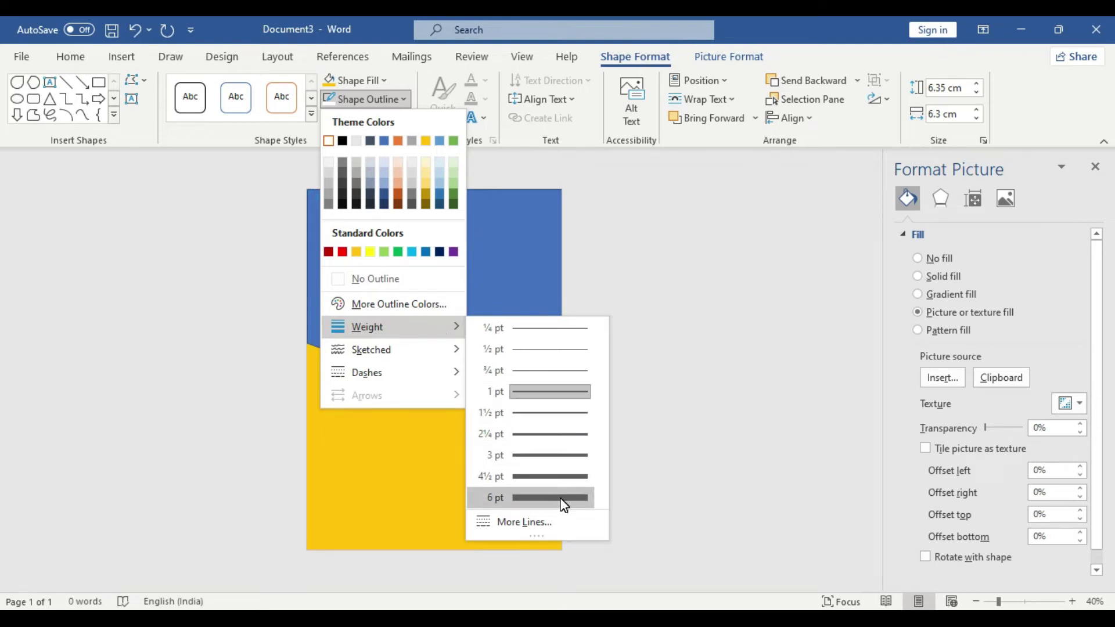
{"action": "left_click", "coordinate": [561, 456]}
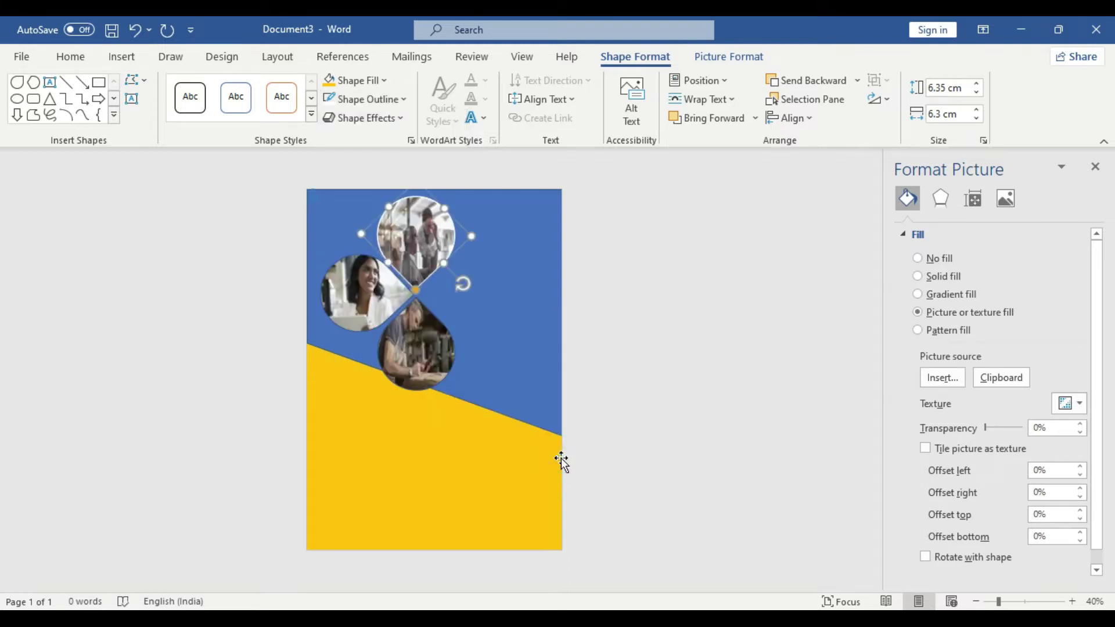
{"action": "left_click", "coordinate": [388, 99]}
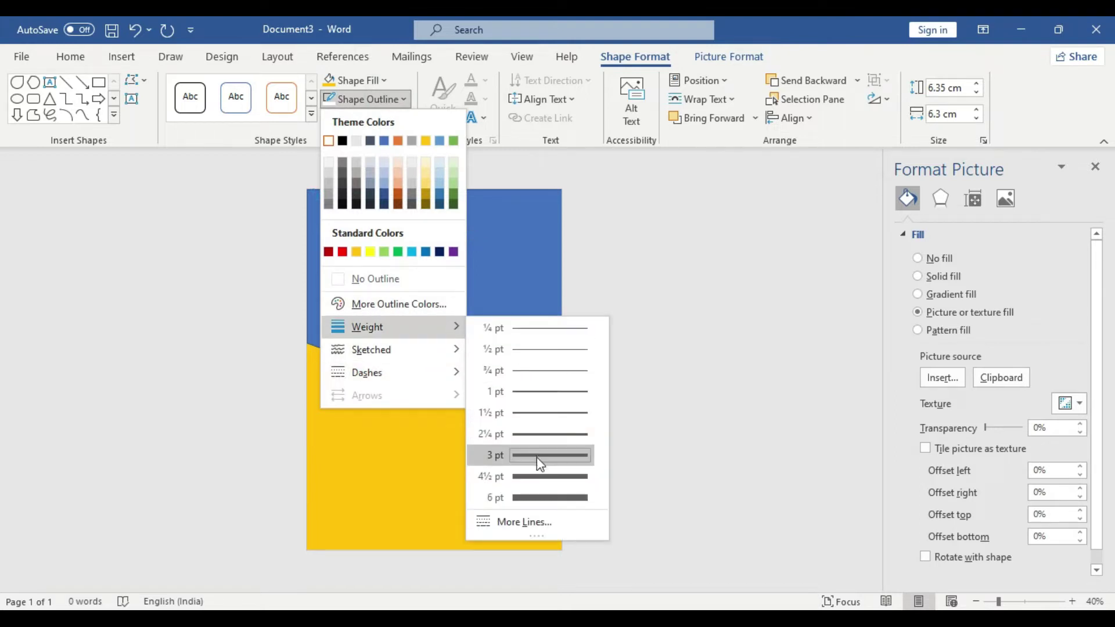
{"action": "left_click", "coordinate": [540, 478]}
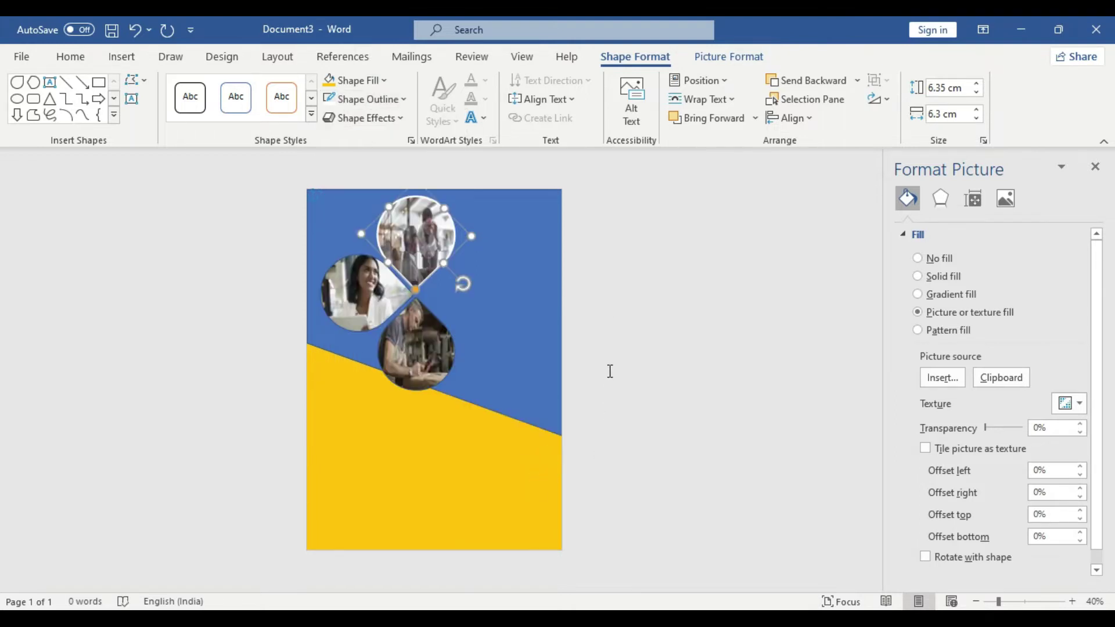
{"action": "left_click", "coordinate": [613, 332]}
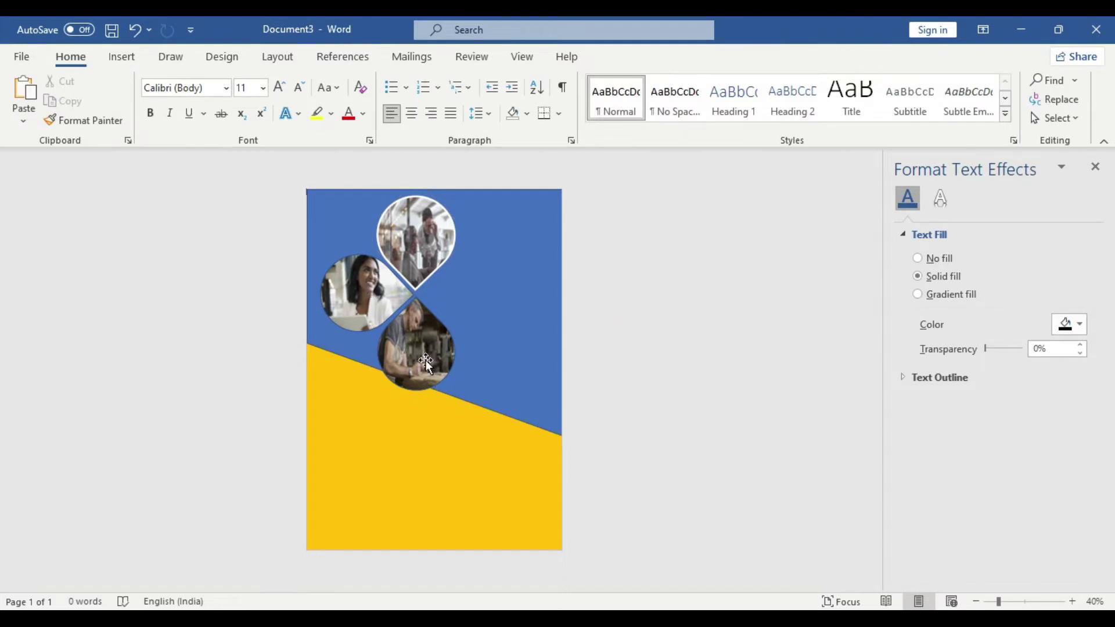
Give the left and bottom photo petals the same white 4½ pt outline.
{"action": "left_click", "coordinate": [366, 300]}
{"action": "left_click", "coordinate": [360, 99]}
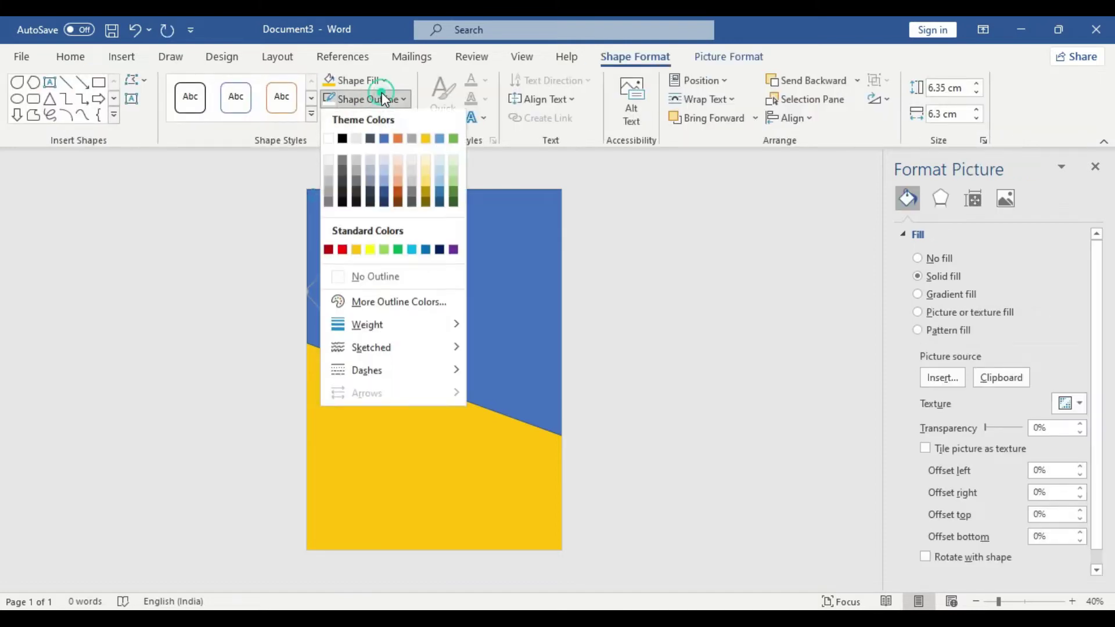
{"action": "left_click", "coordinate": [328, 140]}
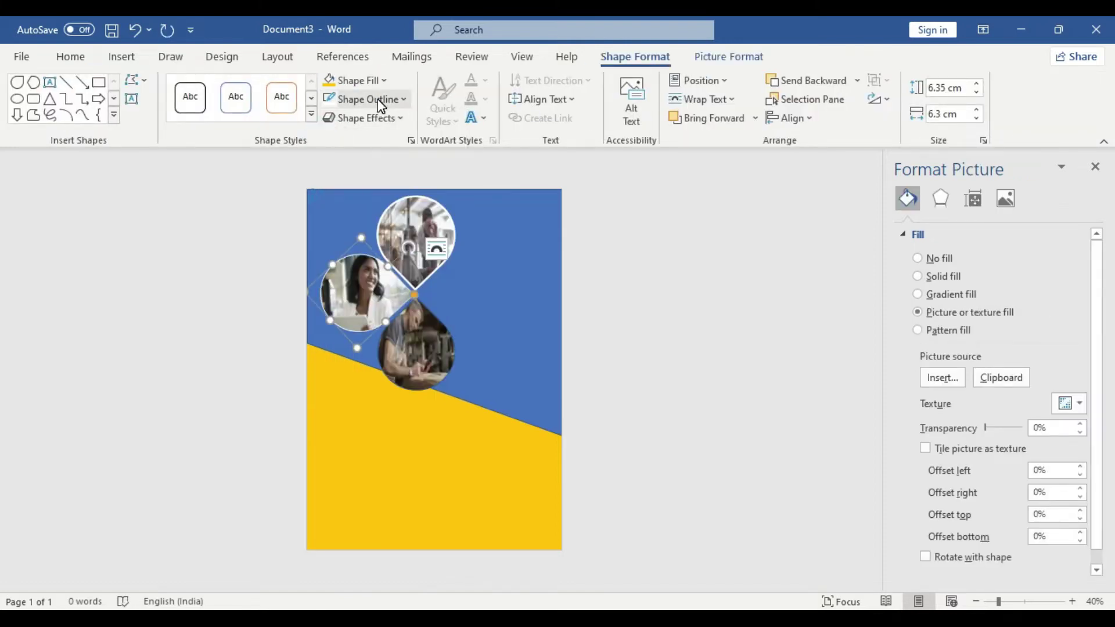
{"action": "left_click", "coordinate": [377, 99]}
{"action": "mouse_move", "coordinate": [392, 326]}
{"action": "left_click", "coordinate": [542, 479]}
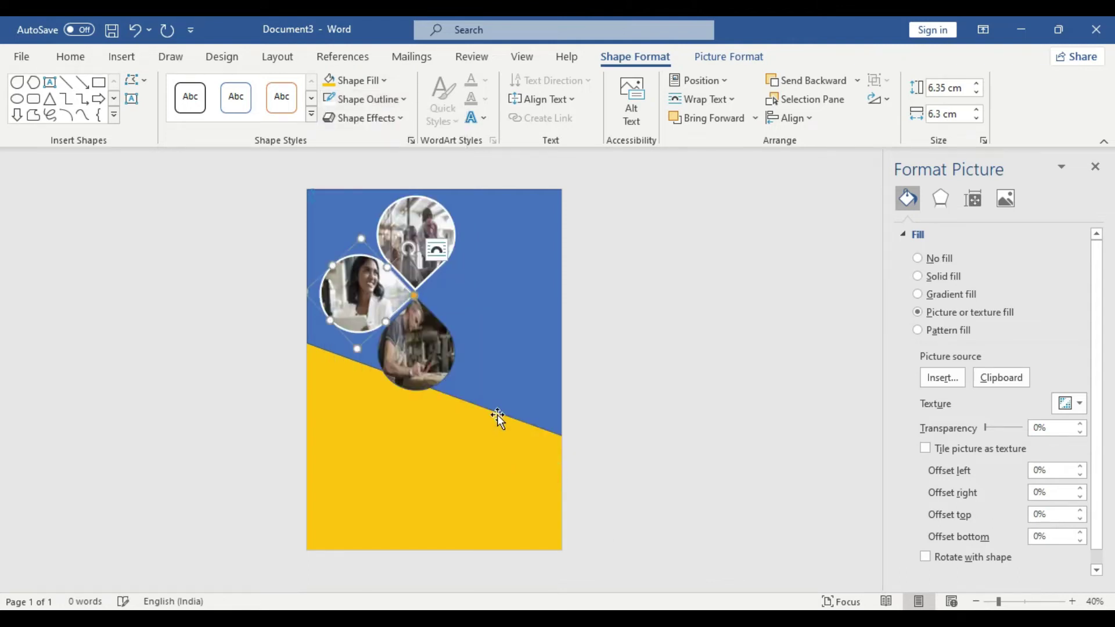
{"action": "left_click", "coordinate": [426, 350]}
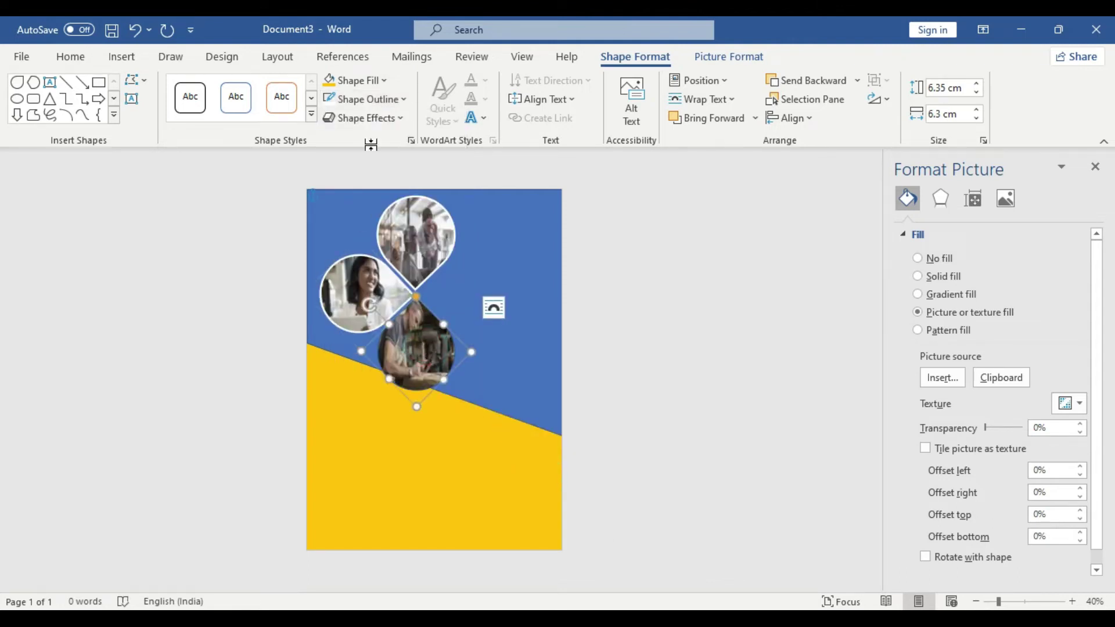
{"action": "left_click", "coordinate": [353, 100]}
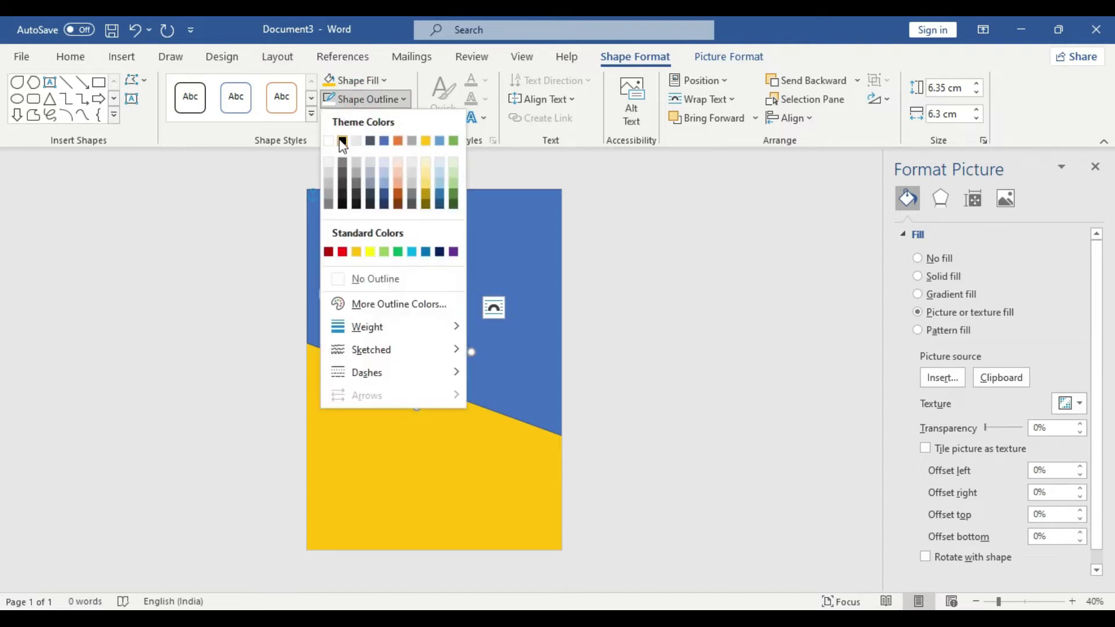
{"action": "left_click", "coordinate": [325, 142]}
{"action": "left_click", "coordinate": [375, 101]}
{"action": "mouse_move", "coordinate": [366, 326]}
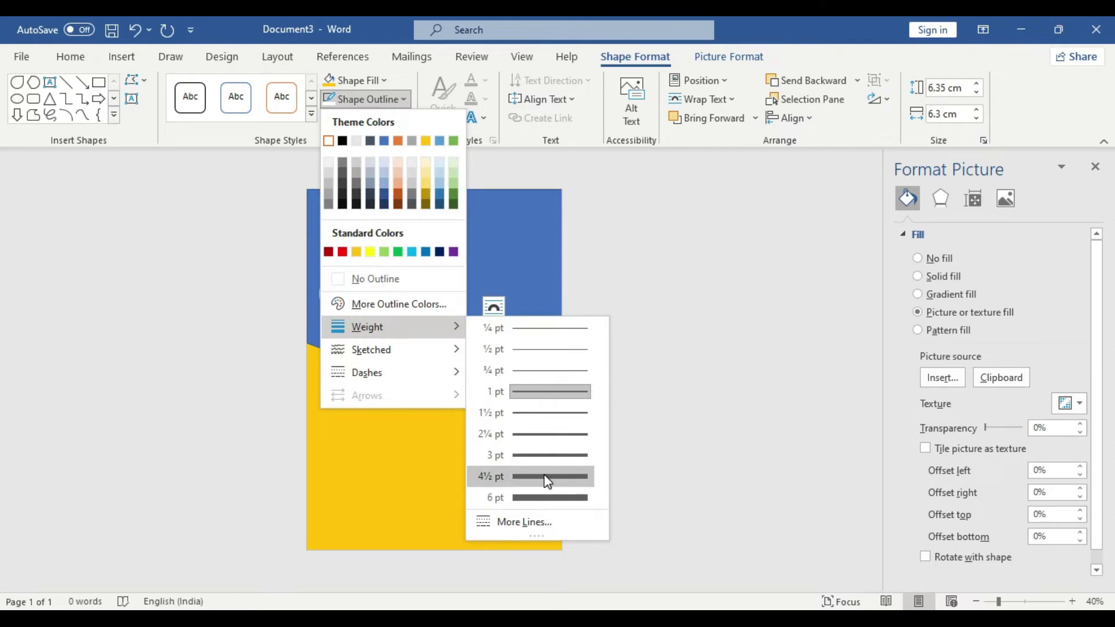
{"action": "left_click", "coordinate": [547, 476]}
{"action": "left_click", "coordinate": [670, 338]}
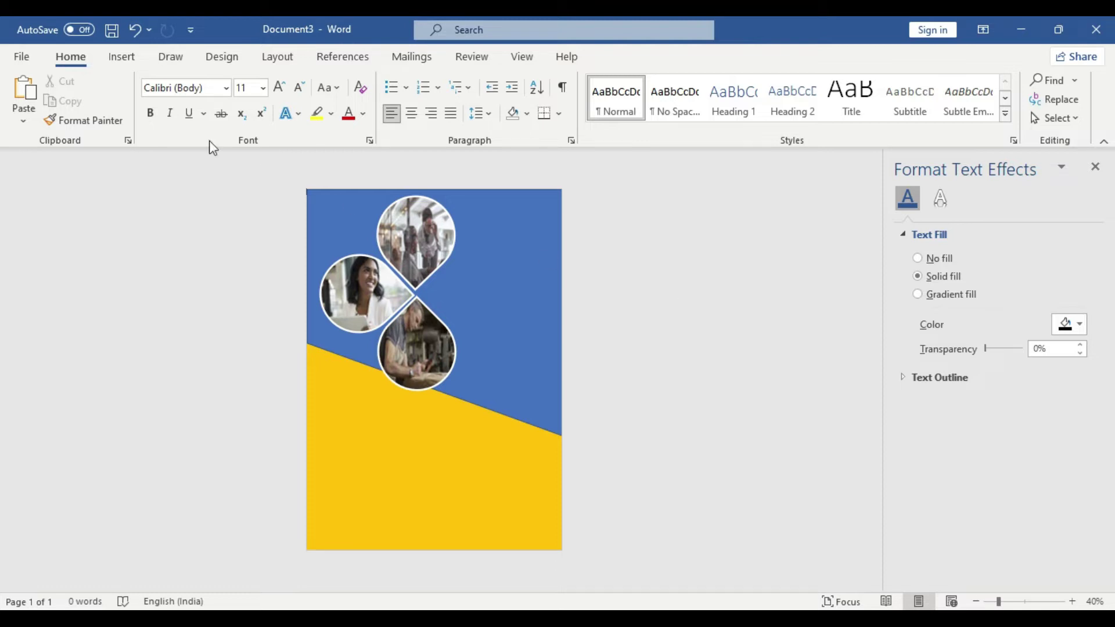
Draw a rounded rectangle at the poster's lower right and push it against the right edge.
{"action": "left_click", "coordinate": [127, 57]}
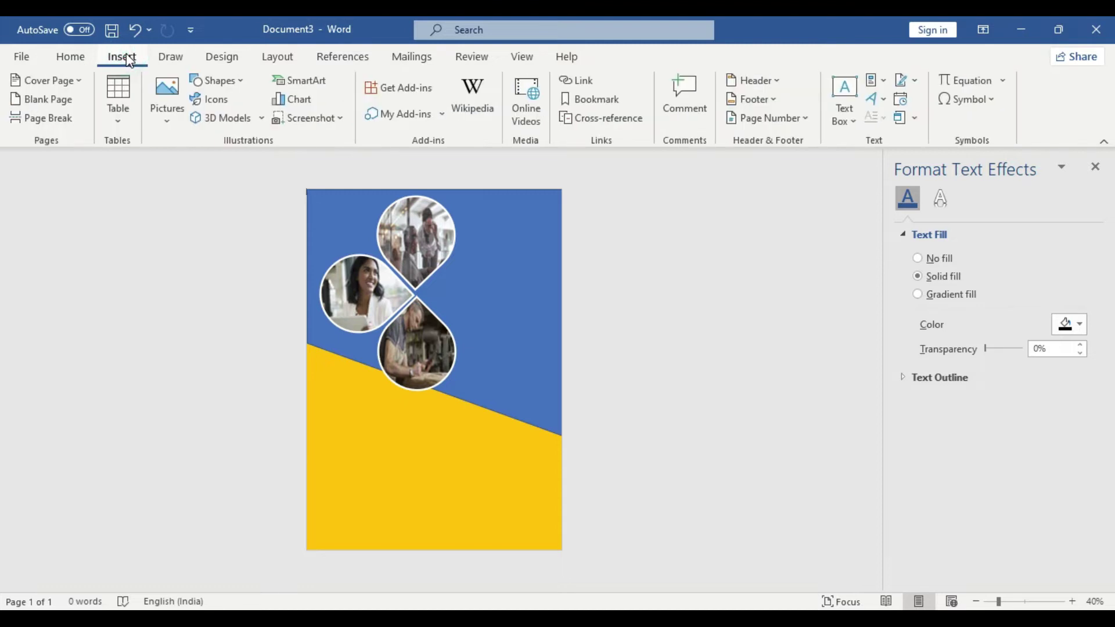
{"action": "left_click", "coordinate": [228, 84]}
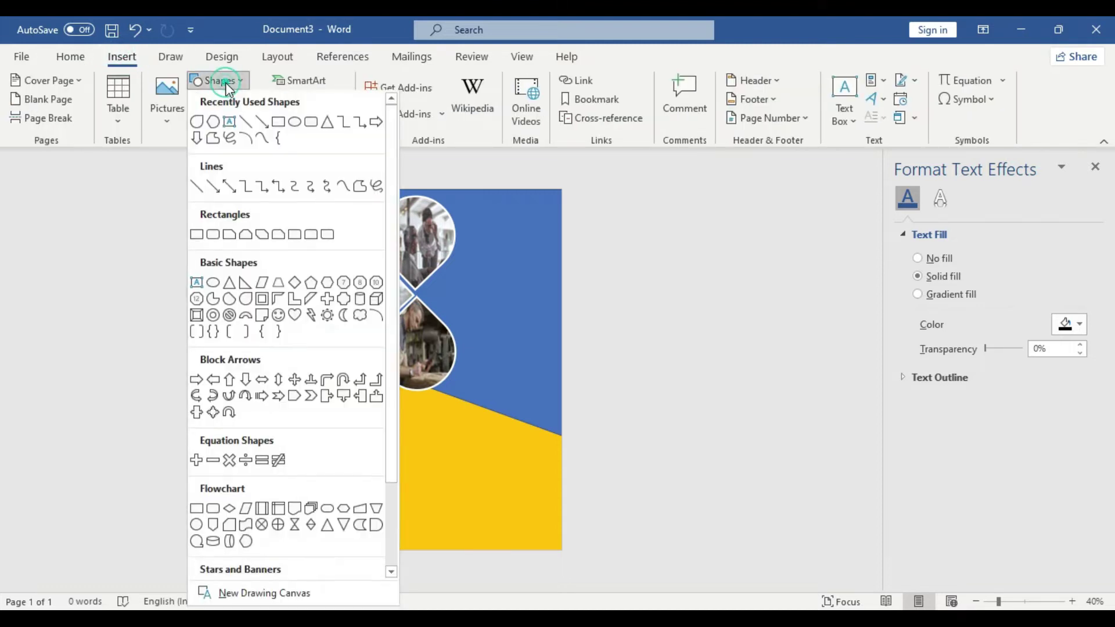
{"action": "left_click", "coordinate": [312, 124]}
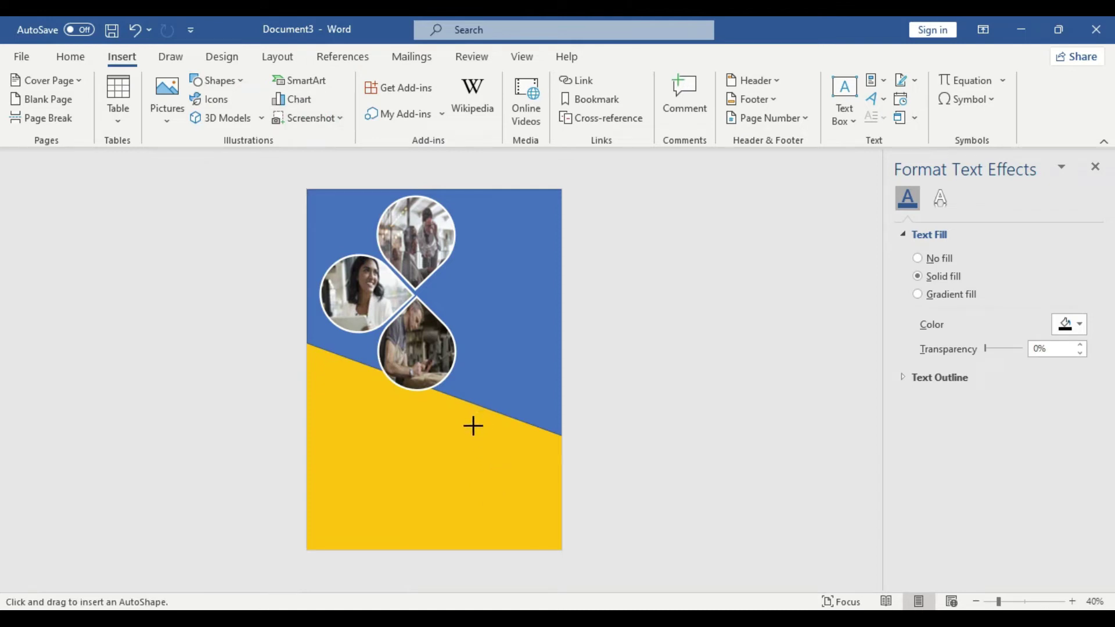
{"action": "mouse_move", "coordinate": [463, 428]}
{"action": "left_mouse_down"}
{"action": "mouse_move", "coordinate": [560, 505]}
{"action": "mouse_move", "coordinate": [630, 505]}
{"action": "left_mouse_up"}
{"action": "left_click", "coordinate": [511, 469]}
{"action": "left_click_drag", "start_coordinate": [511, 469], "coordinate": [503, 463]}
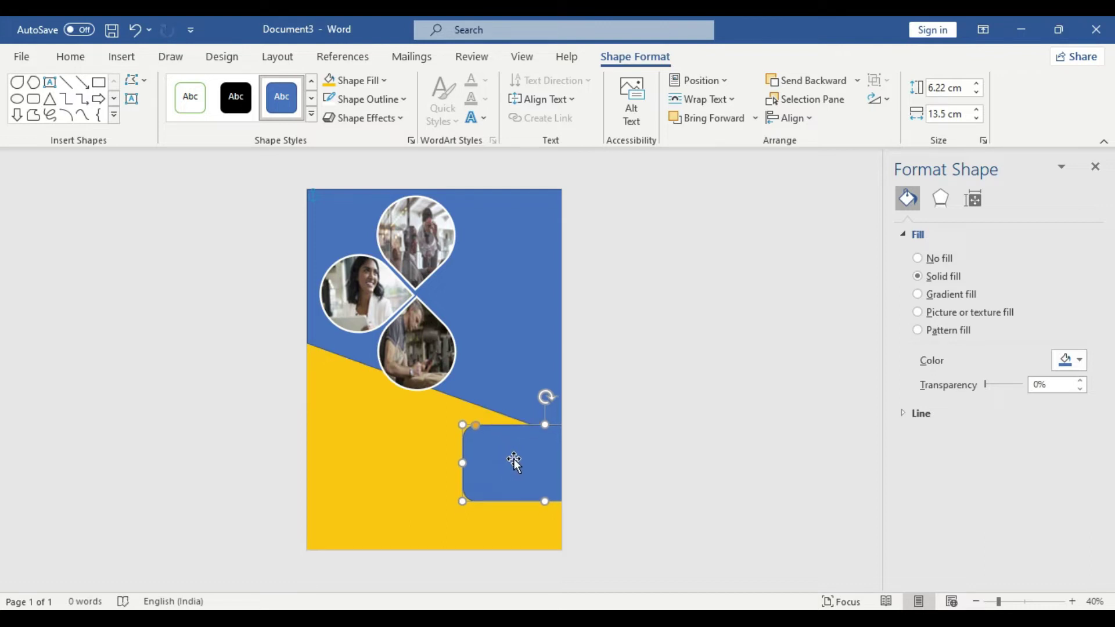
{"action": "left_click_drag", "start_coordinate": [522, 458], "coordinate": [531, 465]}
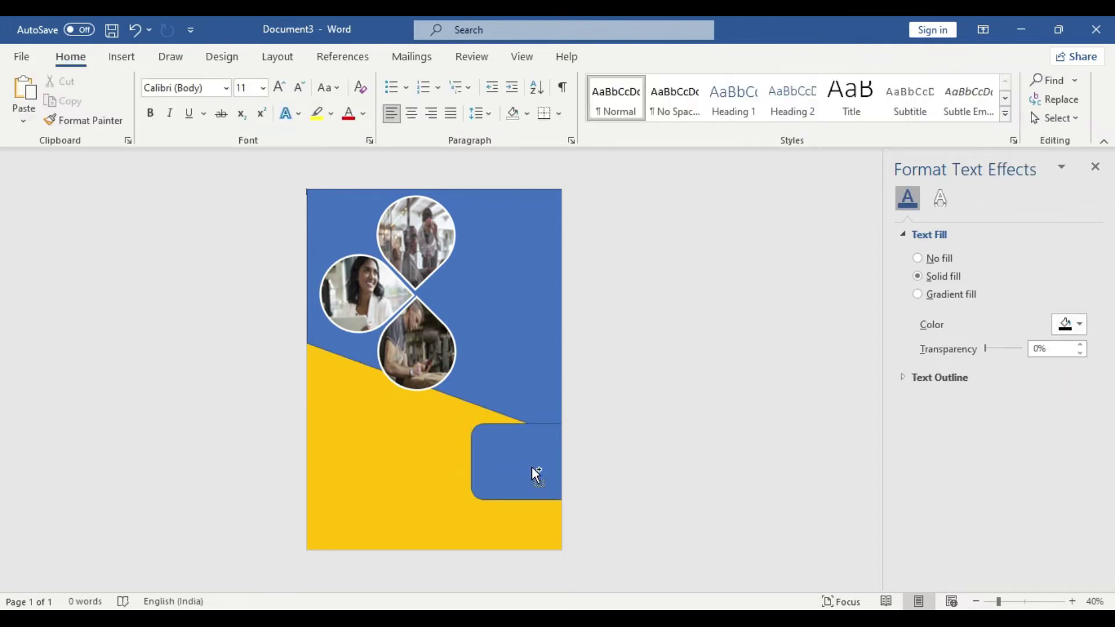
Fine-tune the blue rounded rectangle to about 6.22 by 13.5 cm on the gold area.
{"action": "left_click", "coordinate": [527, 451]}
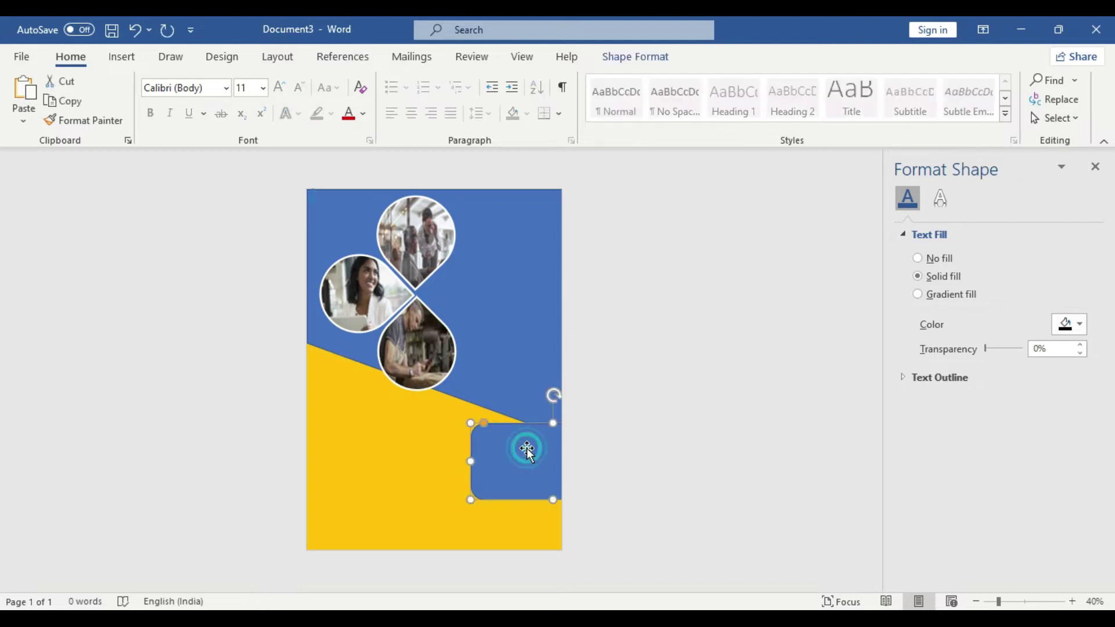
{"action": "scroll", "coordinate": [505, 473], "scroll_direction": "up", "scroll_amount": 1}
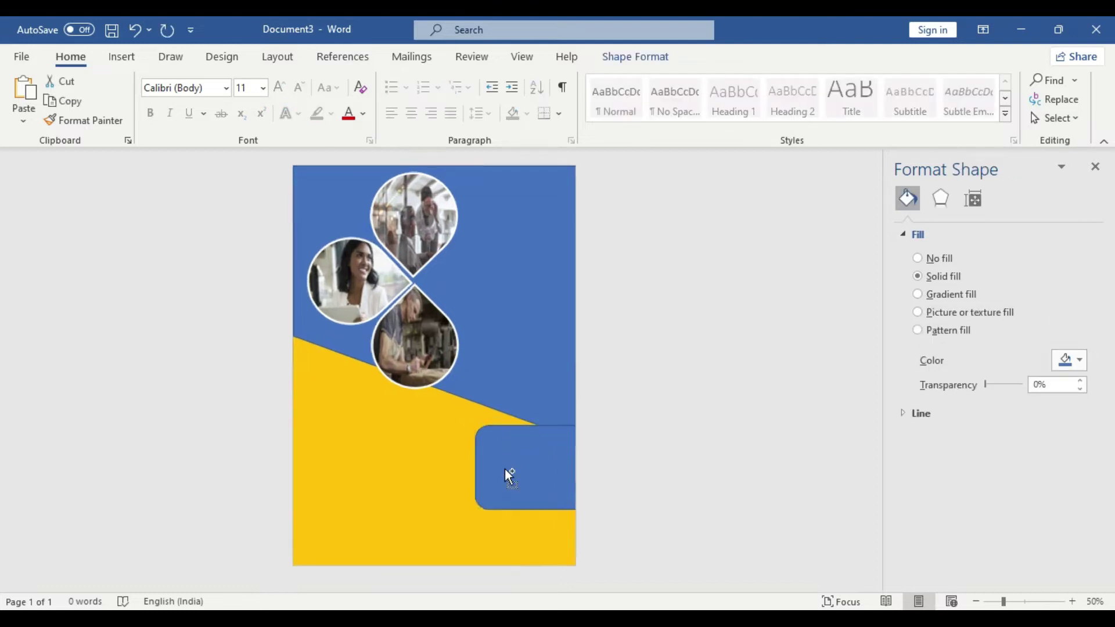
{"action": "scroll", "coordinate": [505, 473], "scroll_direction": "up", "scroll_amount": 2}
{"action": "scroll", "coordinate": [542, 488], "scroll_direction": "up", "scroll_amount": 1}
{"action": "scroll", "coordinate": [589, 507], "scroll_direction": "up", "scroll_amount": 1}
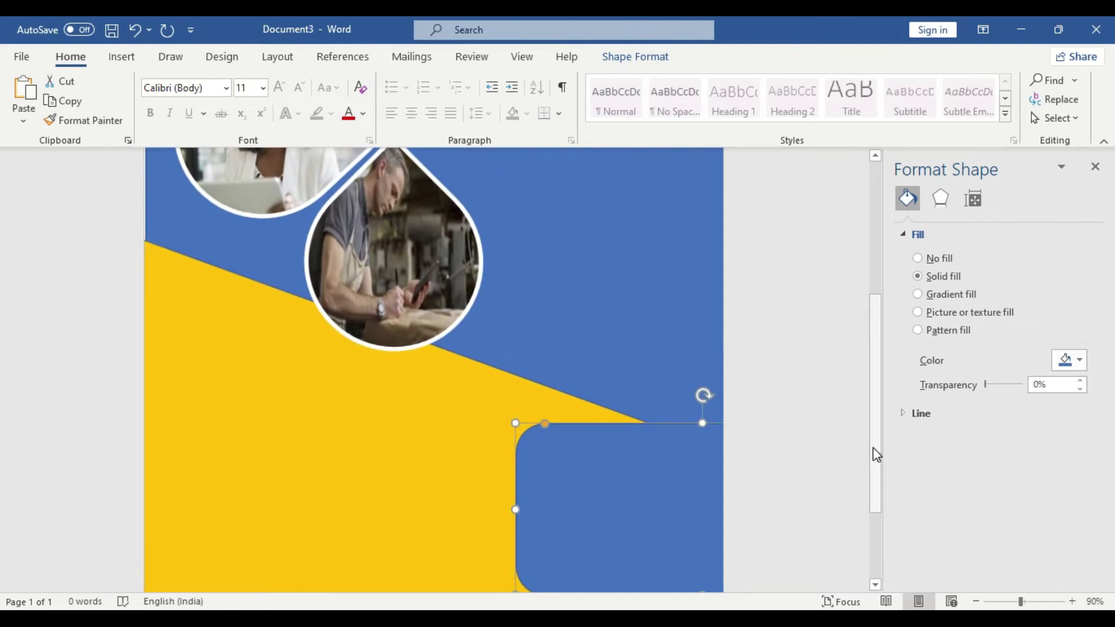
{"action": "left_click_drag", "start_coordinate": [872, 444], "coordinate": [875, 494]}
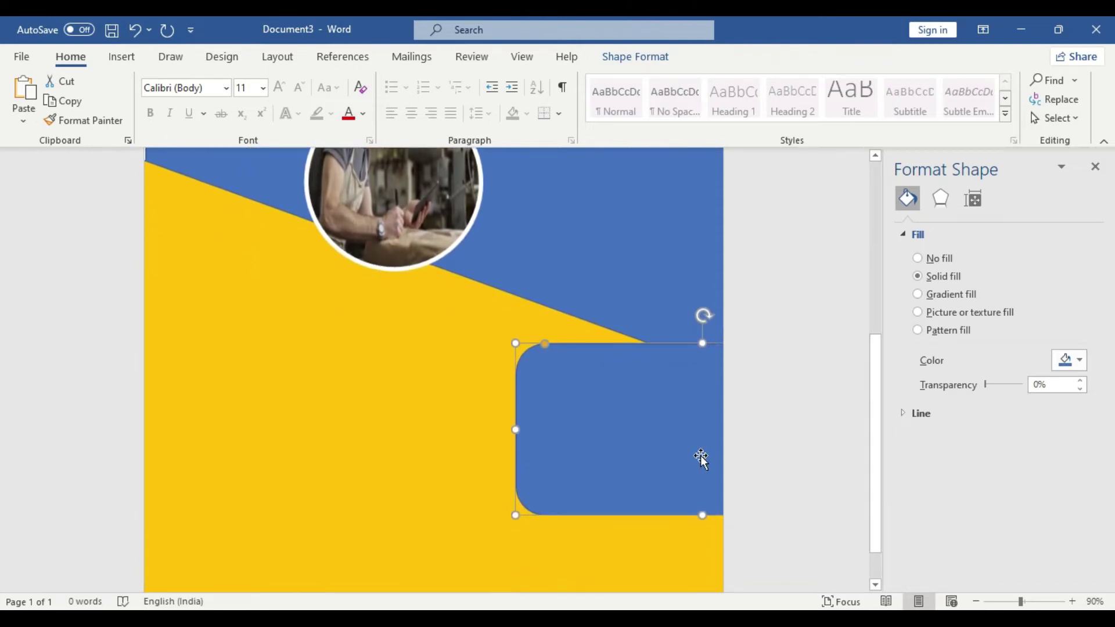
{"action": "left_click", "coordinate": [586, 409]}
{"action": "left_click", "coordinate": [632, 416]}
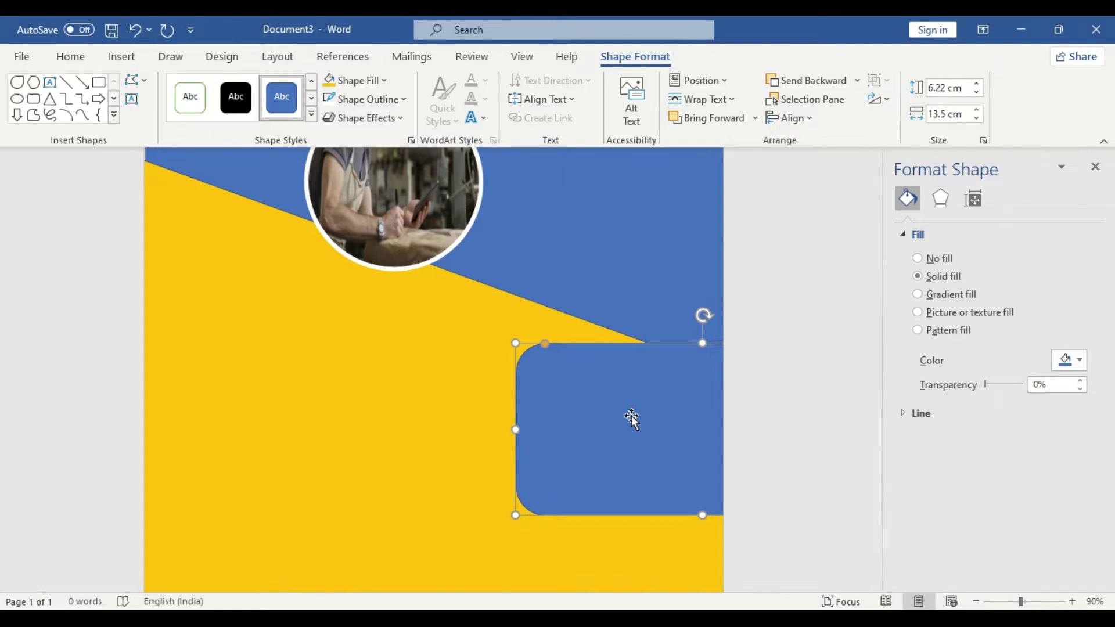
With Edit Points, move the bottom-left point right to slant the blue shape's left edge.
{"action": "left_click", "coordinate": [146, 81]}
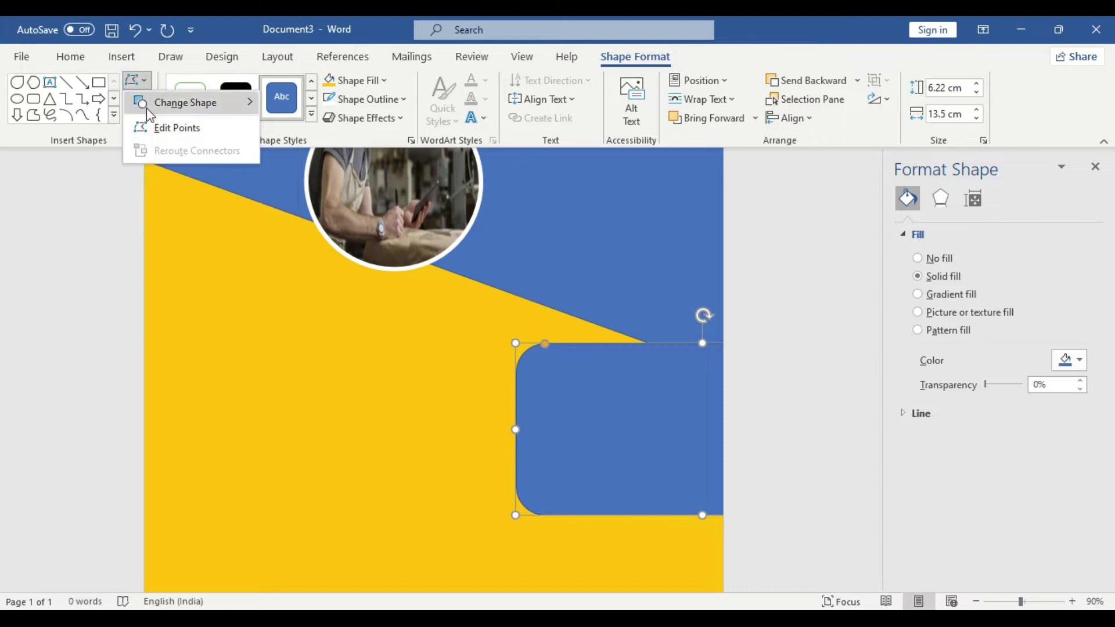
{"action": "left_click", "coordinate": [156, 128]}
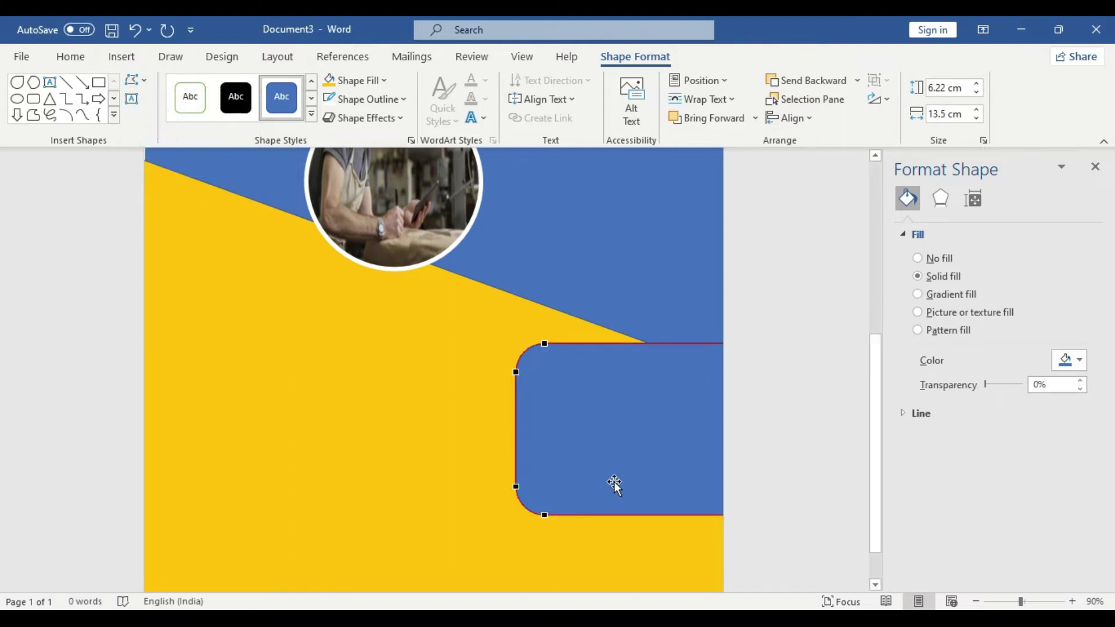
{"action": "mouse_move", "coordinate": [545, 515]}
{"action": "left_mouse_down"}
{"action": "mouse_move", "coordinate": [629, 515]}
{"action": "mouse_move", "coordinate": [619, 515]}
{"action": "left_mouse_up"}
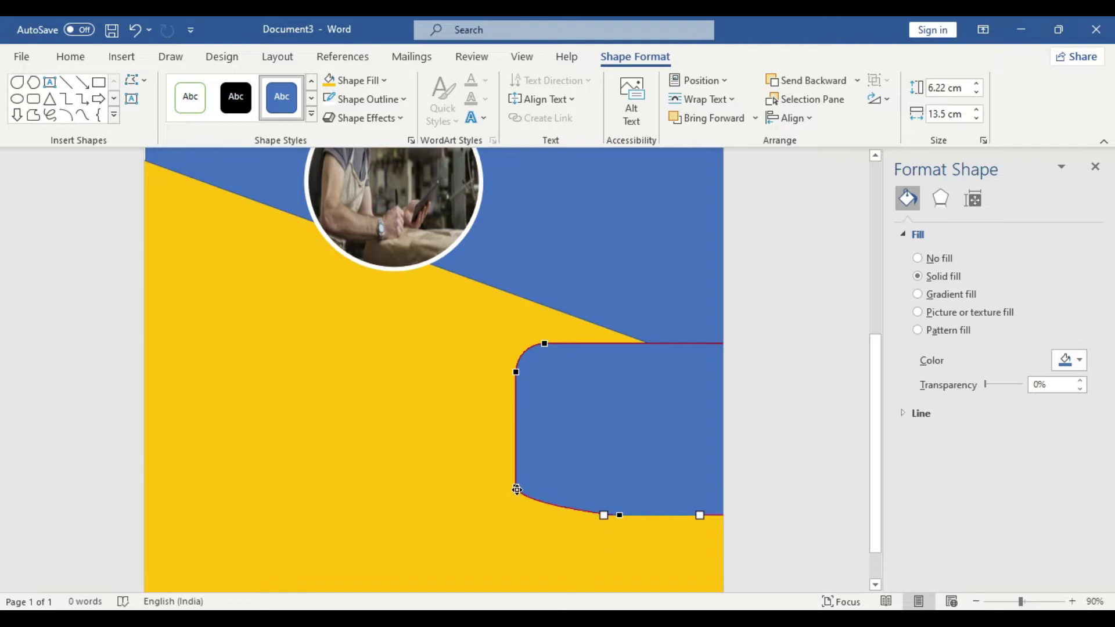
{"action": "mouse_move", "coordinate": [517, 488]}
{"action": "left_mouse_down"}
{"action": "mouse_move", "coordinate": [588, 497]}
{"action": "mouse_move", "coordinate": [593, 513]}
{"action": "left_mouse_up"}
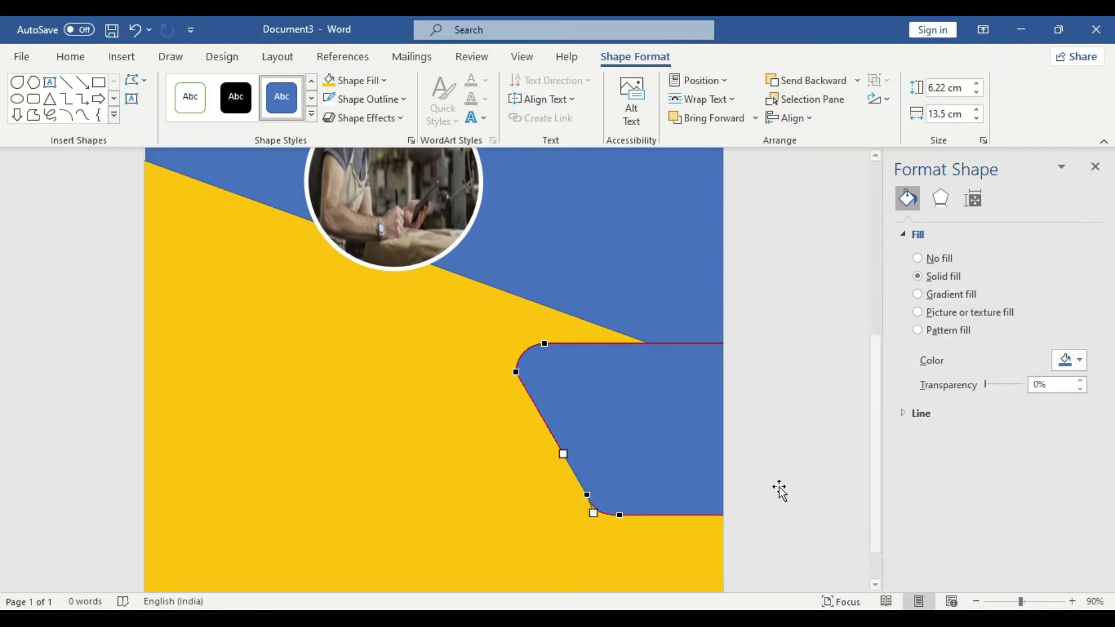
{"action": "left_click", "coordinate": [796, 448]}
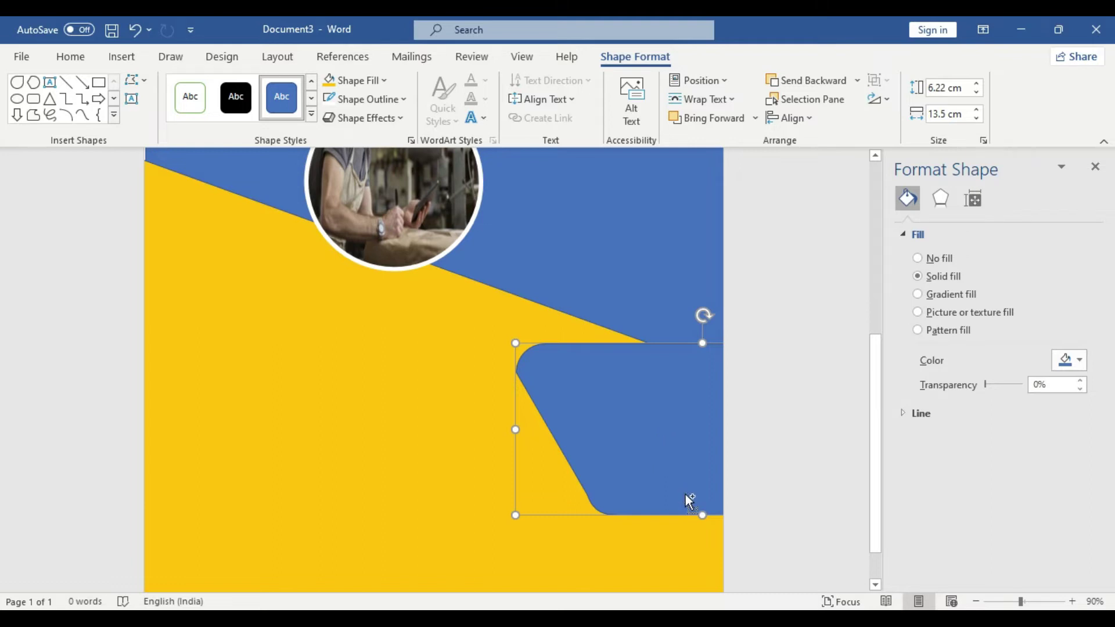
{"action": "scroll", "coordinate": [685, 493], "scroll_direction": "down", "scroll_amount": 2, "text": "ctrl"}
{"action": "scroll", "coordinate": [686, 493], "scroll_direction": "down", "scroll_amount": 2, "text": "ctrl"}
{"action": "scroll", "coordinate": [685, 494], "scroll_direction": "down", "scroll_amount": 1, "text": "ctrl"}
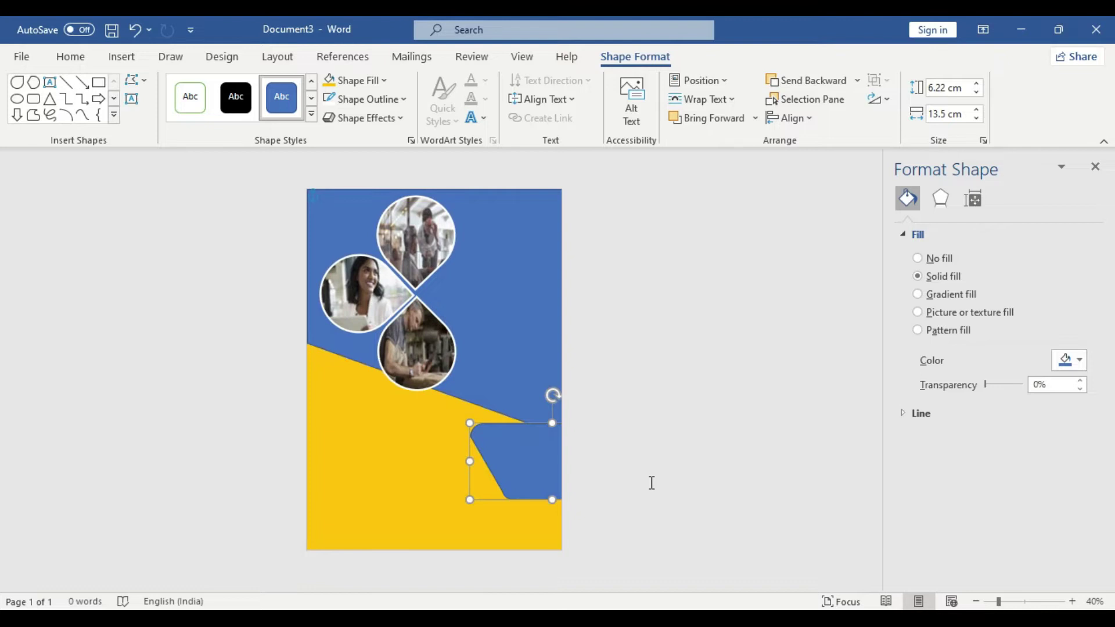
{"action": "scroll", "coordinate": [485, 432], "scroll_direction": "up", "scroll_amount": 2, "text": "ctrl"}
{"action": "scroll", "coordinate": [538, 467], "scroll_direction": "up", "scroll_amount": 4, "text": "ctrl"}
{"action": "scroll", "coordinate": [562, 479], "scroll_direction": "up", "scroll_amount": 2, "text": "ctrl"}
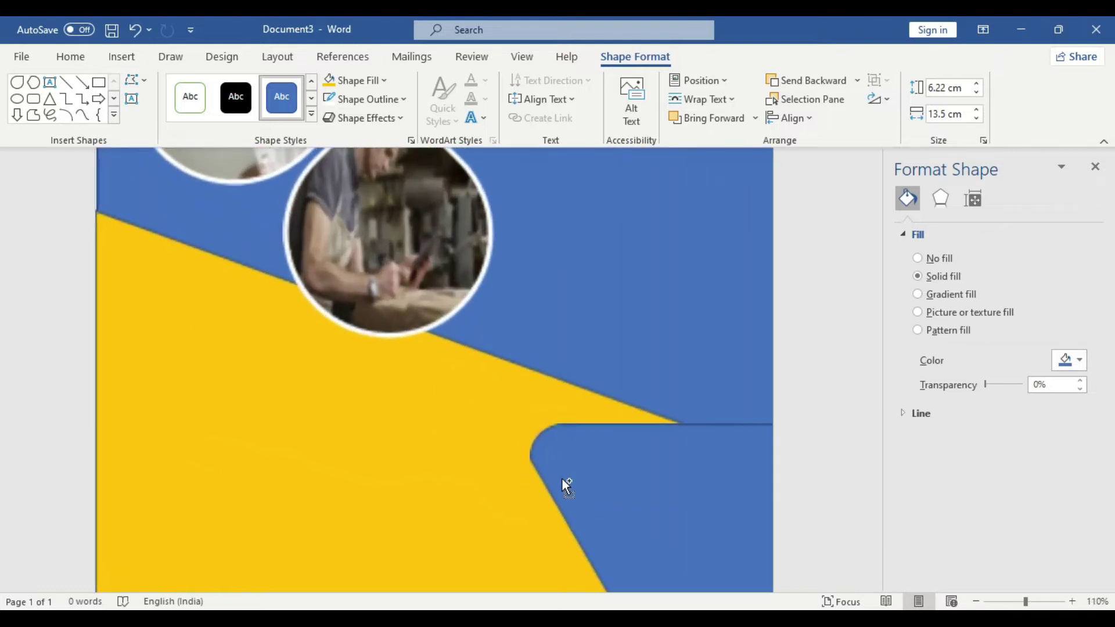
Edit the left corner points again, pulling a handle to curve the corner smoothly.
{"action": "left_click", "coordinate": [574, 467]}
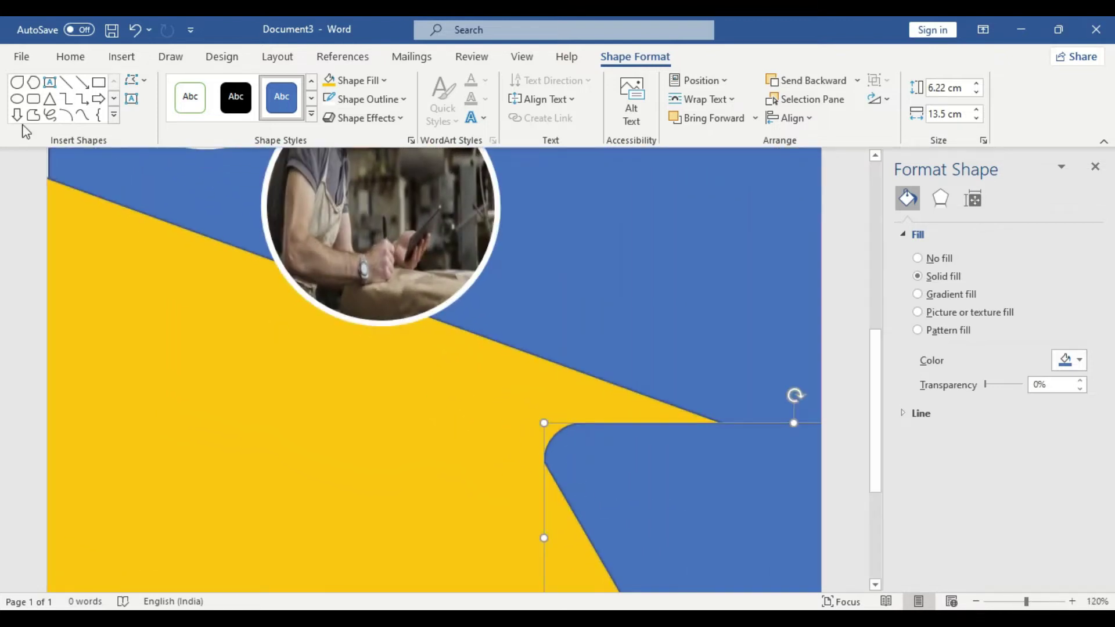
{"action": "left_click", "coordinate": [134, 82]}
{"action": "left_click", "coordinate": [156, 128]}
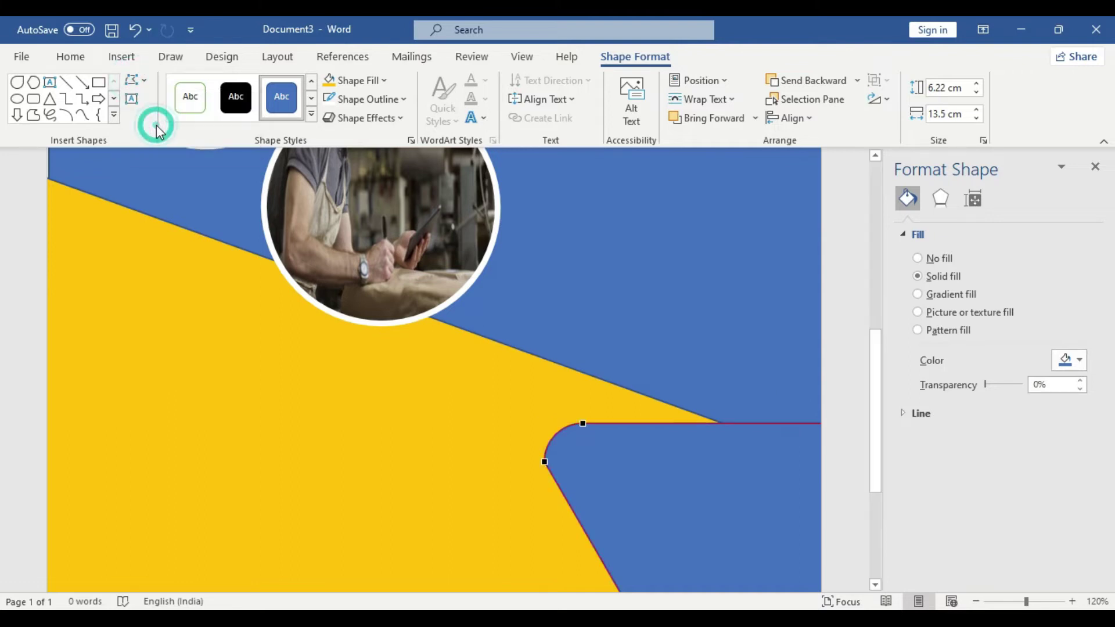
{"action": "left_click", "coordinate": [547, 463]}
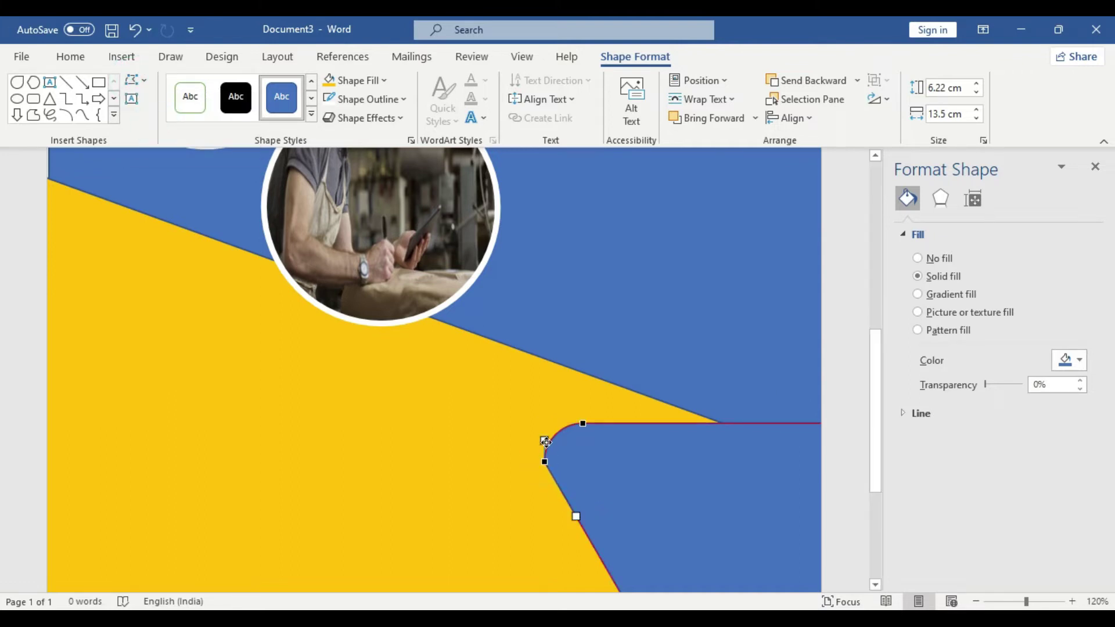
{"action": "mouse_move", "coordinate": [544, 442]}
{"action": "left_mouse_down"}
{"action": "mouse_move", "coordinate": [531, 436]}
{"action": "mouse_move", "coordinate": [552, 423]}
{"action": "left_mouse_up"}
{"action": "left_click", "coordinate": [581, 423]}
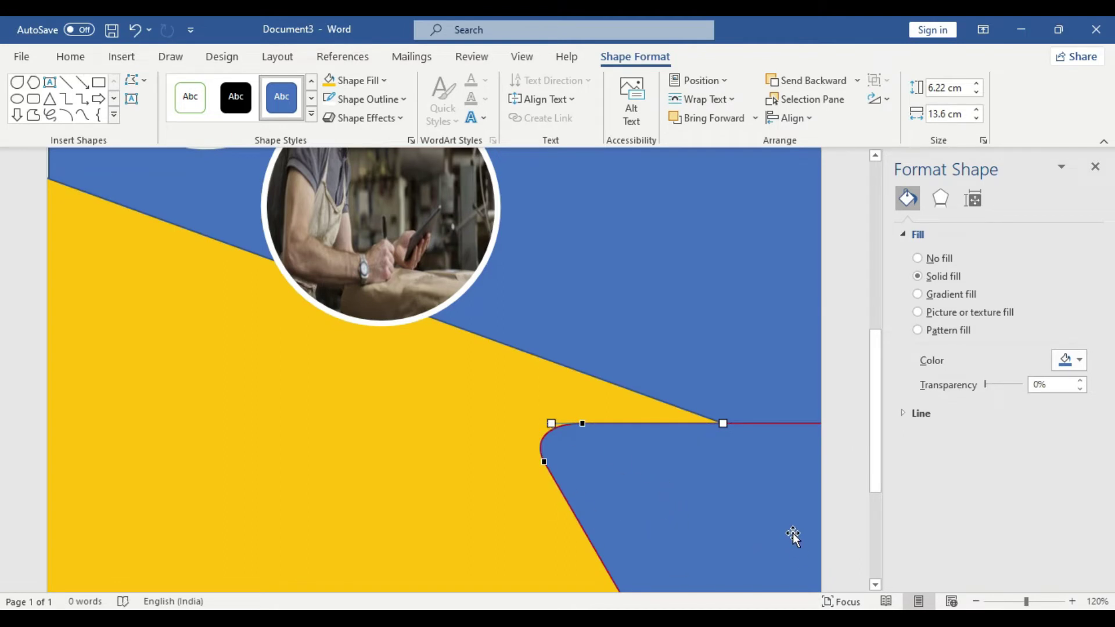
{"action": "left_click", "coordinate": [719, 526]}
{"action": "scroll", "coordinate": [719, 526], "scroll_direction": "down", "scroll_amount": 3, "text": "ctrl"}
{"action": "scroll", "coordinate": [719, 526], "scroll_direction": "down", "scroll_amount": 1, "text": "ctrl"}
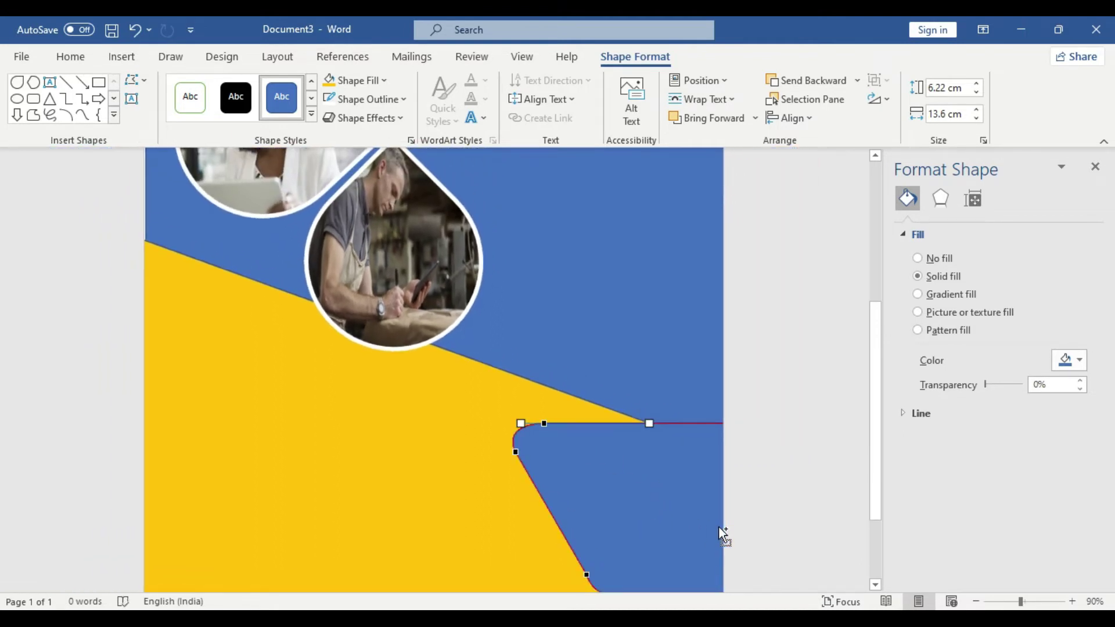
{"action": "scroll", "coordinate": [719, 527], "scroll_direction": "down", "scroll_amount": 1, "text": "ctrl"}
{"action": "scroll", "coordinate": [718, 527], "scroll_direction": "down", "scroll_amount": 1, "text": "ctrl"}
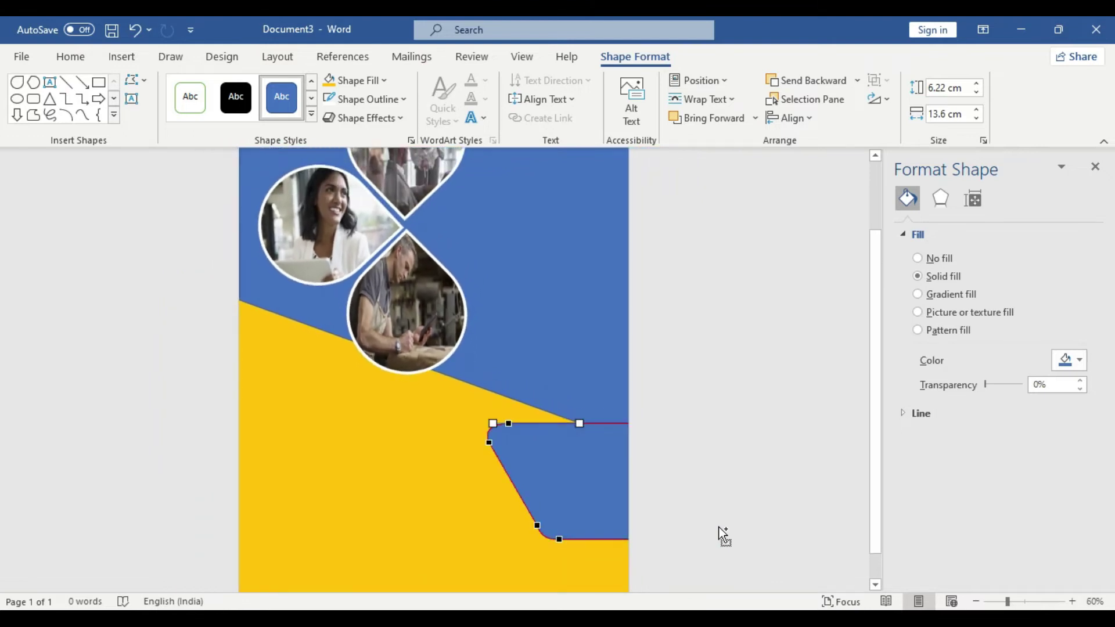
{"action": "scroll", "coordinate": [719, 527], "scroll_direction": "down", "scroll_amount": 1, "text": "ctrl"}
{"action": "scroll", "coordinate": [718, 527], "scroll_direction": "down", "scroll_amount": 1, "text": "ctrl"}
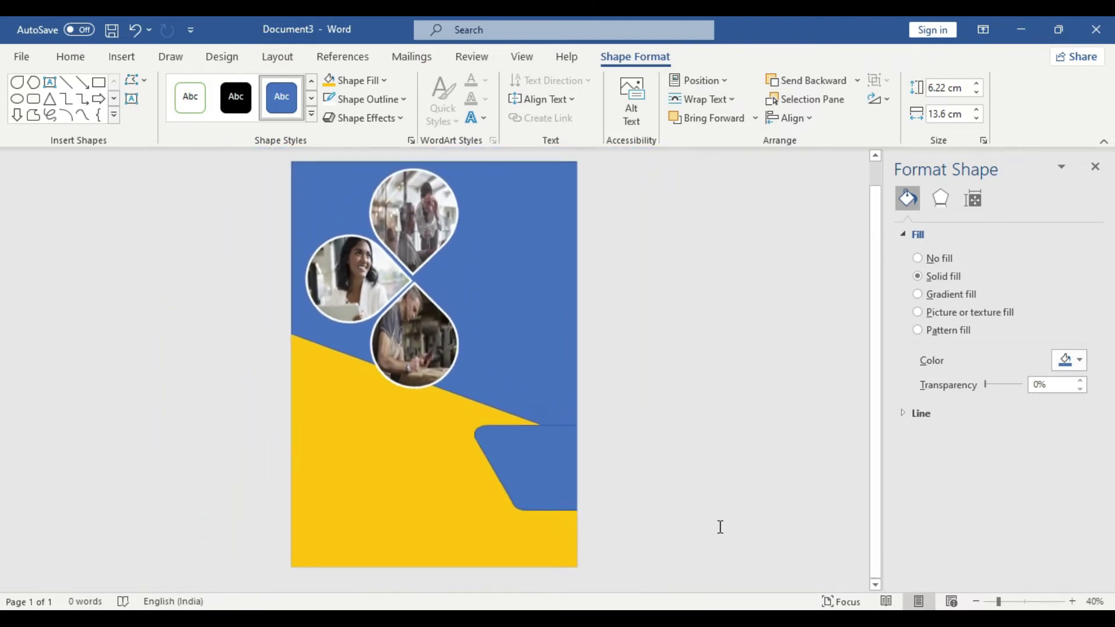
{"action": "left_click", "coordinate": [662, 467]}
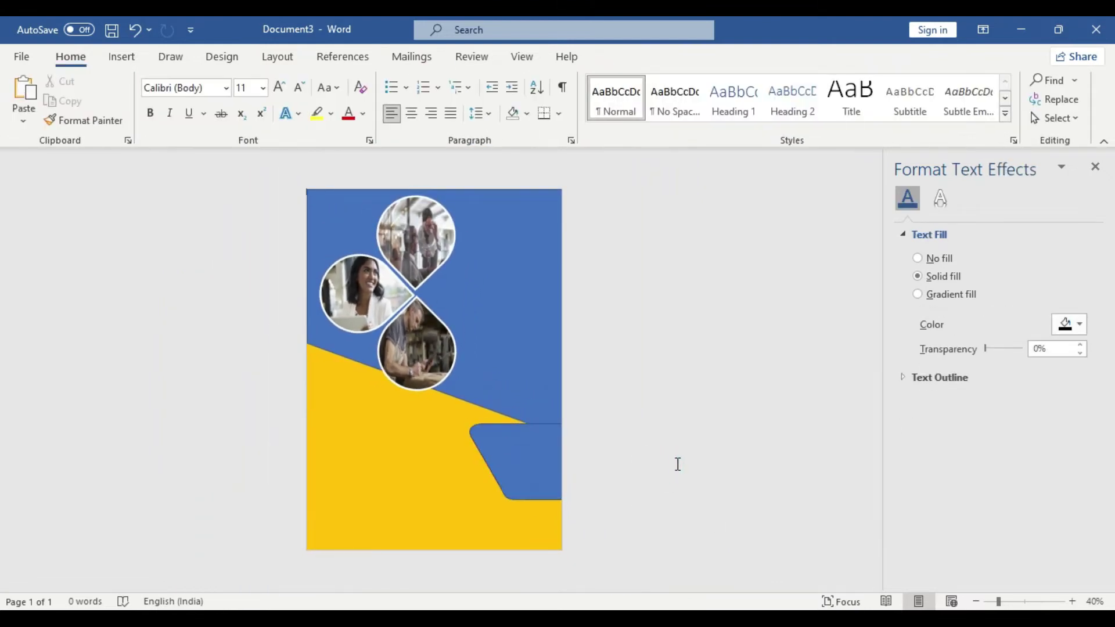
Paste a copy of the blue tab, flip it horizontally and vertically, and place it at the left edge.
{"action": "left_click", "coordinate": [542, 459]}
{"action": "key", "text": "ctrl+v"}
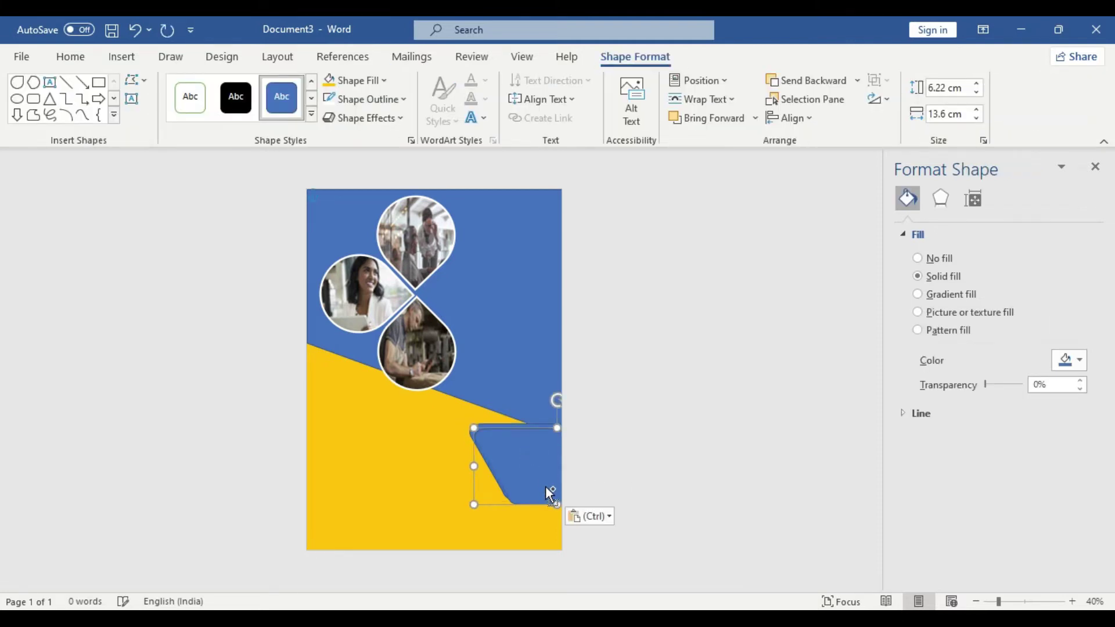
{"action": "left_click_drag", "start_coordinate": [540, 468], "coordinate": [374, 481]}
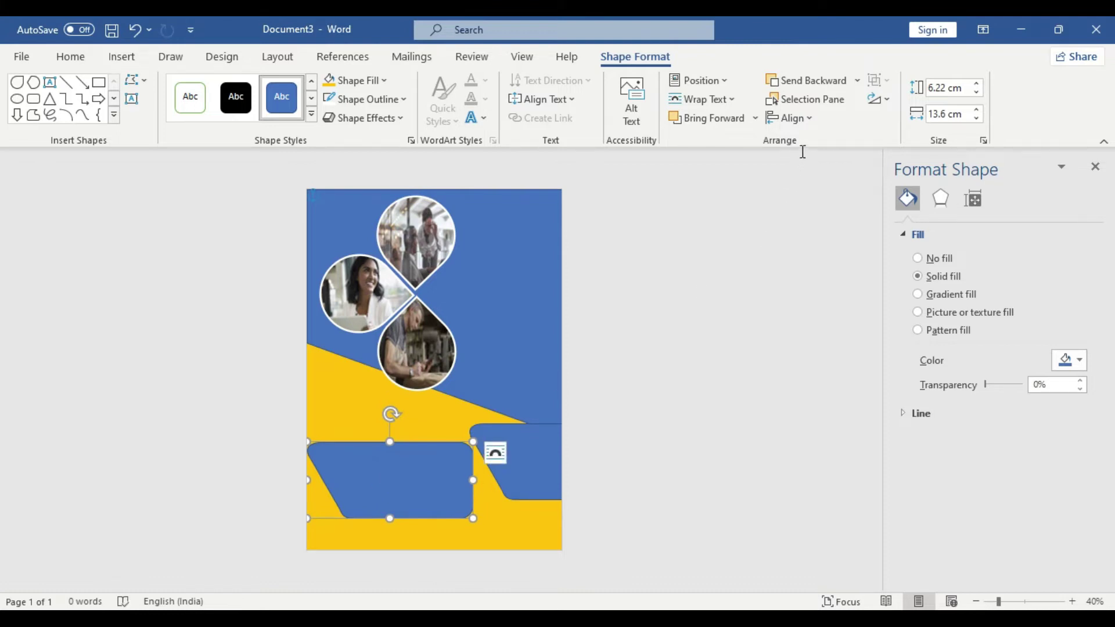
{"action": "left_click", "coordinate": [888, 107]}
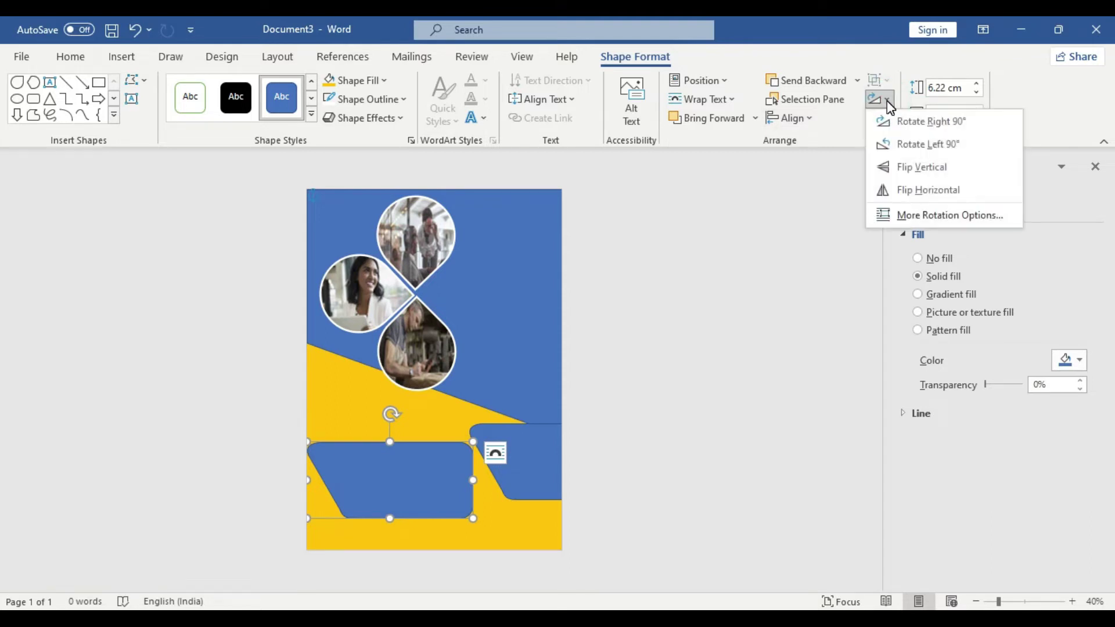
{"action": "left_click", "coordinate": [941, 192]}
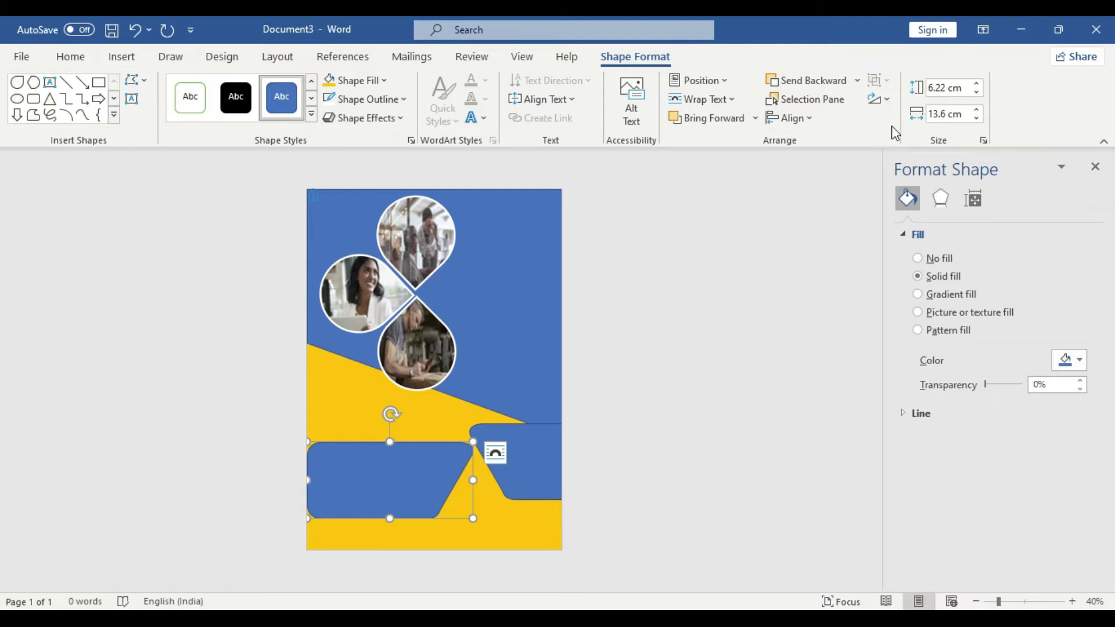
{"action": "left_click", "coordinate": [878, 98]}
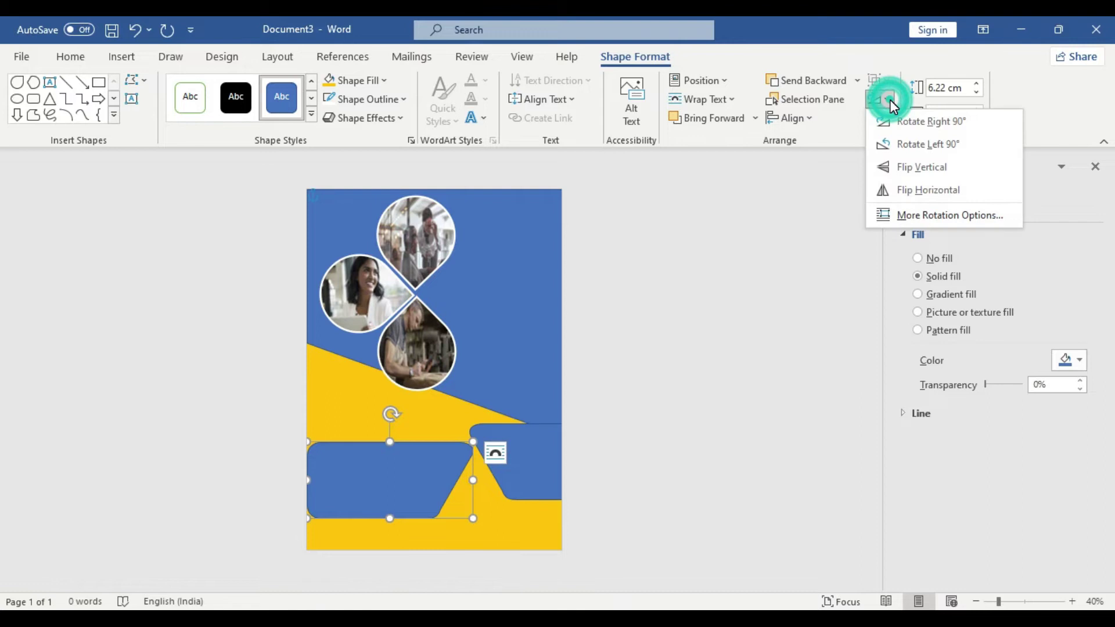
{"action": "left_click", "coordinate": [929, 172]}
{"action": "mouse_move", "coordinate": [409, 475]}
{"action": "left_mouse_down"}
{"action": "mouse_move", "coordinate": [344, 463]}
{"action": "mouse_move", "coordinate": [344, 481]}
{"action": "mouse_move", "coordinate": [362, 481]}
{"action": "left_mouse_up"}
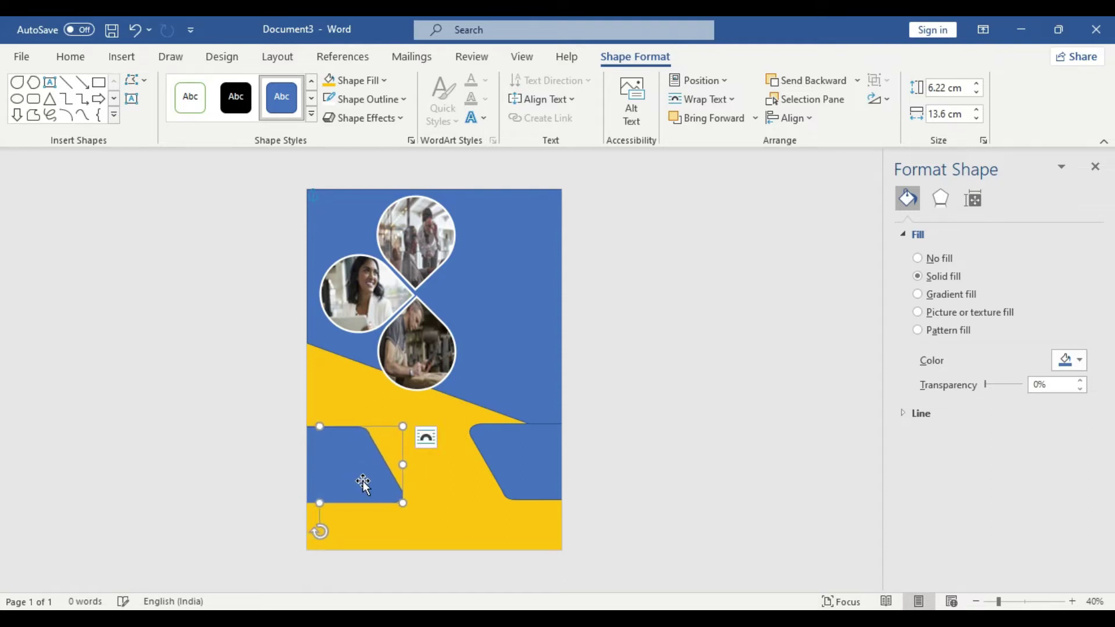
{"action": "left_click", "coordinate": [644, 454]}
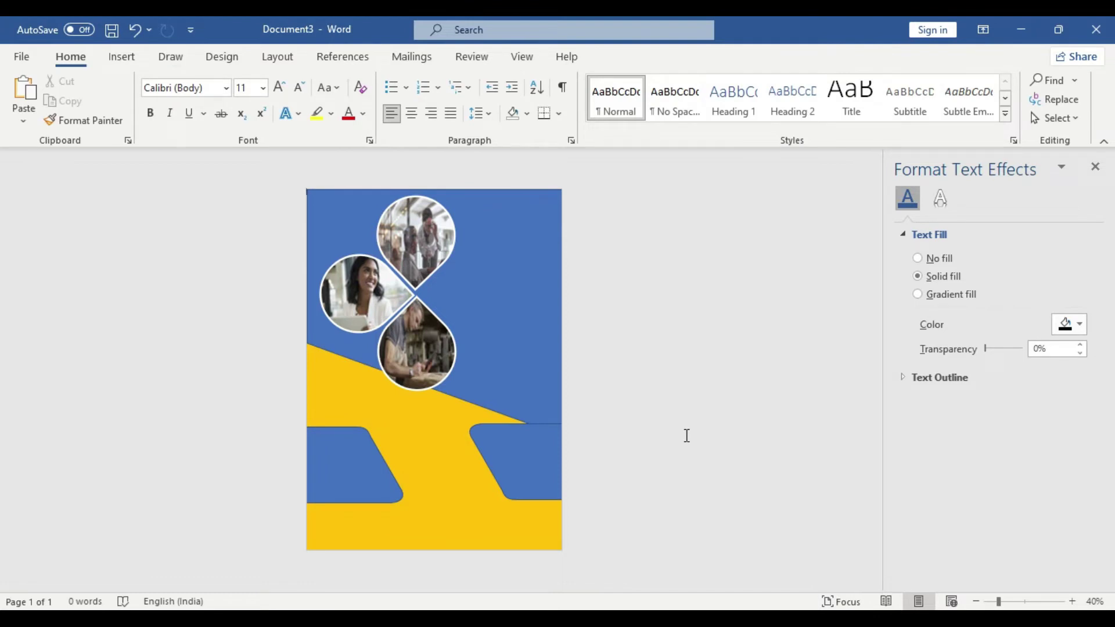
Fill the background rectangle with purple and paste a duplicate of it onto the page.
{"action": "left_click", "coordinate": [516, 248]}
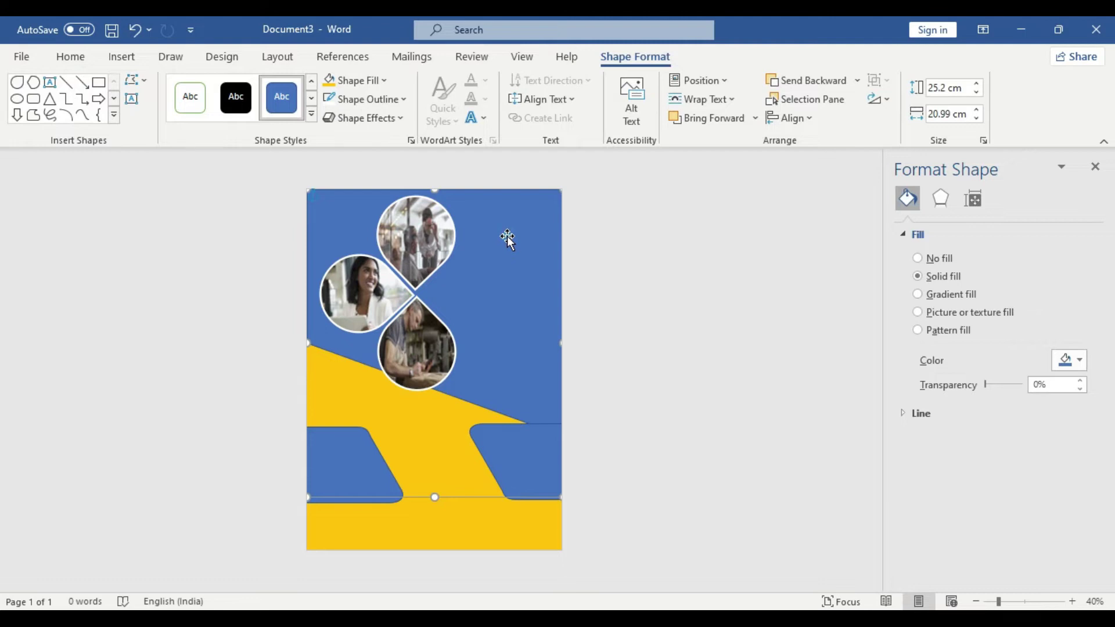
{"action": "left_click", "coordinate": [379, 79]}
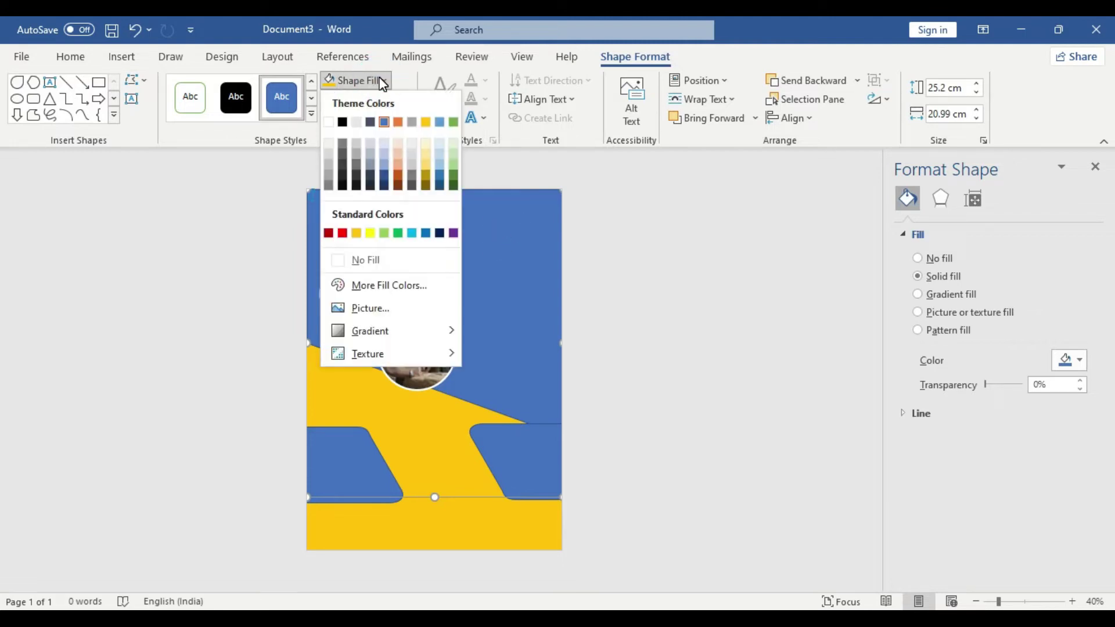
{"action": "left_click", "coordinate": [454, 233]}
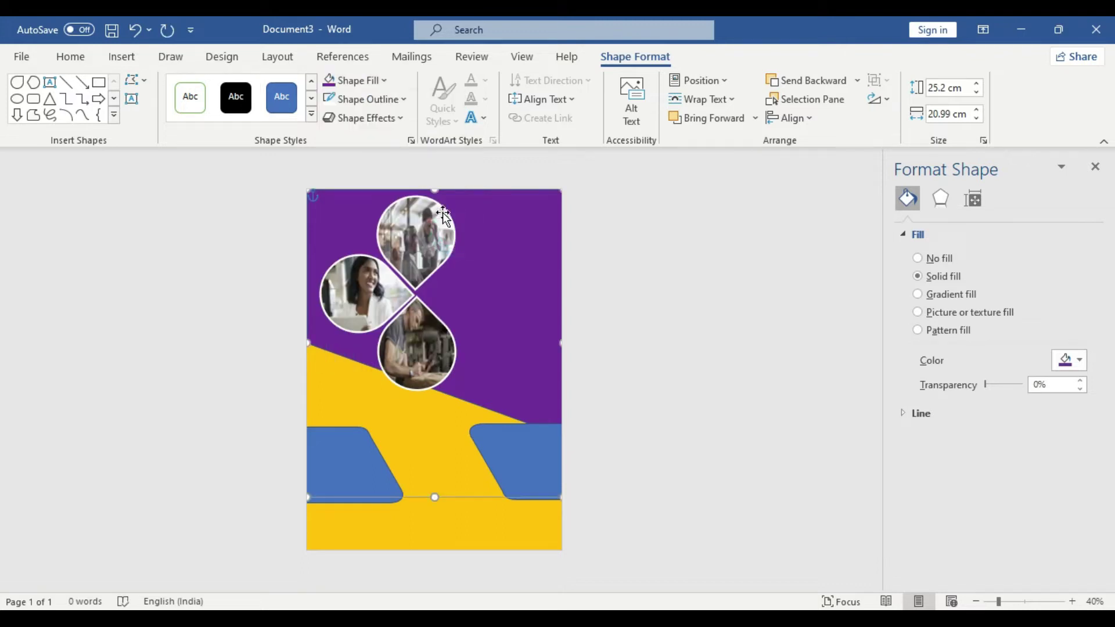
{"action": "left_click", "coordinate": [515, 273]}
{"action": "key", "text": "ctrl+v"}
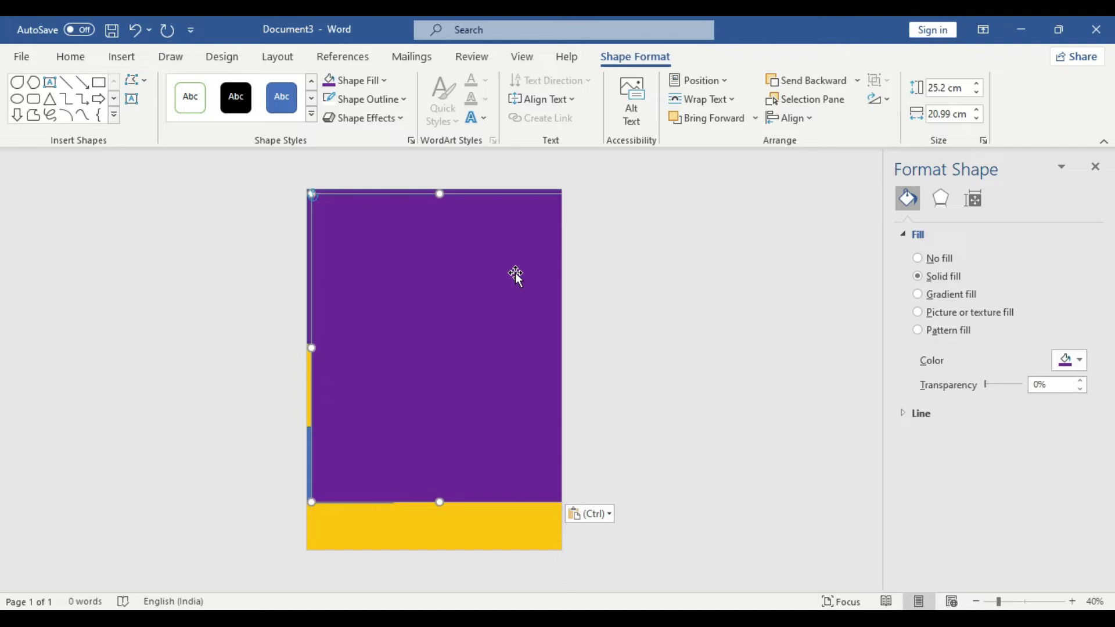
Move the purple copy down over the lower page and search stock photos for 'building'.
{"action": "left_click_drag", "start_coordinate": [515, 274], "coordinate": [506, 328]}
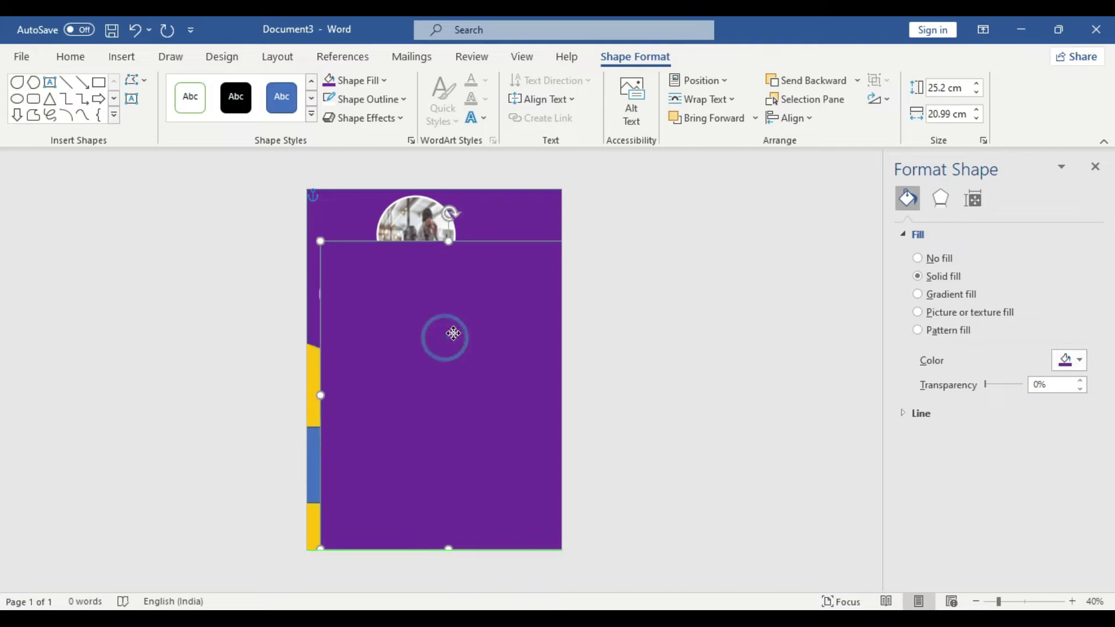
{"action": "left_click", "coordinate": [378, 87]}
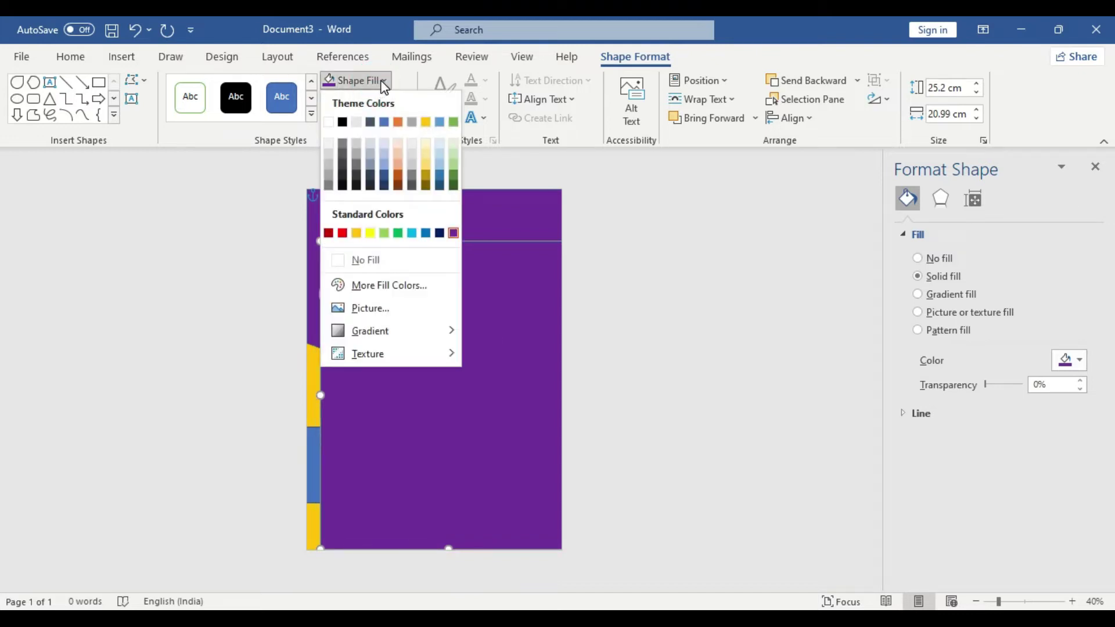
{"action": "left_click", "coordinate": [384, 307]}
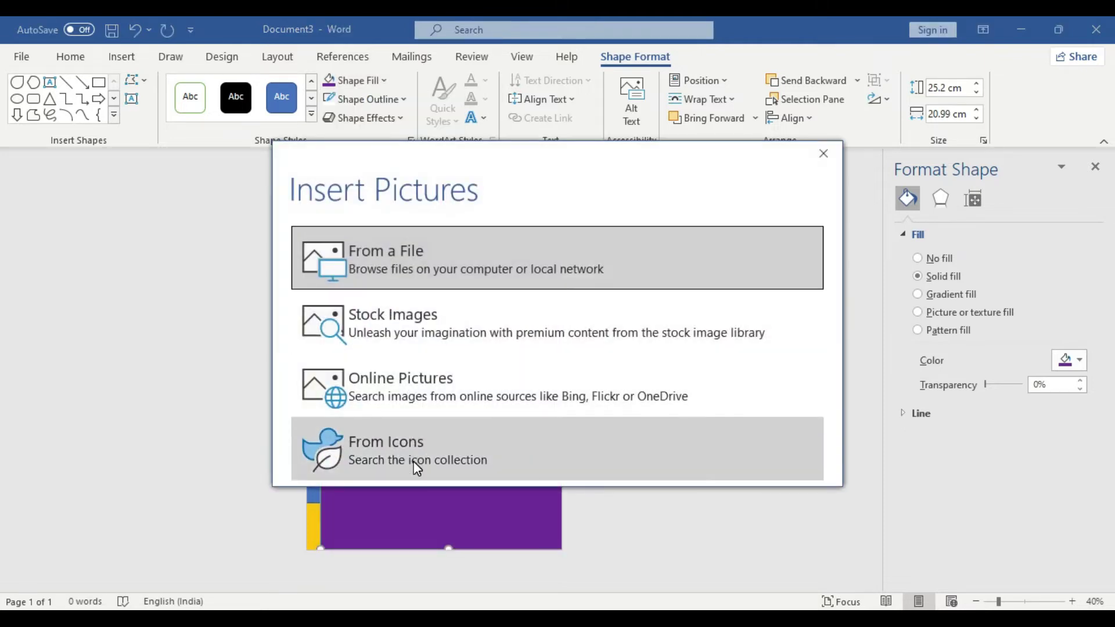
{"action": "left_click", "coordinate": [402, 459]}
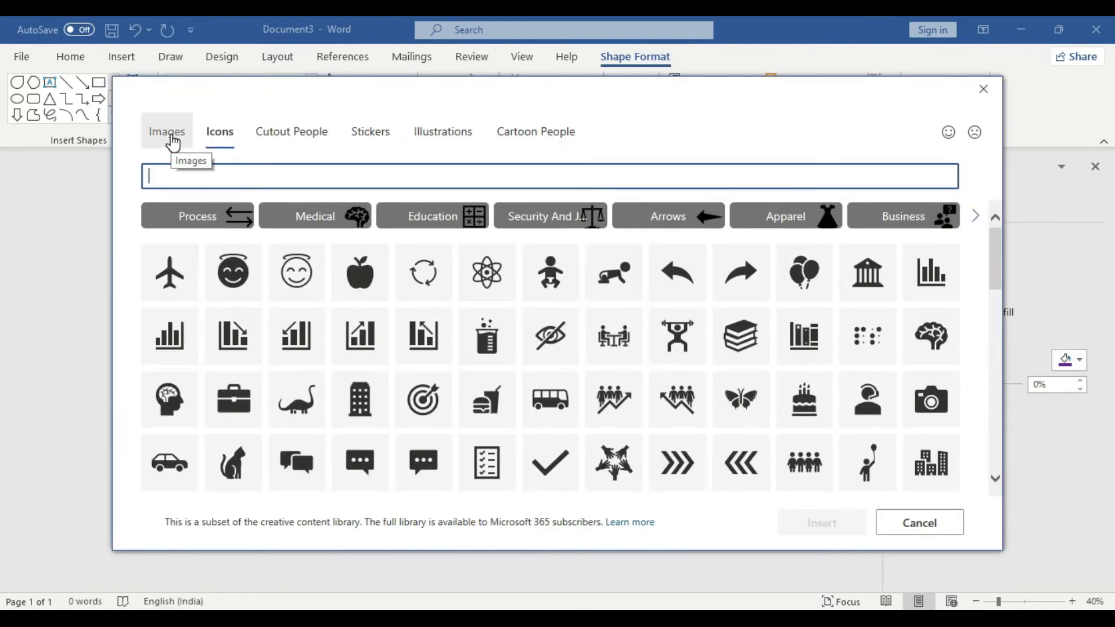
{"action": "left_click", "coordinate": [169, 132]}
{"action": "left_click", "coordinate": [230, 172]}
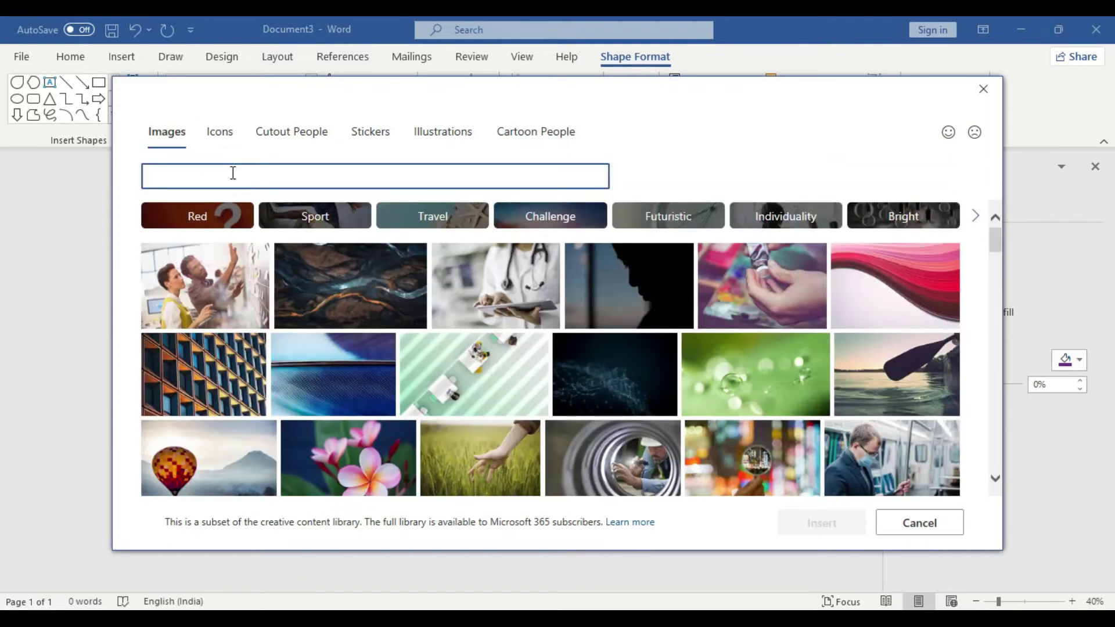
{"action": "type", "text": "building"}
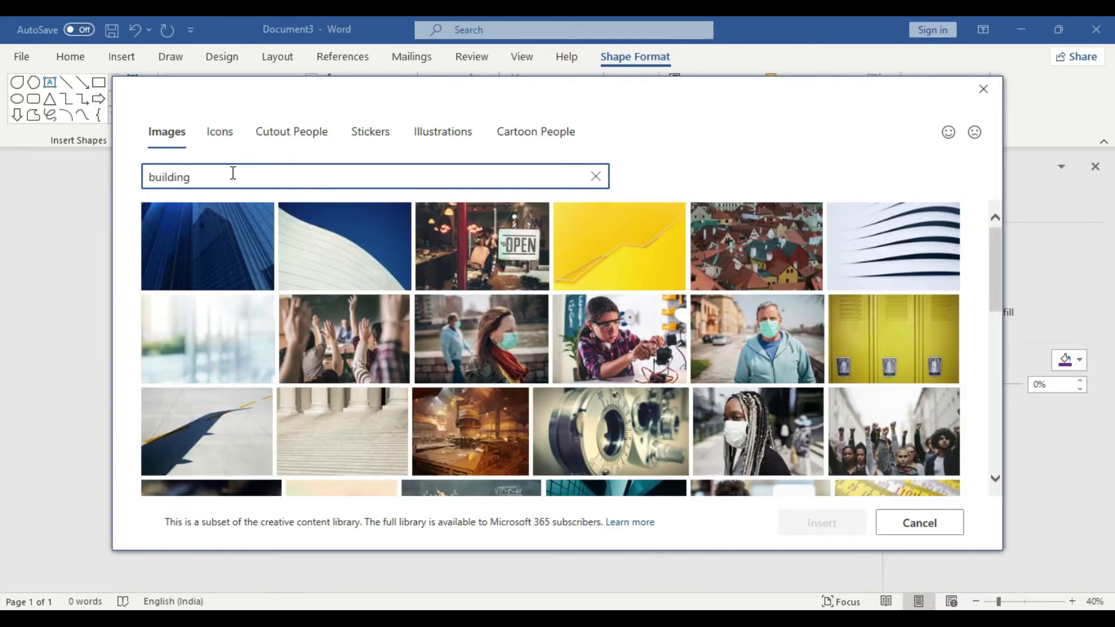
Insert the photo of towers seen from below as the shape's picture fill.
{"action": "scroll", "coordinate": [372, 261], "scroll_direction": "down", "scroll_amount": 1}
{"action": "scroll", "coordinate": [406, 302], "scroll_direction": "down", "scroll_amount": 1}
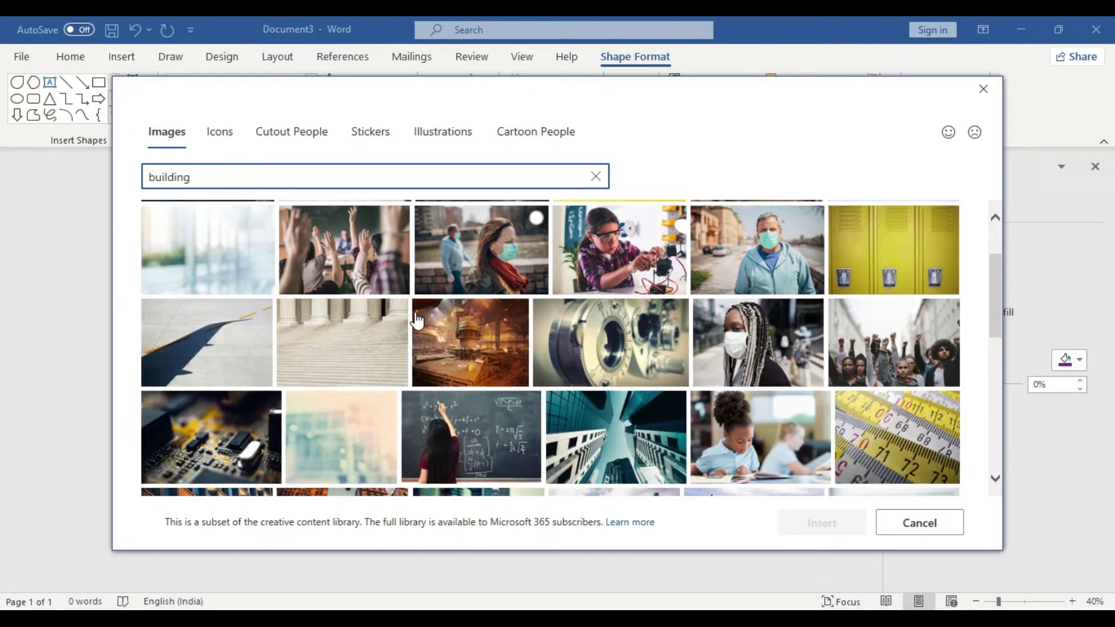
{"action": "scroll", "coordinate": [417, 321], "scroll_direction": "down", "scroll_amount": 2}
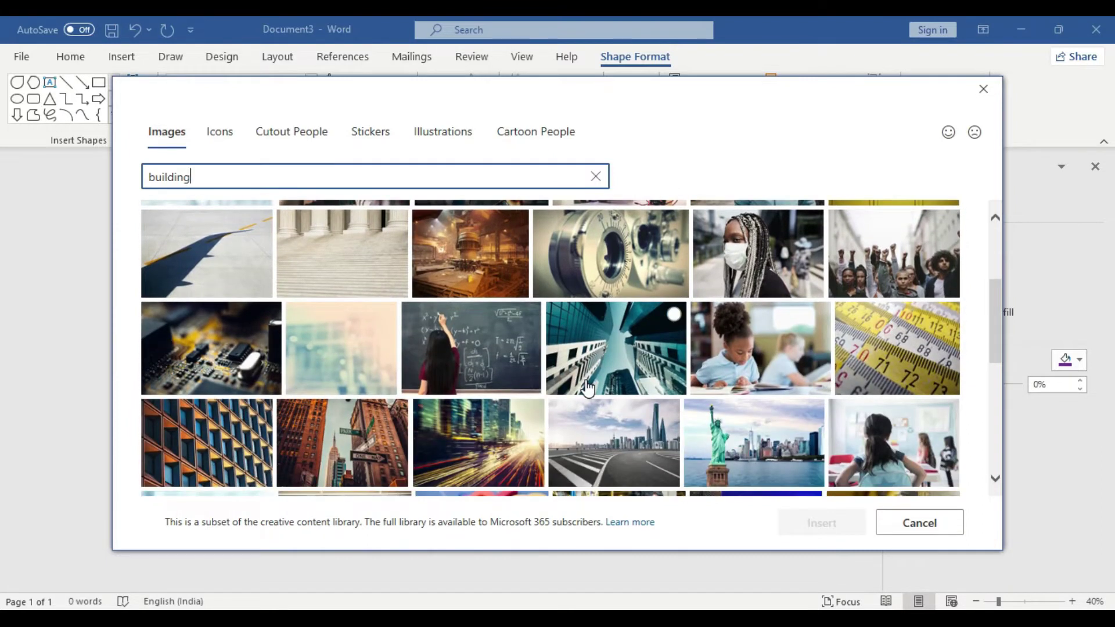
{"action": "scroll", "coordinate": [581, 388], "scroll_direction": "down", "scroll_amount": 1}
{"action": "scroll", "coordinate": [534, 395], "scroll_direction": "down", "scroll_amount": 3}
{"action": "scroll", "coordinate": [515, 398], "scroll_direction": "up", "scroll_amount": 2}
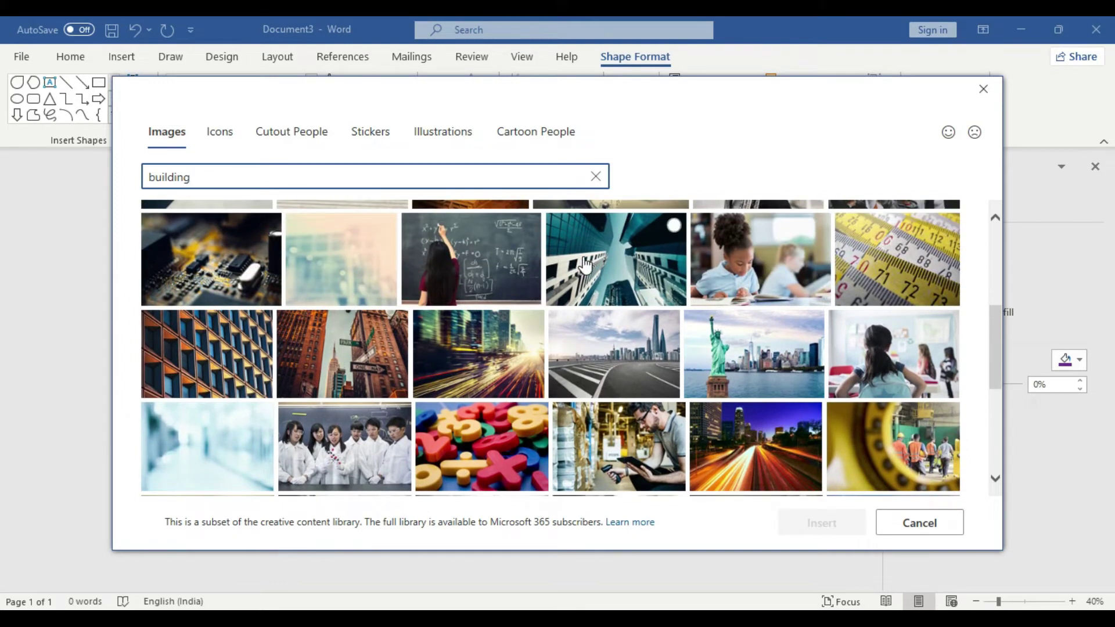
{"action": "left_click", "coordinate": [645, 257]}
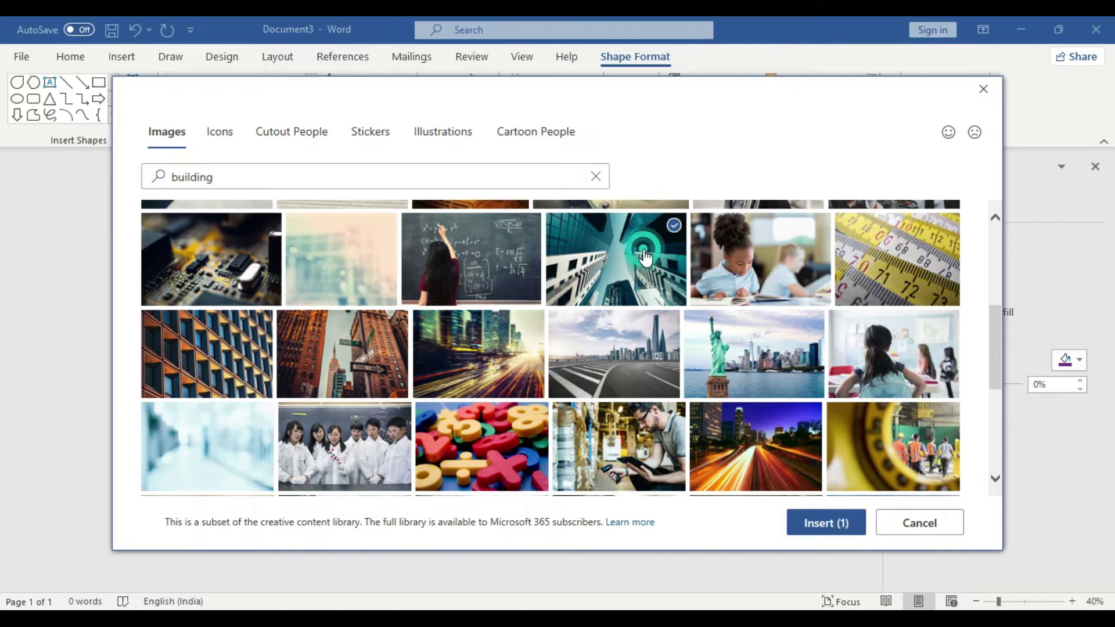
{"action": "left_click", "coordinate": [831, 521]}
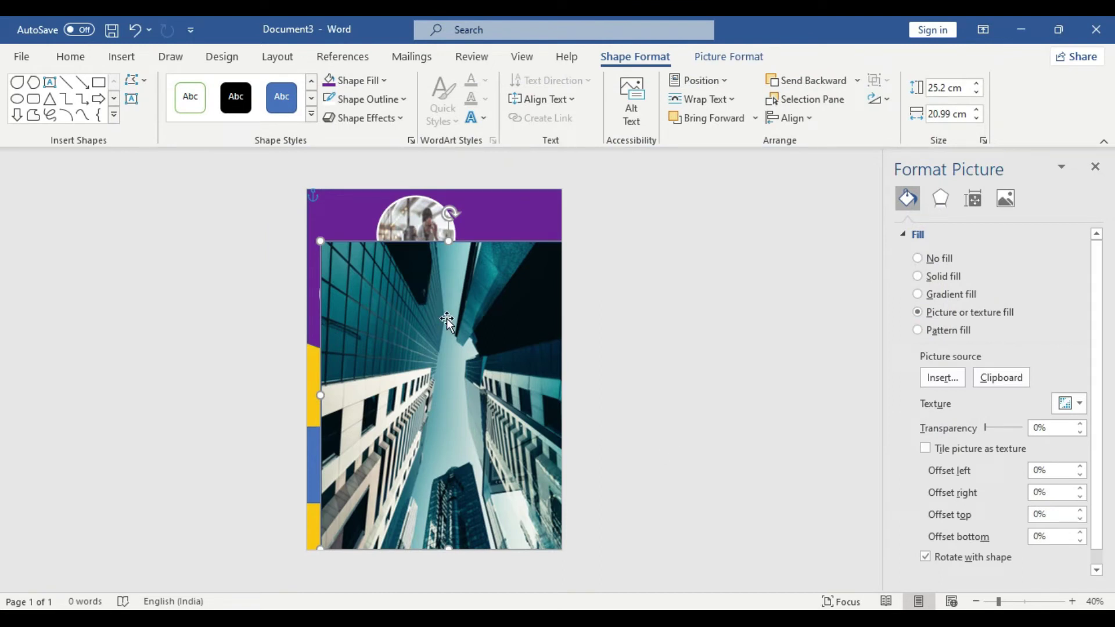
Nudge the photo shape up and raise its fill transparency to 72%.
{"action": "left_click_drag", "start_coordinate": [446, 316], "coordinate": [455, 301]}
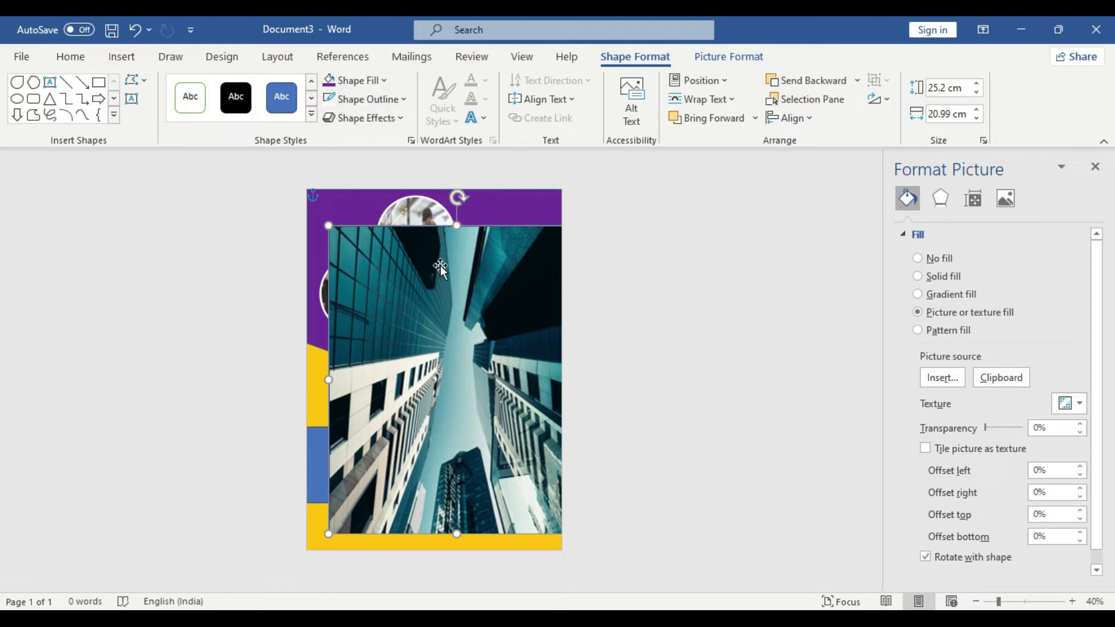
{"action": "left_click", "coordinate": [386, 82]}
{"action": "mouse_move", "coordinate": [389, 331]}
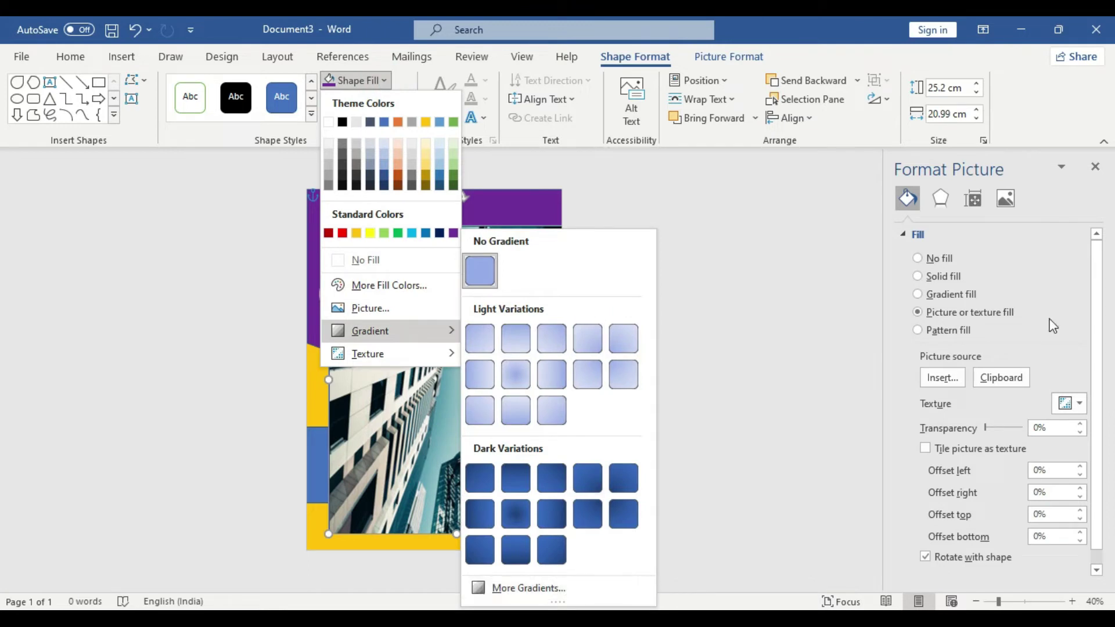
{"action": "left_click", "coordinate": [727, 314]}
{"action": "left_click", "coordinate": [528, 312]}
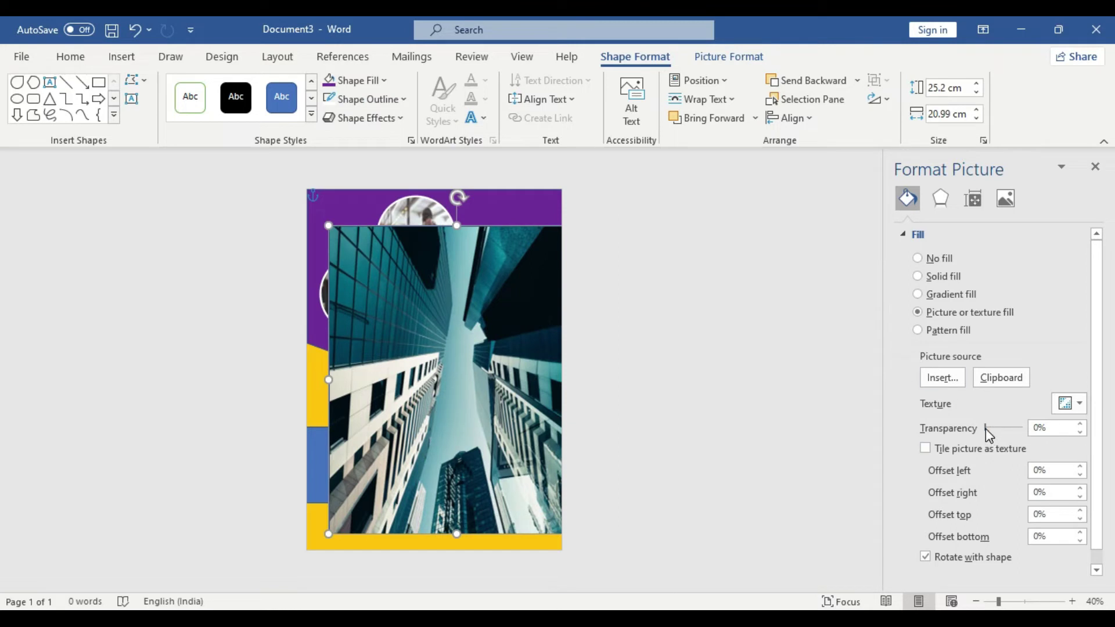
{"action": "left_click_drag", "start_coordinate": [985, 428], "coordinate": [1009, 428]}
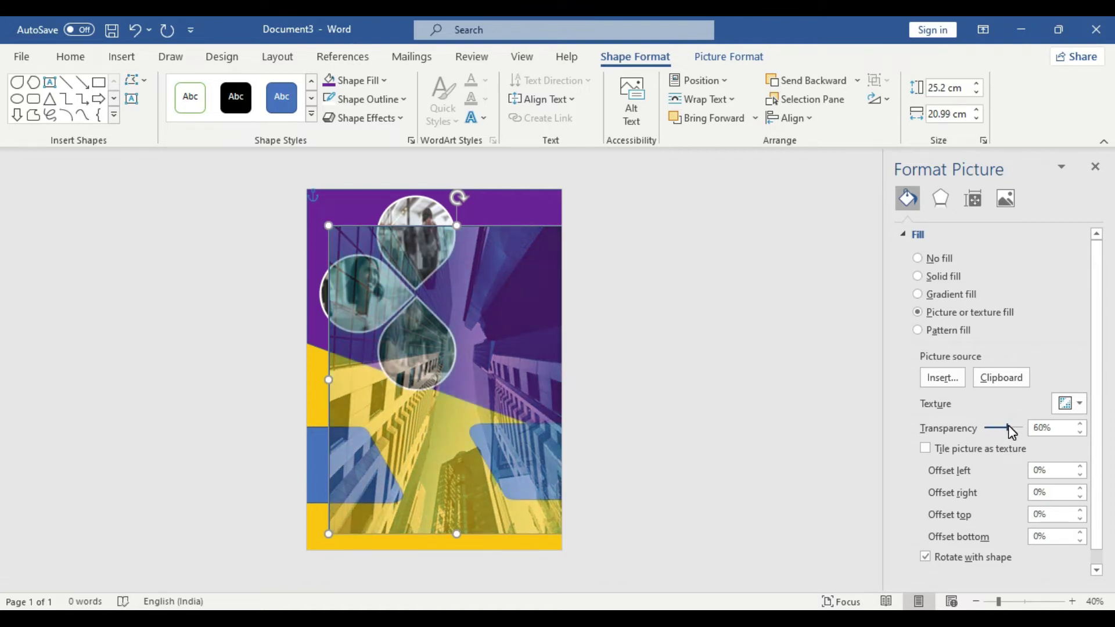
{"action": "left_click_drag", "start_coordinate": [1008, 425], "coordinate": [1012, 425]}
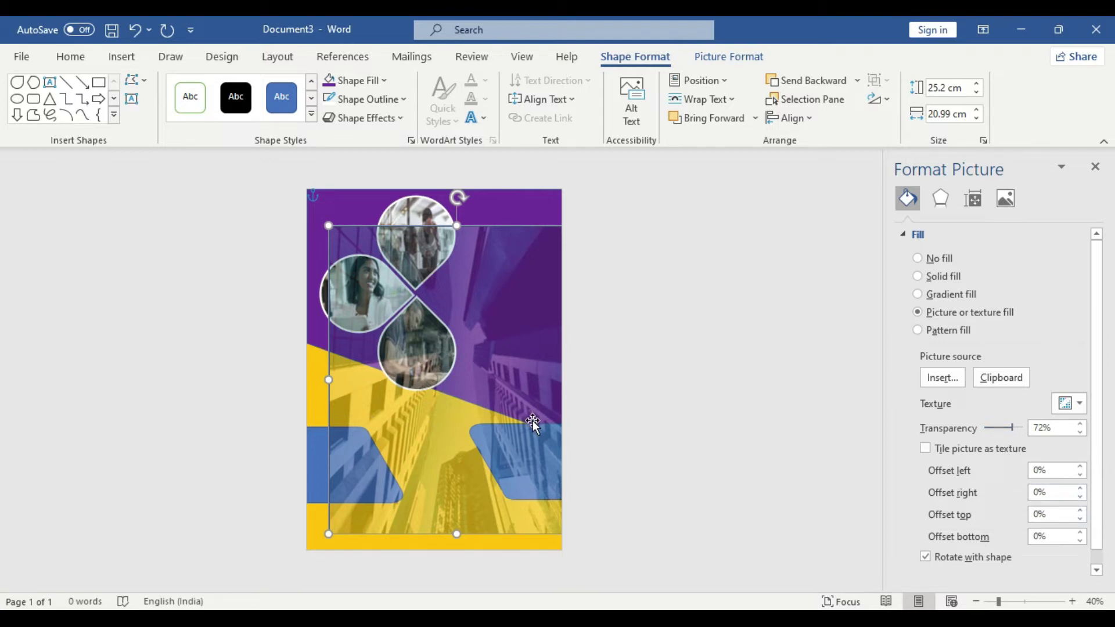
Send the building photo backward three layers.
{"action": "right_click", "coordinate": [514, 329]}
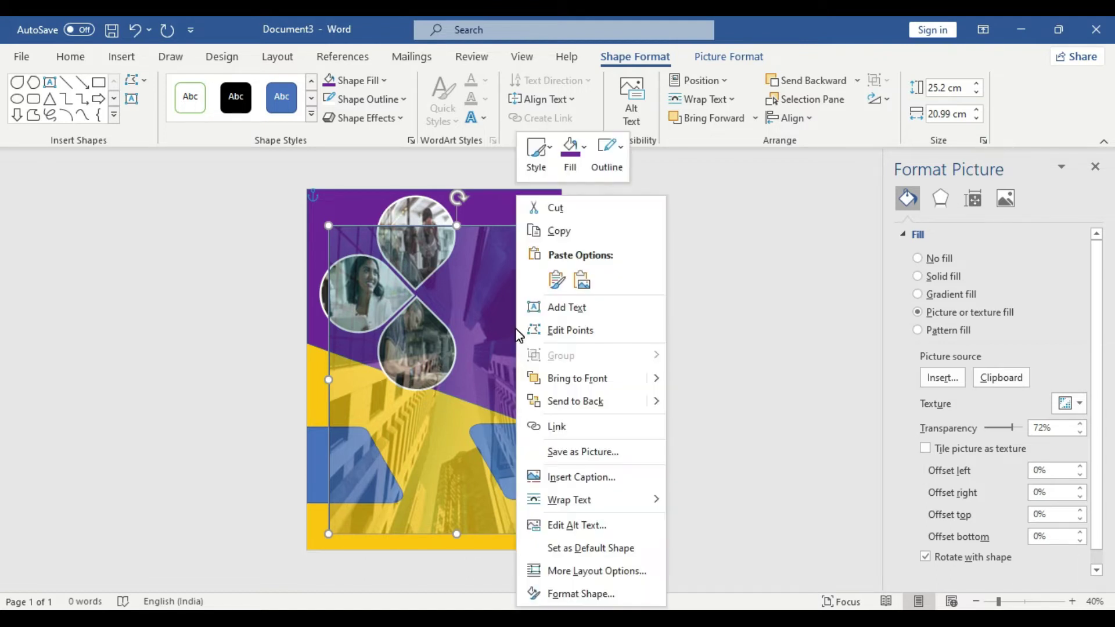
{"action": "mouse_move", "coordinate": [574, 401]}
{"action": "left_click", "coordinate": [746, 427]}
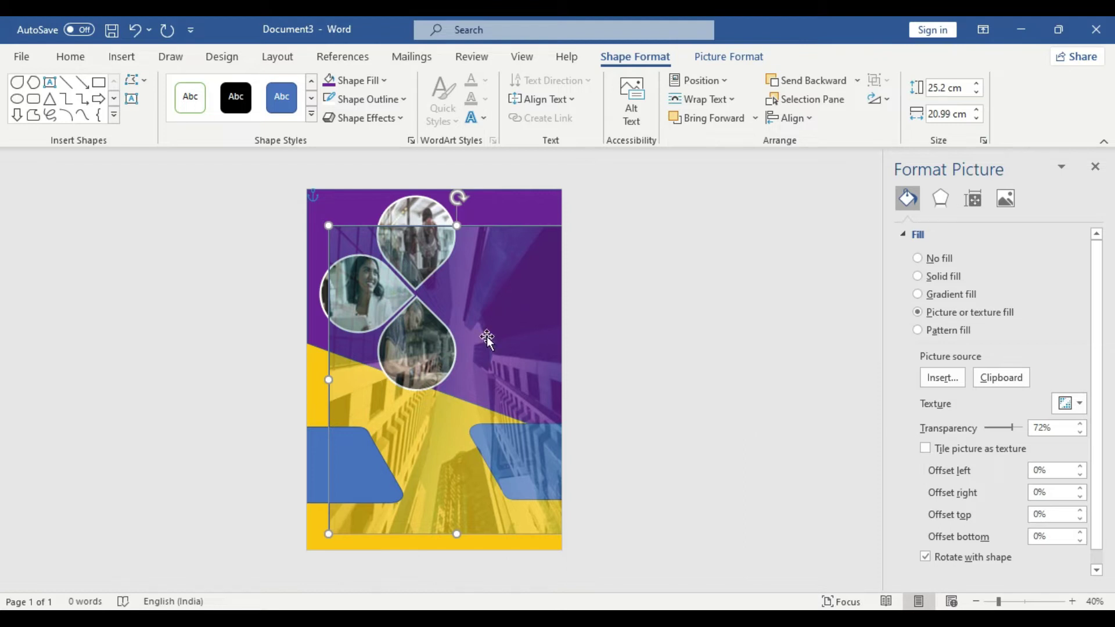
{"action": "right_click", "coordinate": [497, 315]}
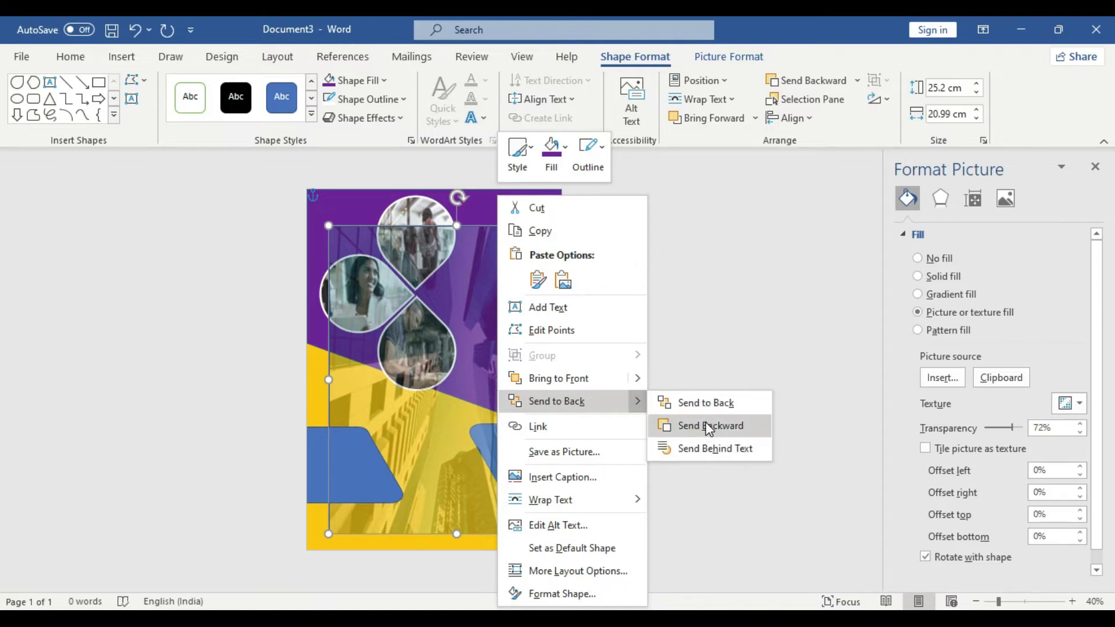
{"action": "mouse_move", "coordinate": [556, 400]}
{"action": "left_click", "coordinate": [706, 422]}
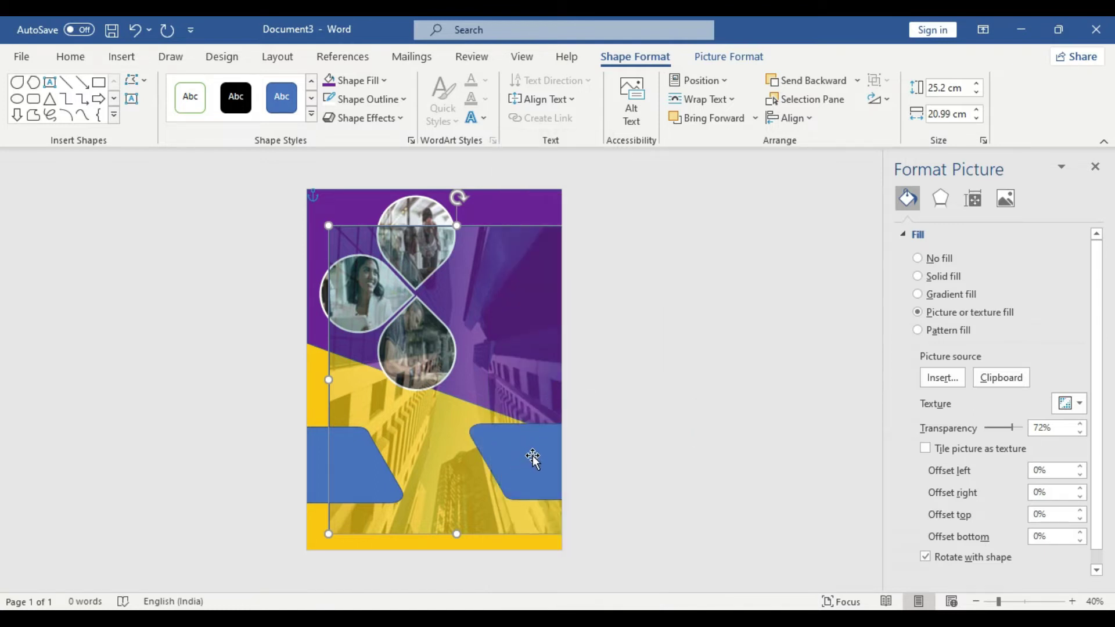
{"action": "right_click", "coordinate": [497, 325]}
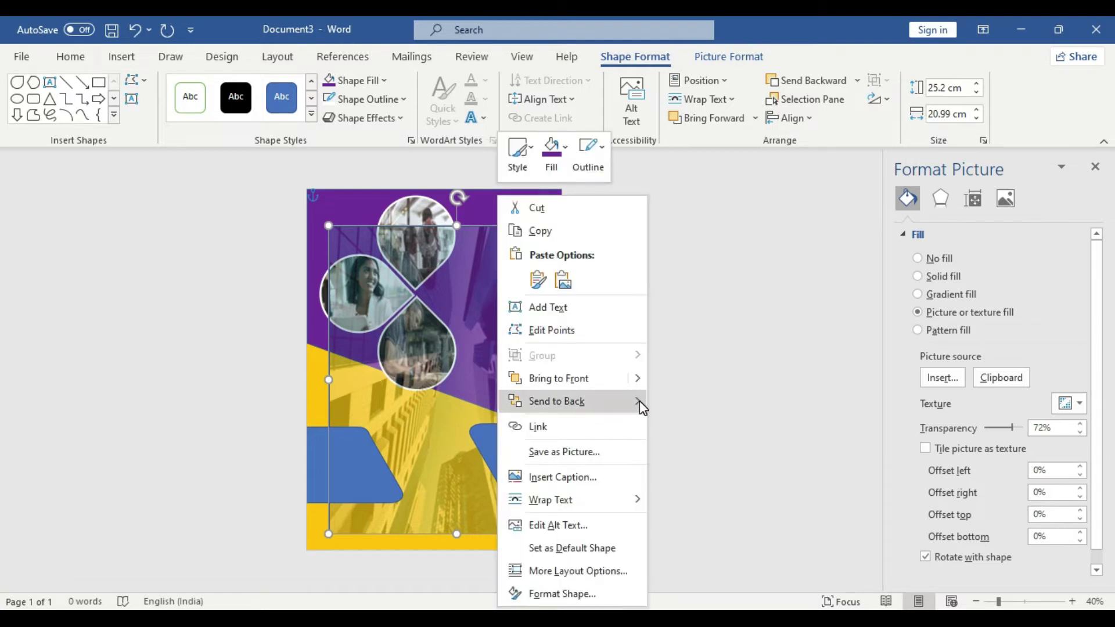
{"action": "left_click", "coordinate": [694, 424]}
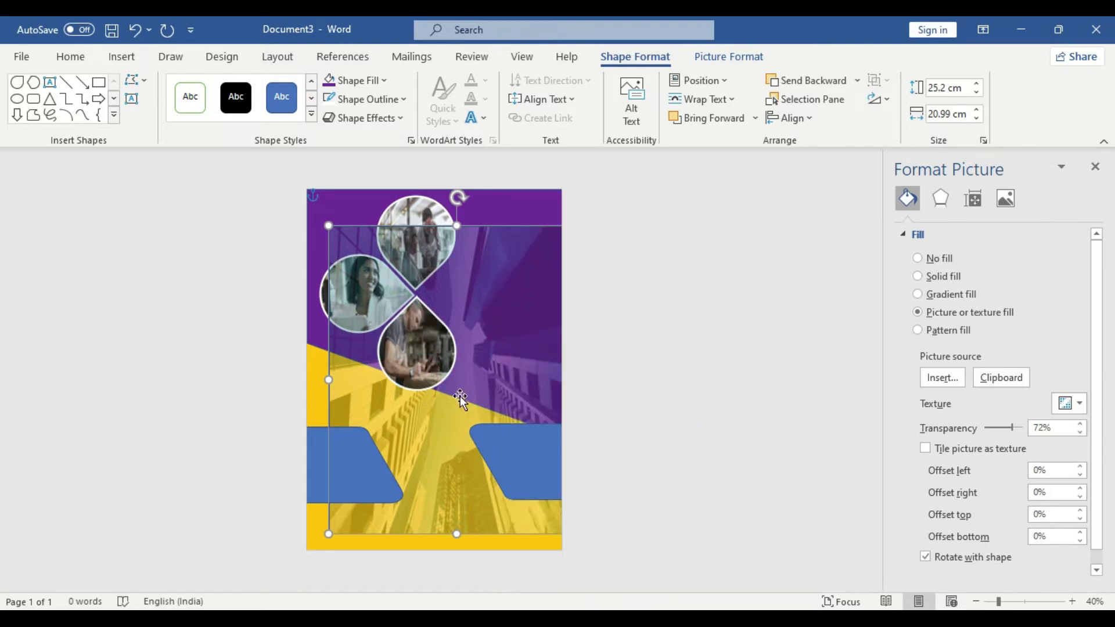
Send the photo behind the petals, yellow and blue shapes, then move it to the top-left corner.
{"action": "right_click", "coordinate": [510, 352]}
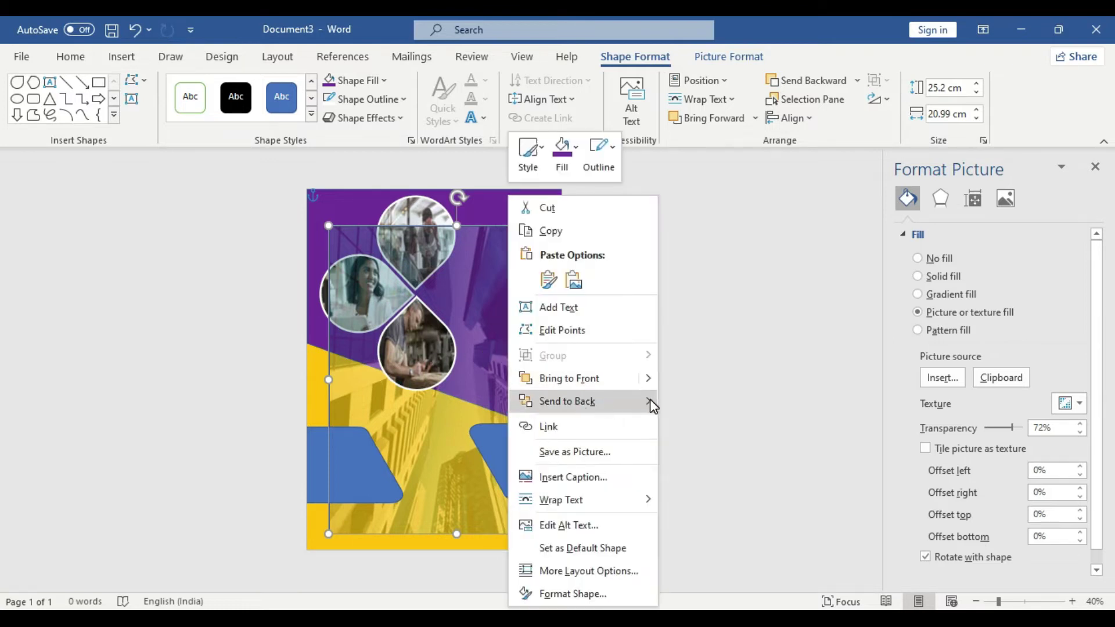
{"action": "left_click", "coordinate": [702, 422]}
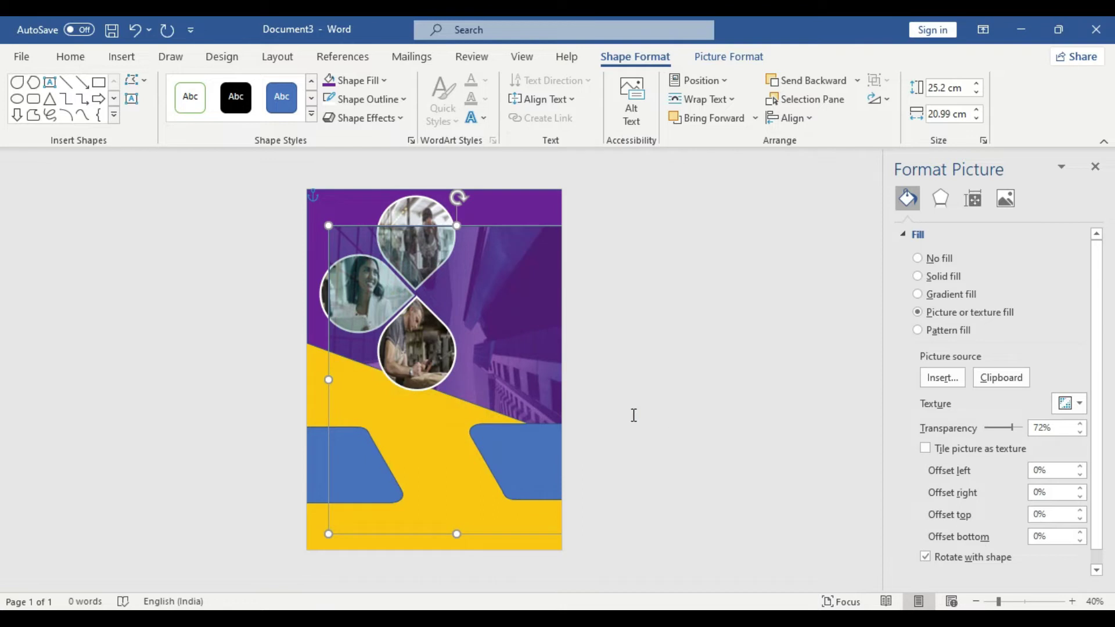
{"action": "right_click", "coordinate": [492, 330]}
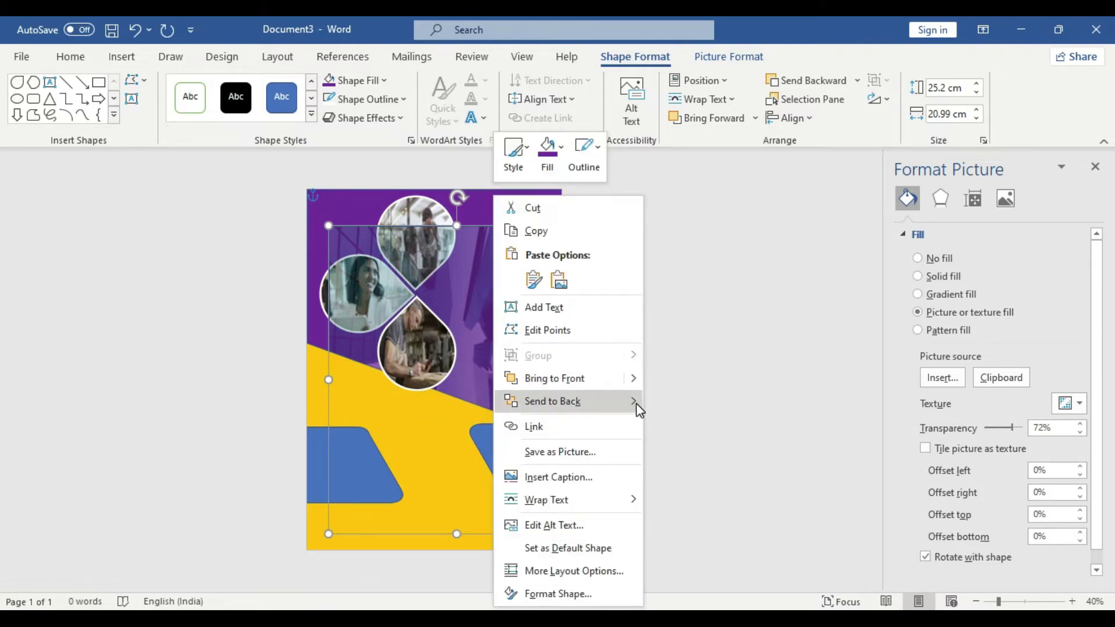
{"action": "left_click", "coordinate": [692, 423]}
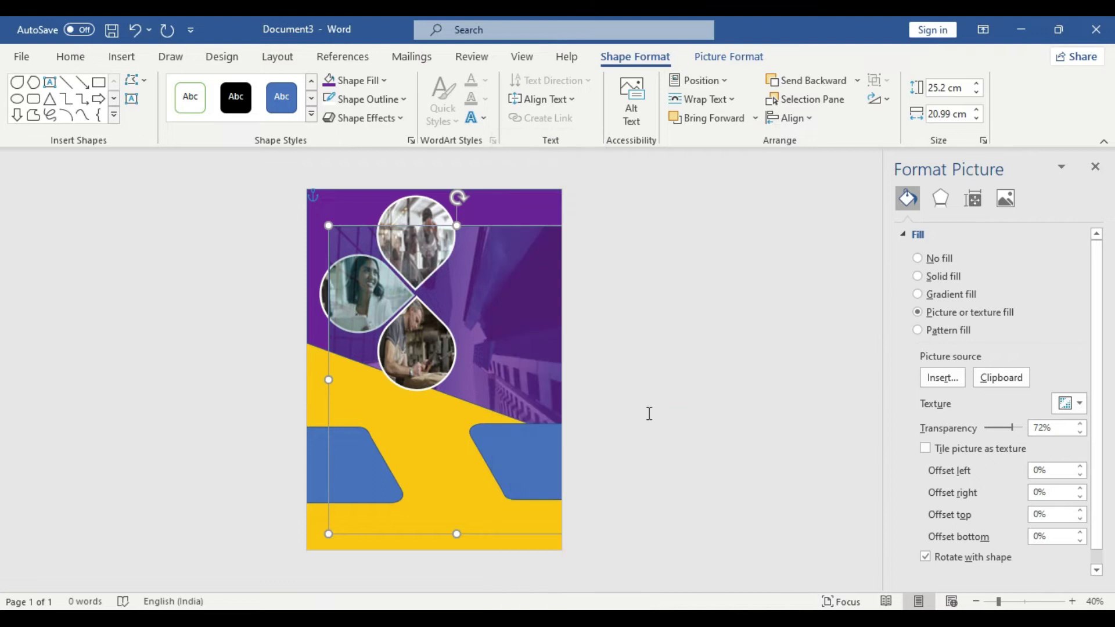
{"action": "right_click", "coordinate": [495, 318]}
{"action": "mouse_move", "coordinate": [554, 400]}
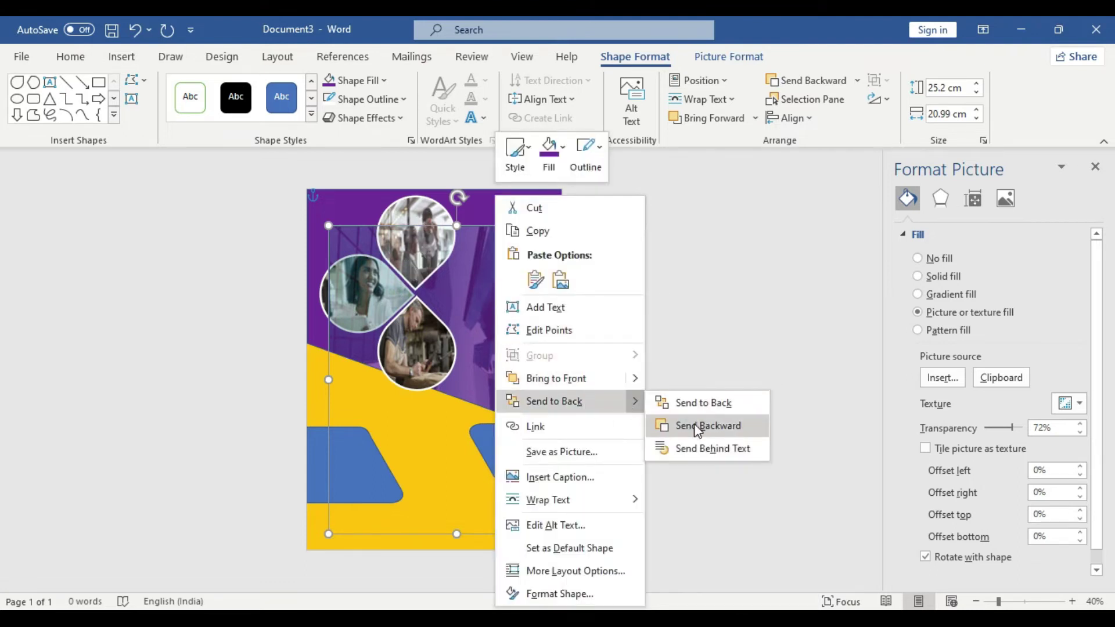
{"action": "left_click", "coordinate": [693, 424]}
{"action": "left_click_drag", "start_coordinate": [491, 307], "coordinate": [470, 268]}
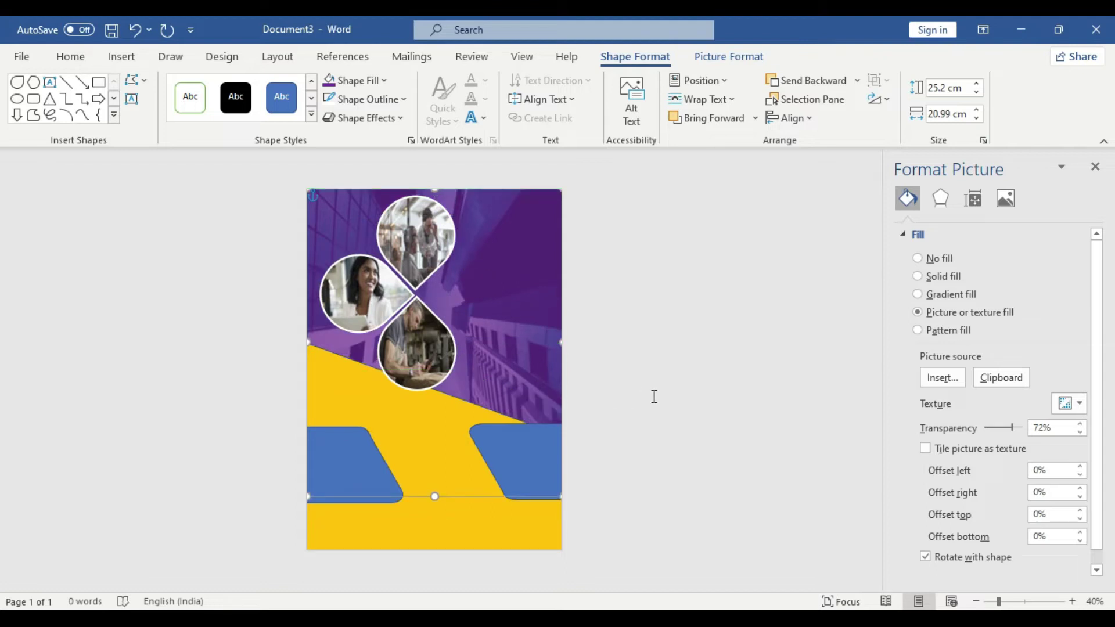
Fill the lower-right blue shape with purple and remove its outline.
{"action": "left_click", "coordinate": [656, 331]}
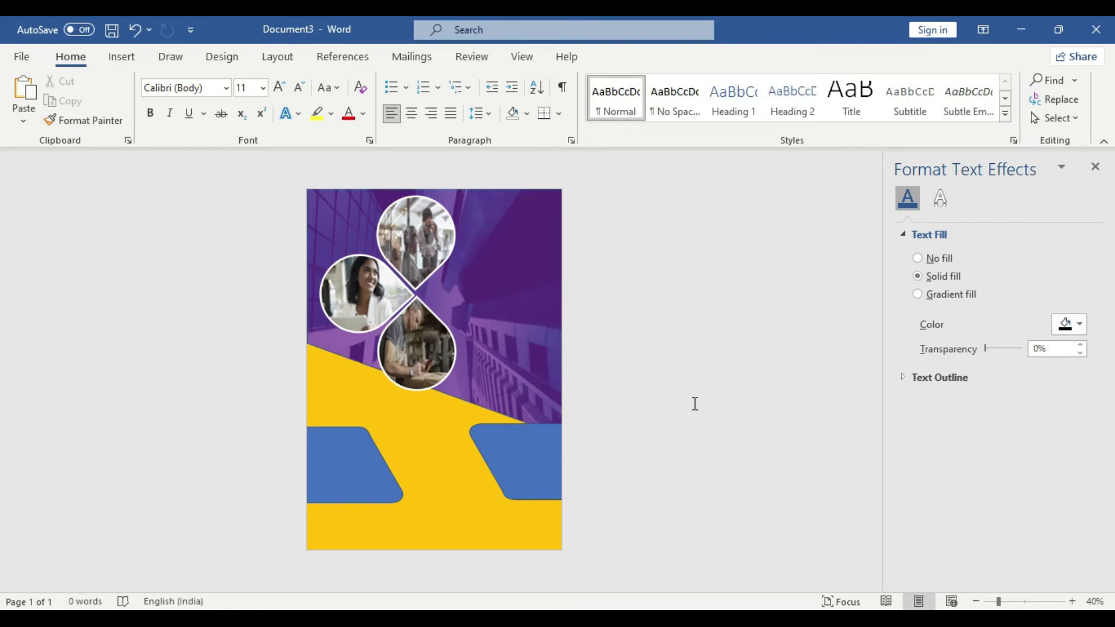
{"action": "left_click", "coordinate": [694, 403]}
{"action": "left_click", "coordinate": [507, 448]}
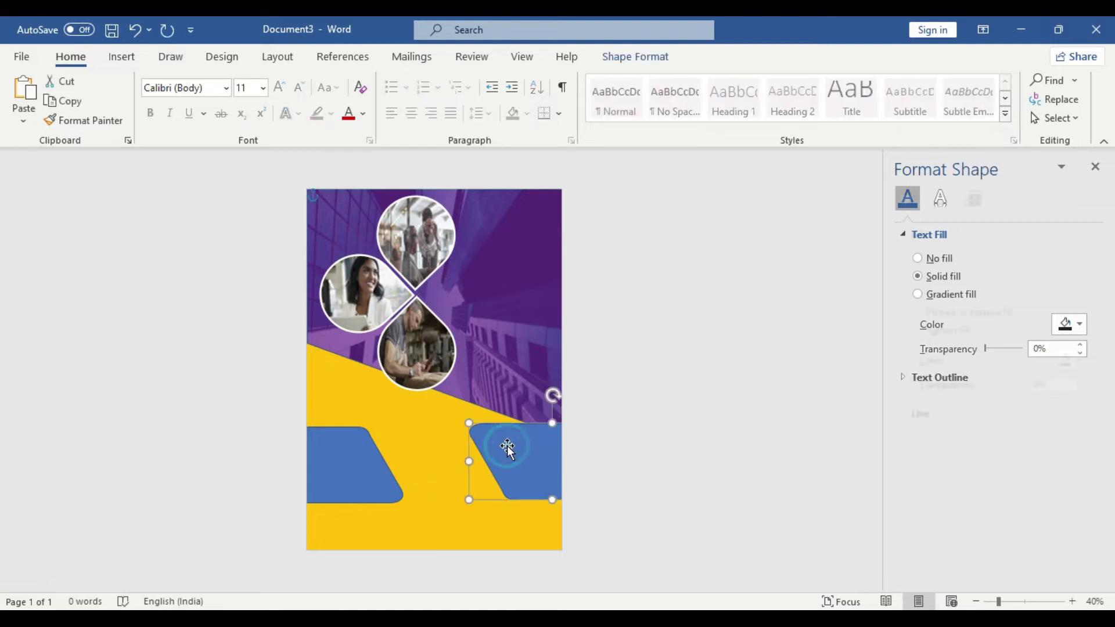
{"action": "double_click", "coordinate": [522, 457]}
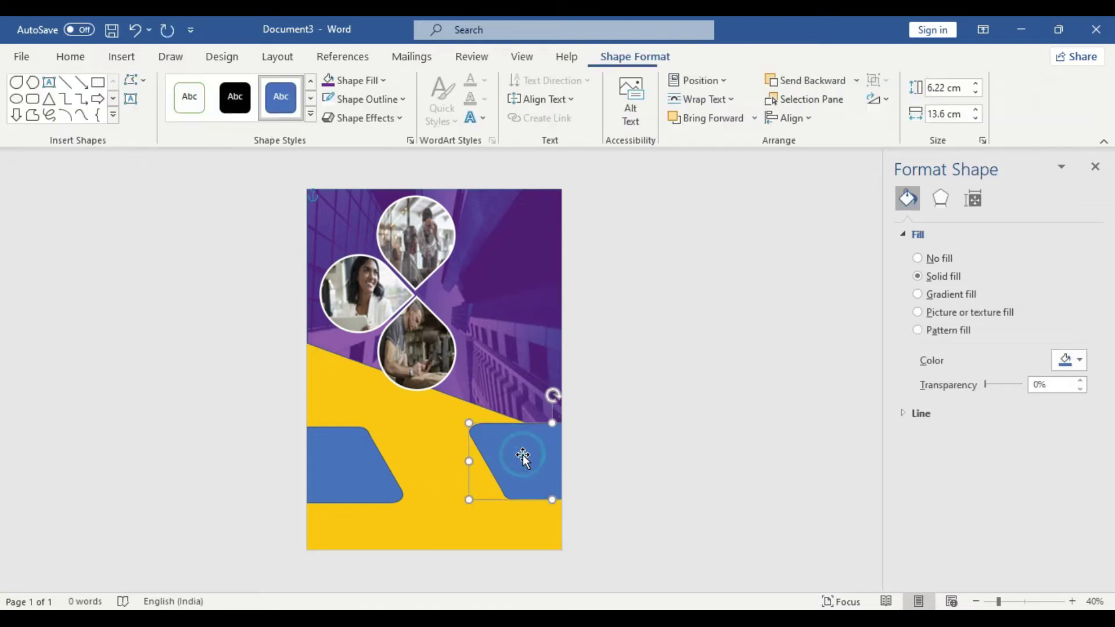
{"action": "left_click", "coordinate": [375, 81]}
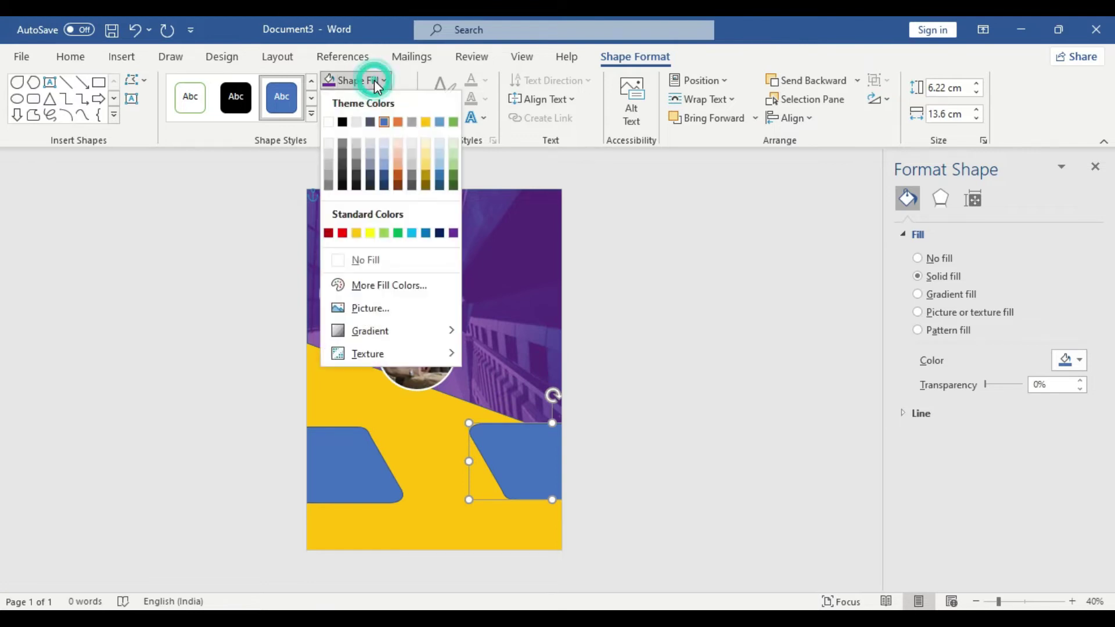
{"action": "left_click", "coordinate": [454, 234]}
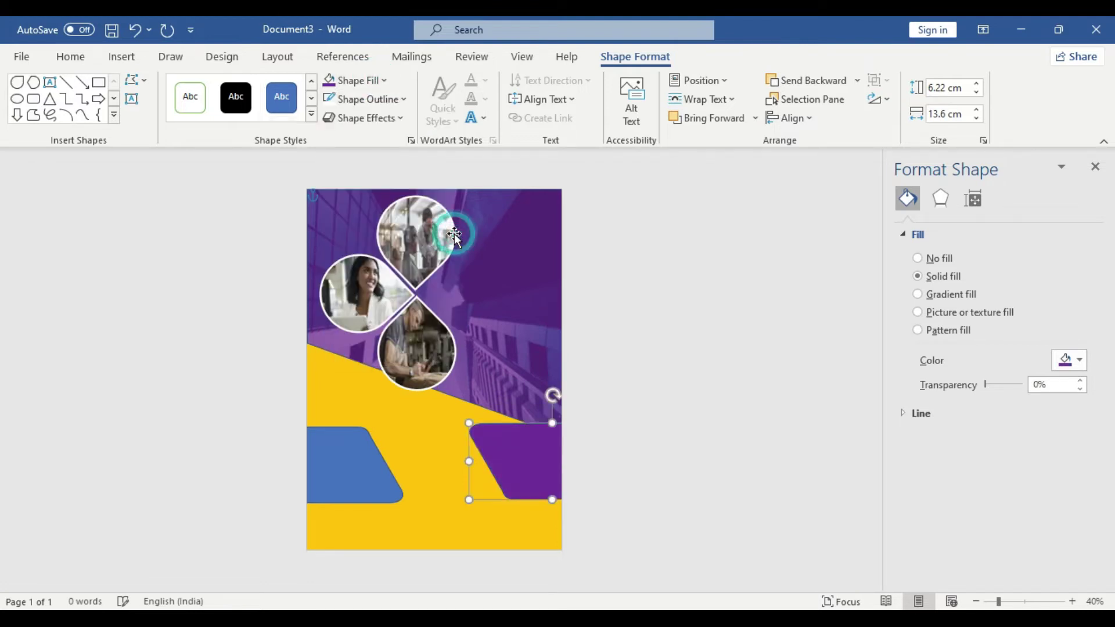
{"action": "left_click", "coordinate": [399, 101]}
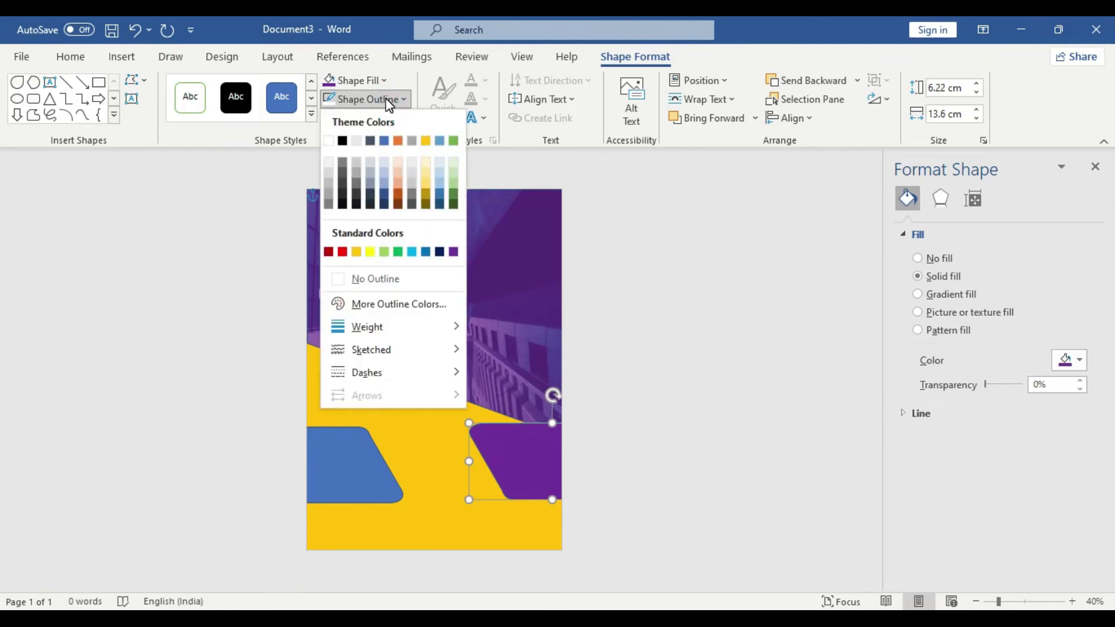
{"action": "left_click", "coordinate": [386, 277]}
Make the lower-left blue shape purple with no outline, and remove the yellow shape's outline.
{"action": "left_click", "coordinate": [347, 462]}
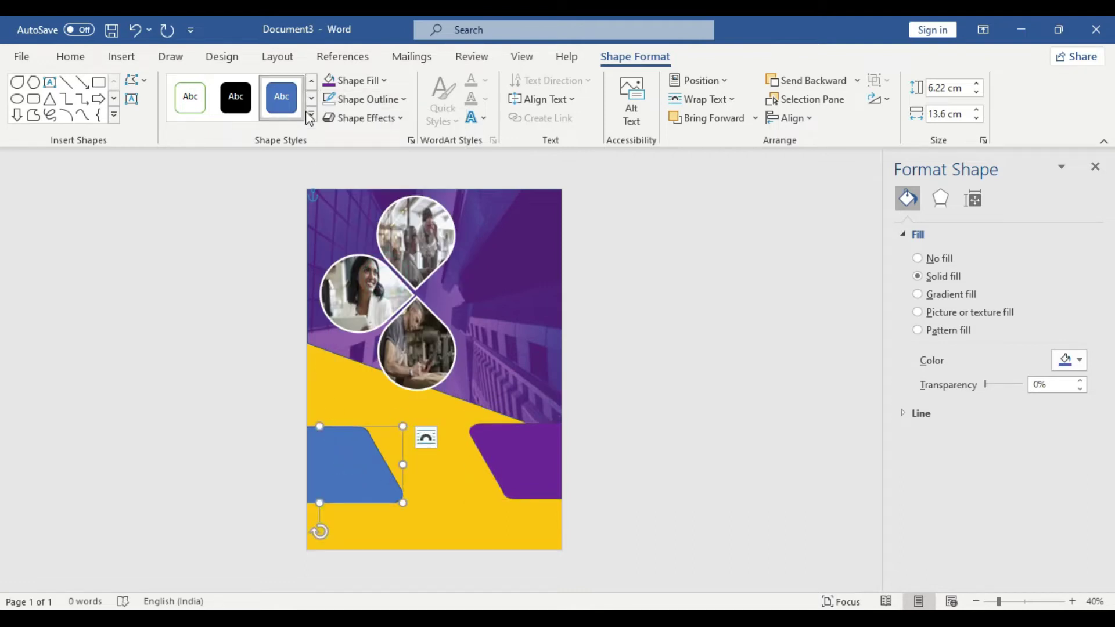
{"action": "left_click", "coordinate": [369, 81]}
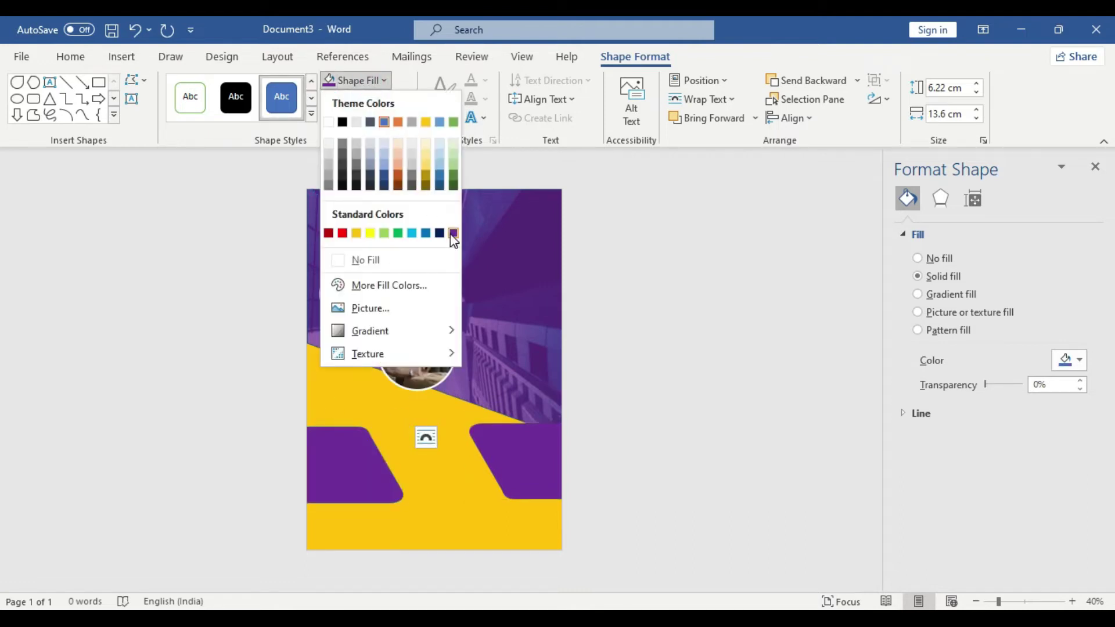
{"action": "left_click", "coordinate": [450, 233]}
{"action": "left_click", "coordinate": [384, 99]}
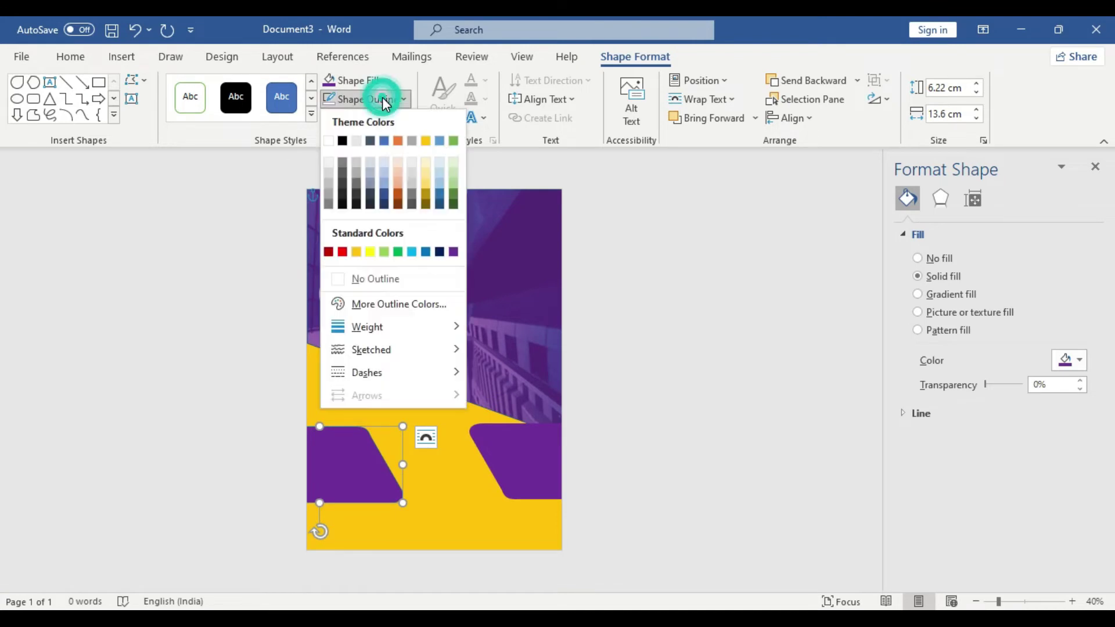
{"action": "left_click", "coordinate": [407, 281]}
{"action": "left_click", "coordinate": [451, 411]}
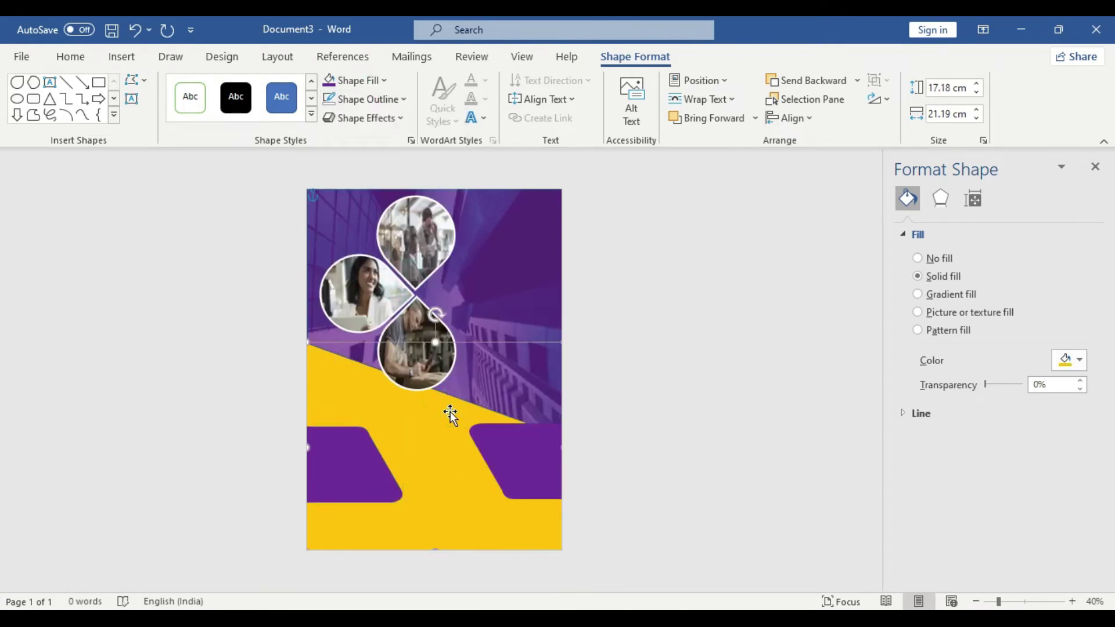
{"action": "left_click", "coordinate": [367, 99]}
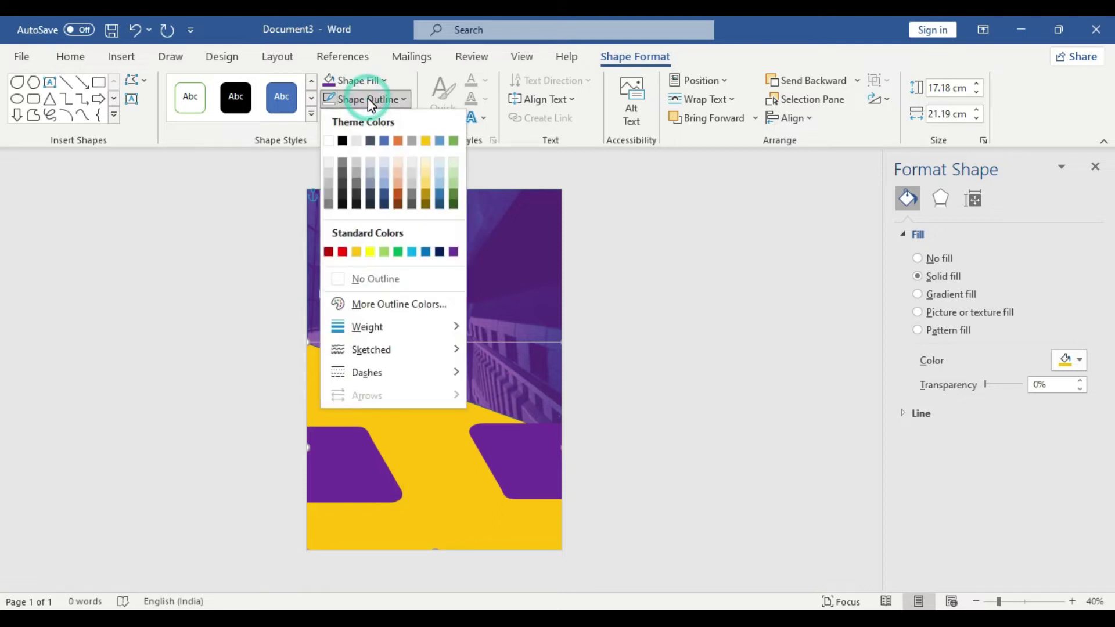
{"action": "left_click", "coordinate": [402, 280]}
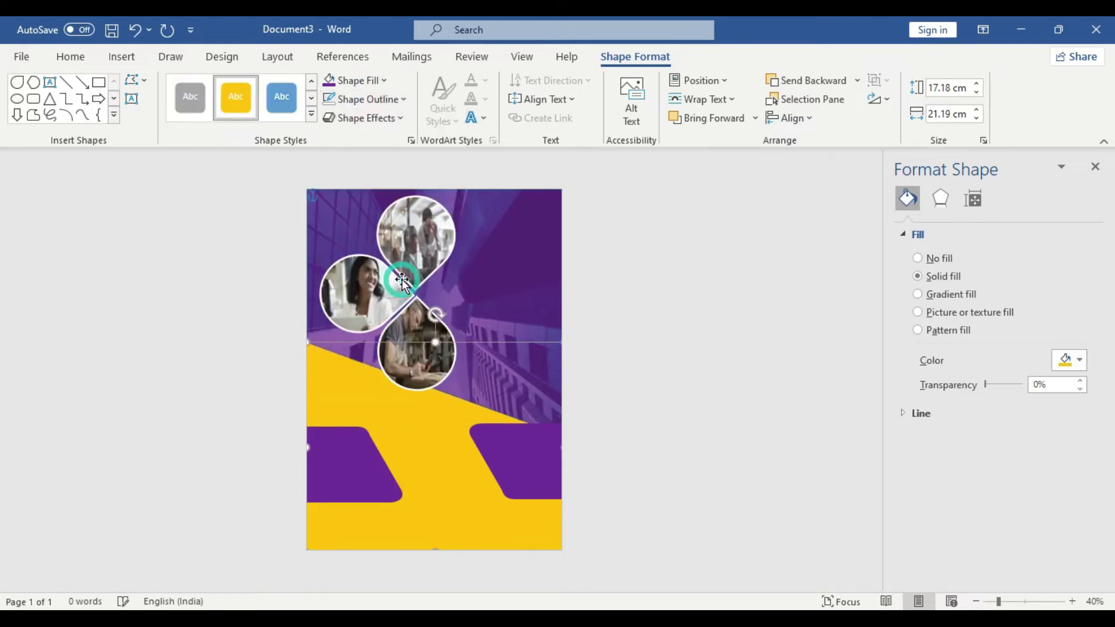
{"action": "left_click", "coordinate": [628, 305]}
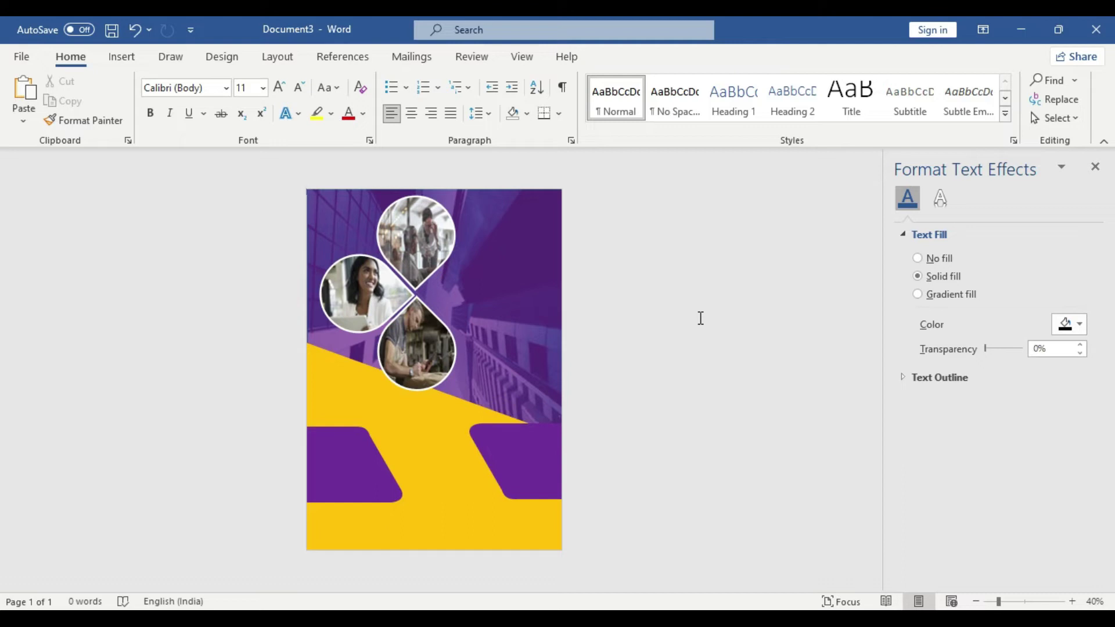
Draw a text box right of the photo petals and type BUSINESS.
{"action": "left_click", "coordinate": [119, 64]}
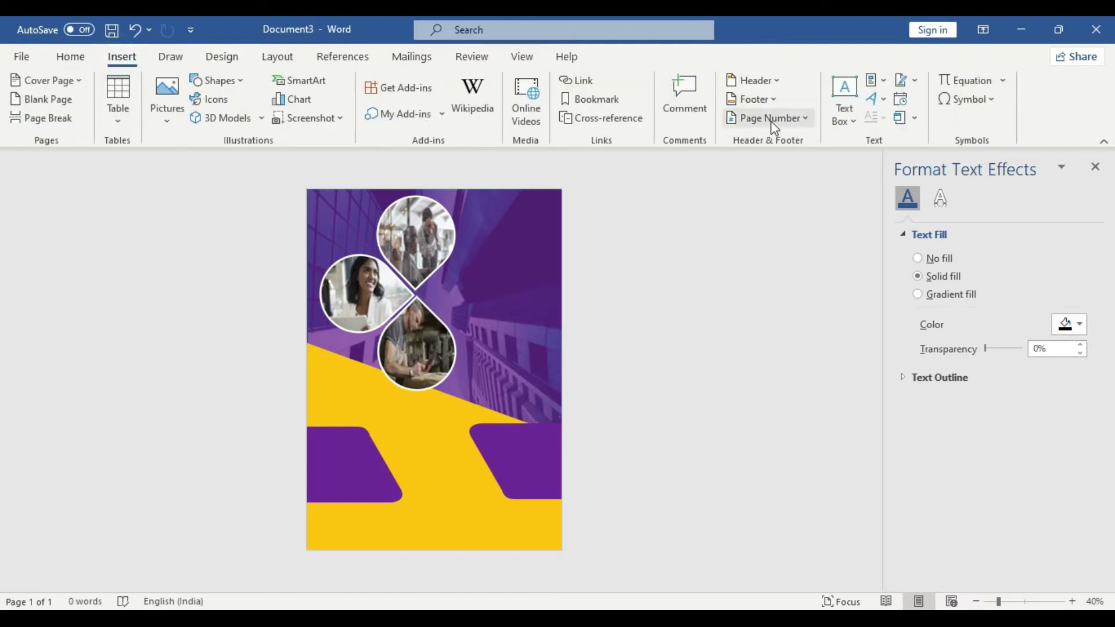
{"action": "left_click", "coordinate": [844, 120]}
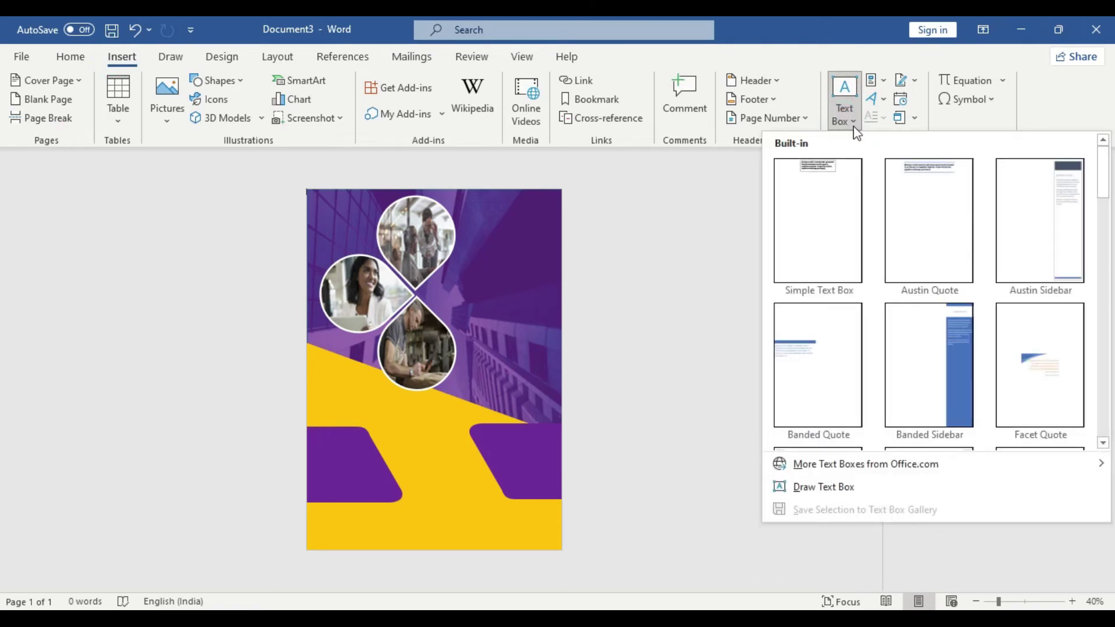
{"action": "left_click", "coordinate": [822, 490]}
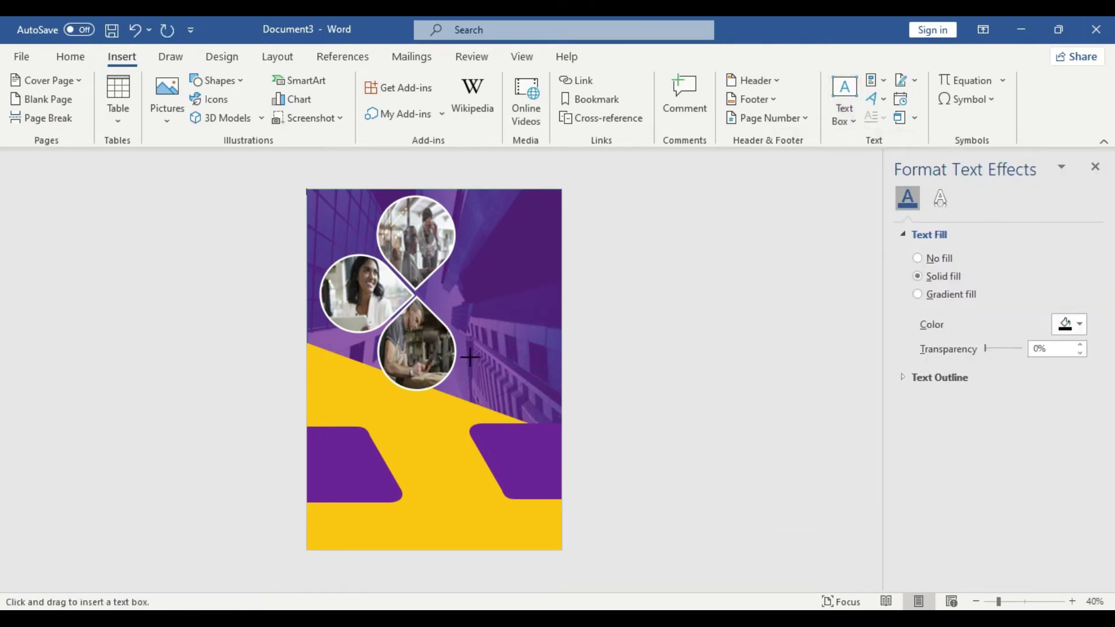
{"action": "left_click_drag", "start_coordinate": [443, 282], "coordinate": [552, 320]}
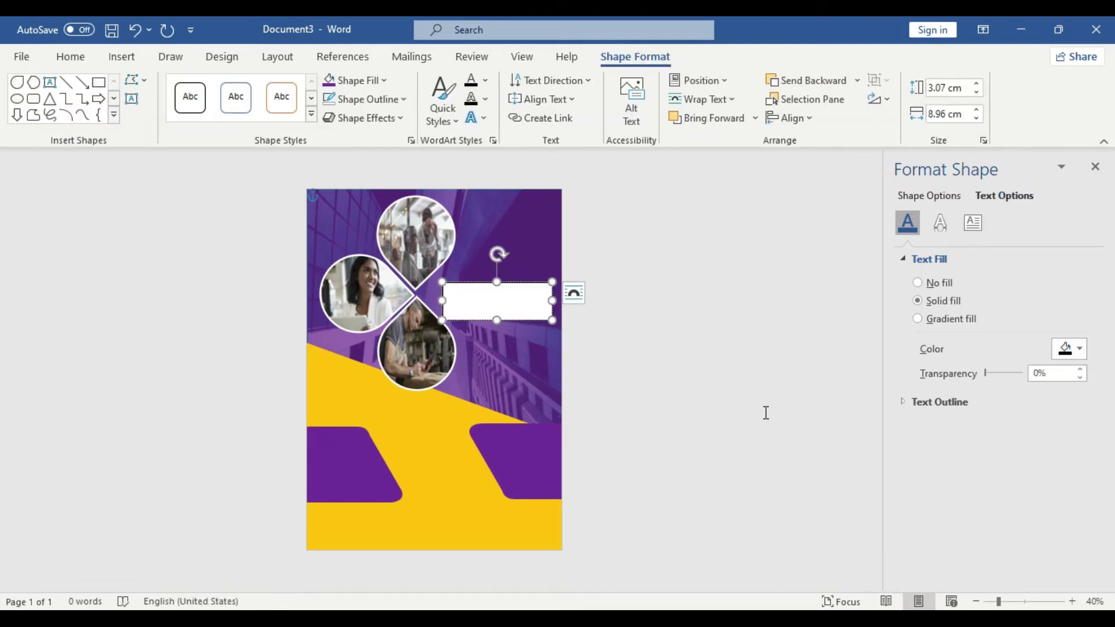
{"action": "type", "text": "USINESS"}
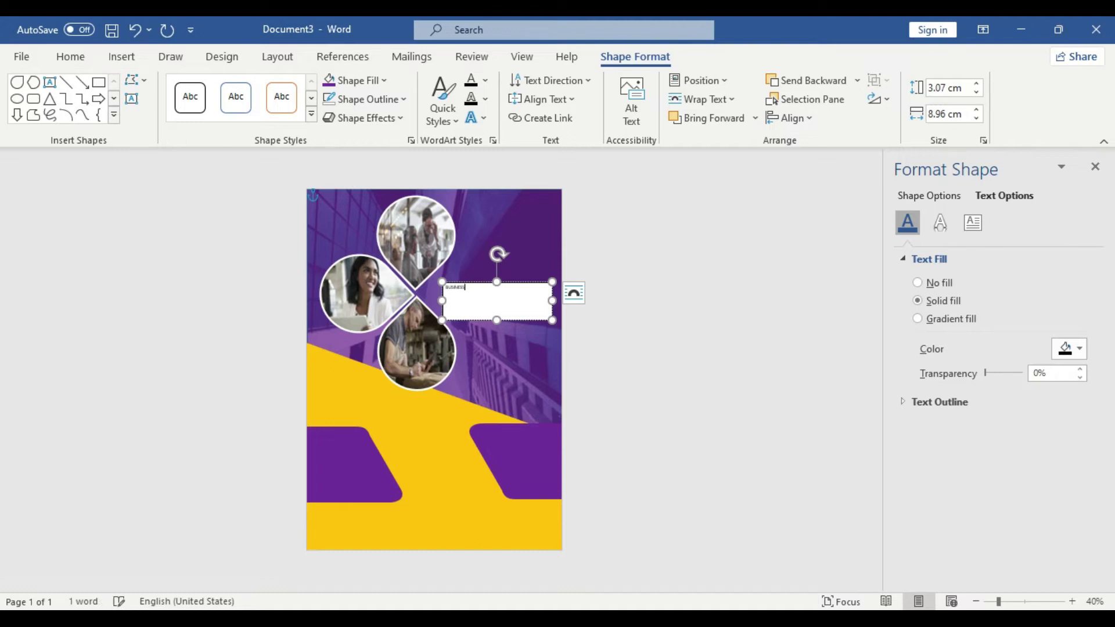
Set BUSINESS in Arial Black at 40 pt.
{"action": "double_click", "coordinate": [456, 287]}
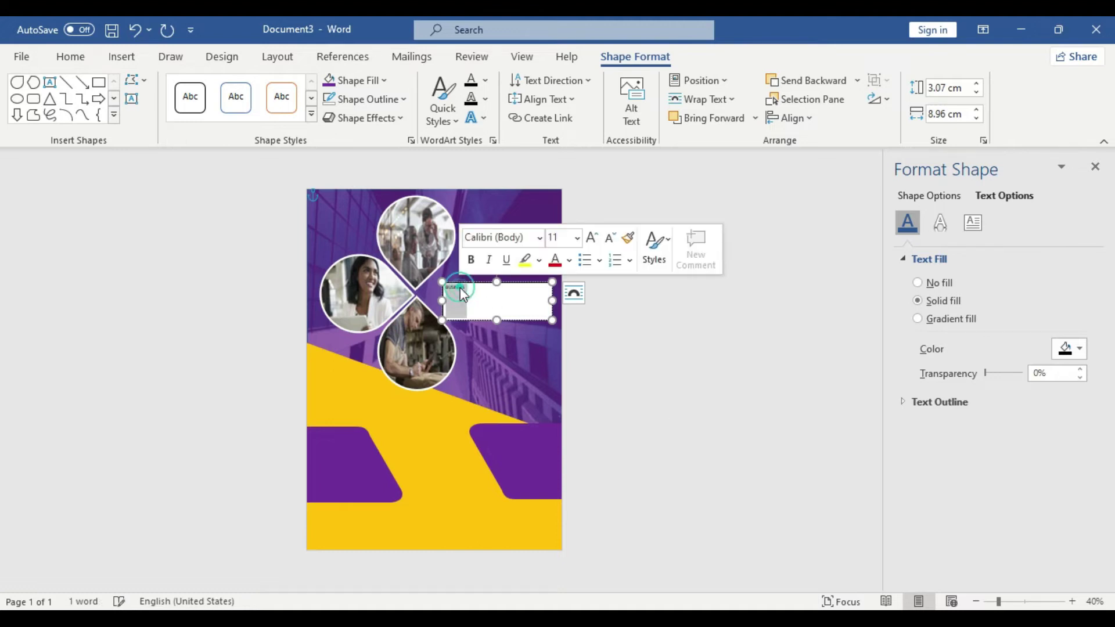
{"action": "left_click", "coordinate": [577, 238]}
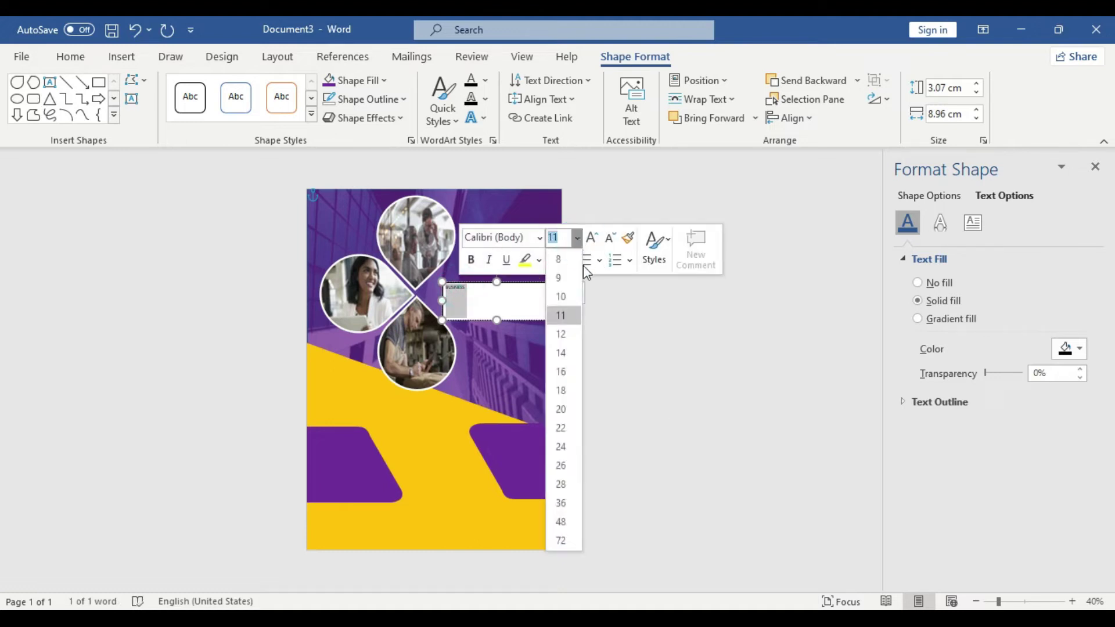
{"action": "left_click", "coordinate": [565, 522]}
{"action": "left_click", "coordinate": [568, 238]}
{"action": "double_click", "coordinate": [569, 238]}
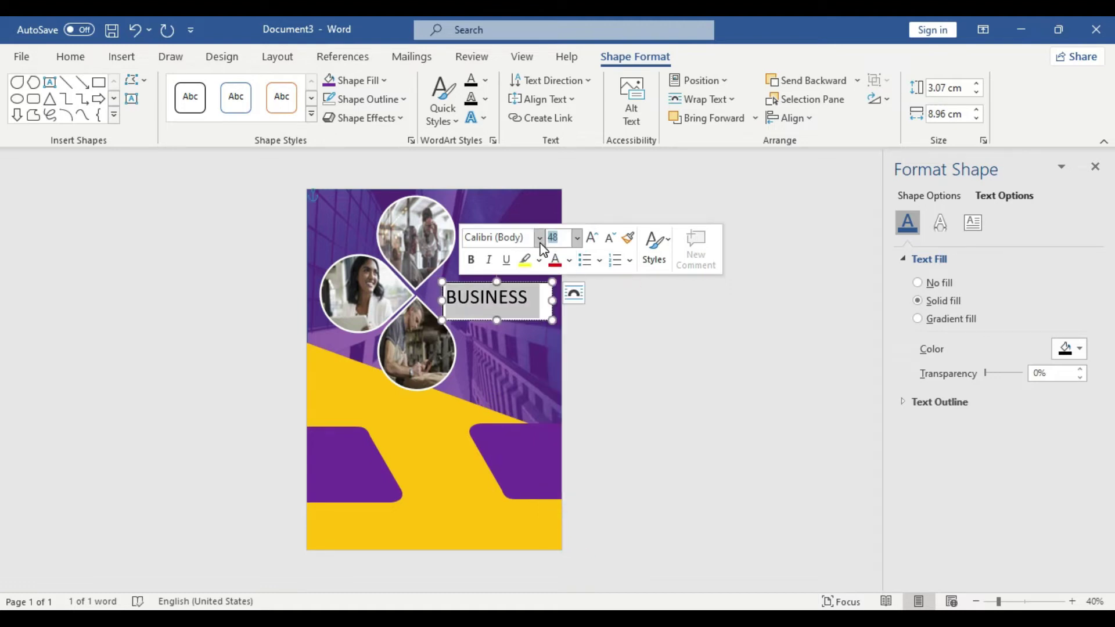
{"action": "left_click", "coordinate": [539, 238]}
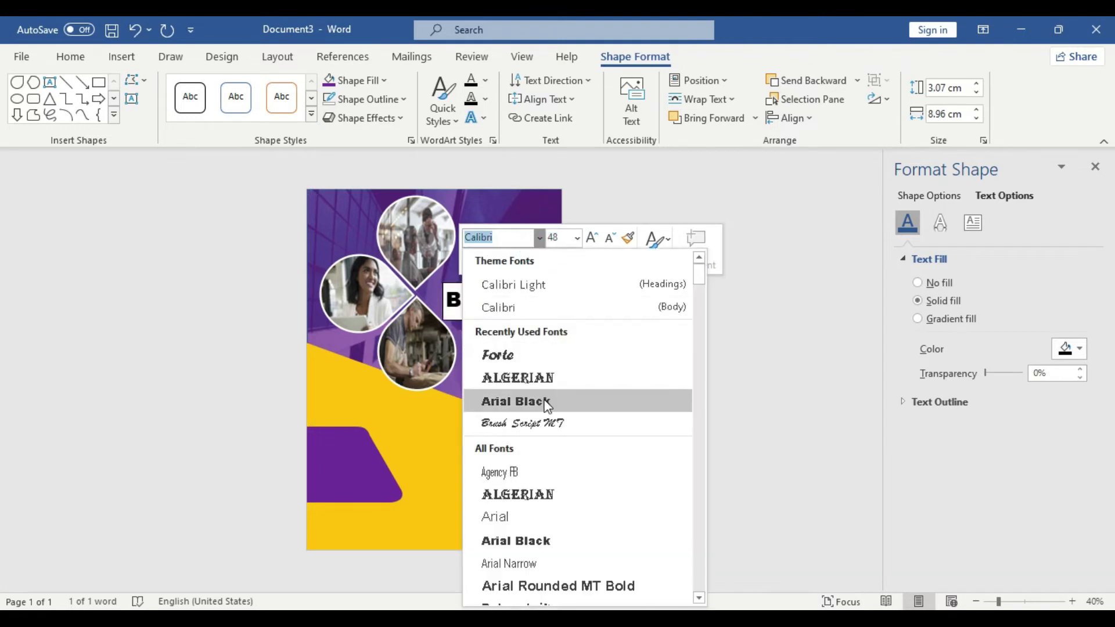
{"action": "left_click", "coordinate": [546, 401]}
{"action": "left_click", "coordinate": [562, 238]}
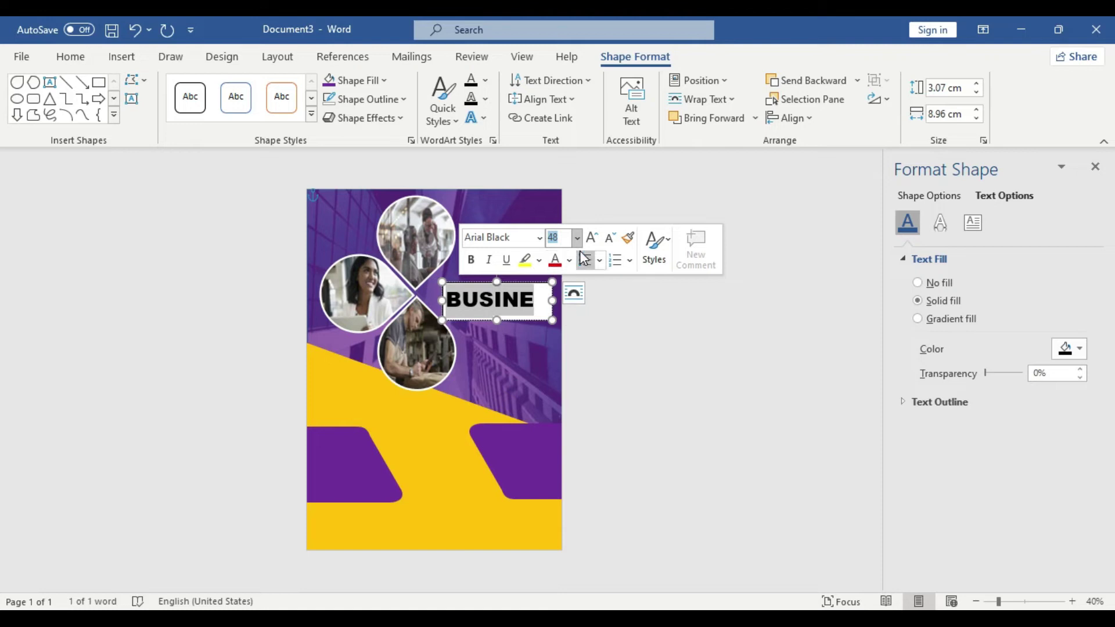
{"action": "type", "text": "40"}
{"action": "key", "text": "Return"}
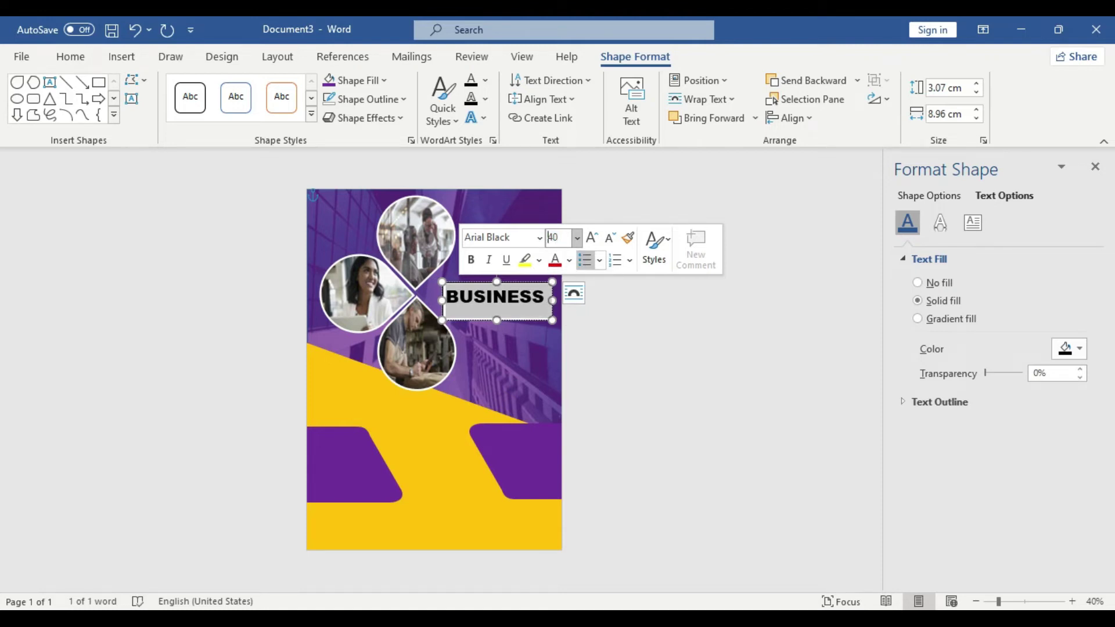
{"action": "left_click", "coordinate": [639, 316]}
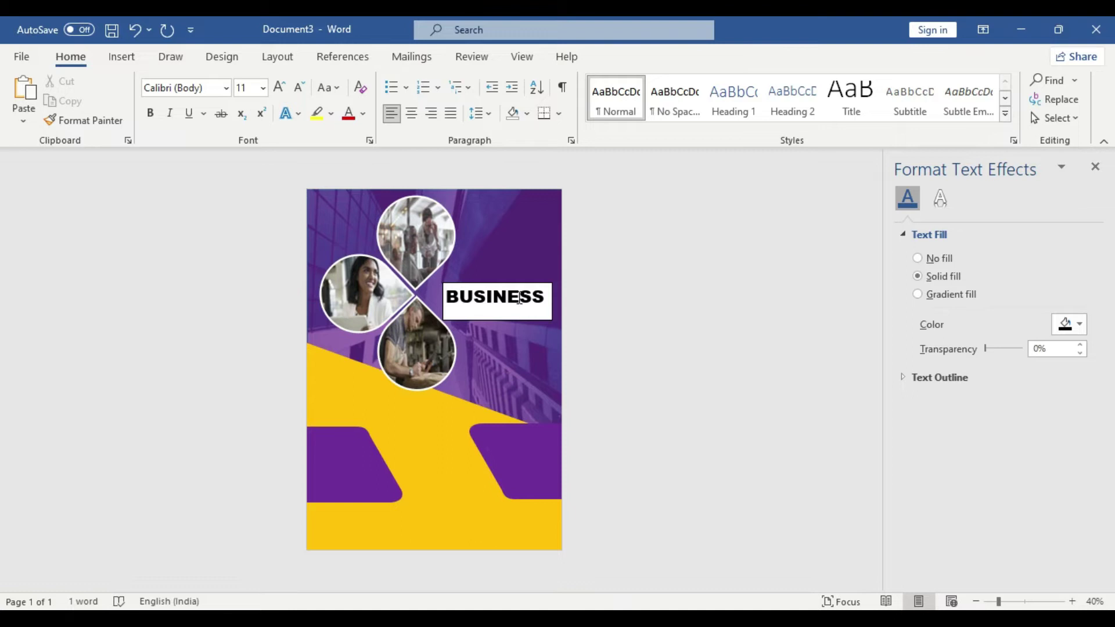
Give the BUSINESS text box no fill and no outline.
{"action": "left_click", "coordinate": [519, 300]}
{"action": "double_click", "coordinate": [519, 300]}
{"action": "left_click", "coordinate": [626, 271]}
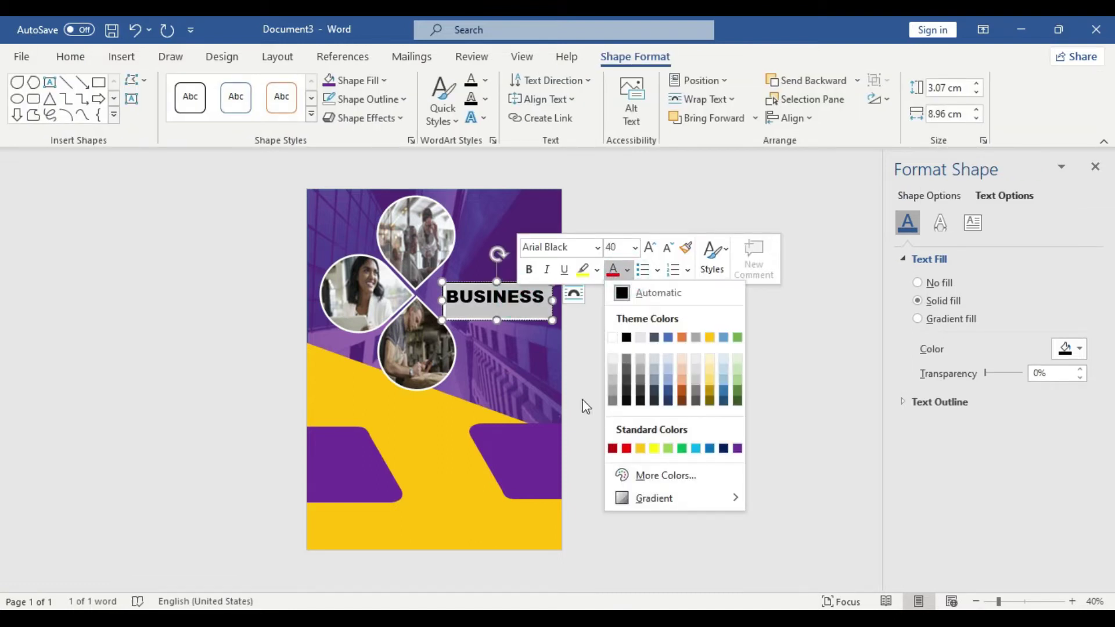
{"action": "left_click", "coordinate": [583, 369]}
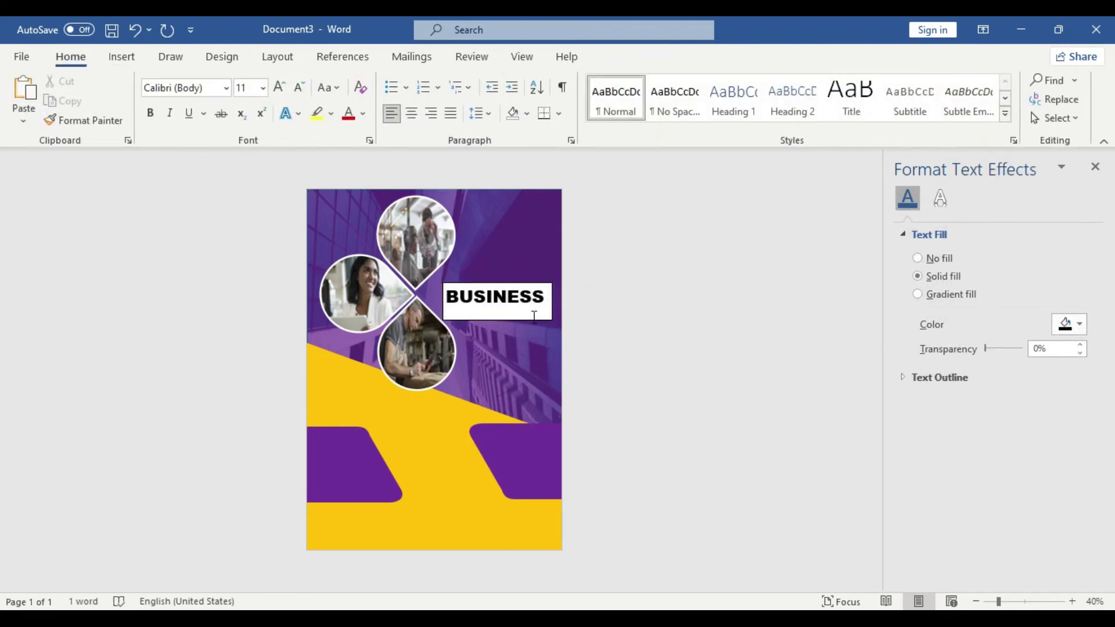
{"action": "left_click", "coordinate": [540, 321]}
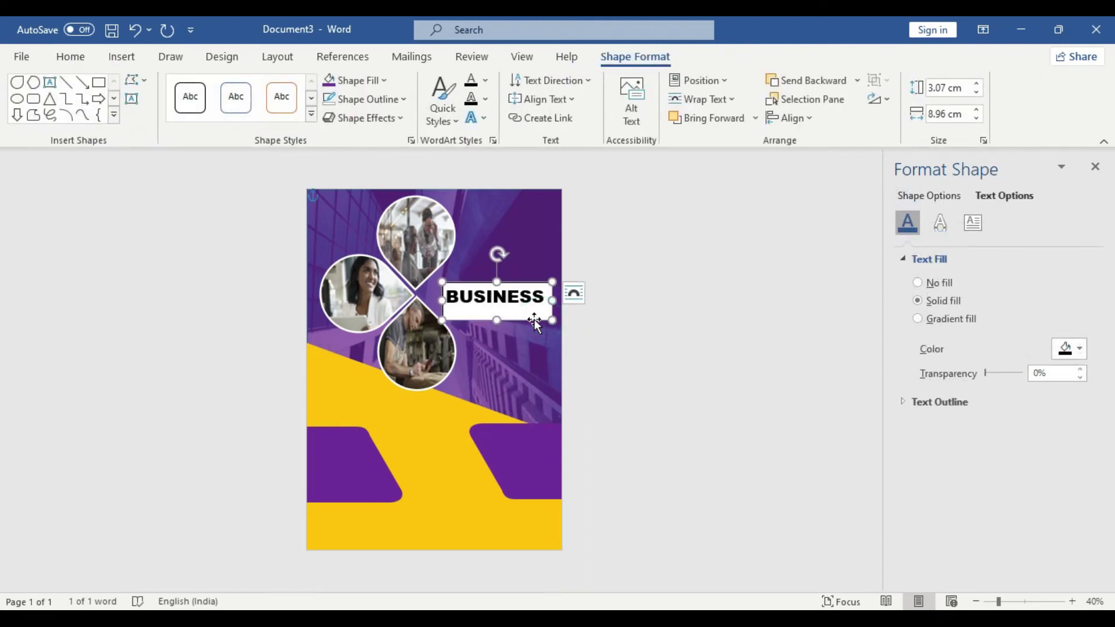
{"action": "left_click", "coordinate": [364, 83]}
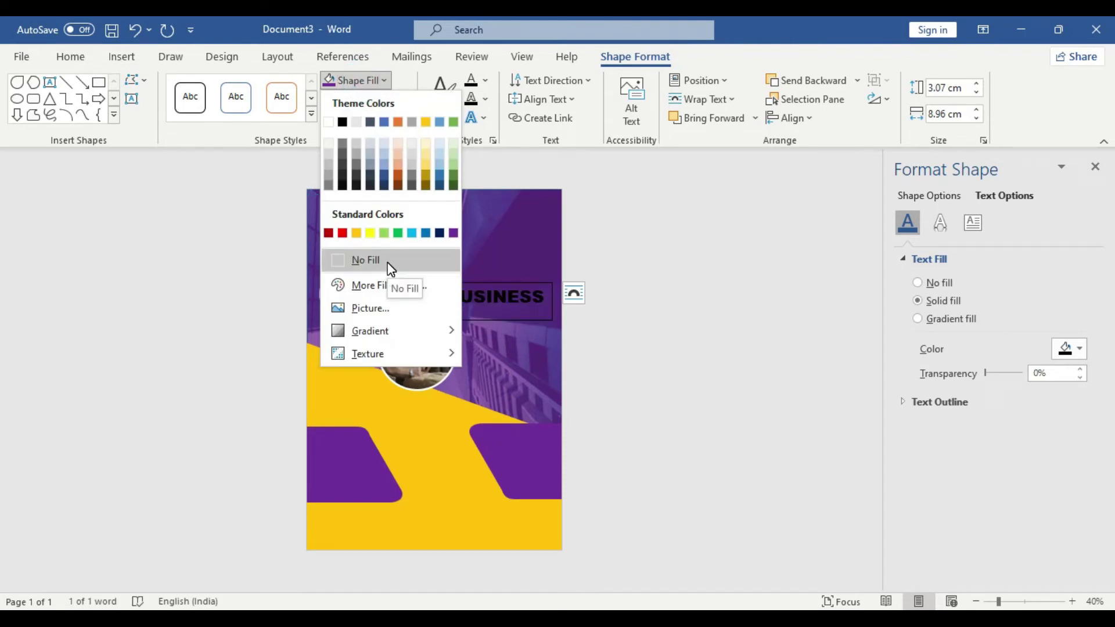
{"action": "left_click", "coordinate": [389, 264]}
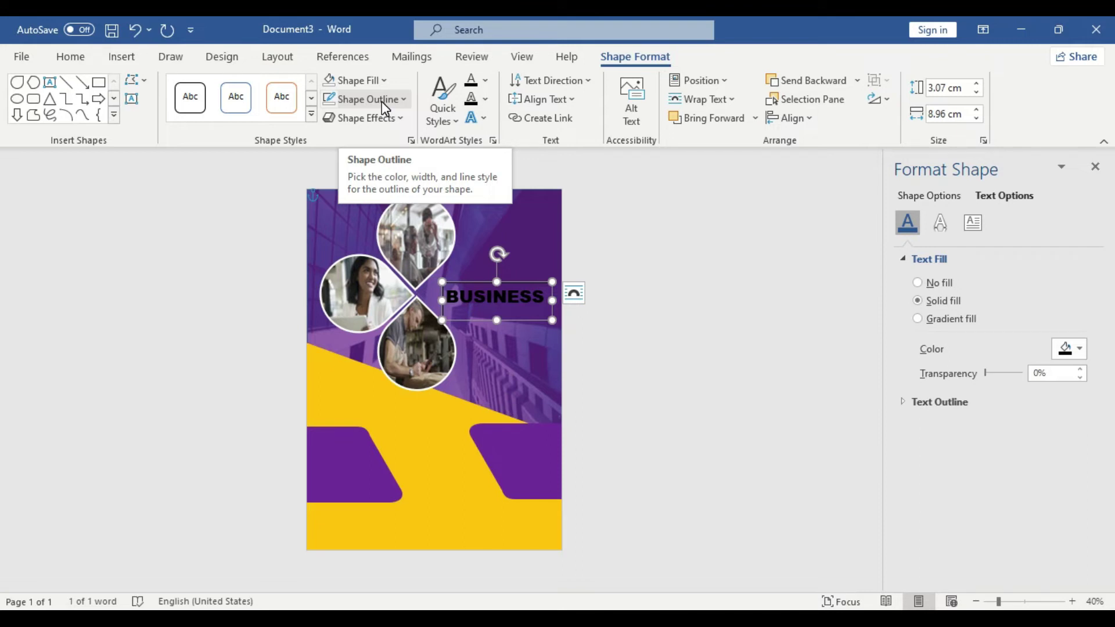
{"action": "left_click", "coordinate": [381, 101]}
{"action": "left_click", "coordinate": [394, 281]}
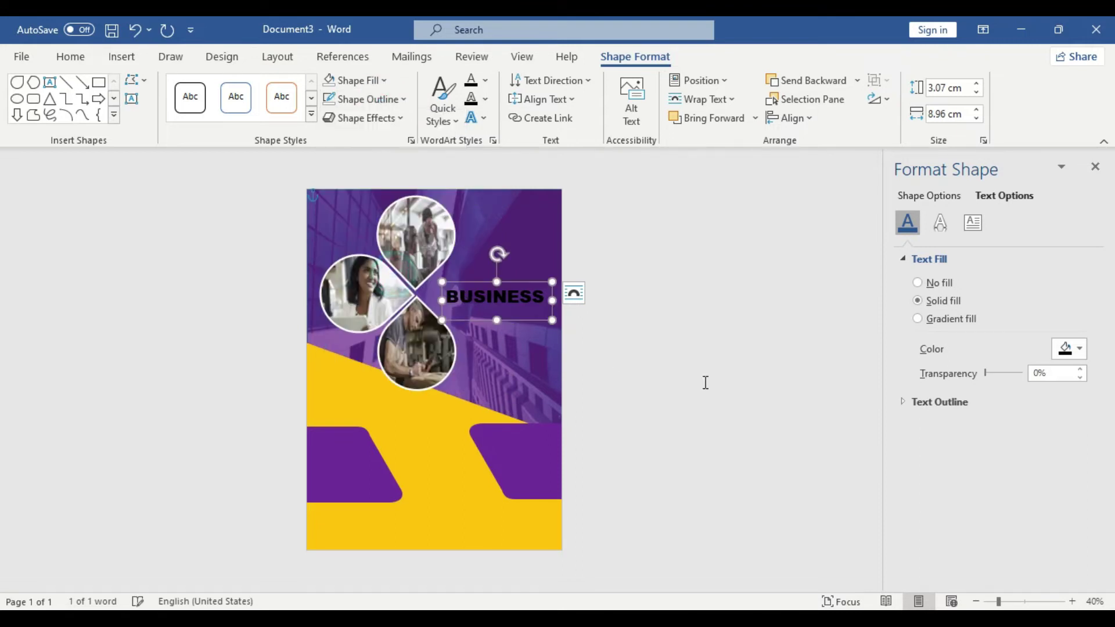
{"action": "left_click", "coordinate": [682, 329]}
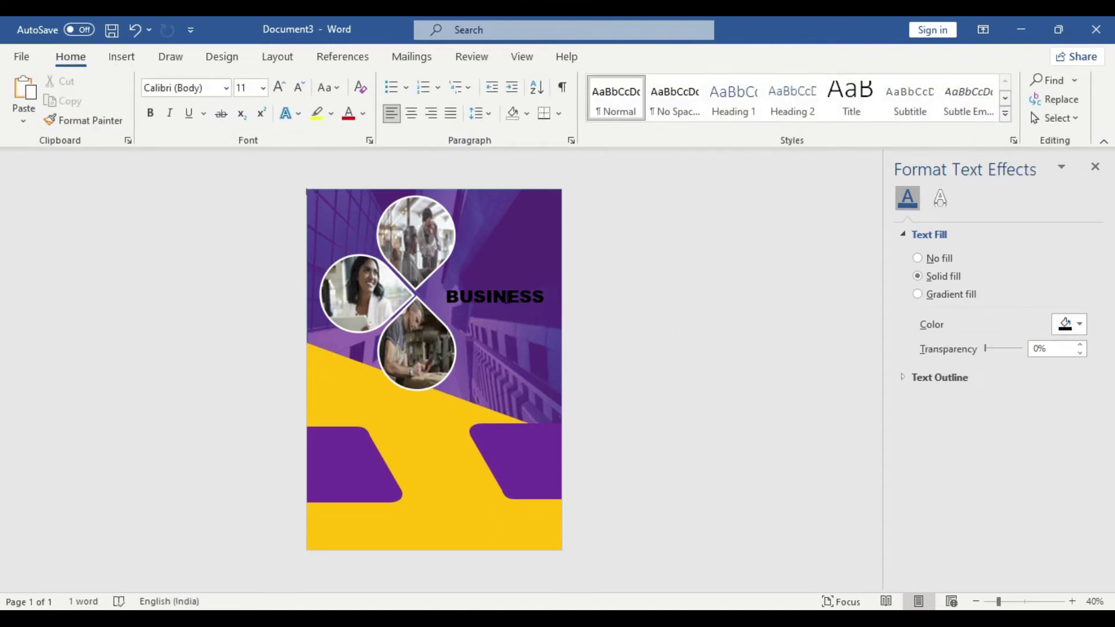
Make BUSINESS white, shift it up slightly and trim the box height to 2.14 cm.
{"action": "double_click", "coordinate": [505, 296]}
{"action": "left_click", "coordinate": [614, 271]}
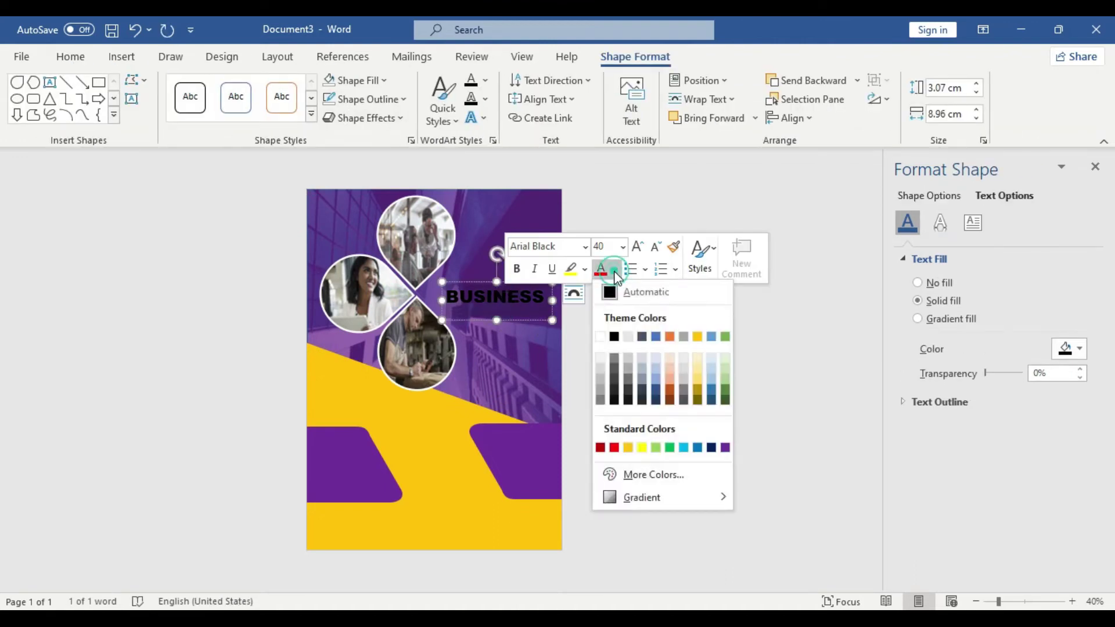
{"action": "left_click", "coordinate": [599, 336]}
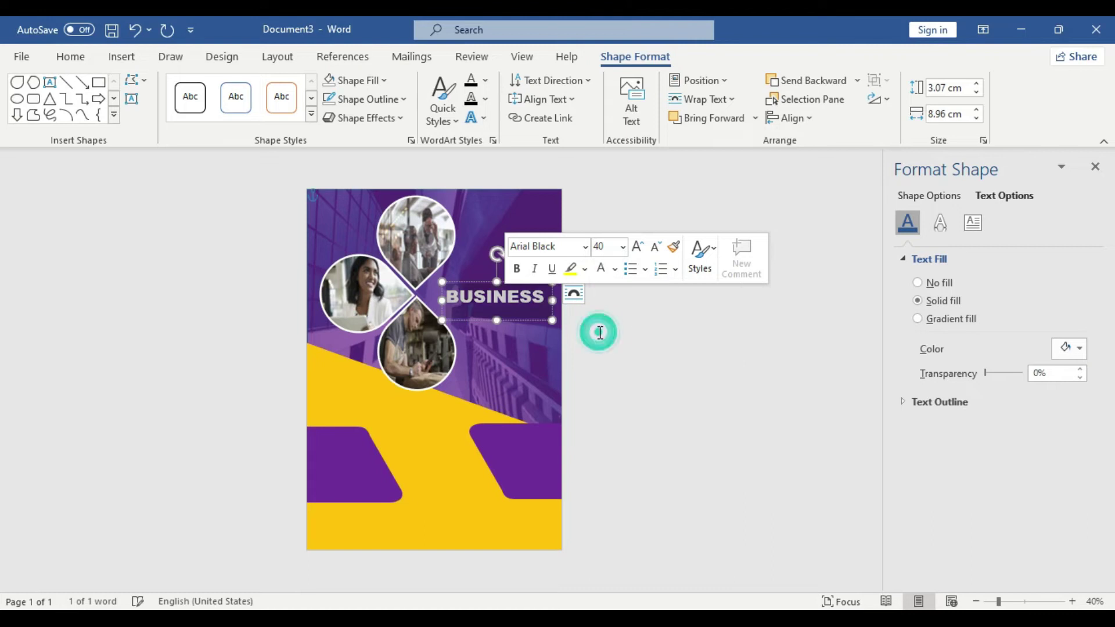
{"action": "left_click", "coordinate": [673, 326]}
{"action": "left_click", "coordinate": [530, 297]}
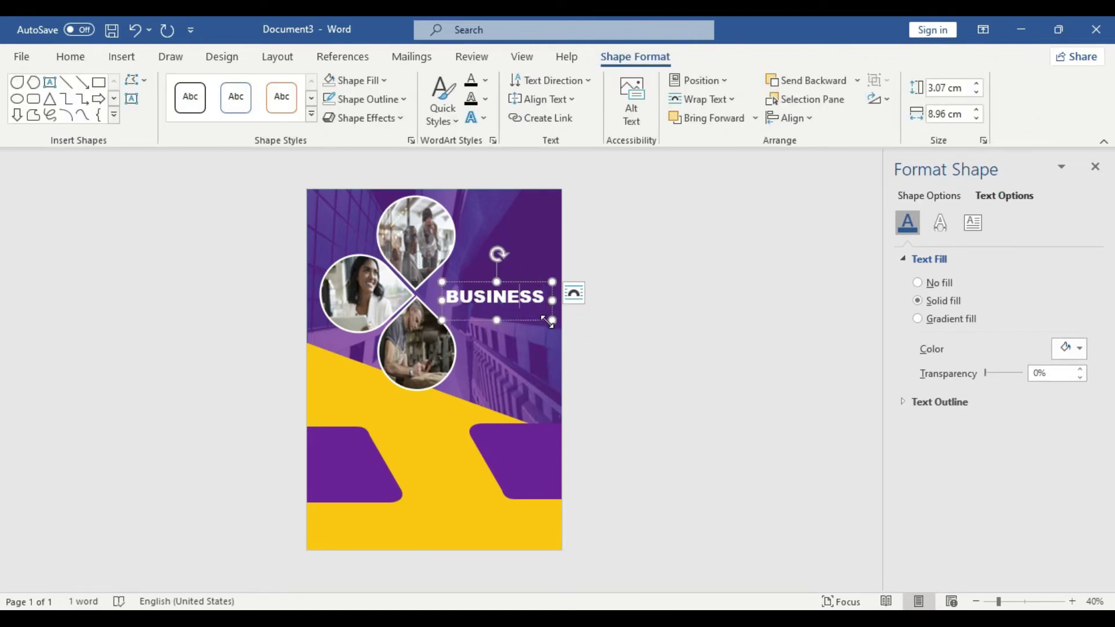
{"action": "left_click_drag", "start_coordinate": [527, 283], "coordinate": [527, 275]}
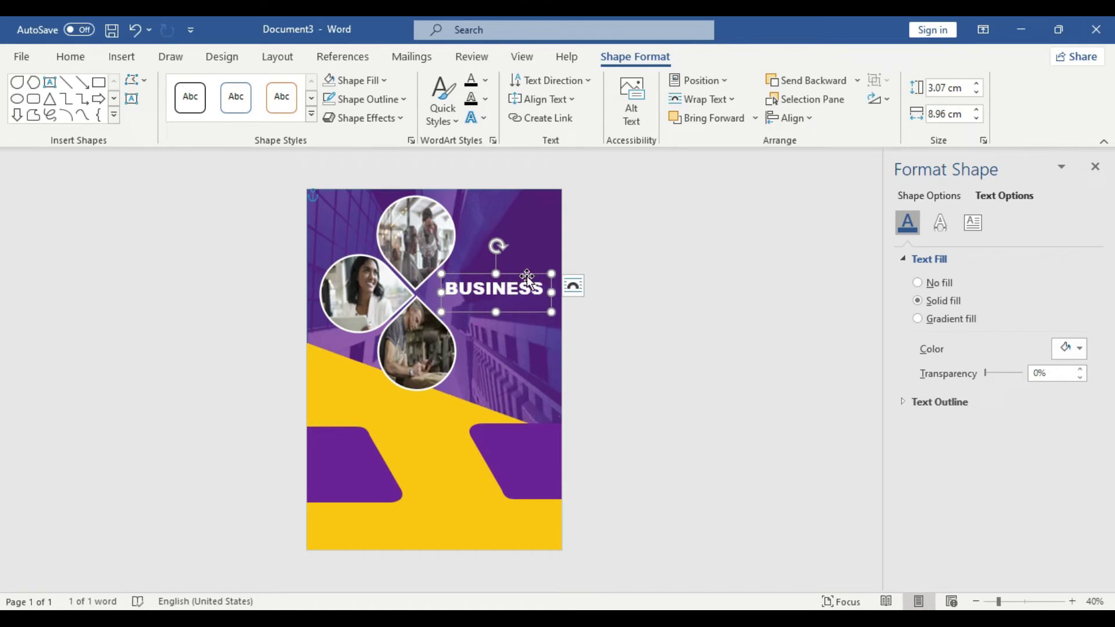
{"action": "left_click_drag", "start_coordinate": [496, 312], "coordinate": [499, 300]}
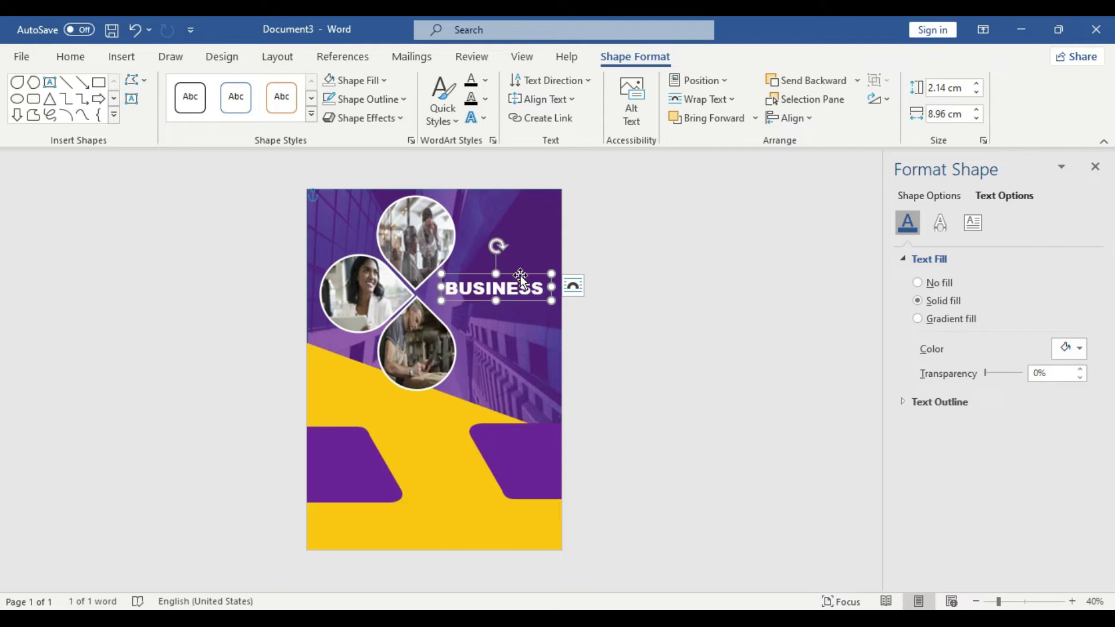
Paste a copy under BUSINESS, retype it as 'WITH US!!' and narrow the box to 8.42 cm.
{"action": "key", "text": "ctrl+v"}
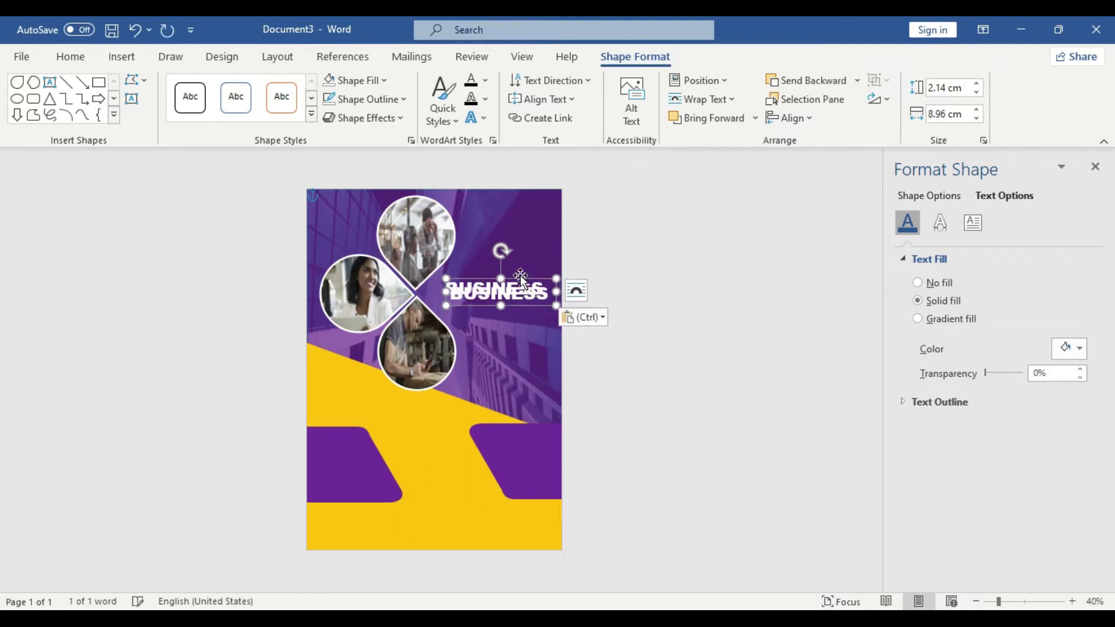
{"action": "left_click_drag", "start_coordinate": [526, 285], "coordinate": [522, 321]}
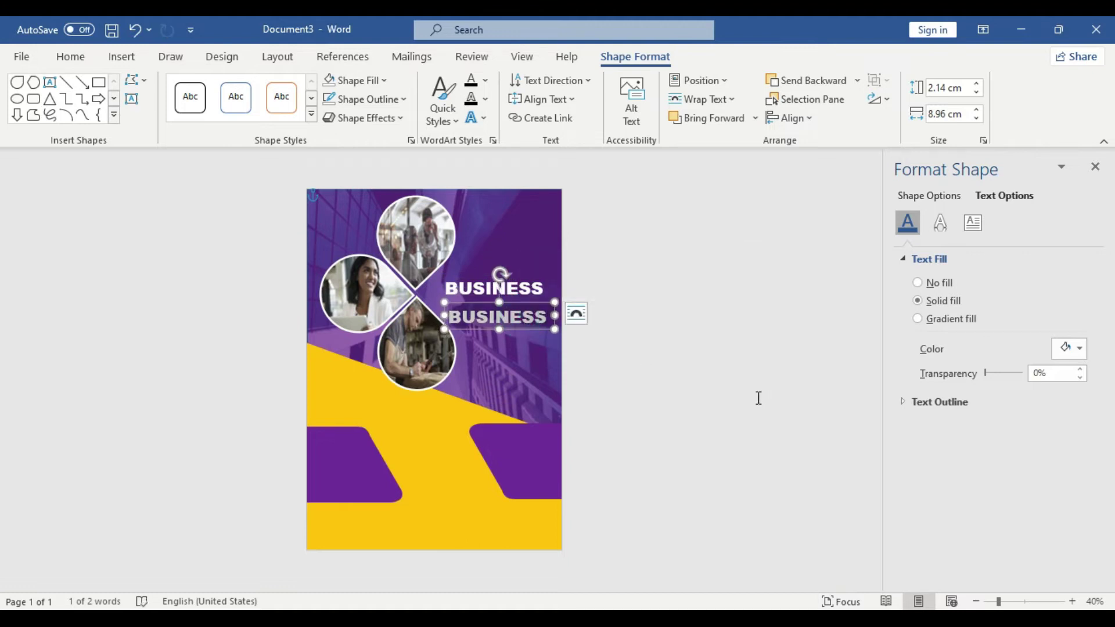
{"action": "type", "text": "WITH US"}
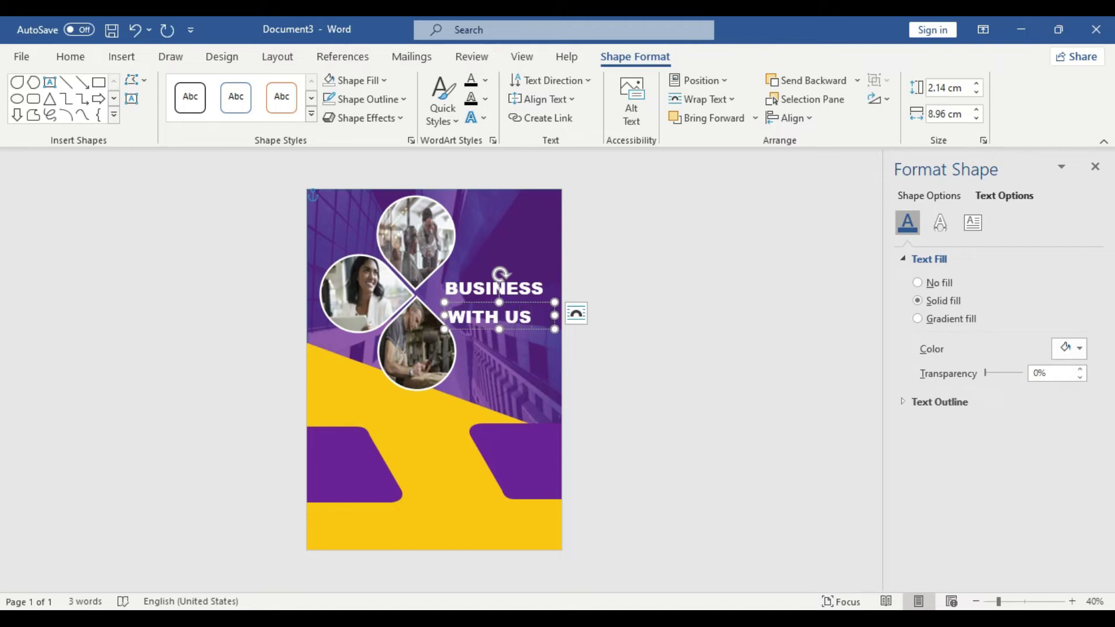
{"action": "type", "text": "1"}
{"action": "key", "text": "BackSpace"}
{"action": "type", "text": "!!"}
{"action": "left_click_drag", "start_coordinate": [554, 315], "coordinate": [527, 315]}
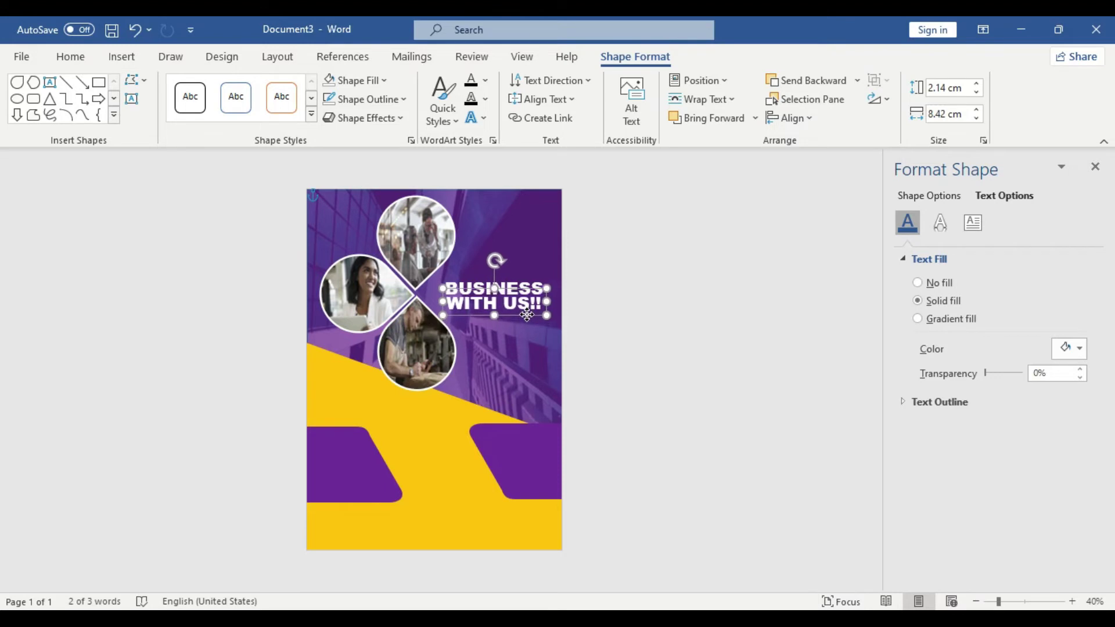
{"action": "left_click", "coordinate": [723, 319]}
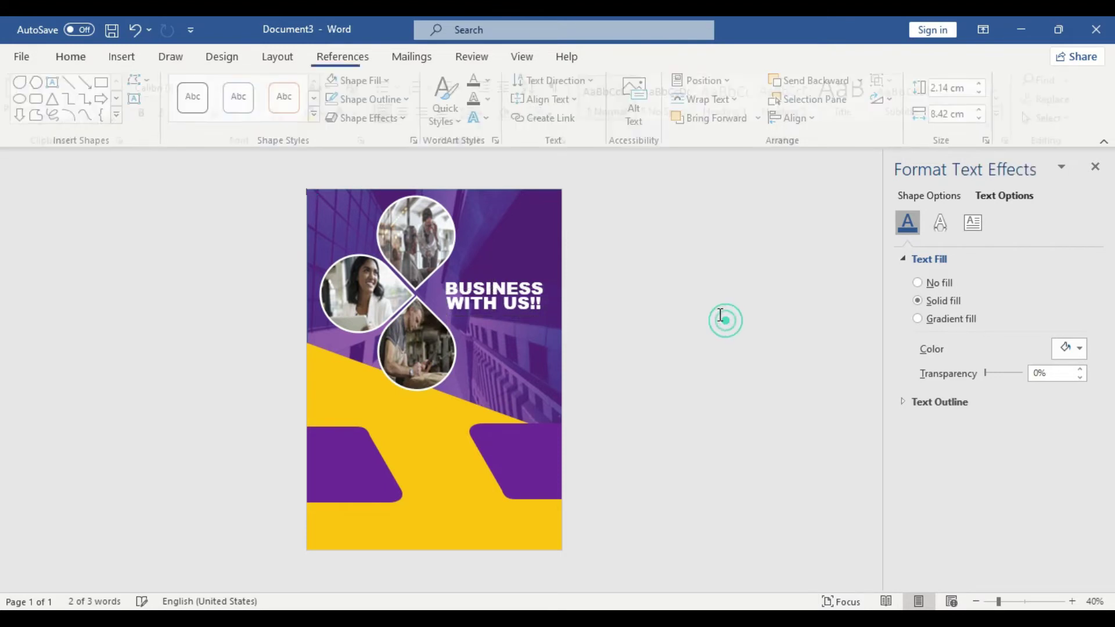
{"action": "left_click", "coordinate": [525, 318]}
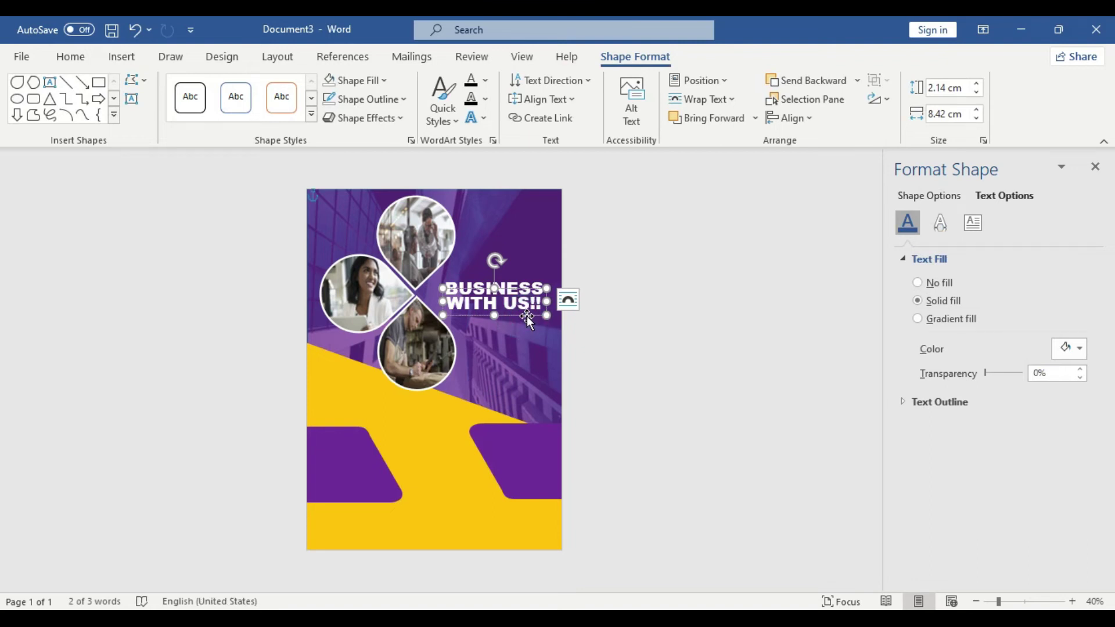
Paste another copy lower on the page and retype its text as 'Grow Your'.
{"action": "key", "text": "ctrl+v"}
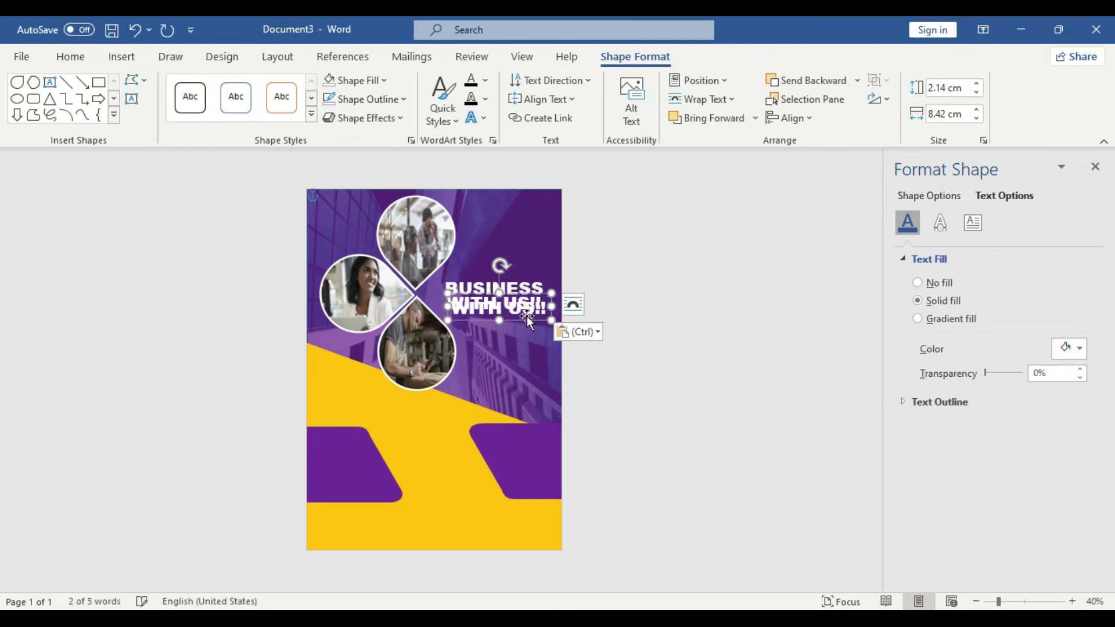
{"action": "left_click_drag", "start_coordinate": [527, 317], "coordinate": [520, 353]}
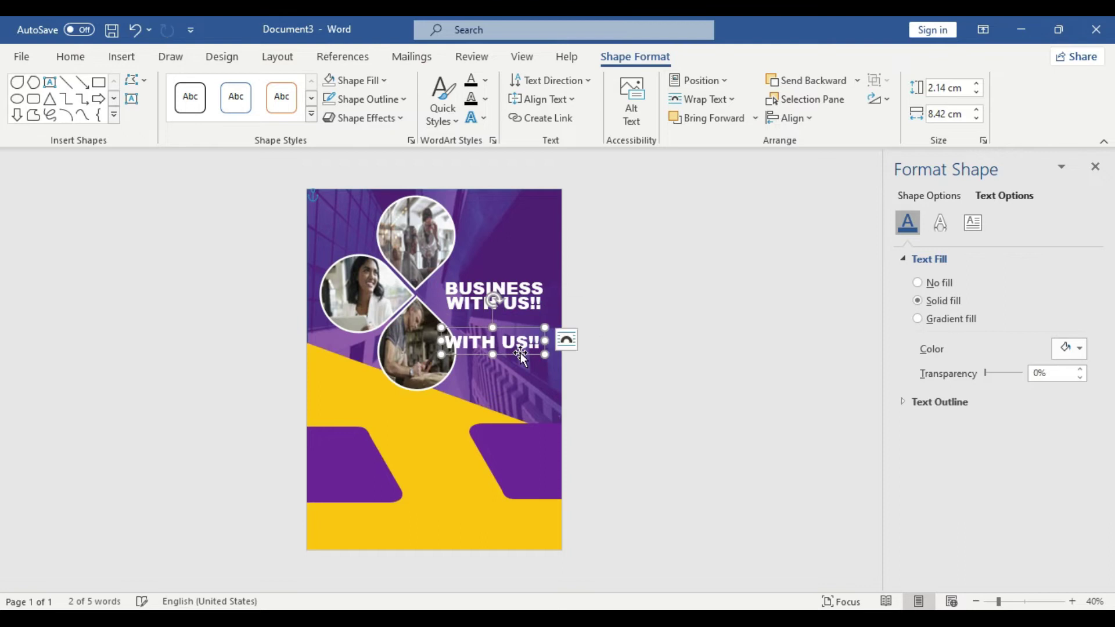
{"action": "triple_click", "coordinate": [504, 343]}
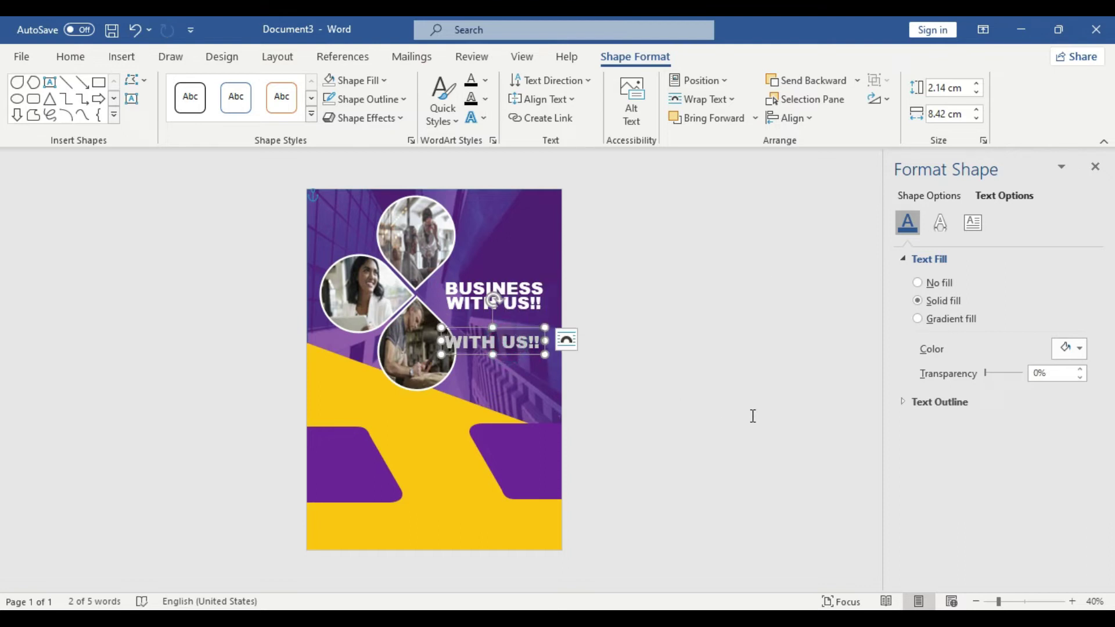
{"action": "type", "text": "gR"}
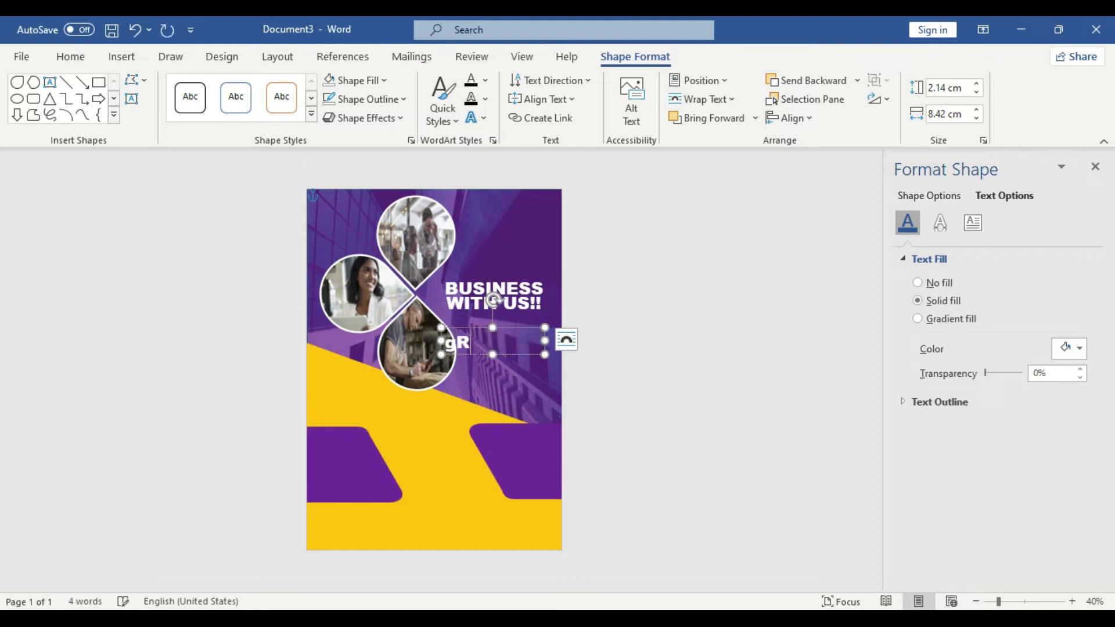
{"action": "key", "text": "BackSpace"}
{"action": "key", "text": "BackSpace"}
{"action": "type", "text": "Grow"}
{"action": "type", "text": " You"}
{"action": "key", "text": "BackSpace"}
{"action": "key", "text": "BackSpace"}
{"action": "key", "text": "BackSpace"}
{"action": "left_click", "coordinate": [432, 343]}
{"action": "key", "text": "ctrl+y"}
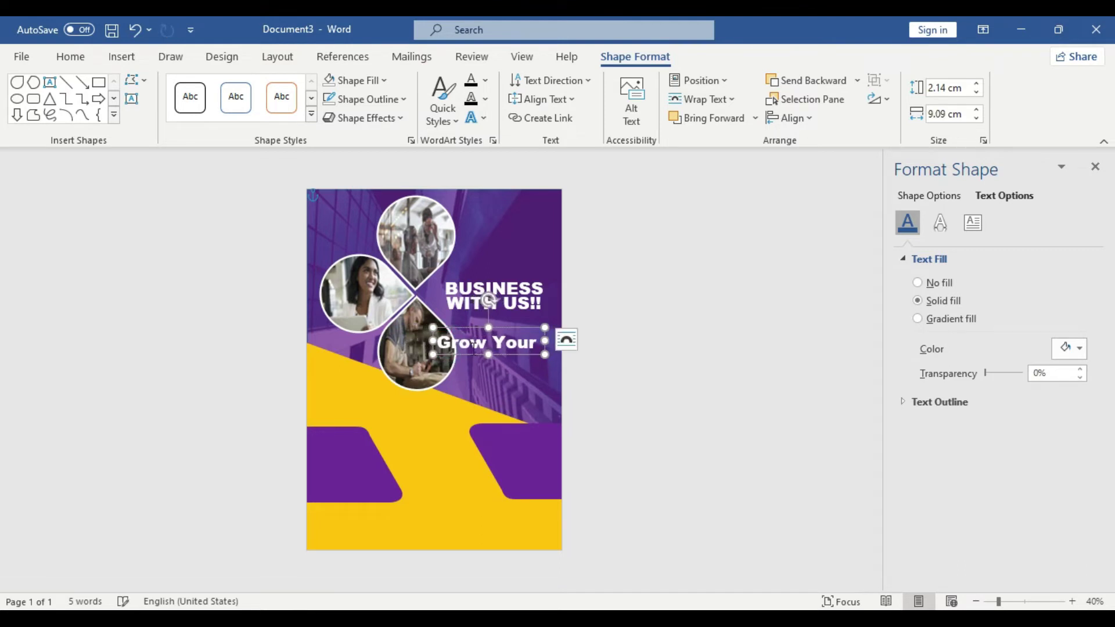
Colour 'Grow Your' yellow and set it in Freestyle Script.
{"action": "left_click_drag", "start_coordinate": [473, 347], "coordinate": [527, 348]}
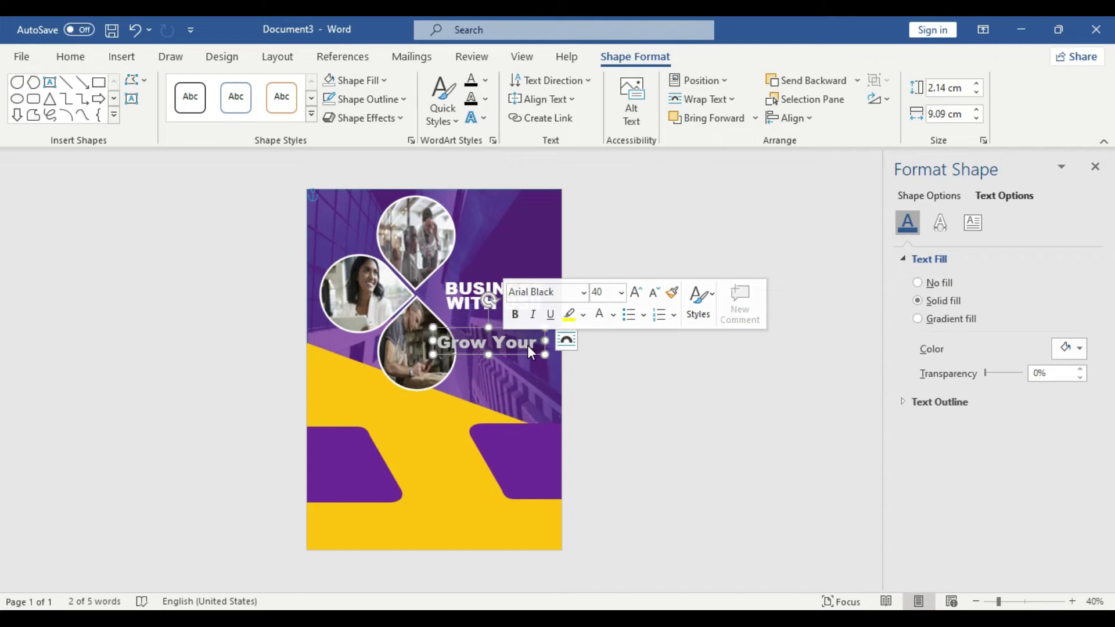
{"action": "left_click", "coordinate": [613, 321]}
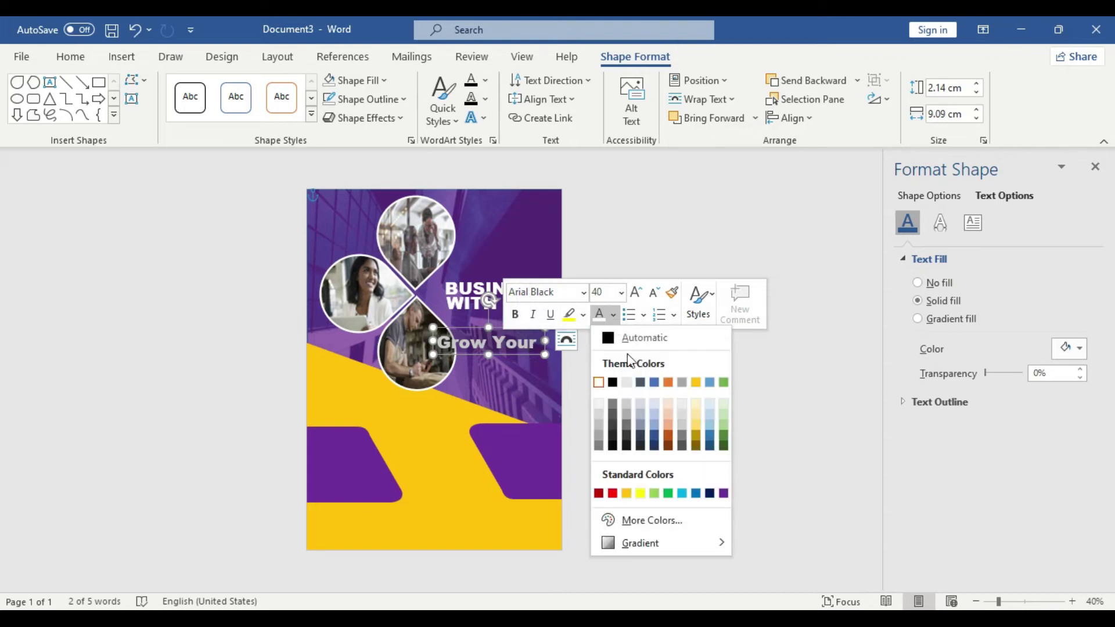
{"action": "left_click", "coordinate": [641, 493]}
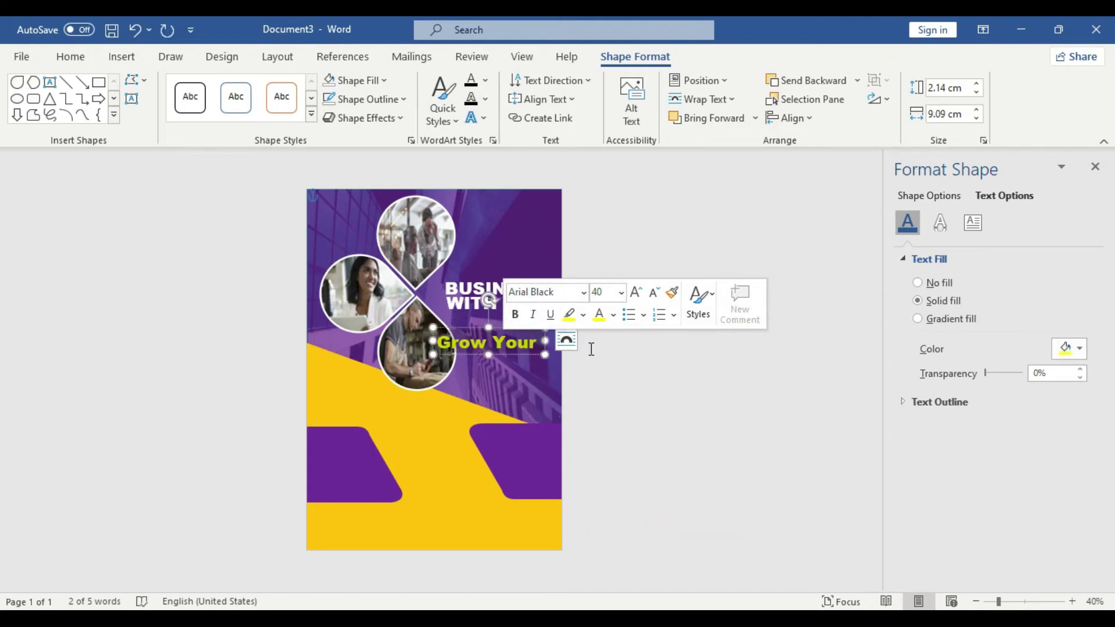
{"action": "left_click", "coordinate": [583, 294]}
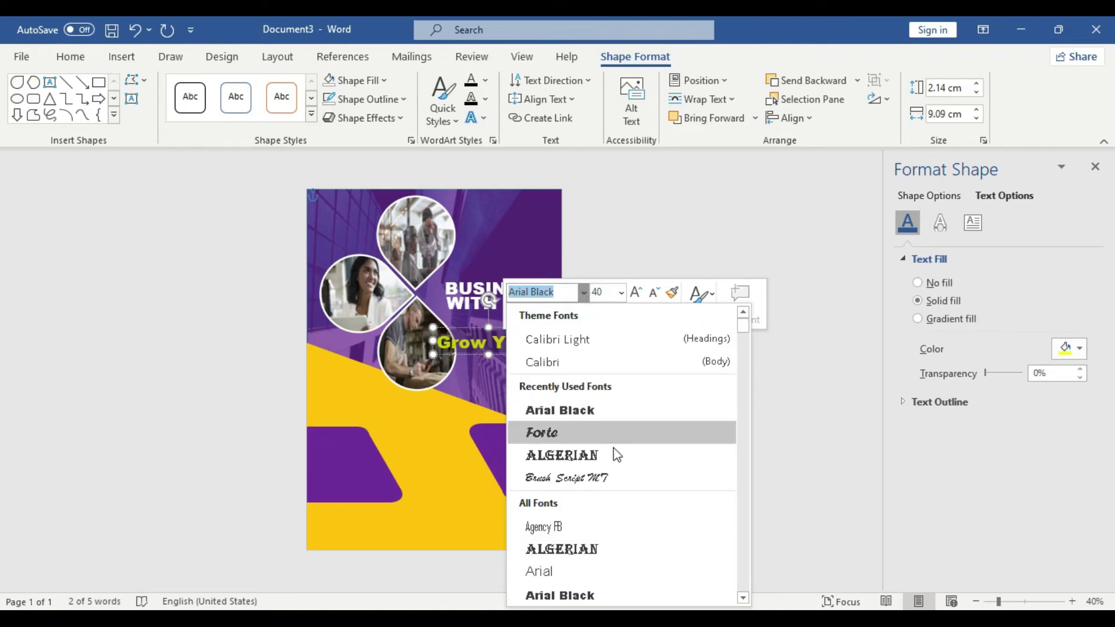
{"action": "scroll", "coordinate": [621, 476], "scroll_direction": "down", "scroll_amount": 2}
{"action": "scroll", "coordinate": [621, 476], "scroll_direction": "down", "scroll_amount": 2}
{"action": "scroll", "coordinate": [621, 476], "scroll_direction": "down", "scroll_amount": 3}
{"action": "scroll", "coordinate": [624, 482], "scroll_direction": "down", "scroll_amount": 3}
{"action": "scroll", "coordinate": [624, 482], "scroll_direction": "down", "scroll_amount": 2}
{"action": "scroll", "coordinate": [624, 482], "scroll_direction": "down", "scroll_amount": 3}
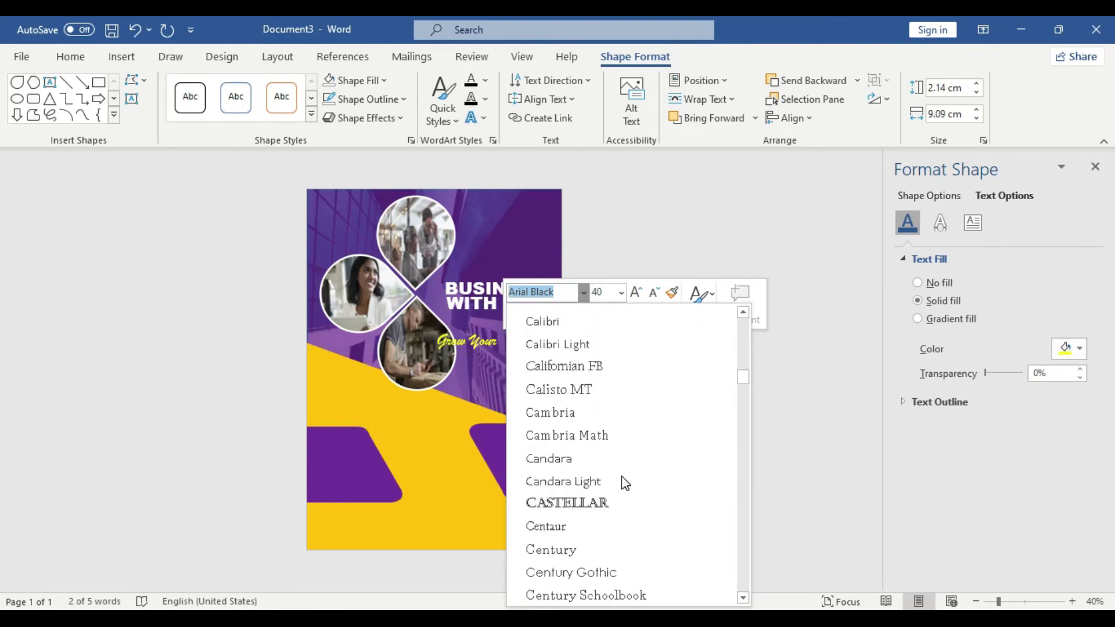
{"action": "scroll", "coordinate": [624, 482], "scroll_direction": "down", "scroll_amount": 2}
{"action": "scroll", "coordinate": [625, 482], "scroll_direction": "down", "scroll_amount": 3}
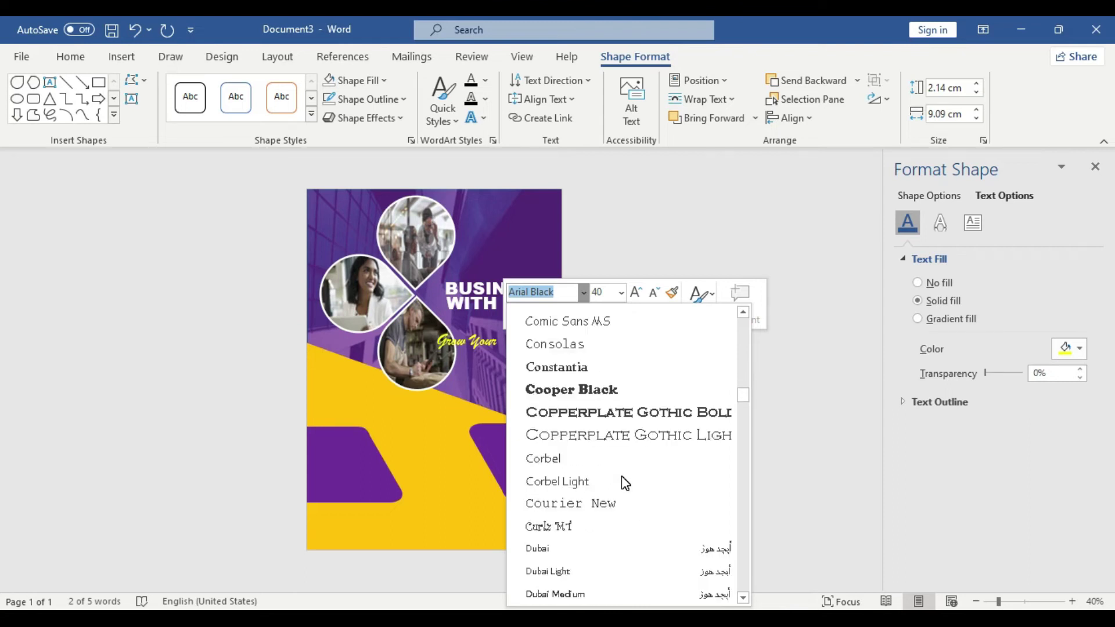
{"action": "scroll", "coordinate": [624, 482], "scroll_direction": "down", "scroll_amount": 1}
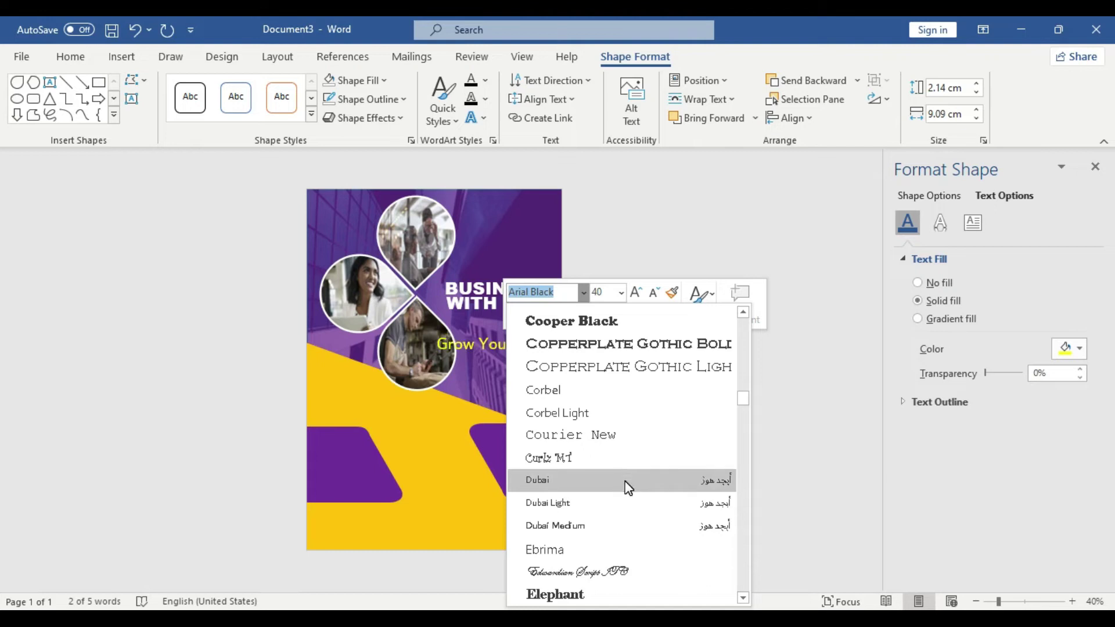
{"action": "scroll", "coordinate": [624, 484], "scroll_direction": "down", "scroll_amount": 1}
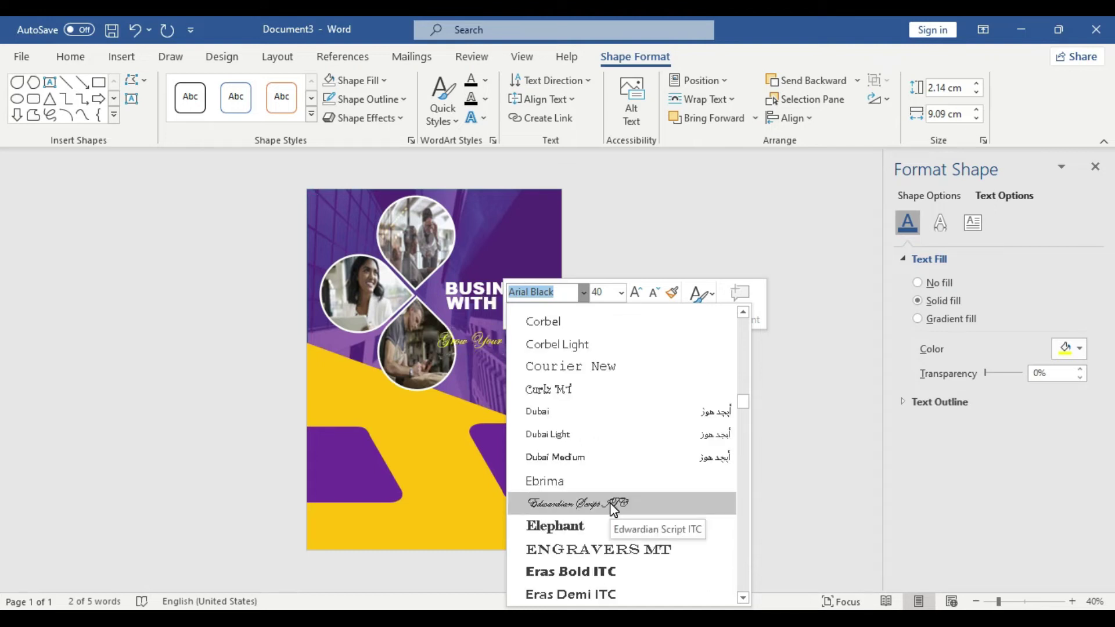
{"action": "scroll", "coordinate": [614, 509], "scroll_direction": "down", "scroll_amount": 2}
{"action": "scroll", "coordinate": [614, 509], "scroll_direction": "down", "scroll_amount": 2}
{"action": "scroll", "coordinate": [614, 510], "scroll_direction": "down", "scroll_amount": 1}
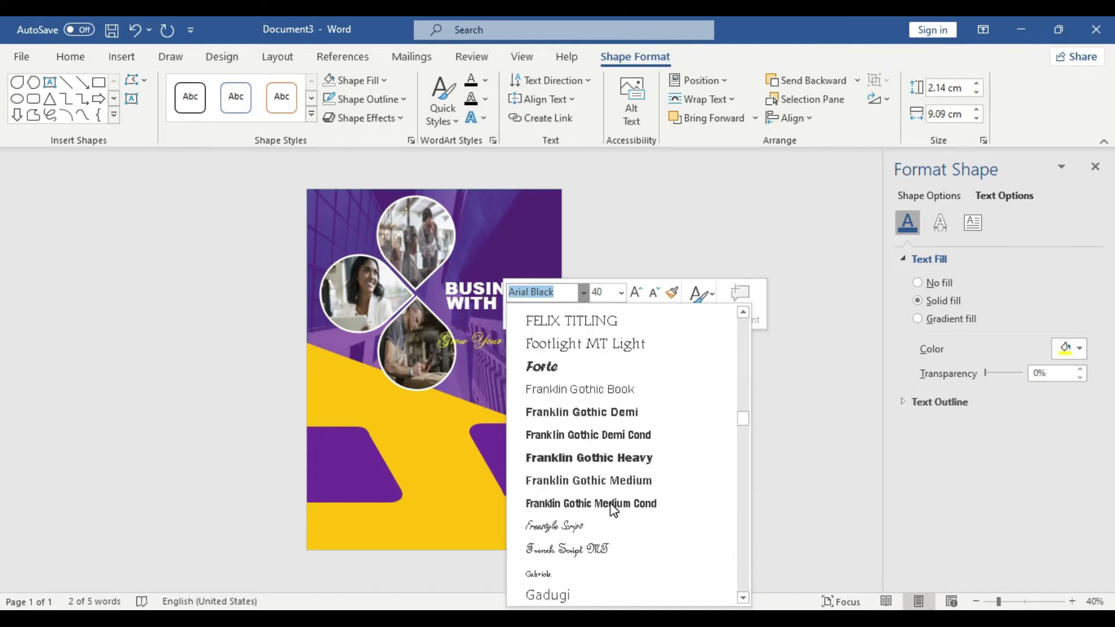
{"action": "left_click", "coordinate": [576, 523]}
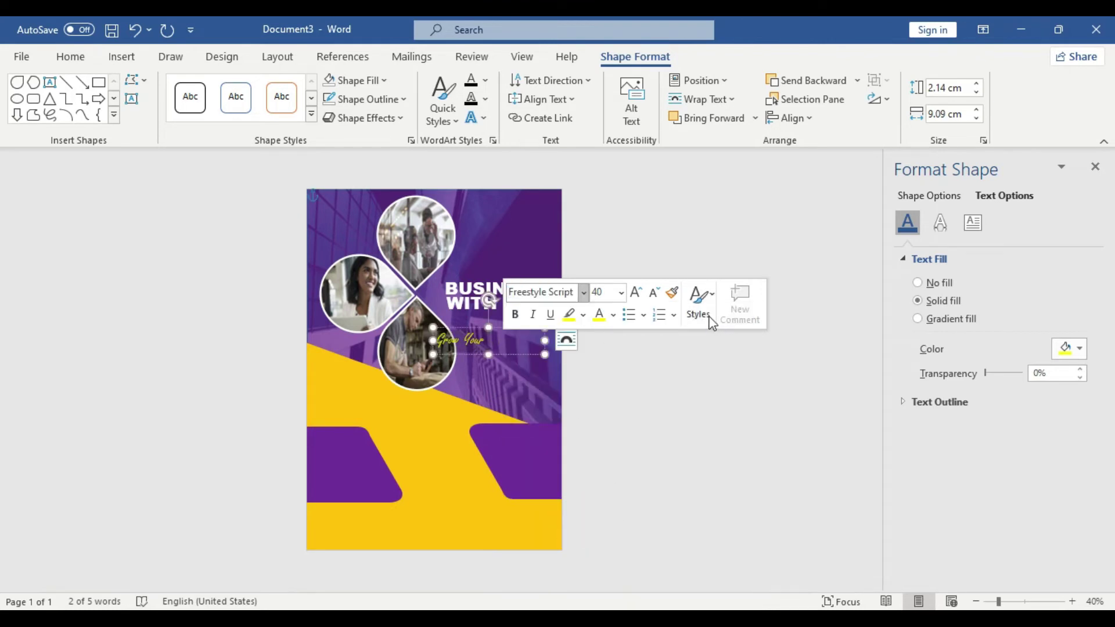
Enlarge 'Grow Your' to 70 pt and stretch its box taller to fit.
{"action": "left_click", "coordinate": [605, 291]}
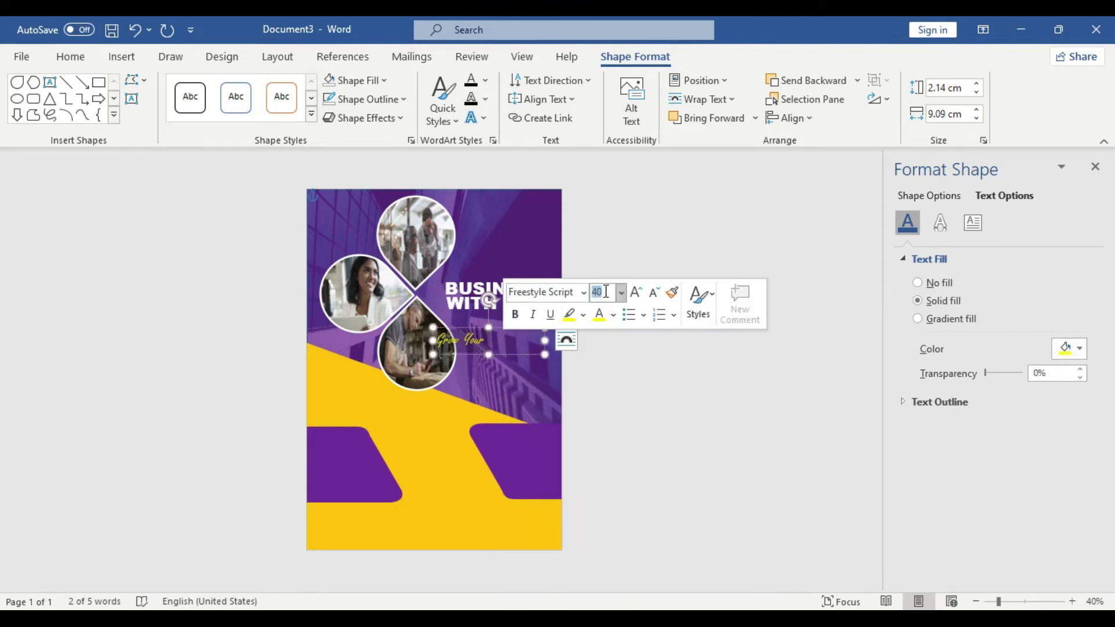
{"action": "type", "text": "60"}
{"action": "key", "text": "Return"}
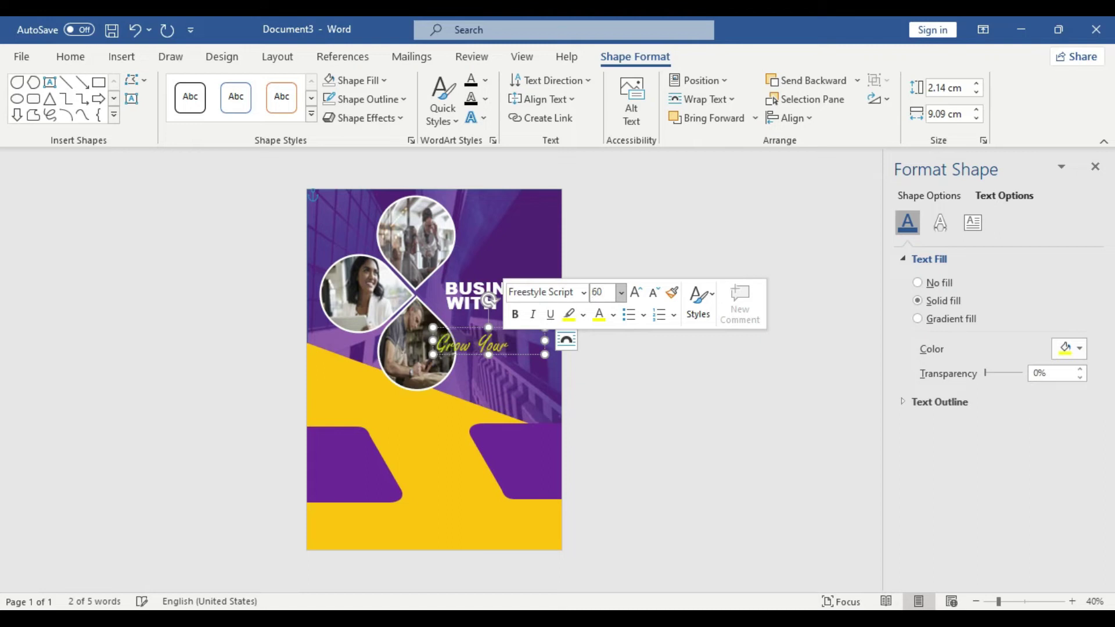
{"action": "left_click", "coordinate": [604, 292]}
{"action": "type", "text": "70"}
{"action": "key", "text": "Return"}
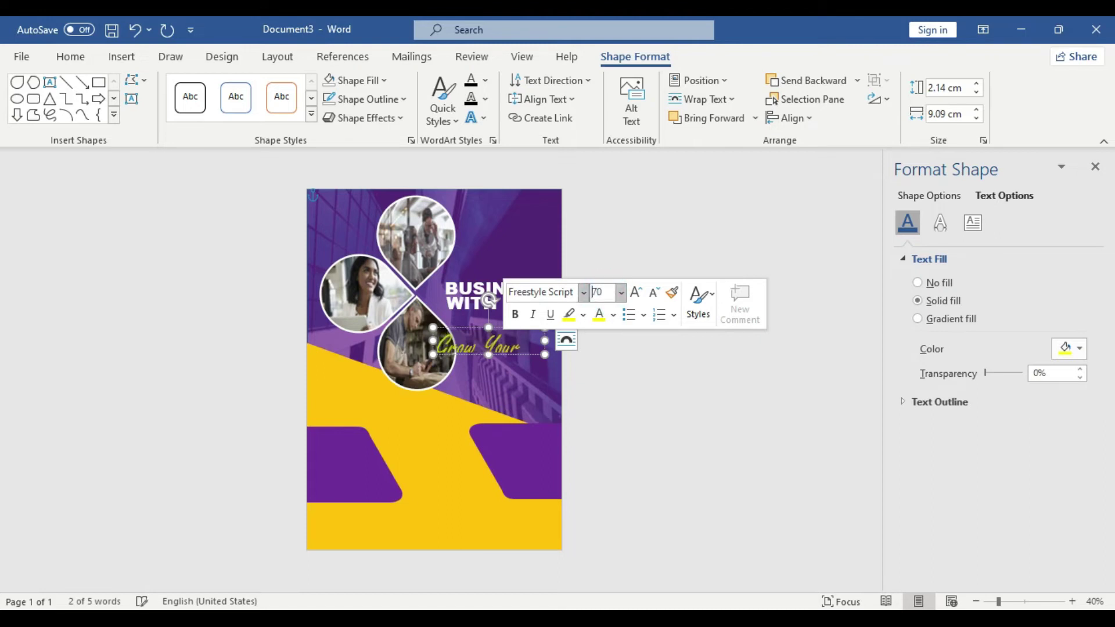
{"action": "left_click_drag", "start_coordinate": [489, 354], "coordinate": [489, 368]}
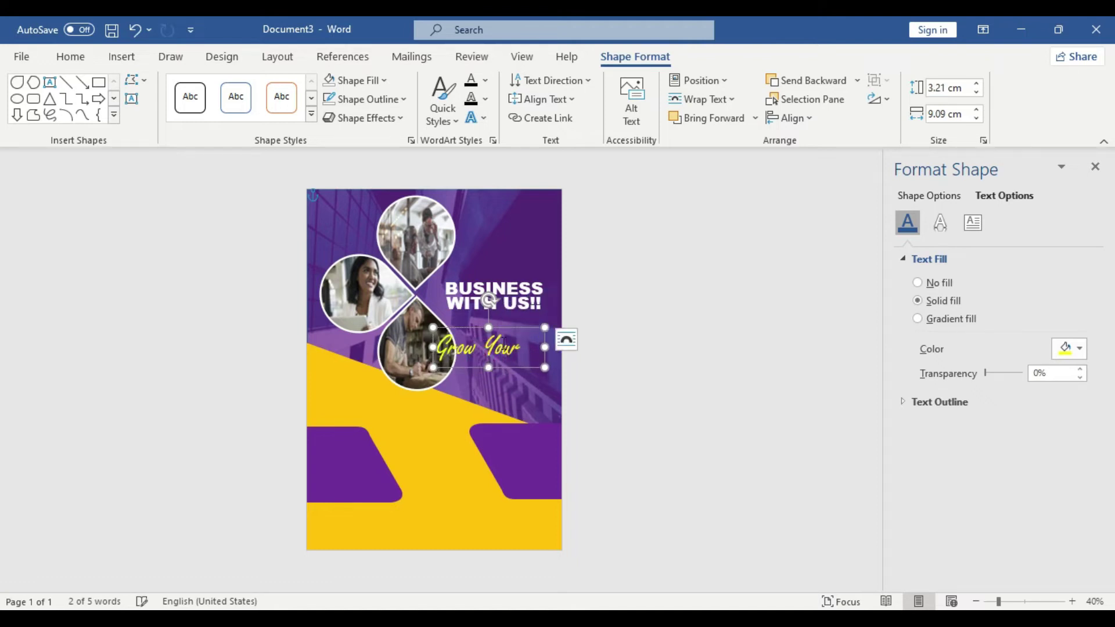
Make 'Grow Your' bold at 80 pt and move it above BUSINESS WITH US!!
{"action": "left_click", "coordinate": [503, 347]}
{"action": "left_click", "coordinate": [513, 314]}
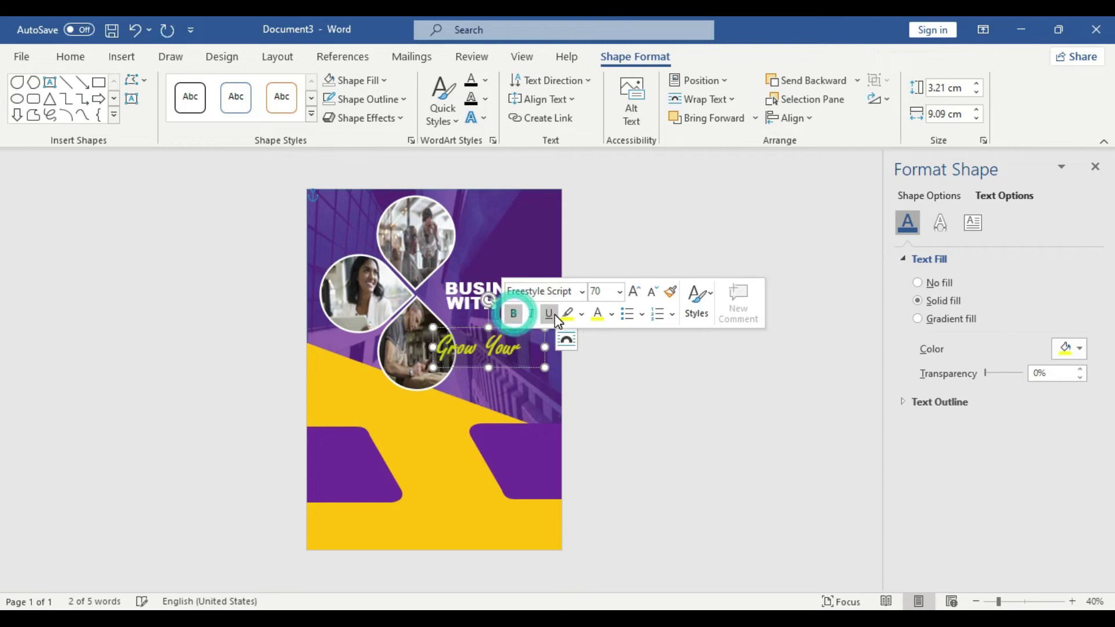
{"action": "left_click", "coordinate": [609, 292]}
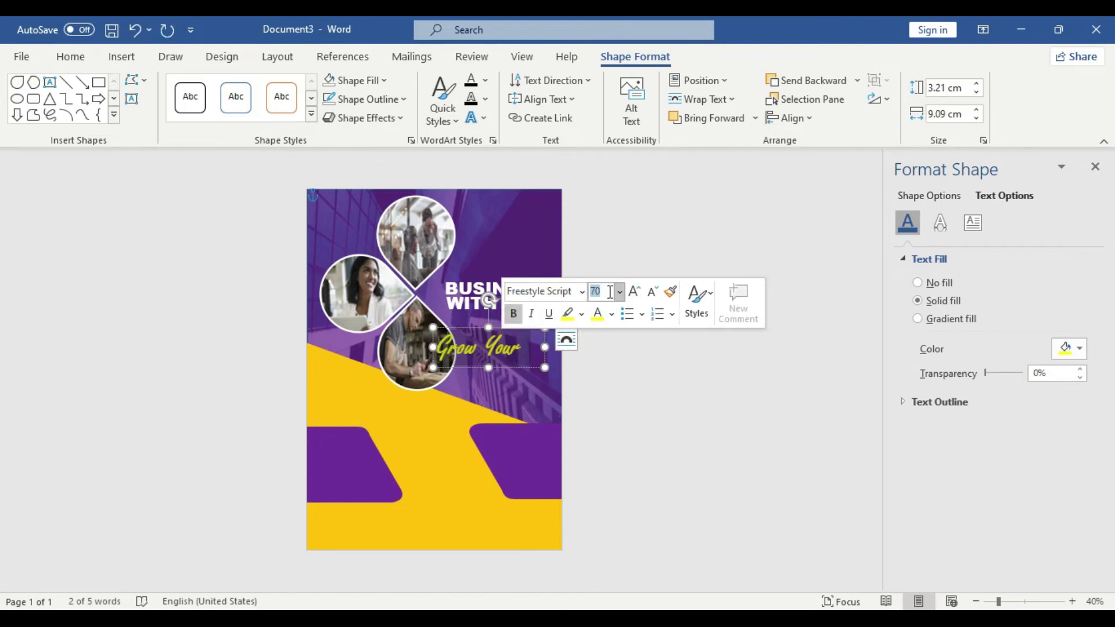
{"action": "type", "text": "80"}
{"action": "key", "text": "Return"}
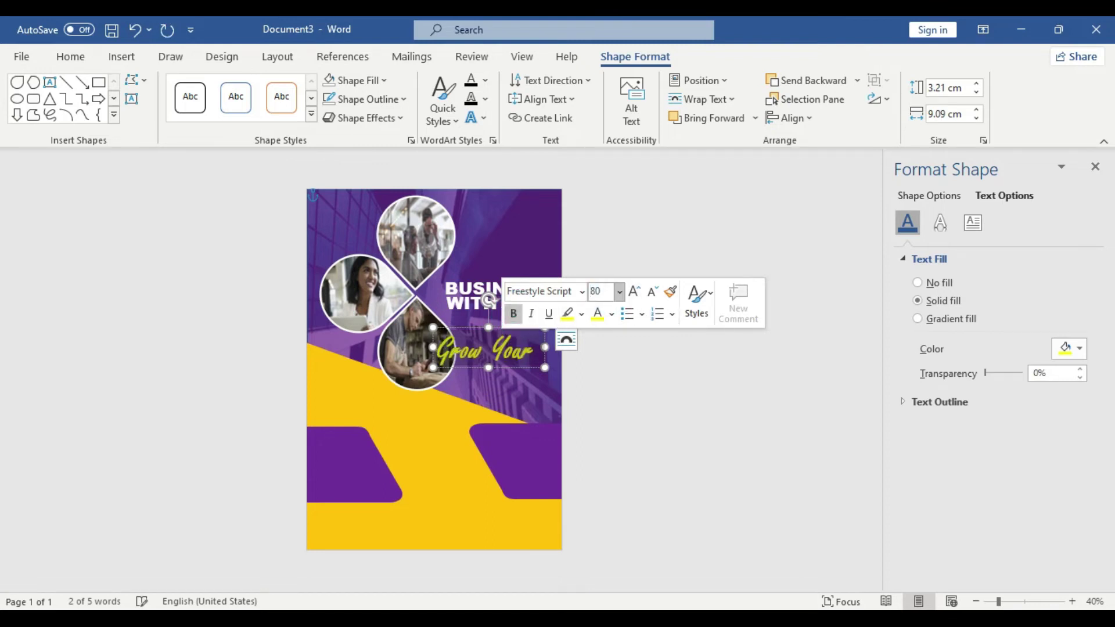
{"action": "left_click_drag", "start_coordinate": [534, 368], "coordinate": [544, 290]}
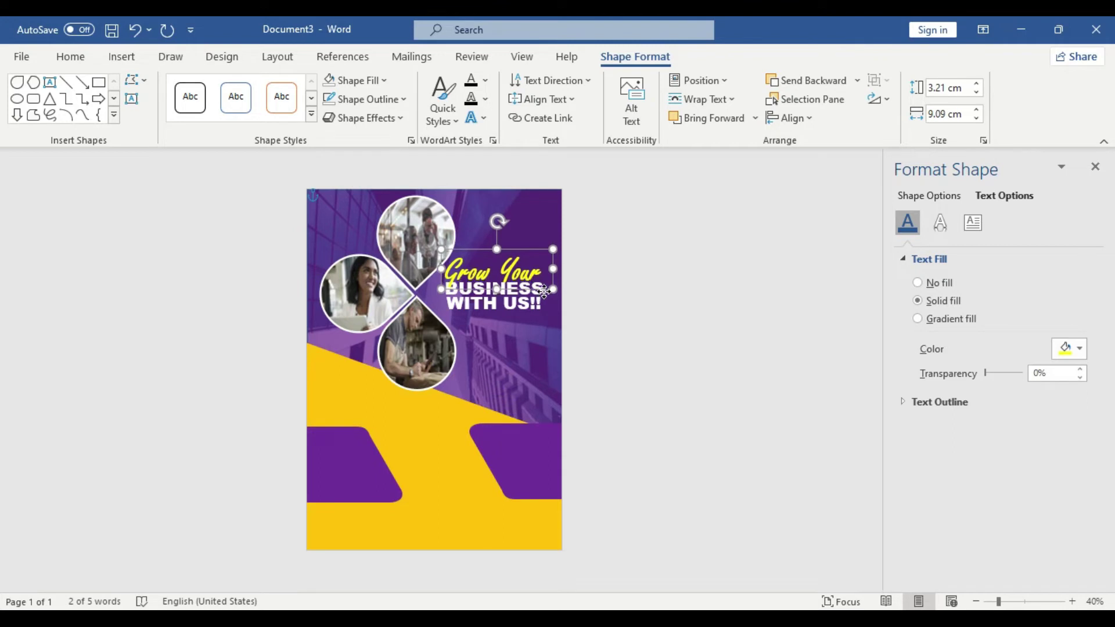
Recolour the 'Grow Your' script text gold.
{"action": "left_click", "coordinate": [709, 356]}
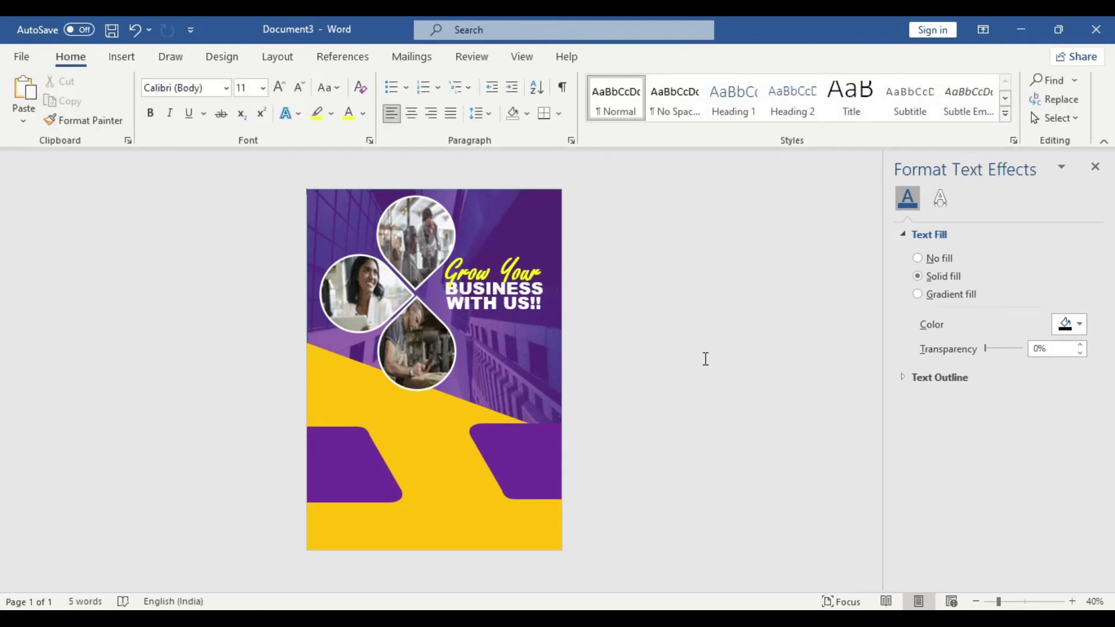
{"action": "left_click", "coordinate": [523, 266]}
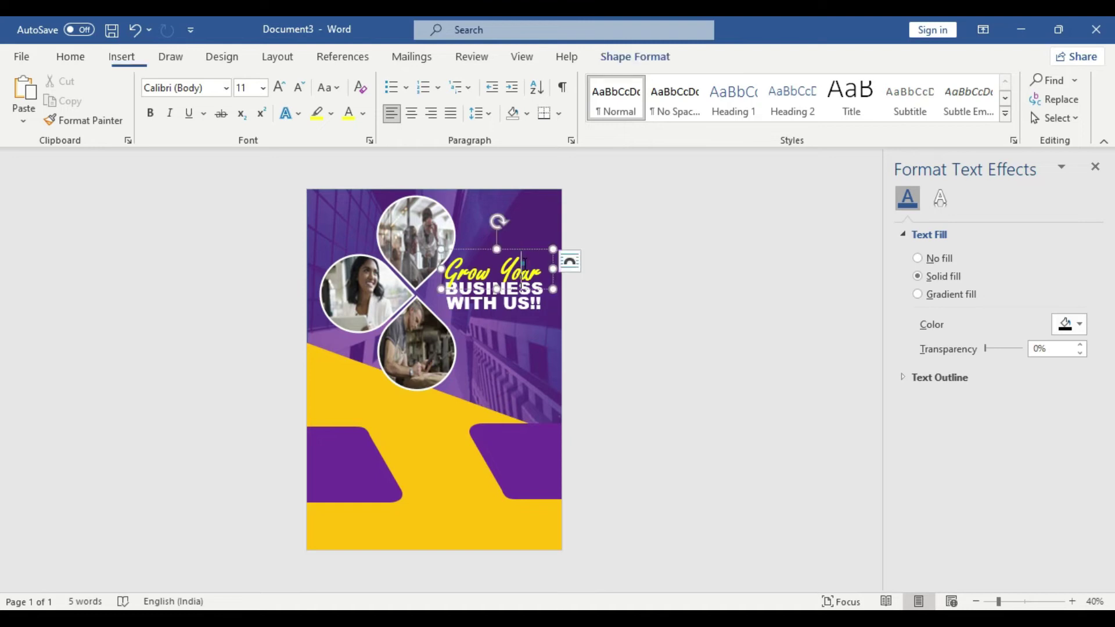
{"action": "triple_click", "coordinate": [524, 265]}
{"action": "left_click", "coordinate": [632, 235]}
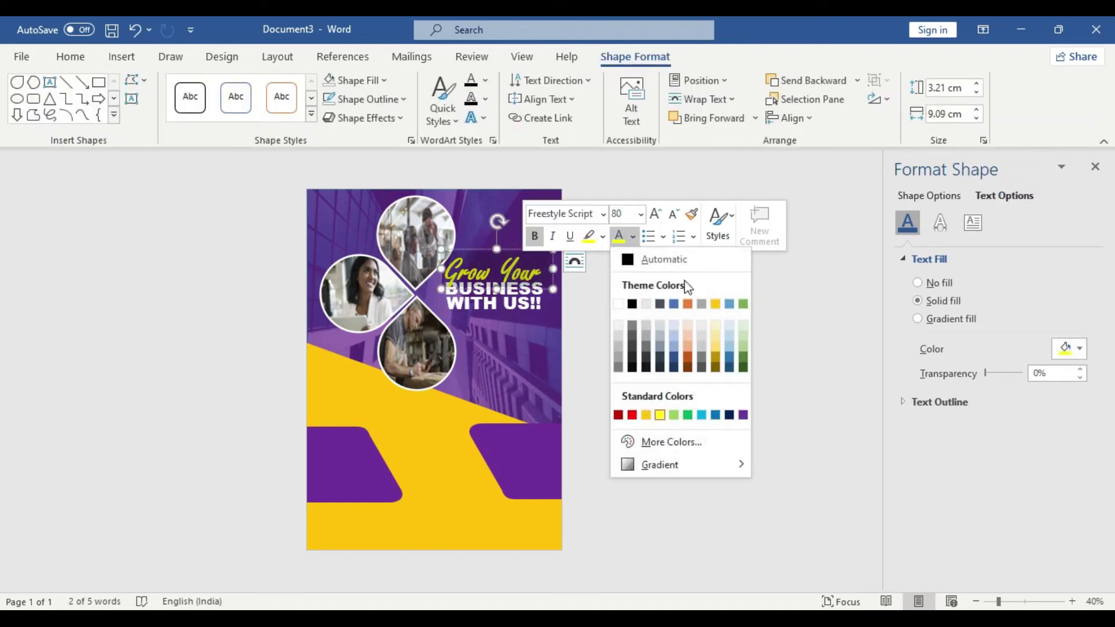
{"action": "left_click", "coordinate": [716, 304]}
{"action": "left_click", "coordinate": [717, 373]}
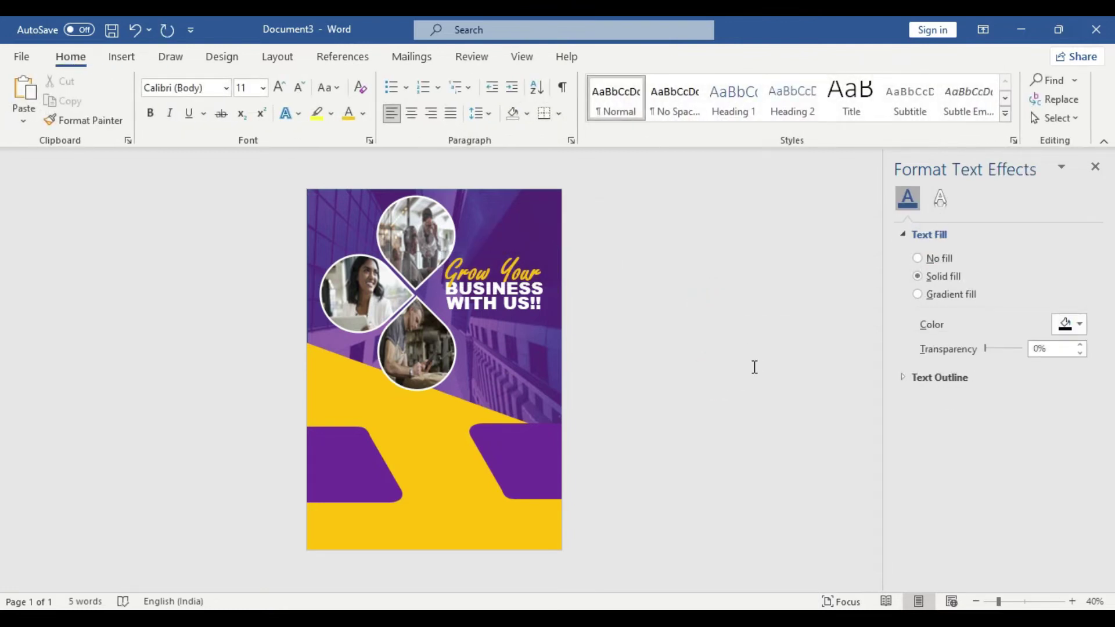
Duplicate the BUSINESS WITH US!! text box and drag the copy to the top of the poster.
{"action": "left_click", "coordinate": [617, 256]}
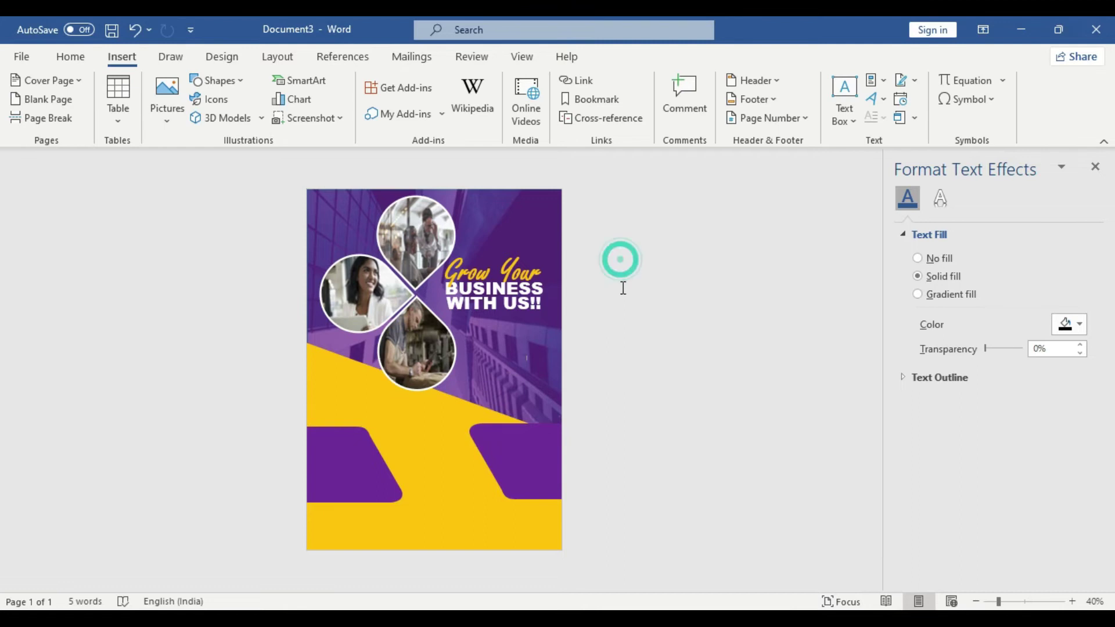
{"action": "left_click", "coordinate": [529, 315]}
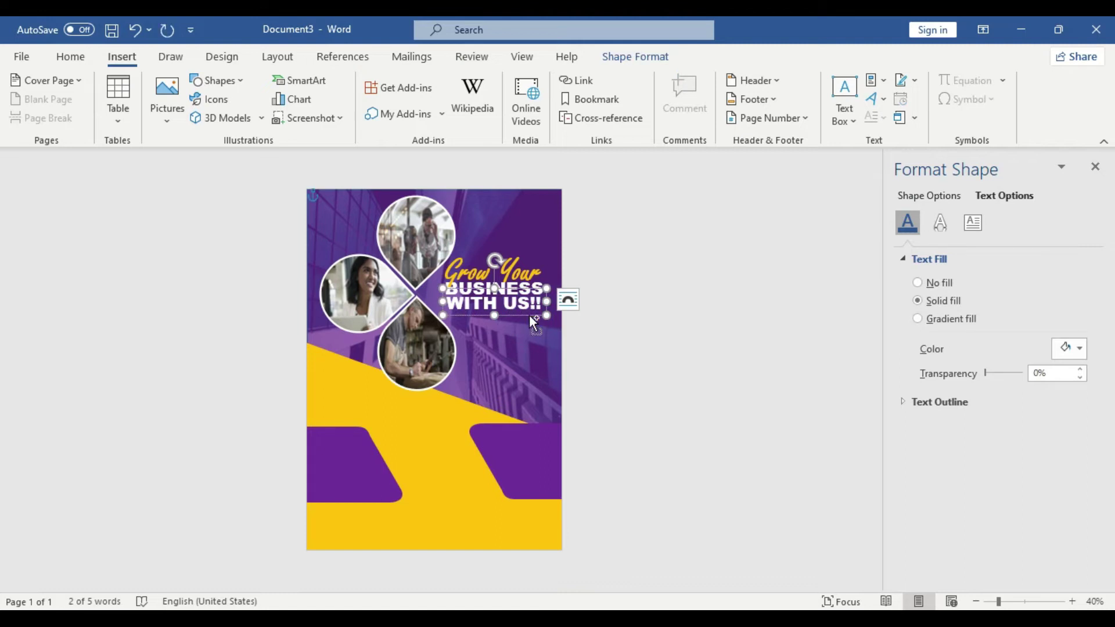
{"action": "key", "text": "ctrl+v"}
{"action": "left_click_drag", "start_coordinate": [527, 323], "coordinate": [526, 235]}
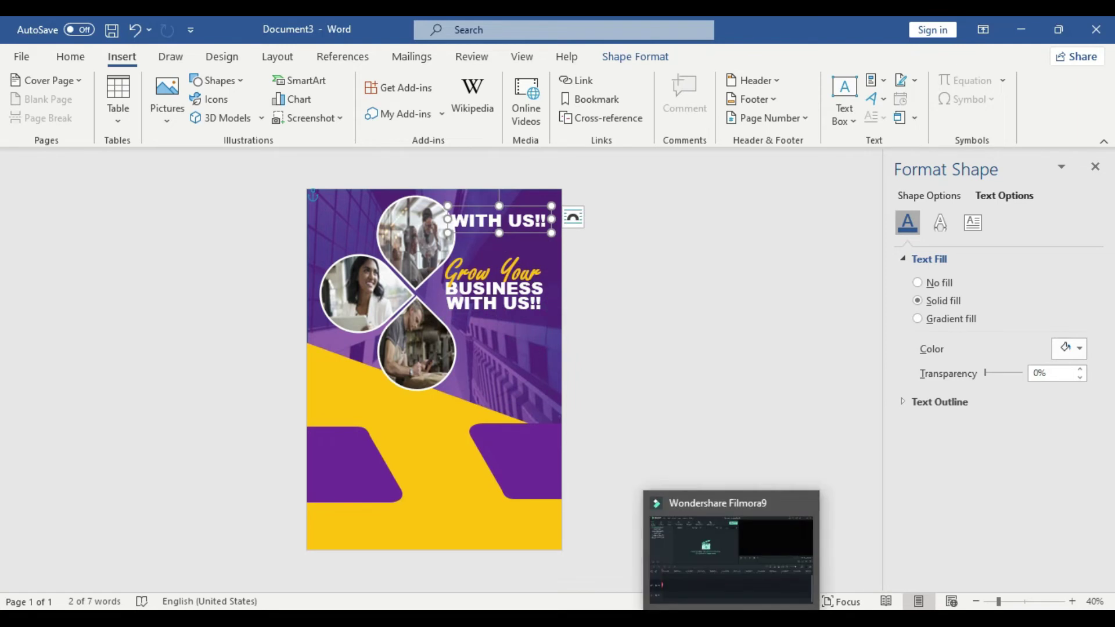
Select the last Lorem Ipsum sentence in the TEXT SAMPLE Notepad file.
{"action": "left_click", "coordinate": [738, 555]}
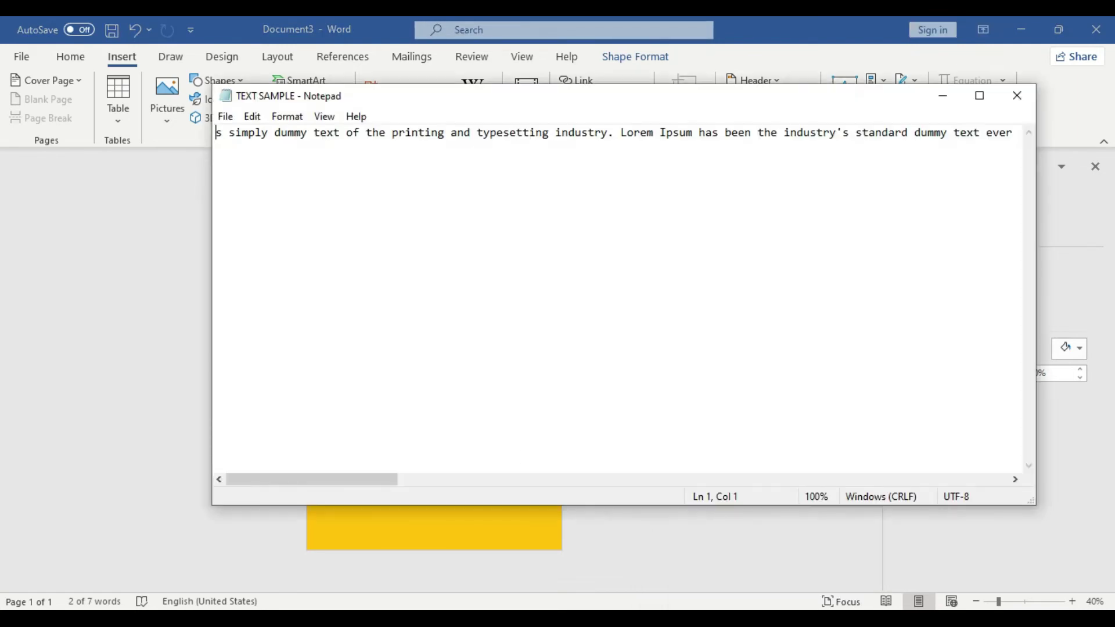
{"action": "double_click", "coordinate": [485, 133]}
{"action": "left_click", "coordinate": [488, 133]}
{"action": "key", "text": "ctrl+a"}
{"action": "left_click", "coordinate": [485, 133]}
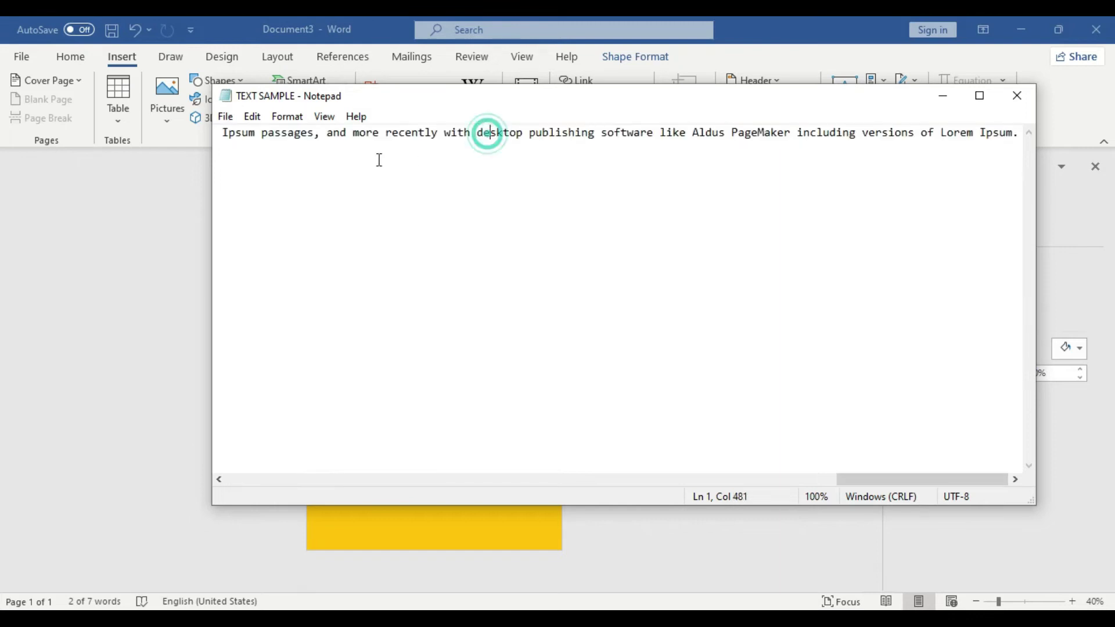
{"action": "mouse_move", "coordinate": [220, 132]}
{"action": "left_mouse_down"}
{"action": "mouse_move", "coordinate": [572, 162]}
{"action": "mouse_move", "coordinate": [1013, 164]}
{"action": "left_mouse_up"}
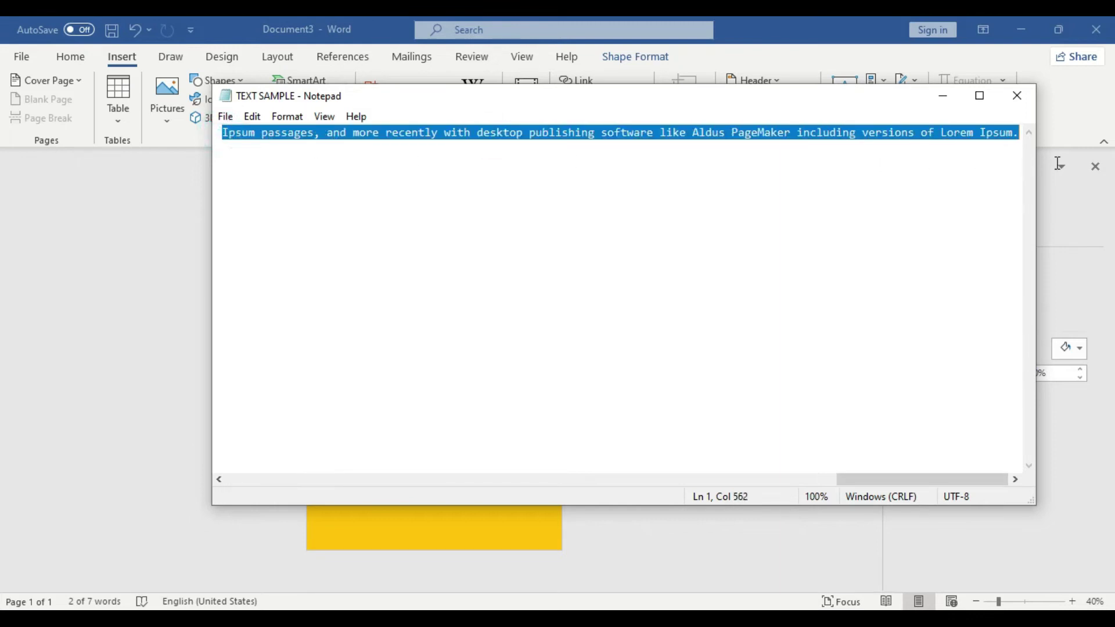
Paste the Lorem Ipsum passage into the top text box and set it to 10 pt.
{"action": "left_click", "coordinate": [943, 97]}
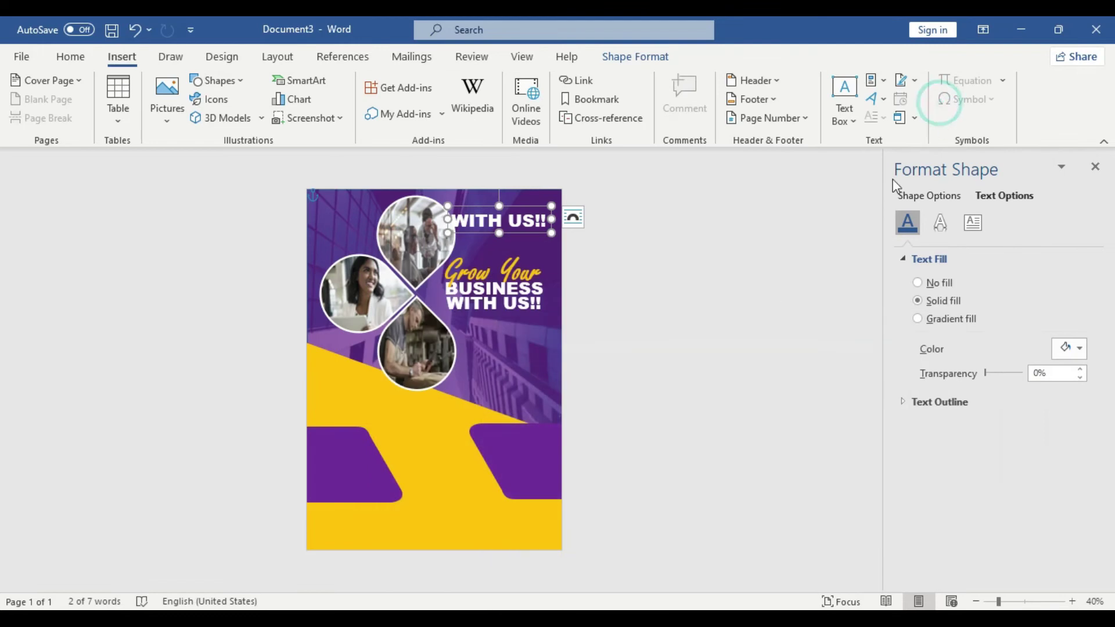
{"action": "triple_click", "coordinate": [518, 221]}
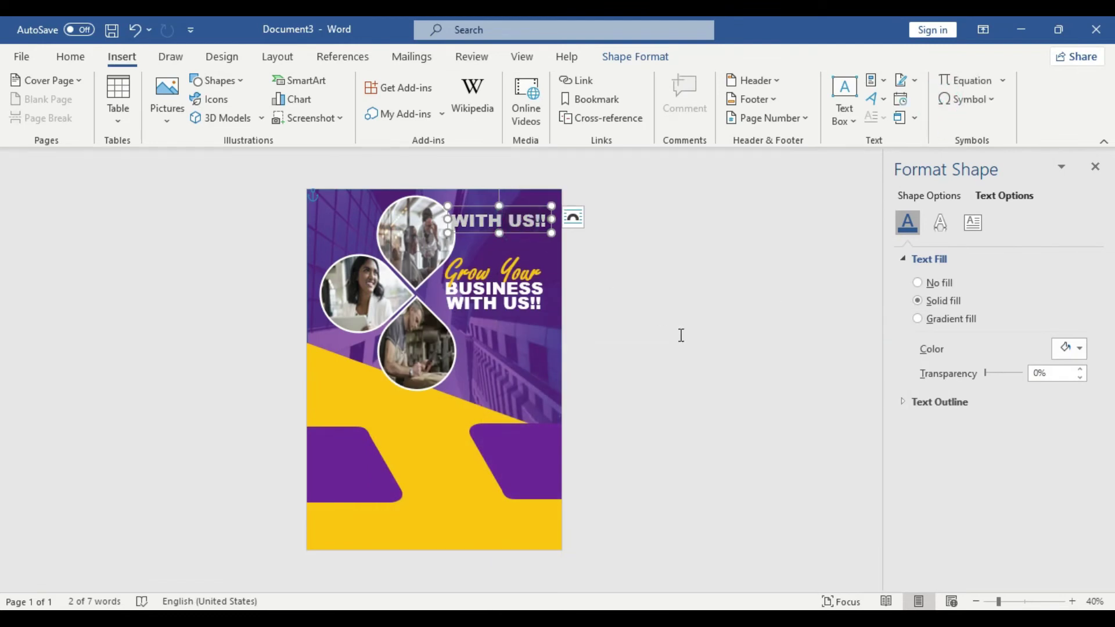
{"action": "key", "text": "ctrl+v"}
{"action": "left_click", "coordinate": [498, 221]}
{"action": "triple_click", "coordinate": [498, 221]}
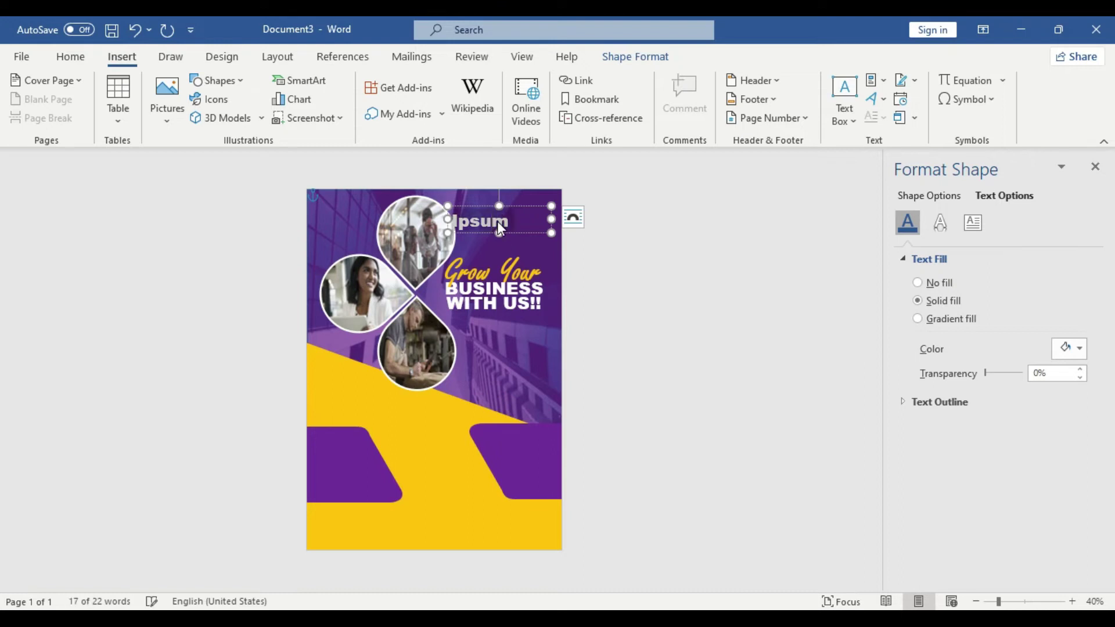
{"action": "right_click", "coordinate": [497, 221]}
{"action": "left_click", "coordinate": [604, 169]}
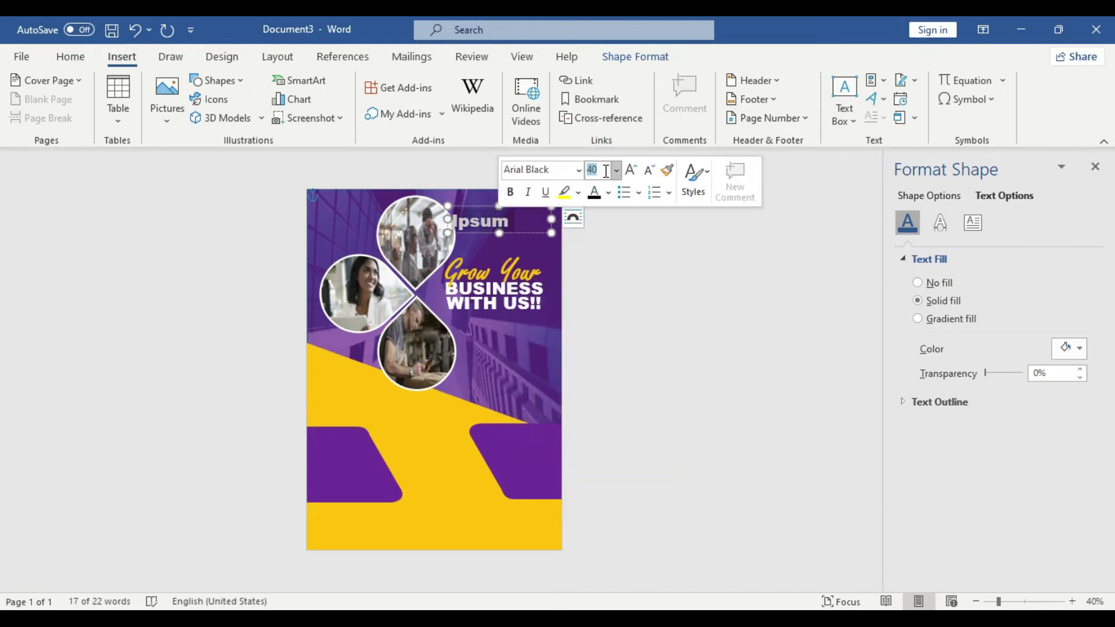
{"action": "type", "text": "10"}
{"action": "key", "text": "Return"}
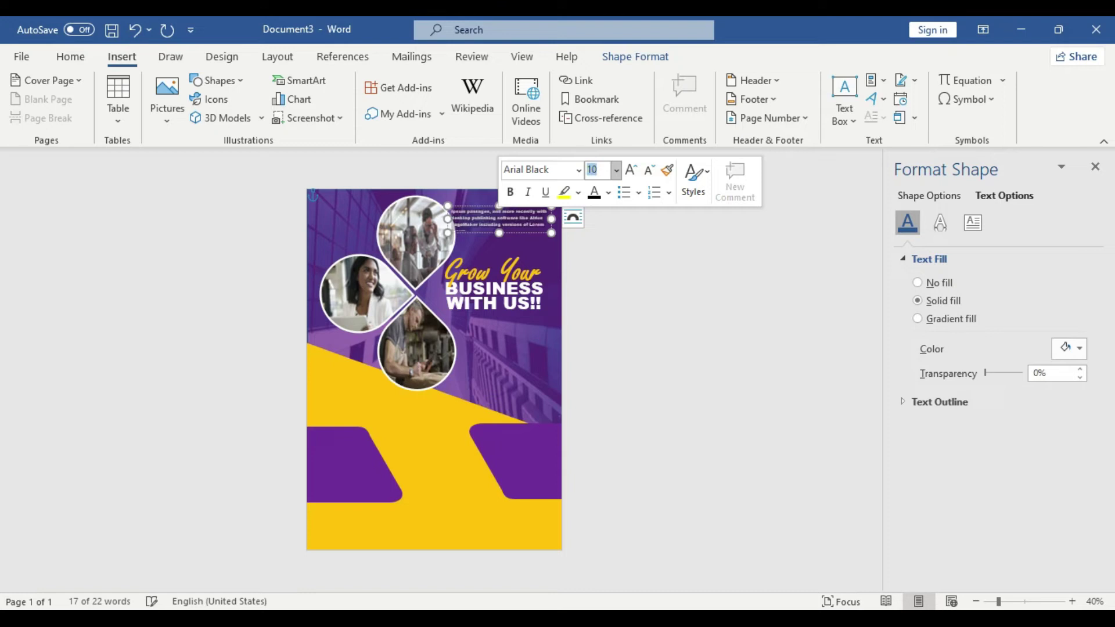
Resize the paragraph box so it wraps to four lines, then fit it into the top-right corner.
{"action": "mouse_move", "coordinate": [501, 234]}
{"action": "left_mouse_down"}
{"action": "mouse_move", "coordinate": [532, 221]}
{"action": "mouse_move", "coordinate": [534, 247]}
{"action": "left_mouse_up"}
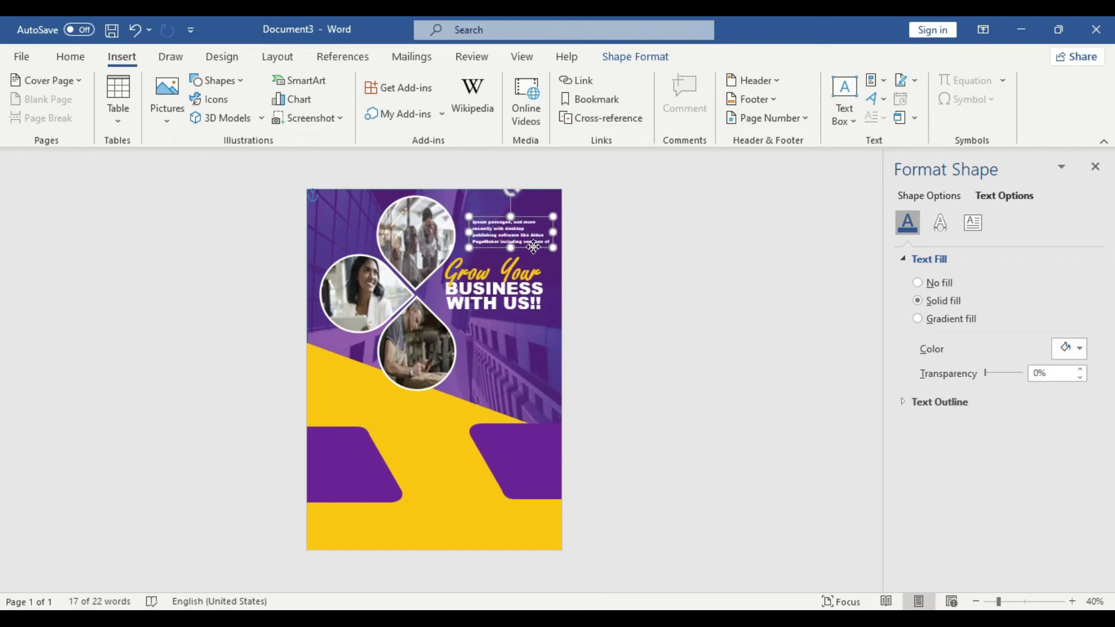
{"action": "left_click_drag", "start_coordinate": [532, 243], "coordinate": [530, 233]}
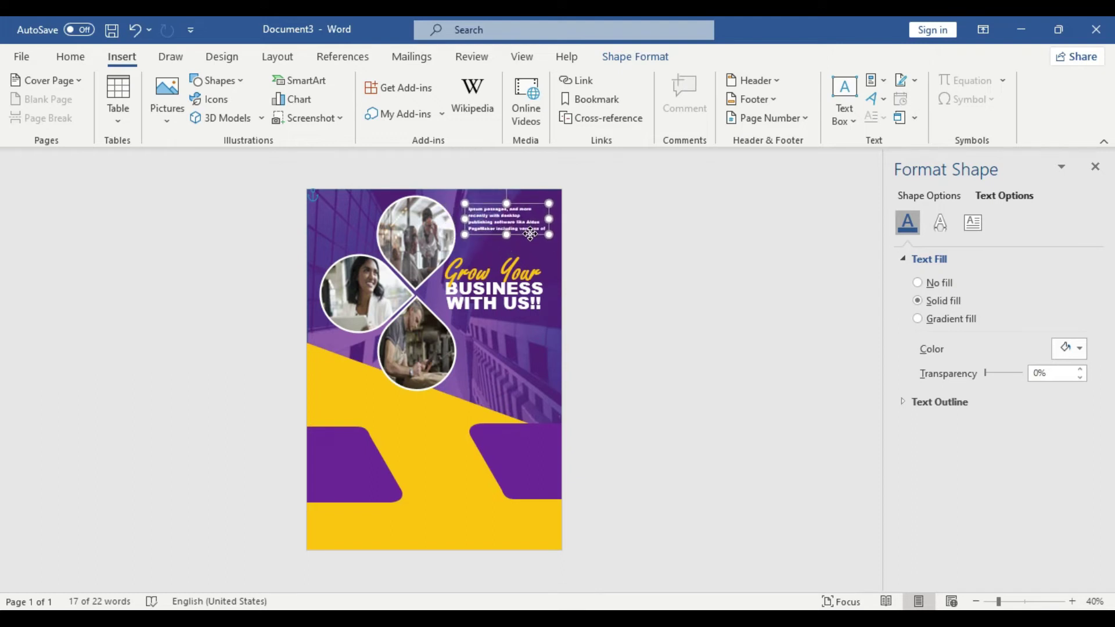
{"action": "left_click", "coordinate": [648, 258]}
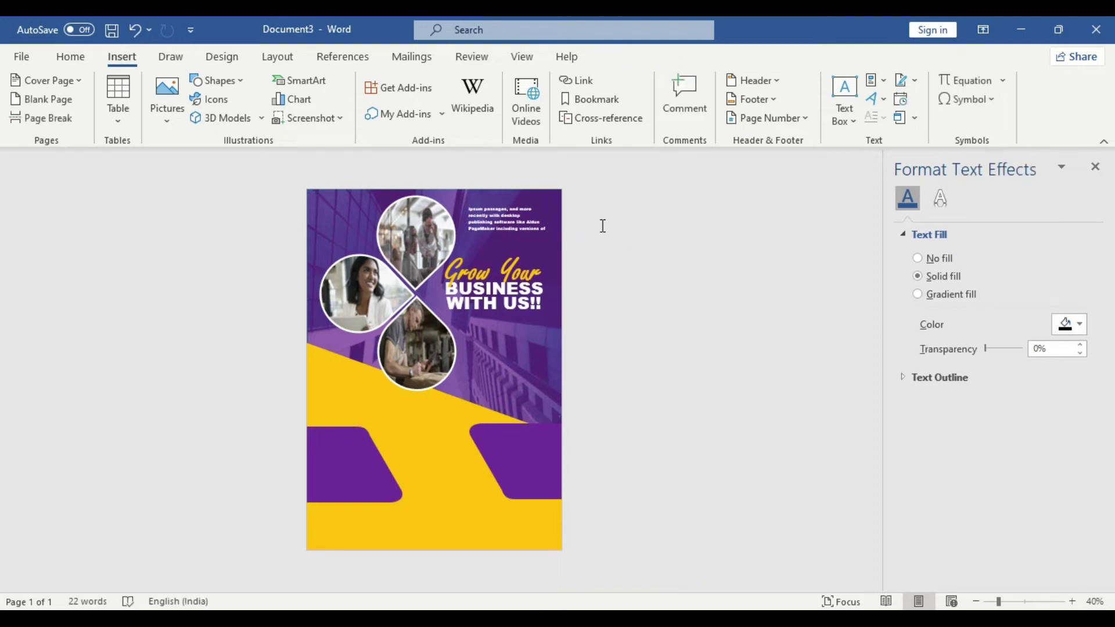
{"action": "left_click", "coordinate": [521, 234]}
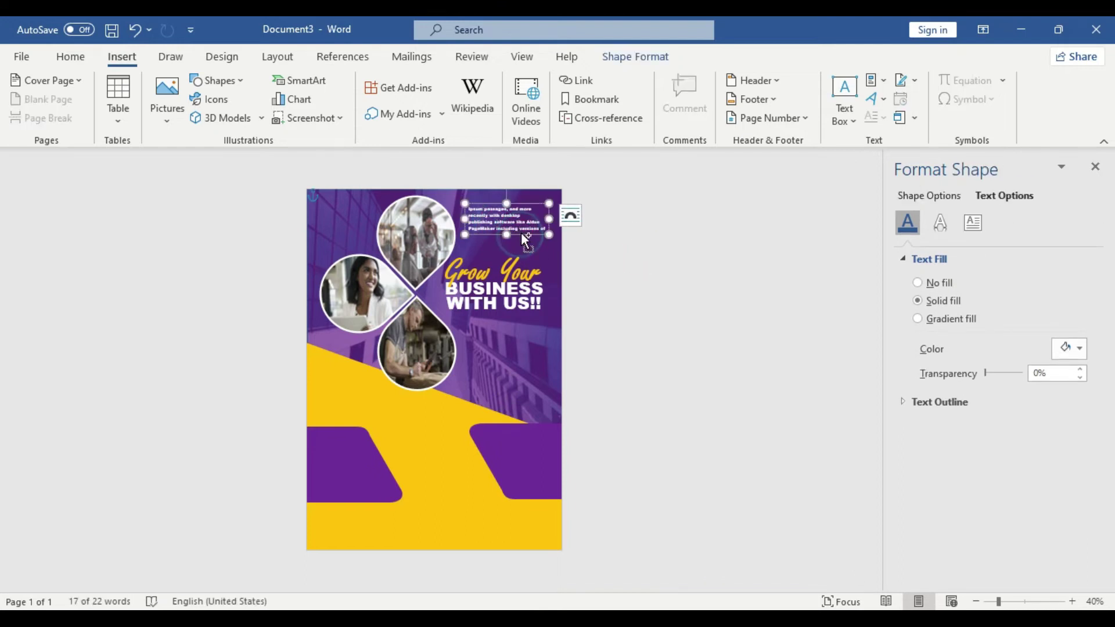
Duplicate the paragraph box and place the copy just below it for the website line.
{"action": "key", "text": "ctrl+c"}
{"action": "key", "text": "ctrl+v"}
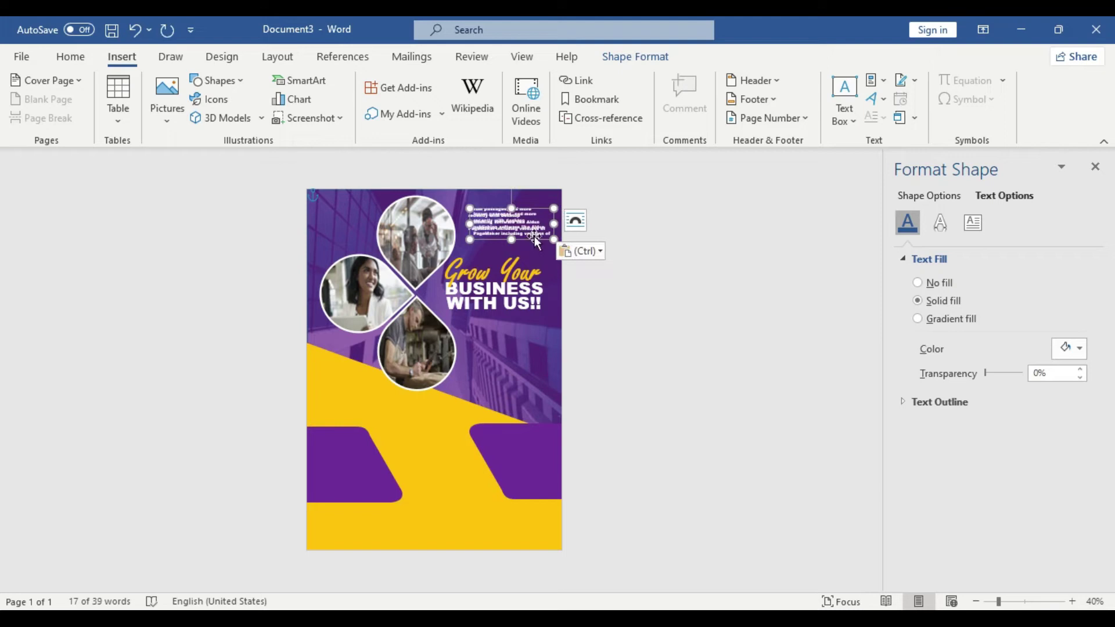
{"action": "left_click_drag", "start_coordinate": [534, 236], "coordinate": [530, 258]}
{"action": "right_click", "coordinate": [525, 253]}
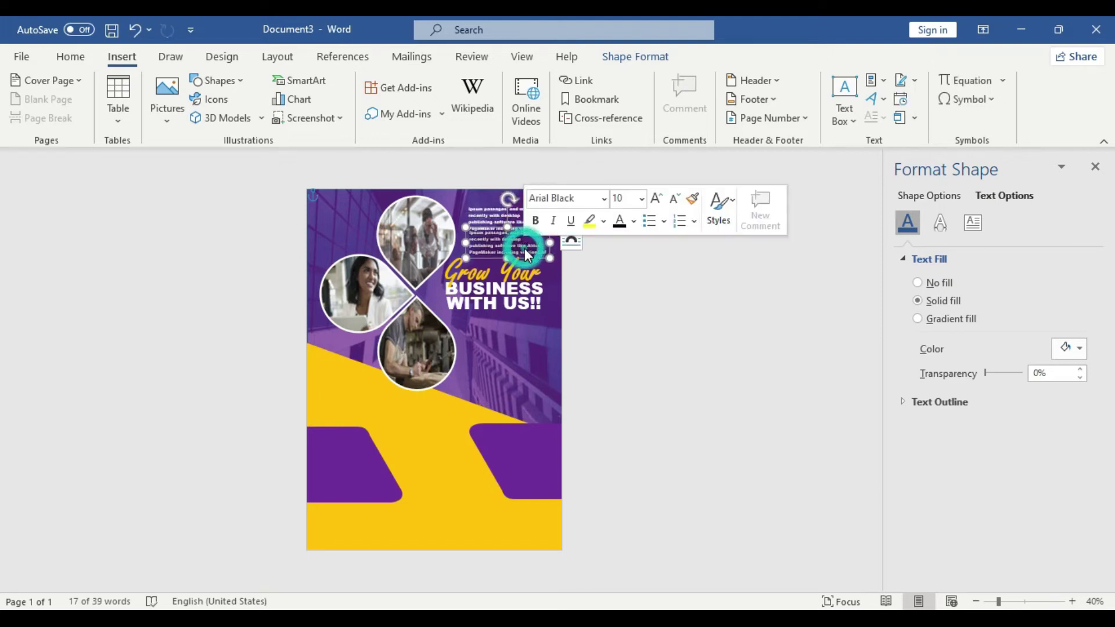
{"action": "key", "text": "ctrl+z"}
{"action": "key", "text": "ctrl+z"}
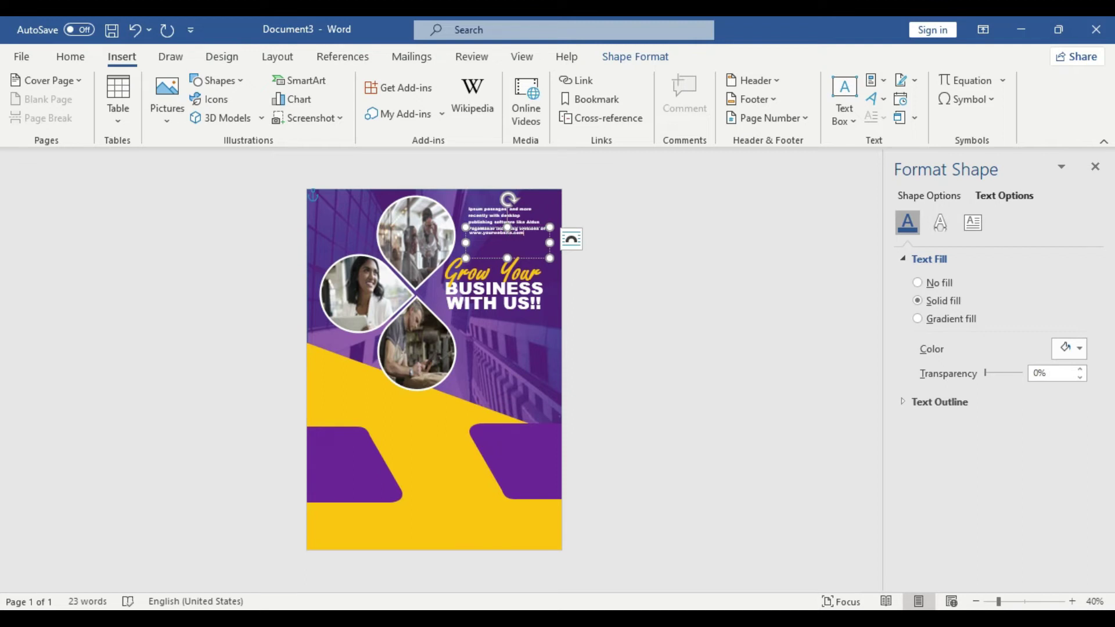
{"action": "left_click_drag", "start_coordinate": [550, 259], "coordinate": [551, 248]}
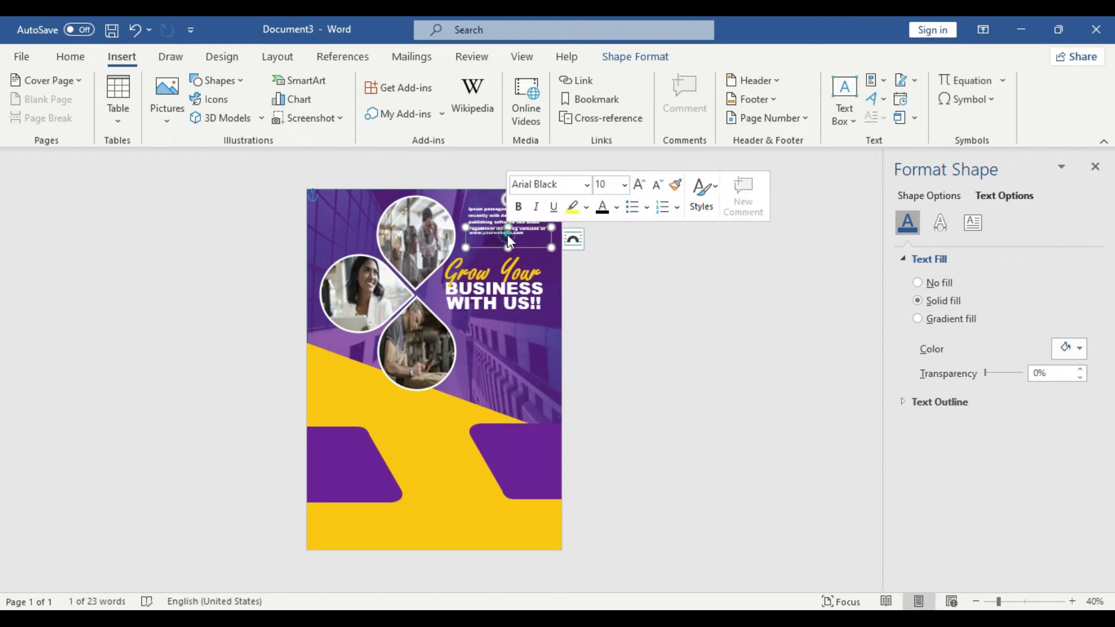
{"action": "left_click", "coordinate": [624, 184]}
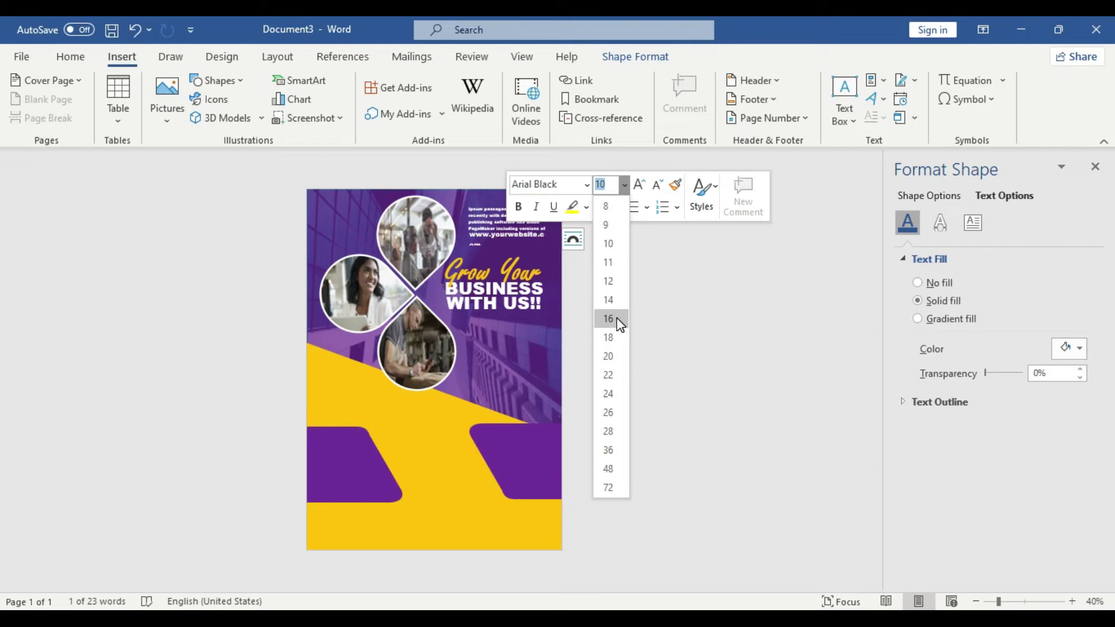
{"action": "left_click", "coordinate": [619, 302]}
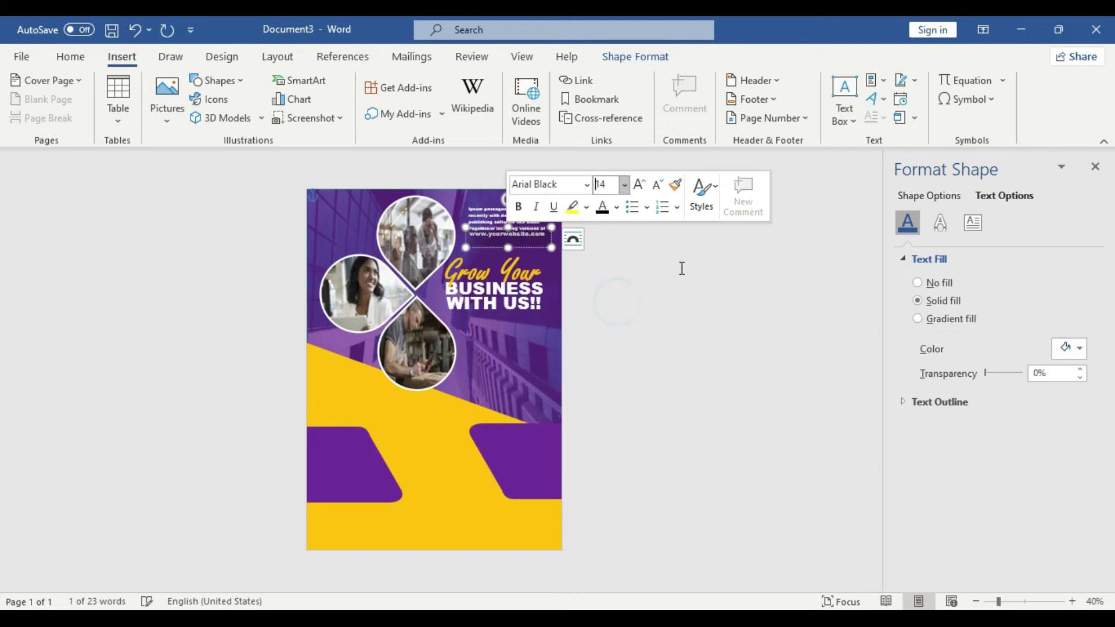
{"action": "left_click_drag", "start_coordinate": [532, 249], "coordinate": [533, 252]}
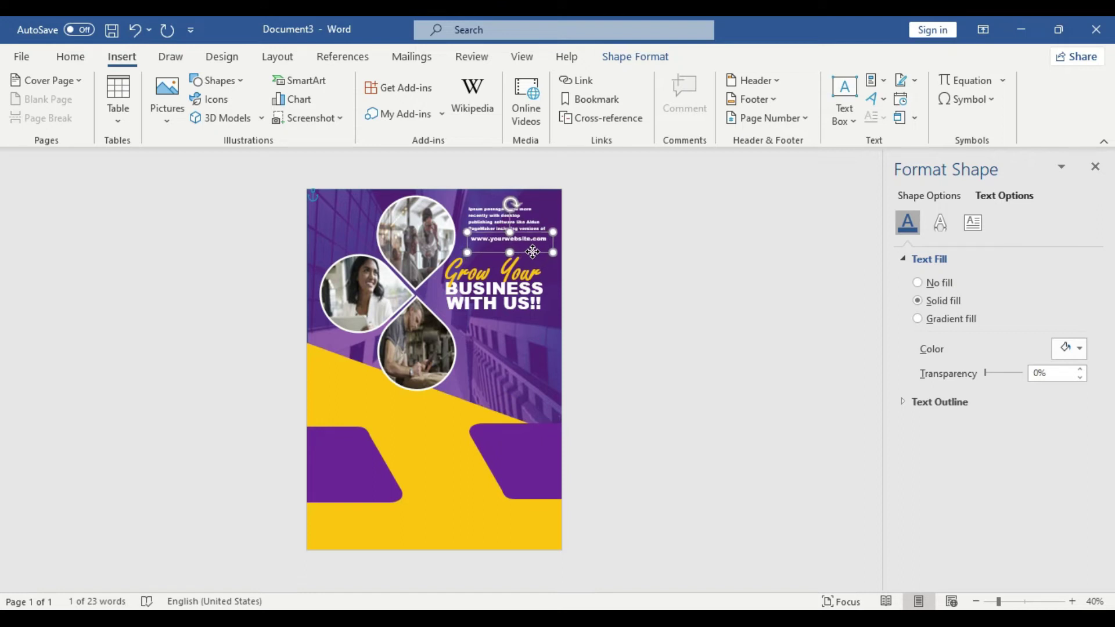
Colour the whole website line gold.
{"action": "left_click", "coordinate": [639, 214]}
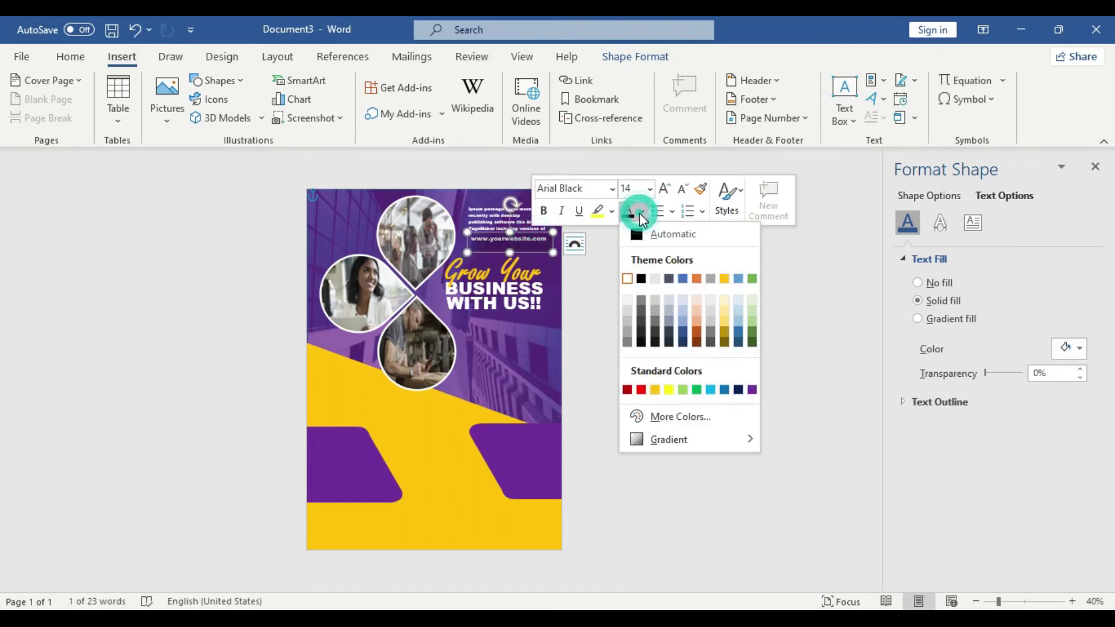
{"action": "left_click", "coordinate": [723, 279]}
{"action": "left_click", "coordinate": [702, 321]}
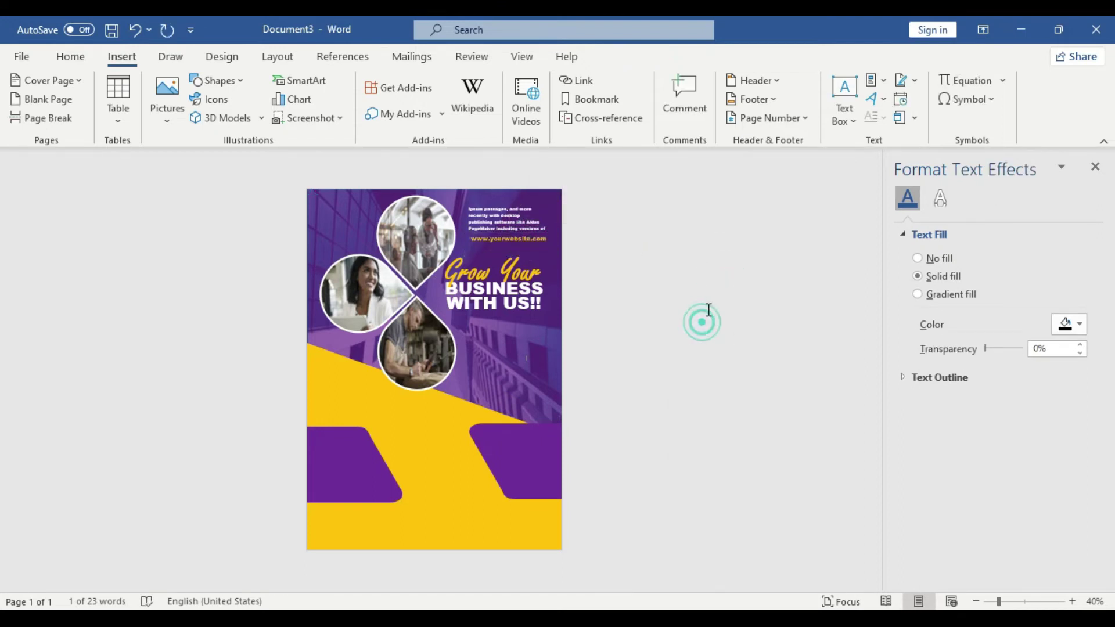
{"action": "left_click", "coordinate": [537, 245]}
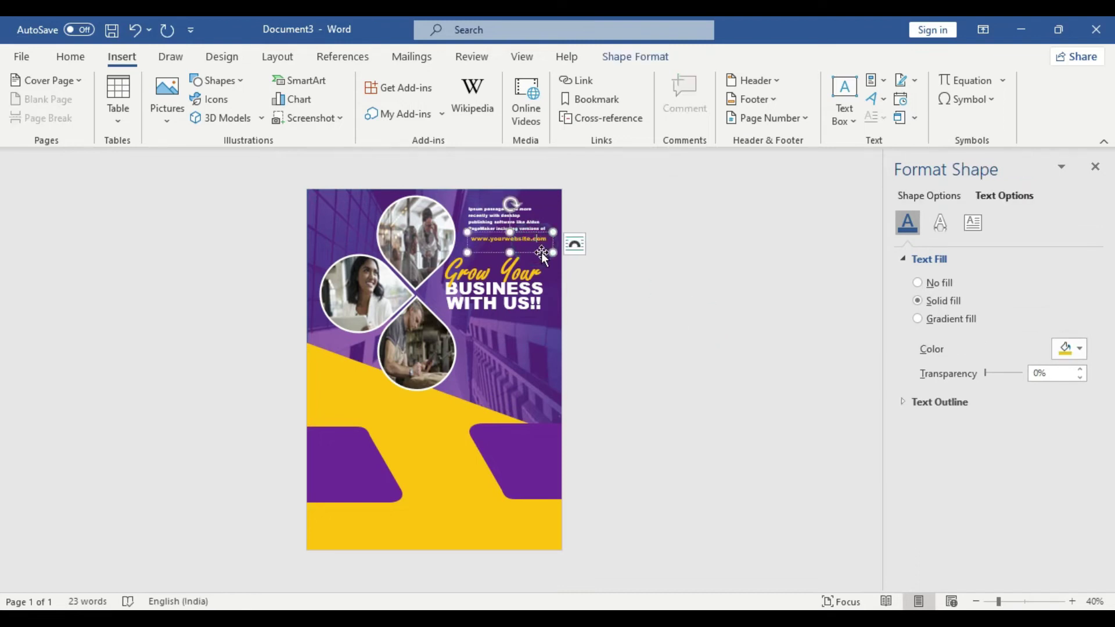
{"action": "left_click", "coordinate": [497, 245]}
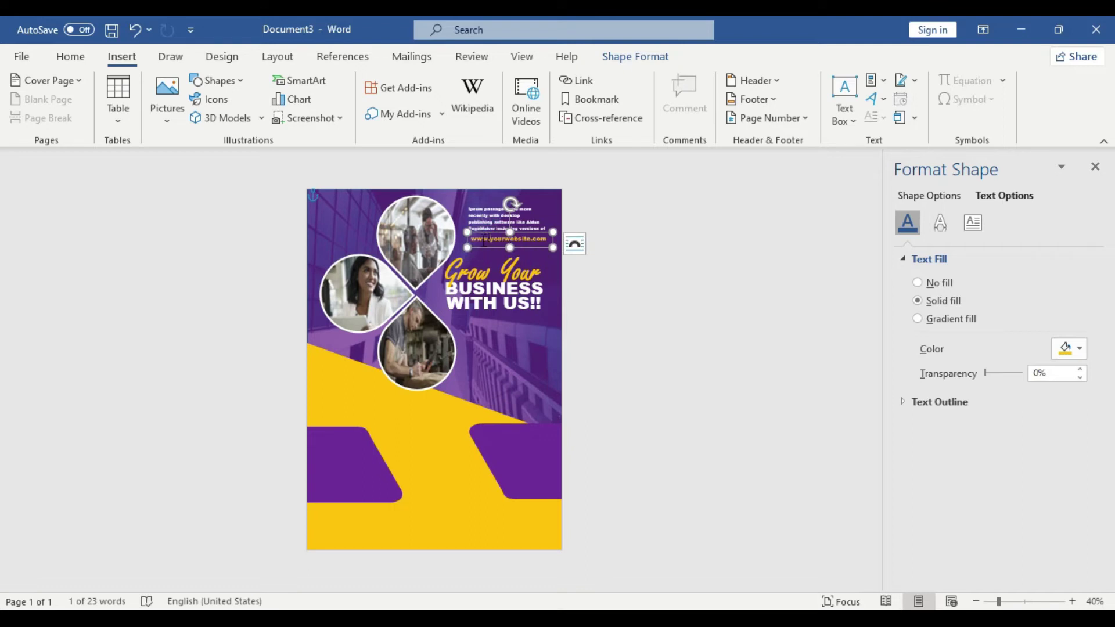
{"action": "left_click", "coordinate": [576, 214]}
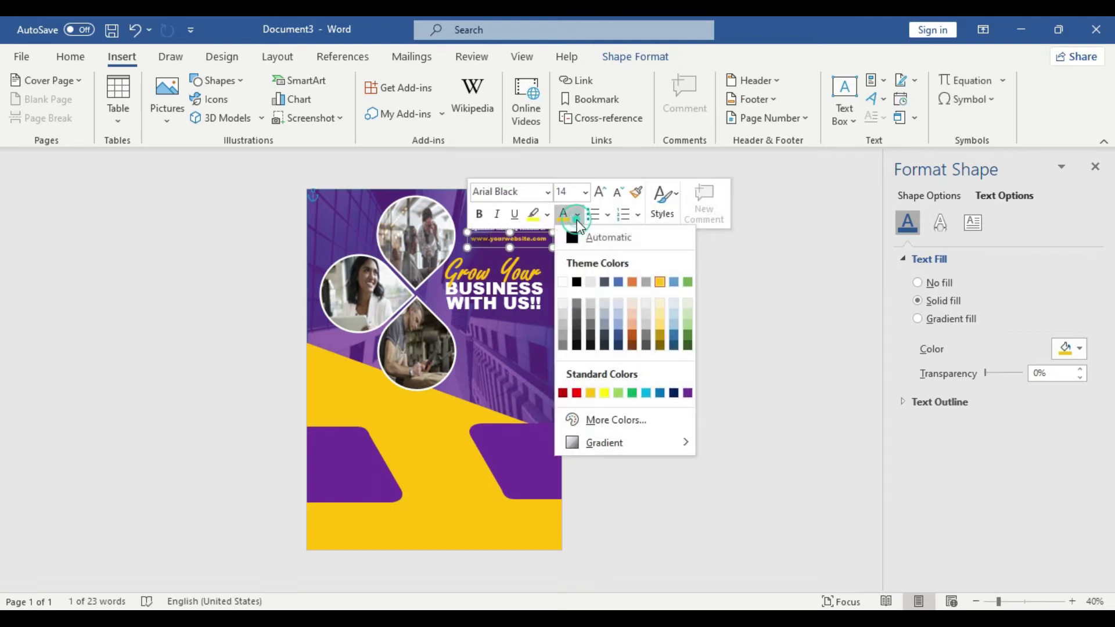
{"action": "left_click", "coordinate": [563, 283]}
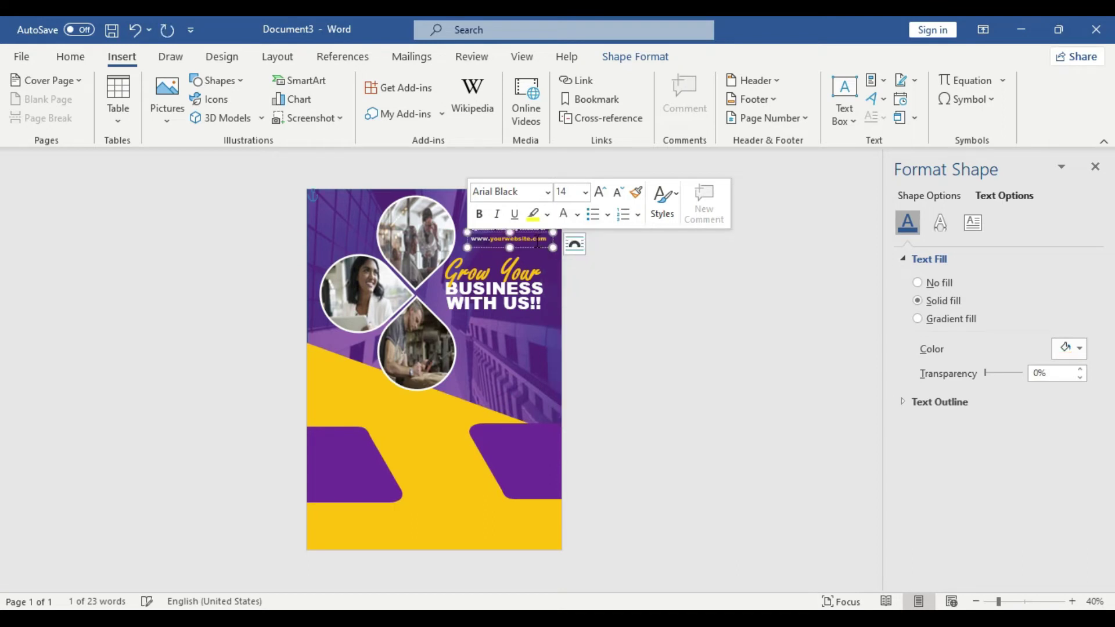
{"action": "left_click_drag", "start_coordinate": [491, 239], "coordinate": [545, 240]}
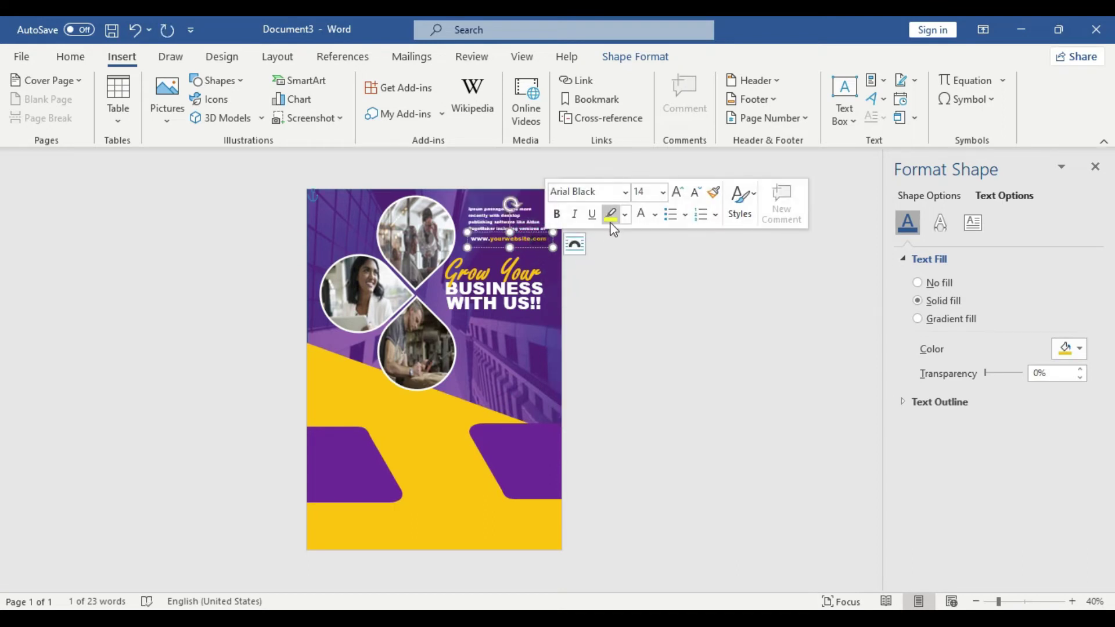
{"action": "left_click", "coordinate": [638, 218]}
{"action": "left_click", "coordinate": [665, 304]}
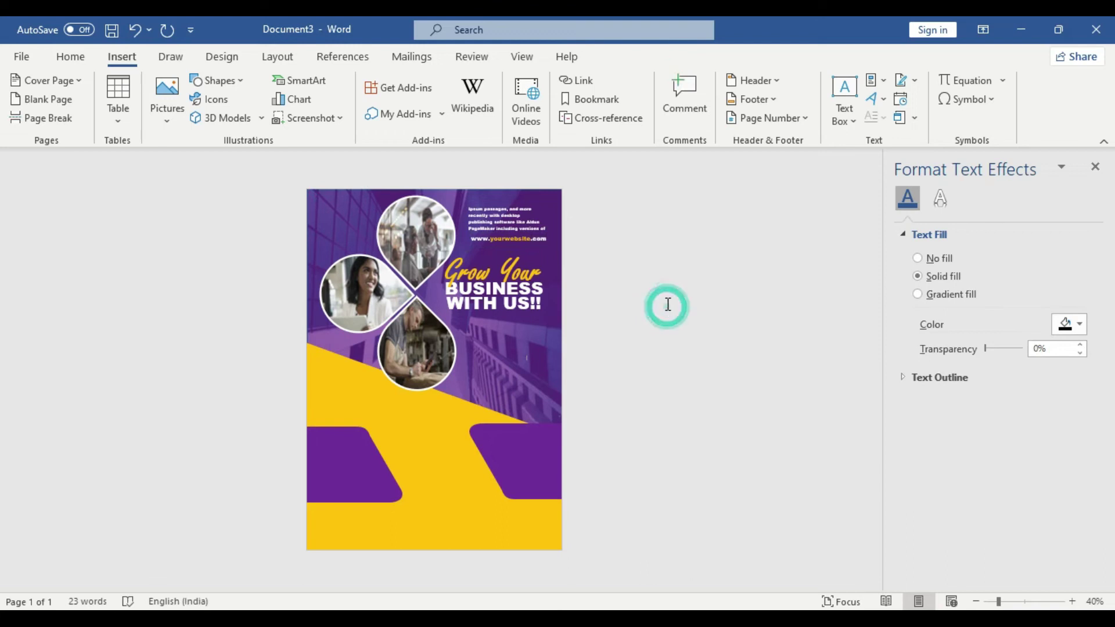
Review the gold-and-white website line by selecting and deselecting its box.
{"action": "left_click", "coordinate": [537, 242]}
{"action": "left_click", "coordinate": [539, 245]}
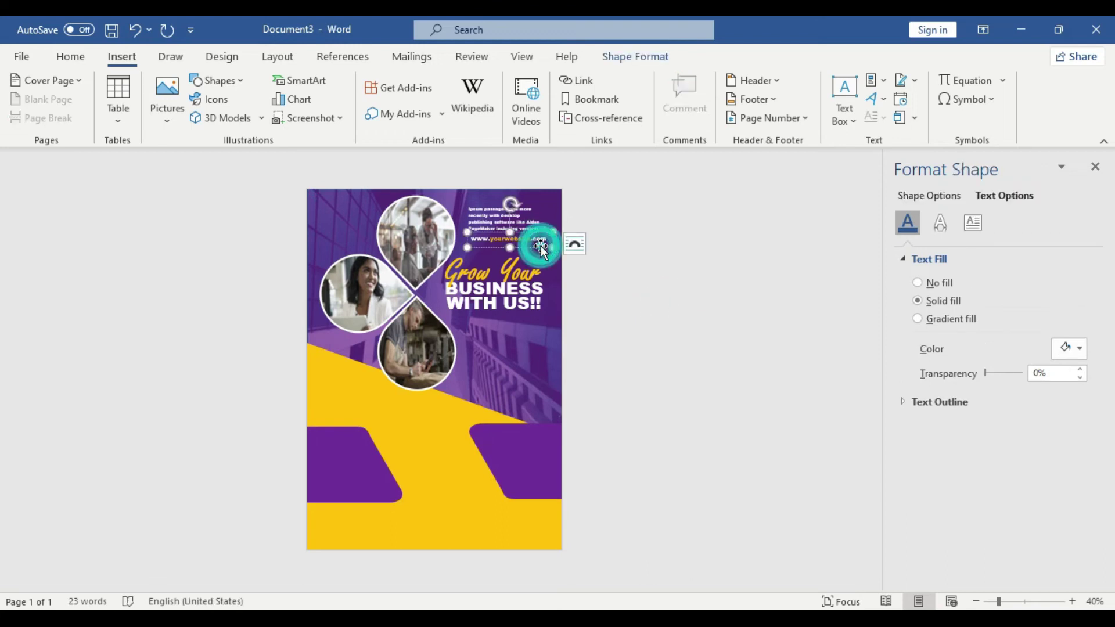
{"action": "left_click", "coordinate": [647, 261]}
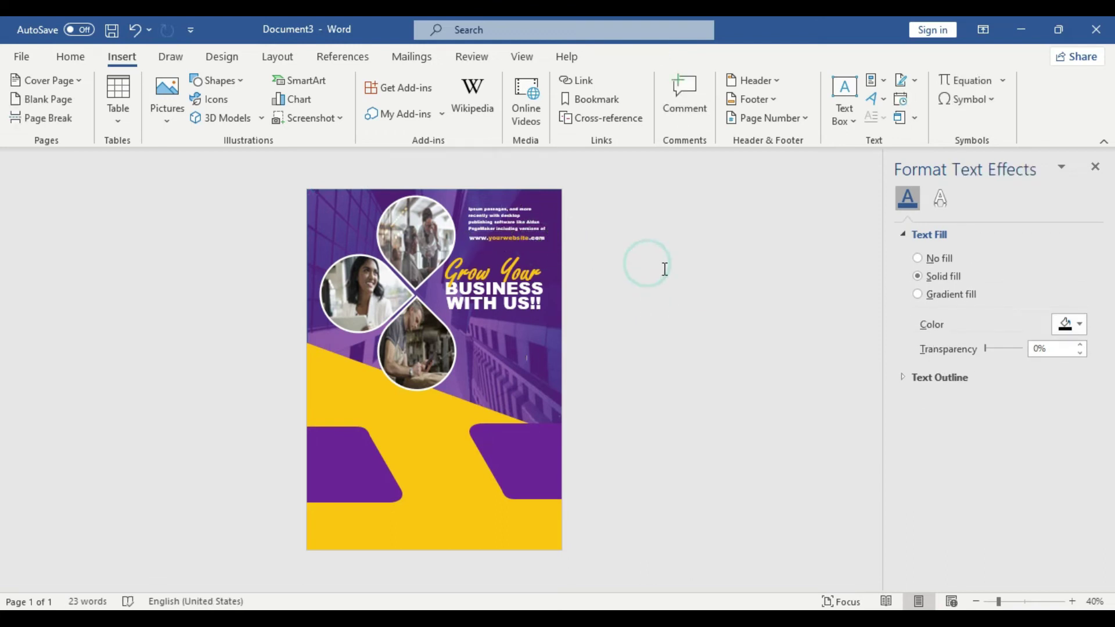
{"action": "left_click", "coordinate": [543, 243]}
{"action": "left_click", "coordinate": [748, 305]}
{"action": "left_click", "coordinate": [699, 289]}
{"action": "left_click", "coordinate": [650, 292]}
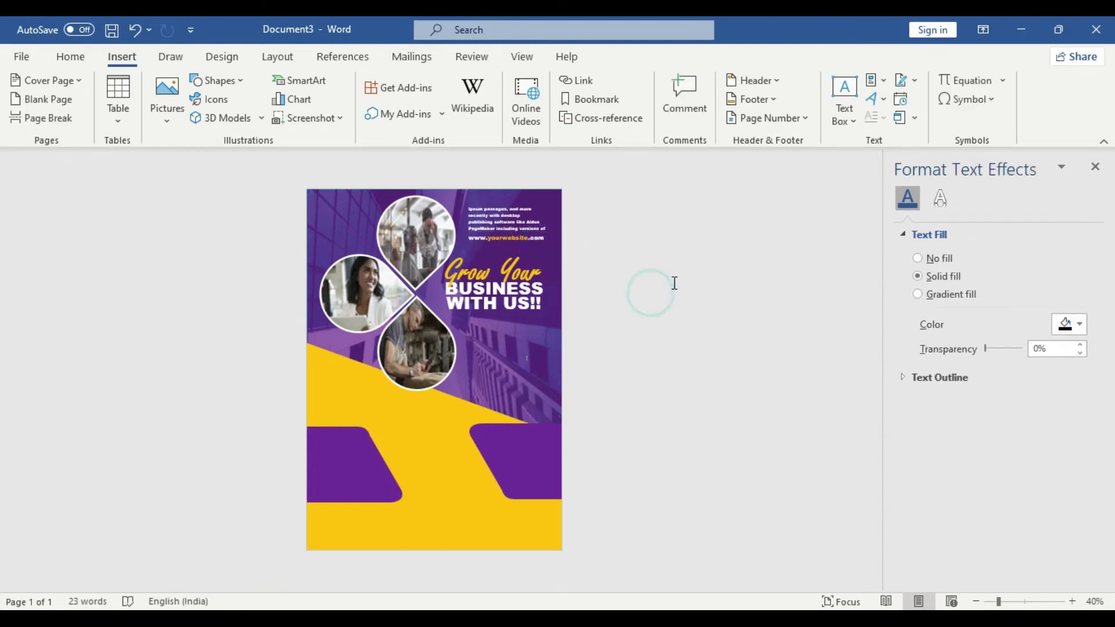
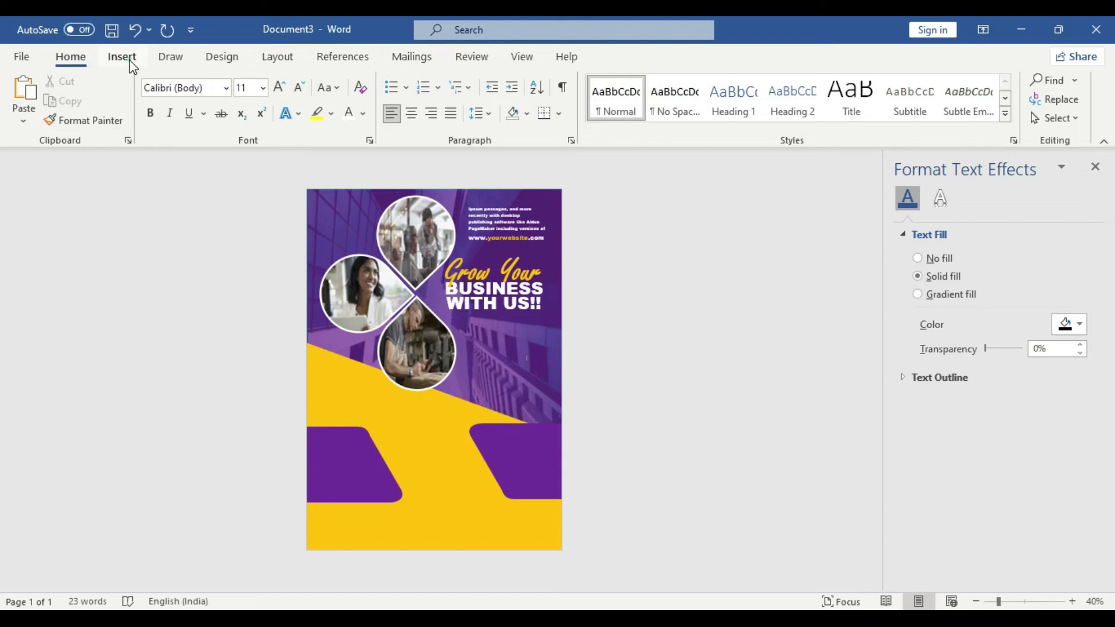
Draw a small square at the flyer's top-left corner.
{"action": "left_click", "coordinate": [131, 61]}
{"action": "left_click", "coordinate": [223, 86]}
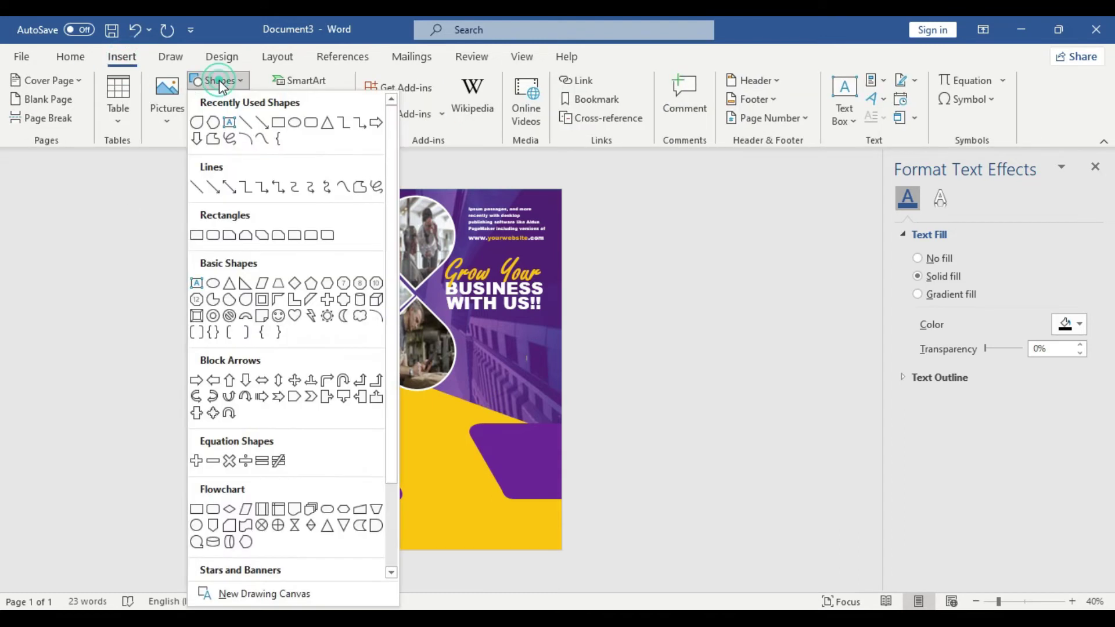
{"action": "left_click", "coordinate": [279, 125]}
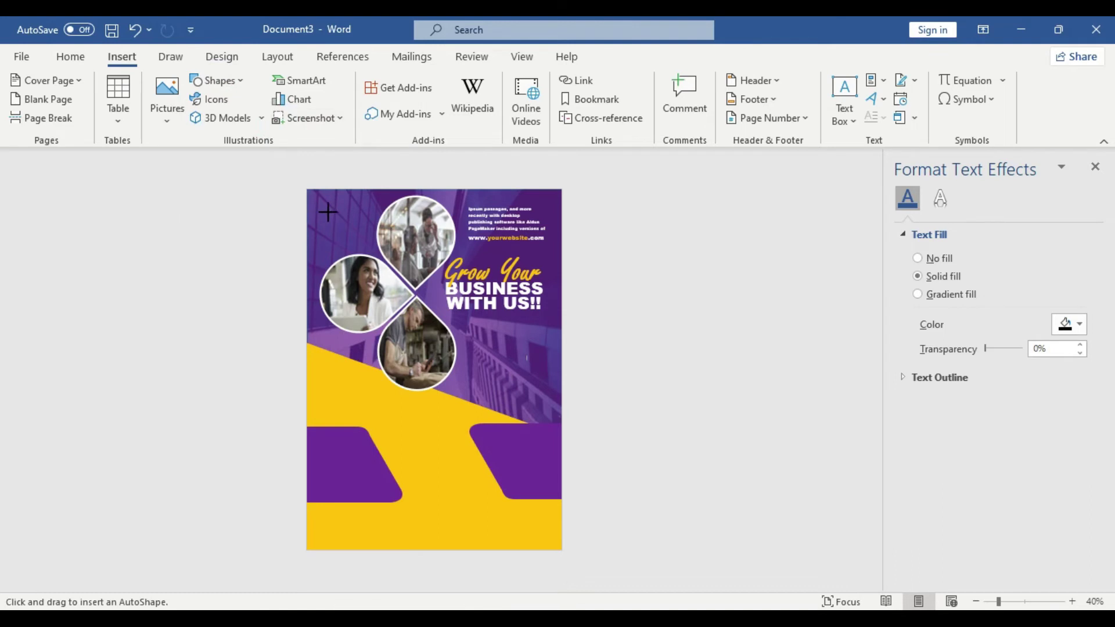
{"action": "left_click_drag", "start_coordinate": [322, 202], "coordinate": [358, 238]}
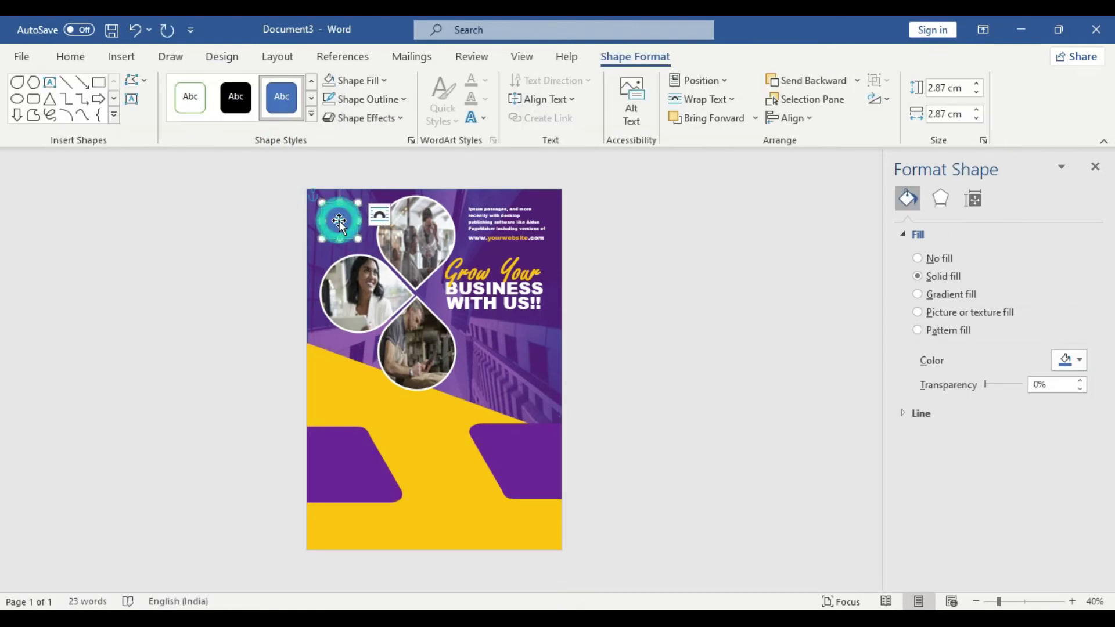
Fill the square with the 3 (2) light-bulb picture from the Icon folder.
{"action": "left_click", "coordinate": [376, 83]}
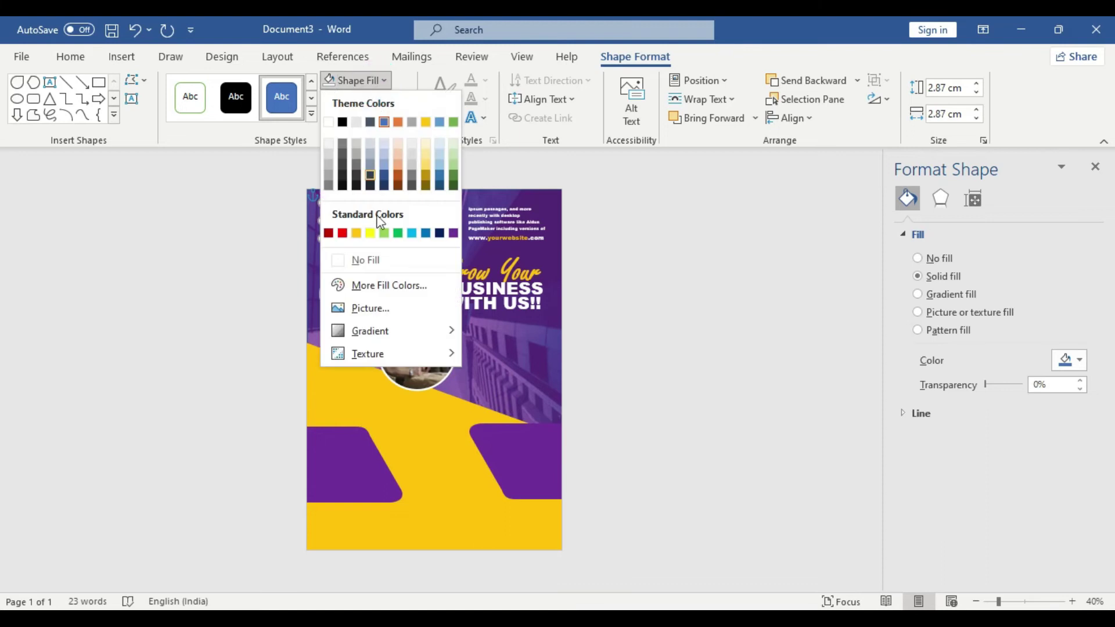
{"action": "left_click", "coordinate": [395, 309]}
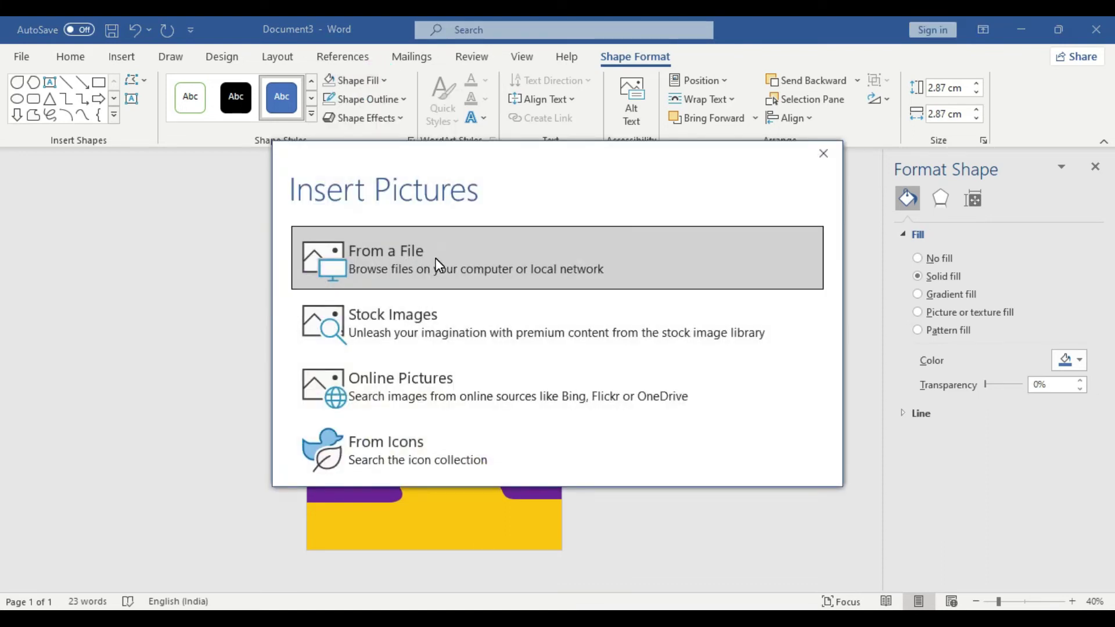
{"action": "left_click", "coordinate": [435, 259]}
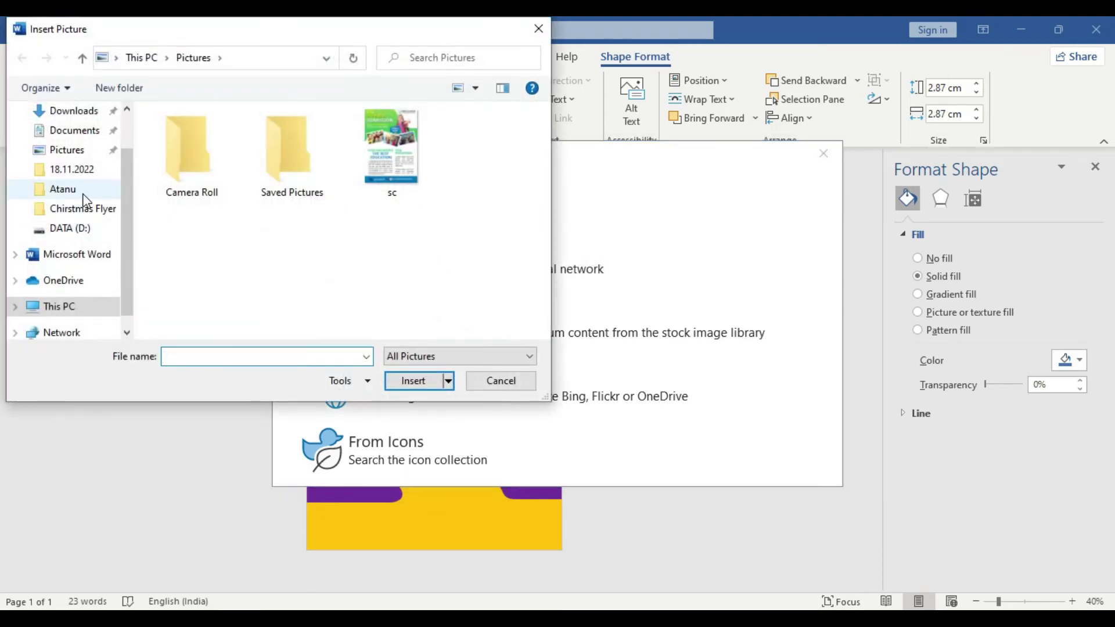
{"action": "left_click", "coordinate": [84, 195]}
{"action": "double_click", "coordinate": [304, 253]}
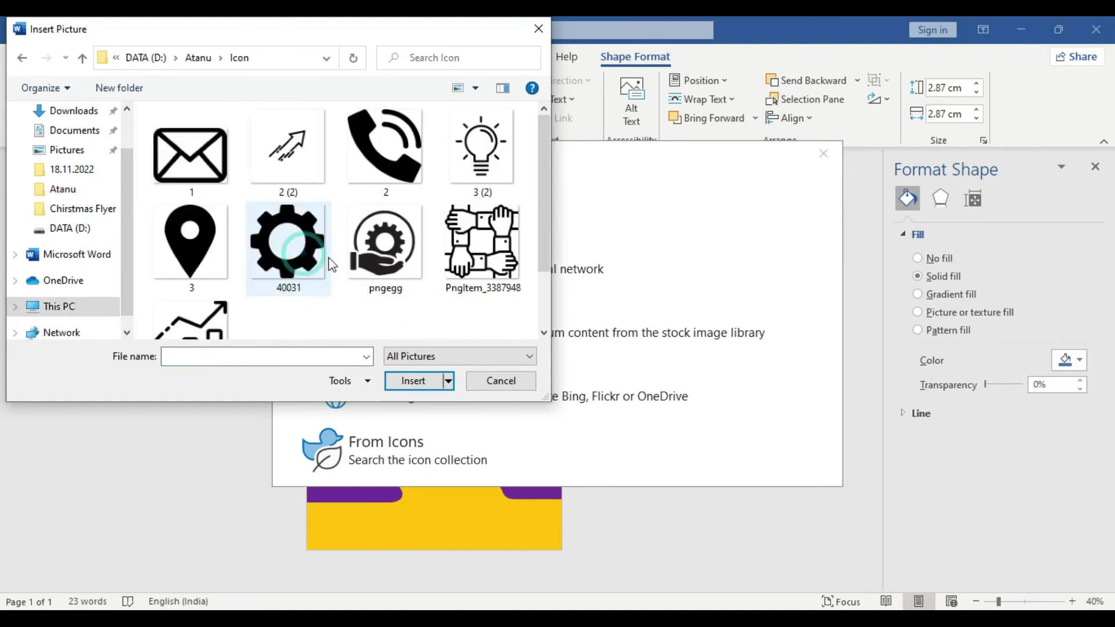
{"action": "left_click_drag", "start_coordinate": [542, 233], "coordinate": [542, 238]}
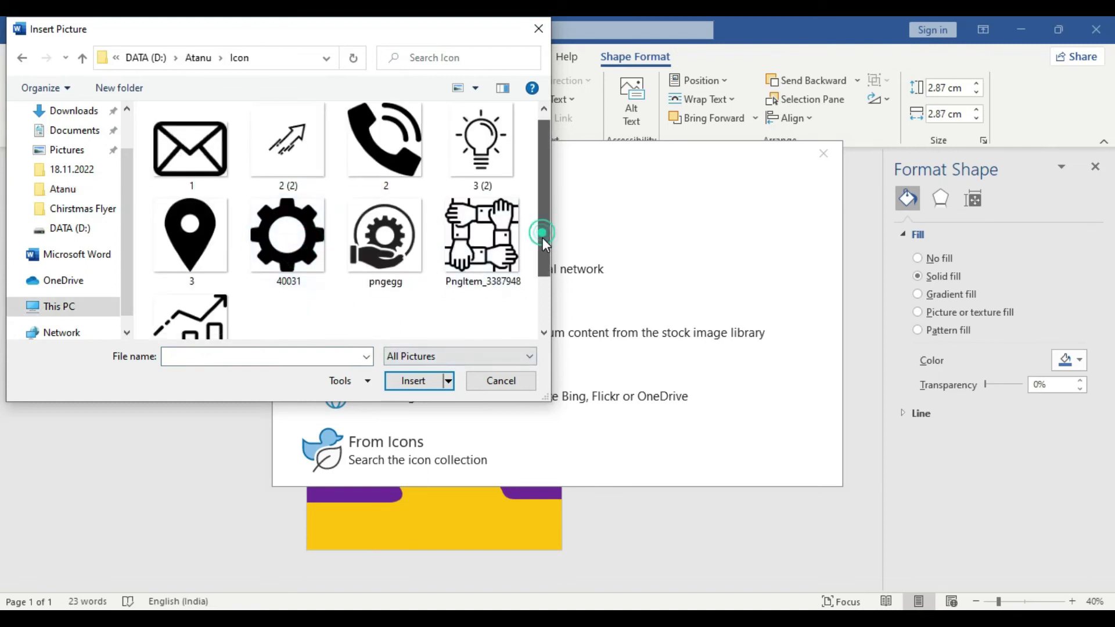
{"action": "left_click", "coordinate": [495, 141]}
{"action": "left_click", "coordinate": [415, 378]}
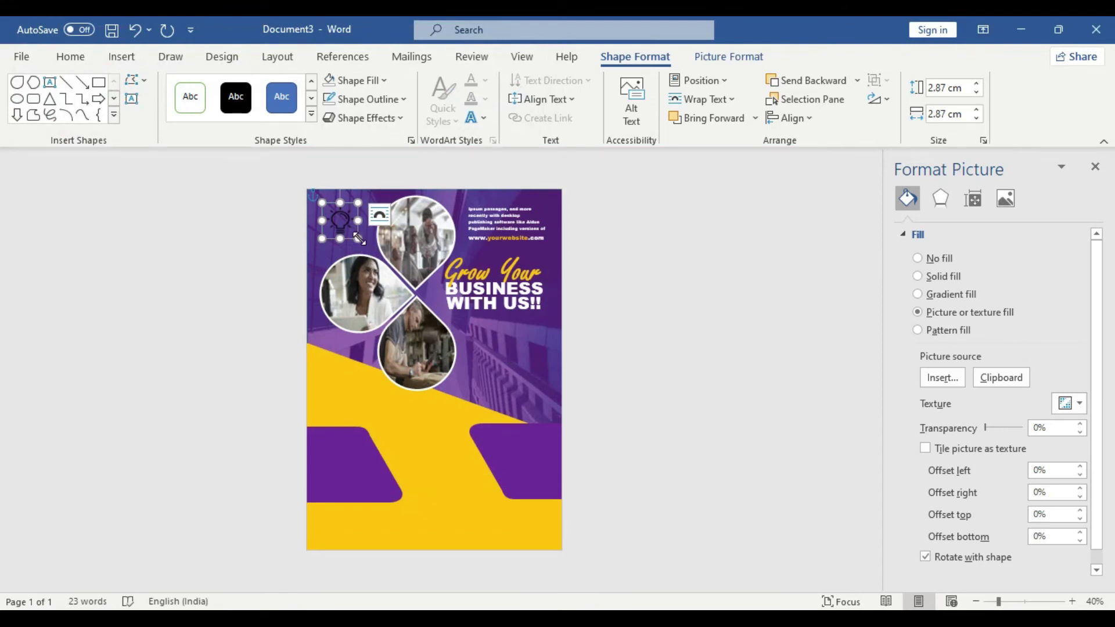
Shrink the light-bulb icon to 2.14 cm and recolour it gold.
{"action": "left_click_drag", "start_coordinate": [358, 238], "coordinate": [349, 230]}
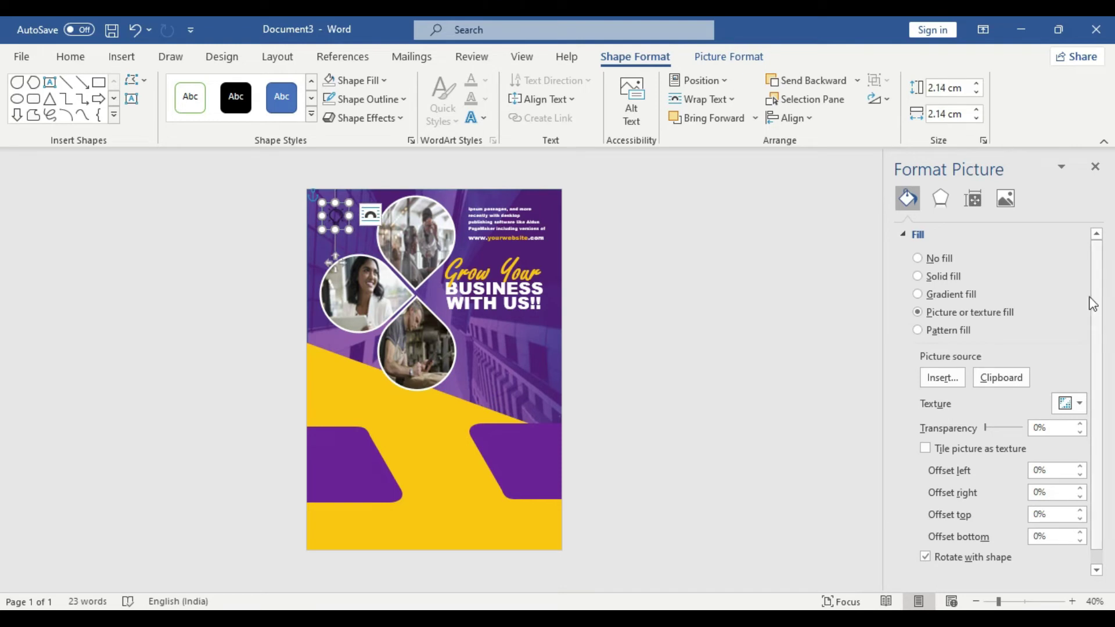
{"action": "left_click", "coordinate": [1003, 200]}
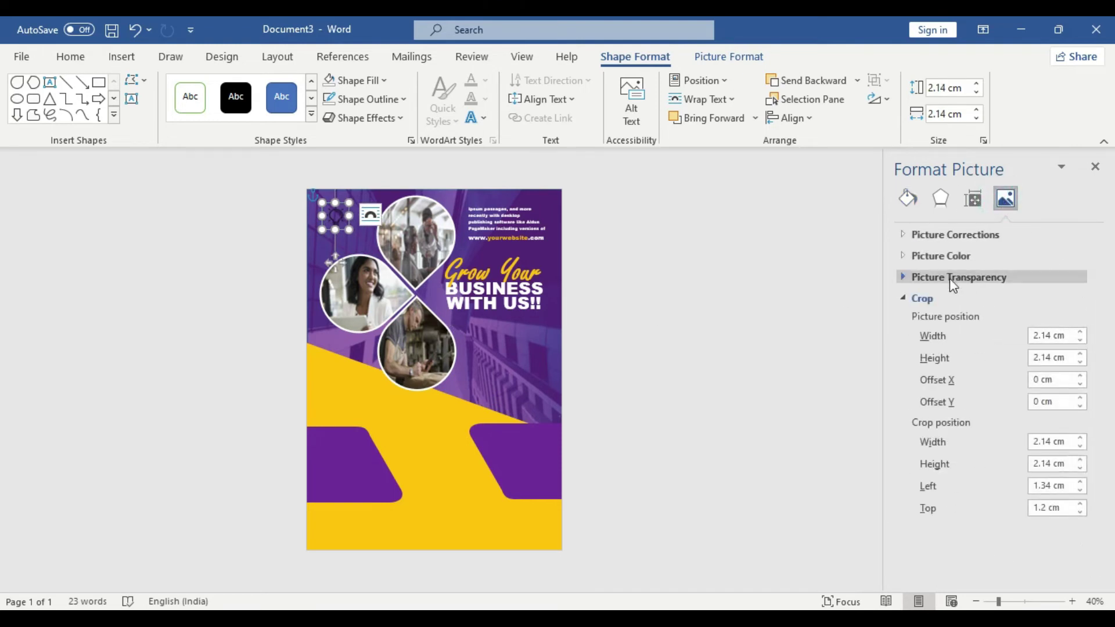
{"action": "left_click", "coordinate": [904, 256]}
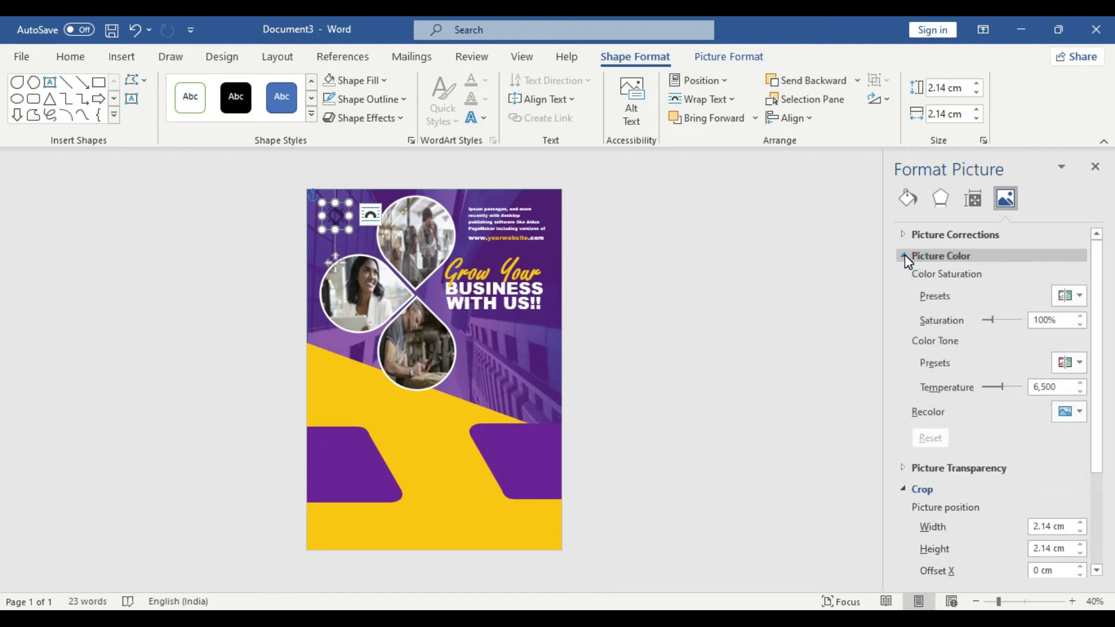
{"action": "left_click", "coordinate": [1075, 414]}
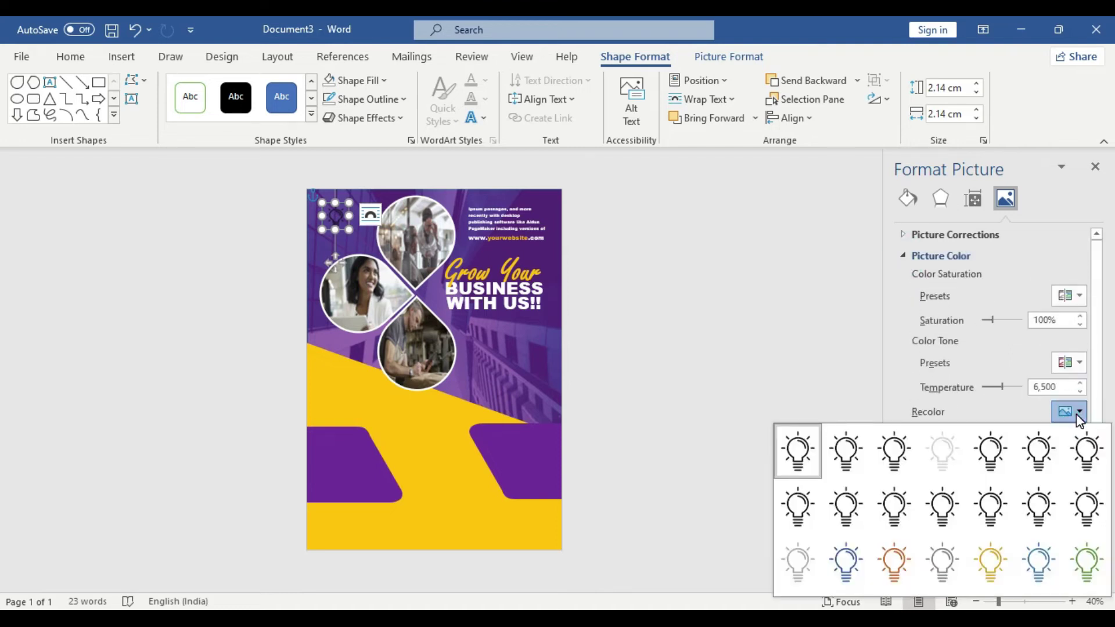
{"action": "left_click", "coordinate": [986, 558]}
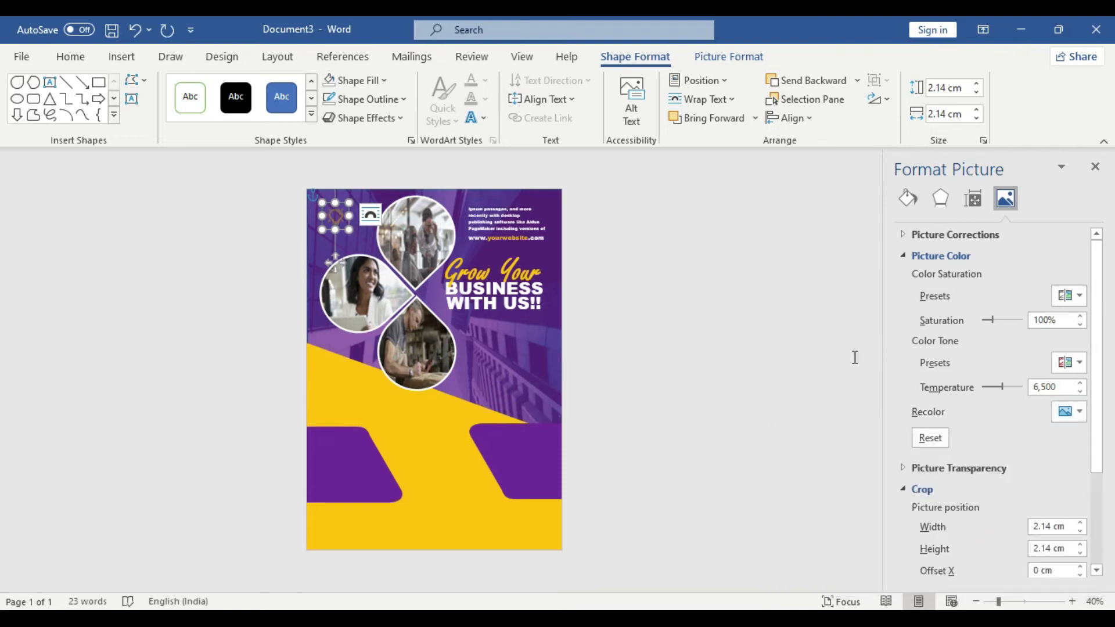
{"action": "left_click", "coordinate": [659, 254]}
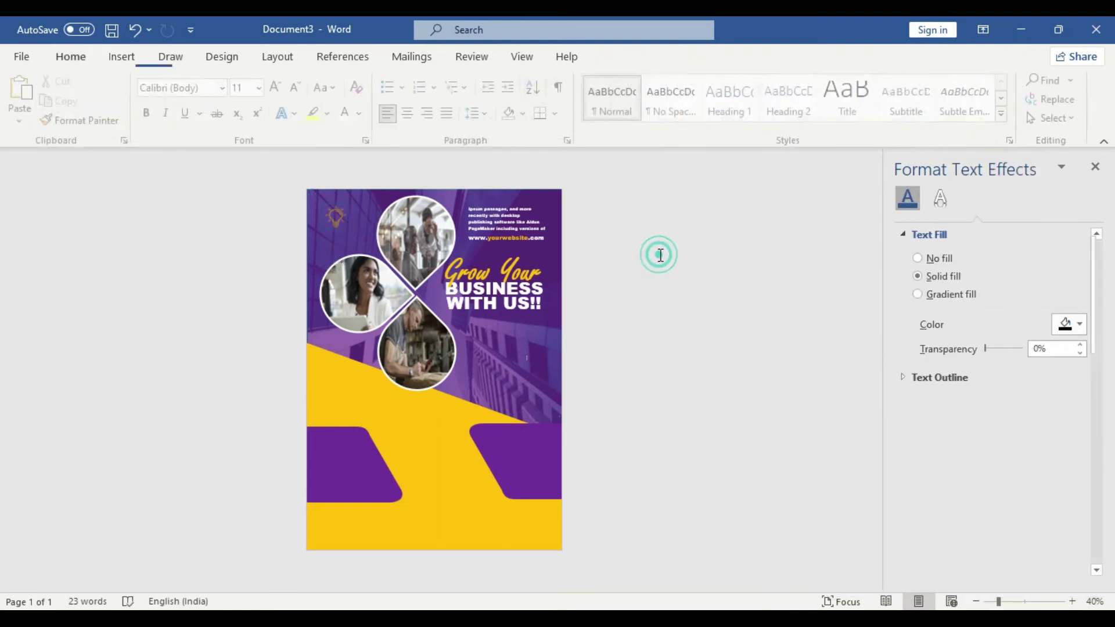
Give the light-bulb icon No Outline.
{"action": "left_click", "coordinate": [338, 216]}
{"action": "left_click", "coordinate": [389, 100]}
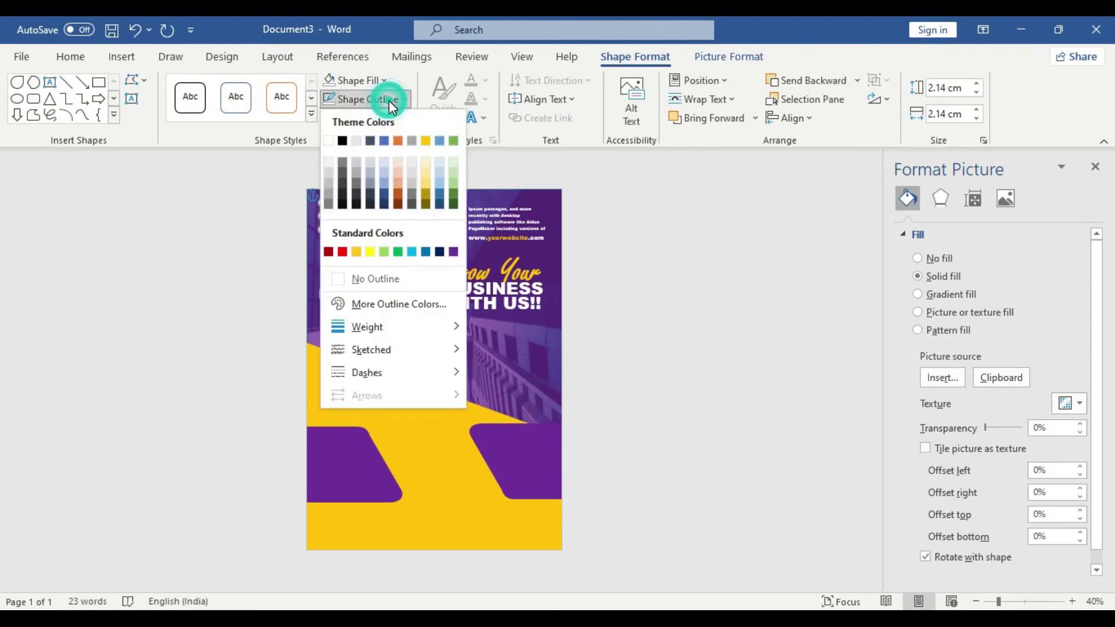
{"action": "left_click", "coordinate": [378, 279]}
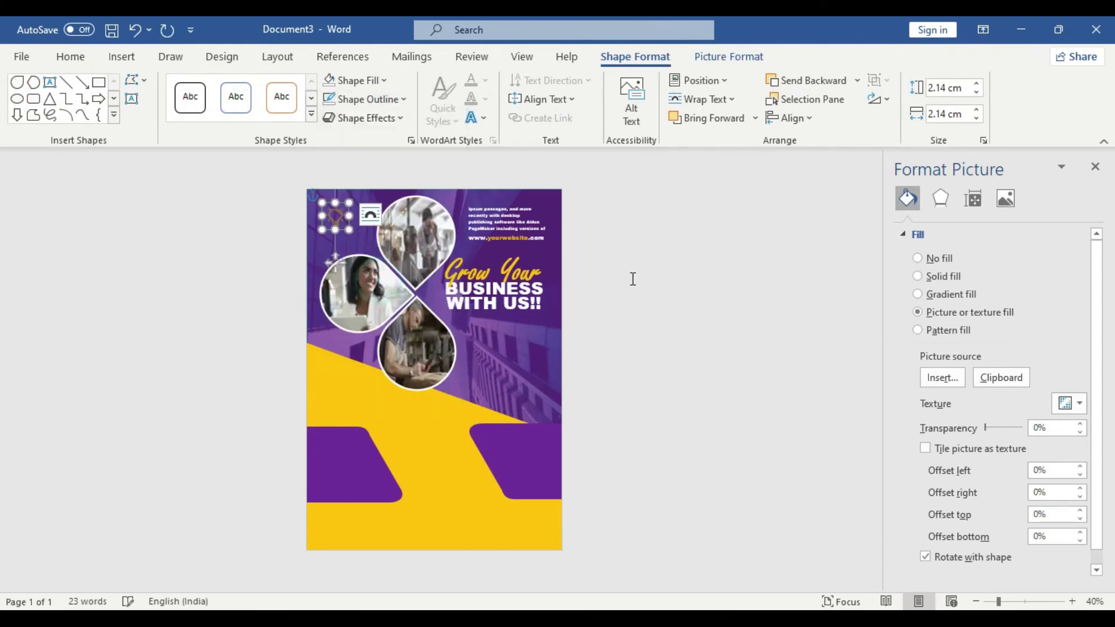
{"action": "left_click", "coordinate": [642, 267]}
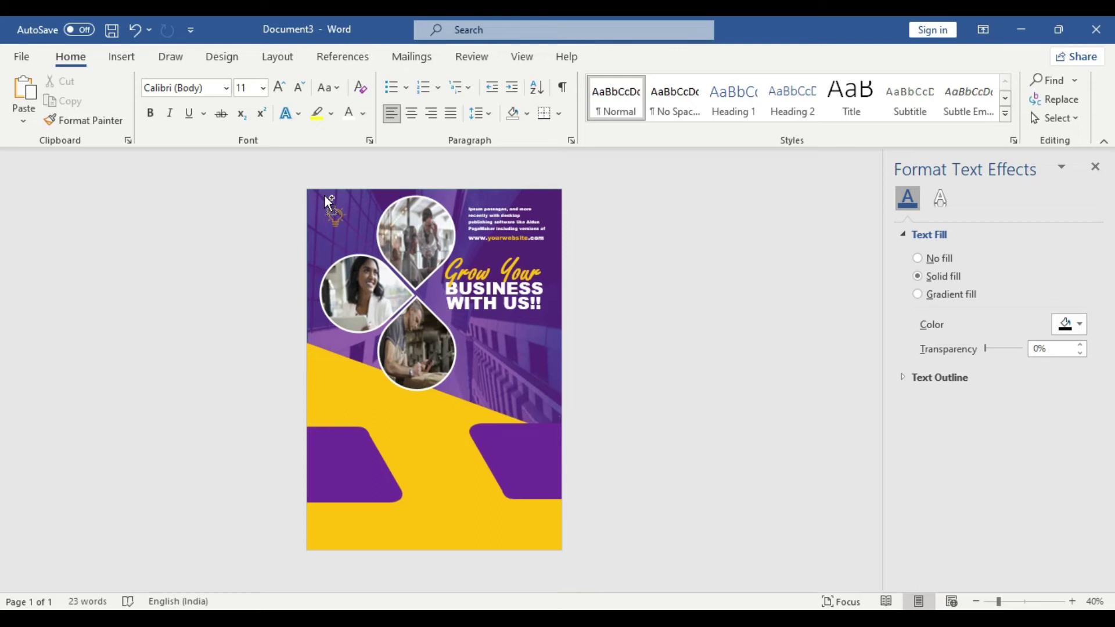
{"action": "left_click", "coordinate": [338, 209]}
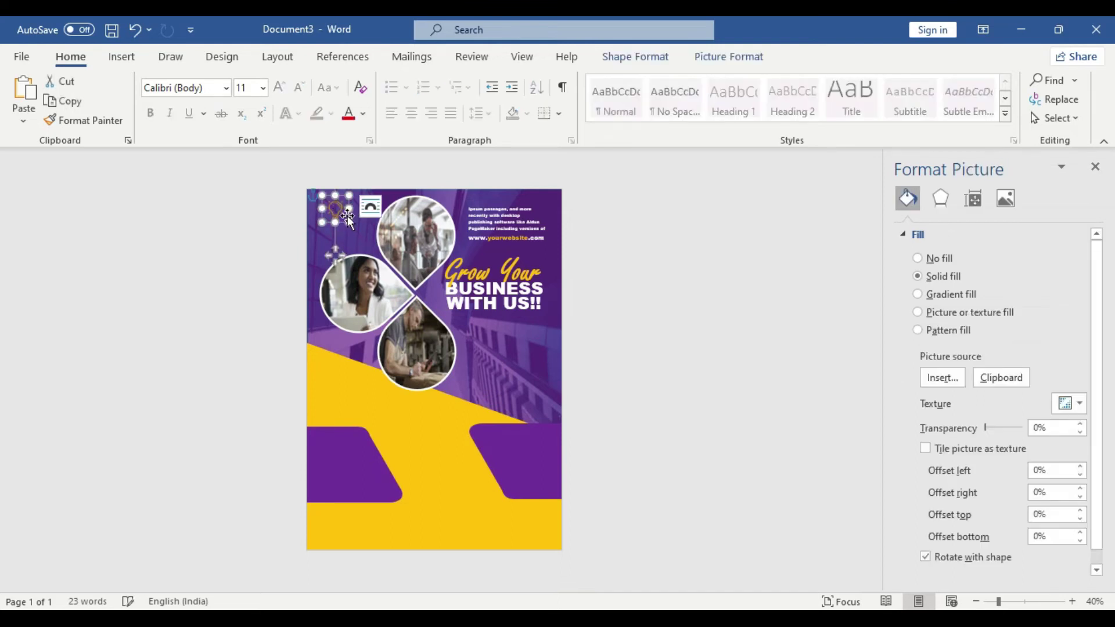
Paste a copy of the headline text box at the upper left and retype it as 'mspoint'.
{"action": "scroll", "coordinate": [566, 312], "scroll_direction": "up", "scroll_amount": 4, "text": "ctrl"}
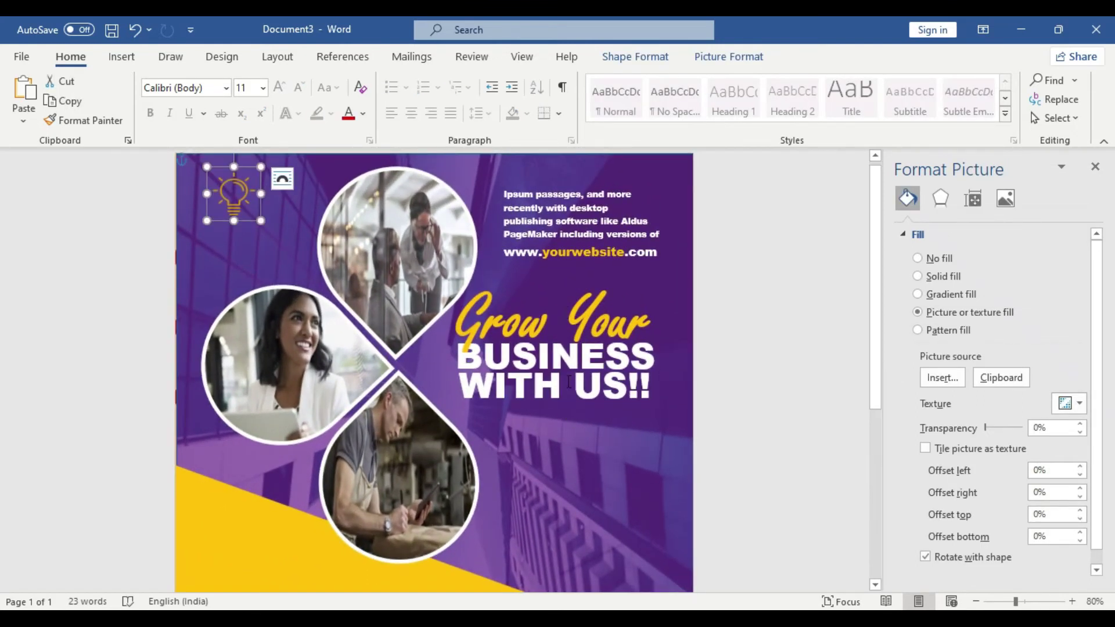
{"action": "left_click", "coordinate": [598, 351]}
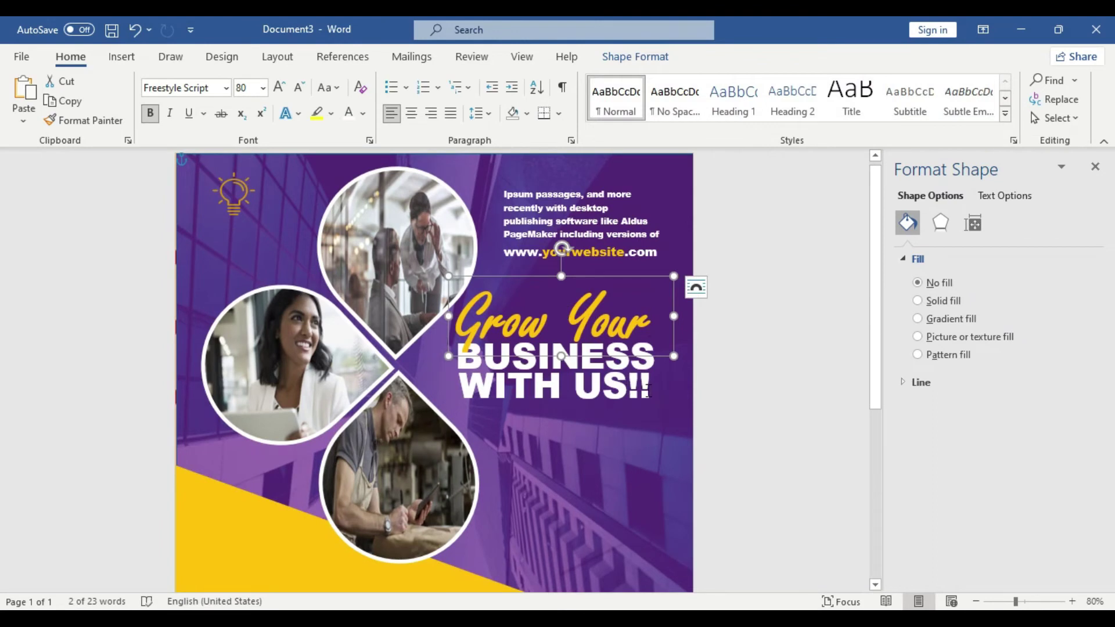
{"action": "left_click", "coordinate": [647, 390]}
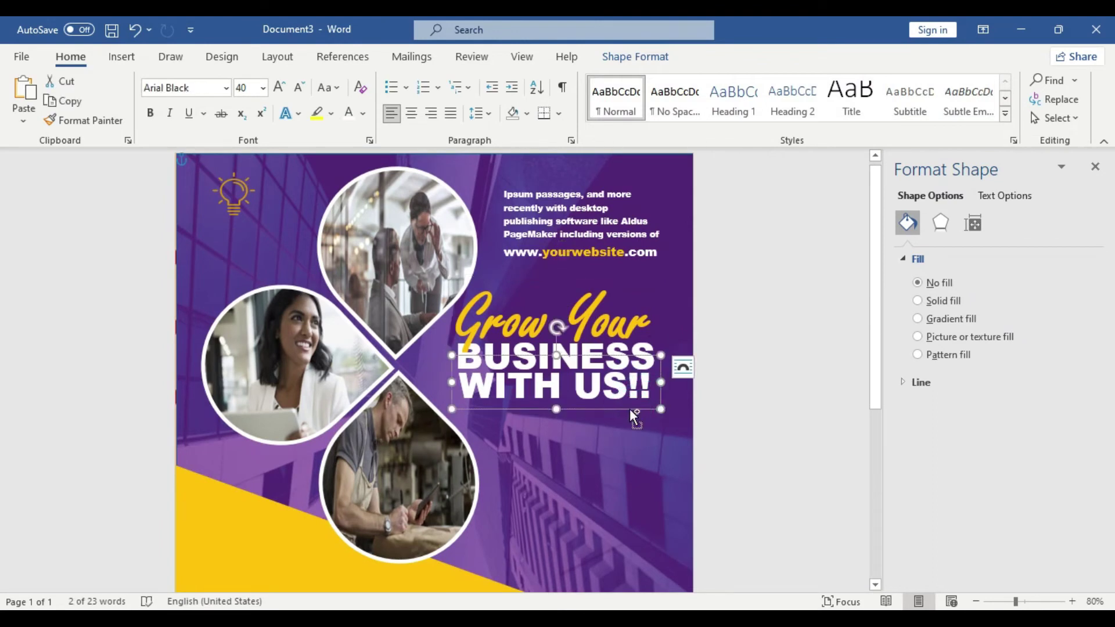
{"action": "key", "text": "ctrl+v"}
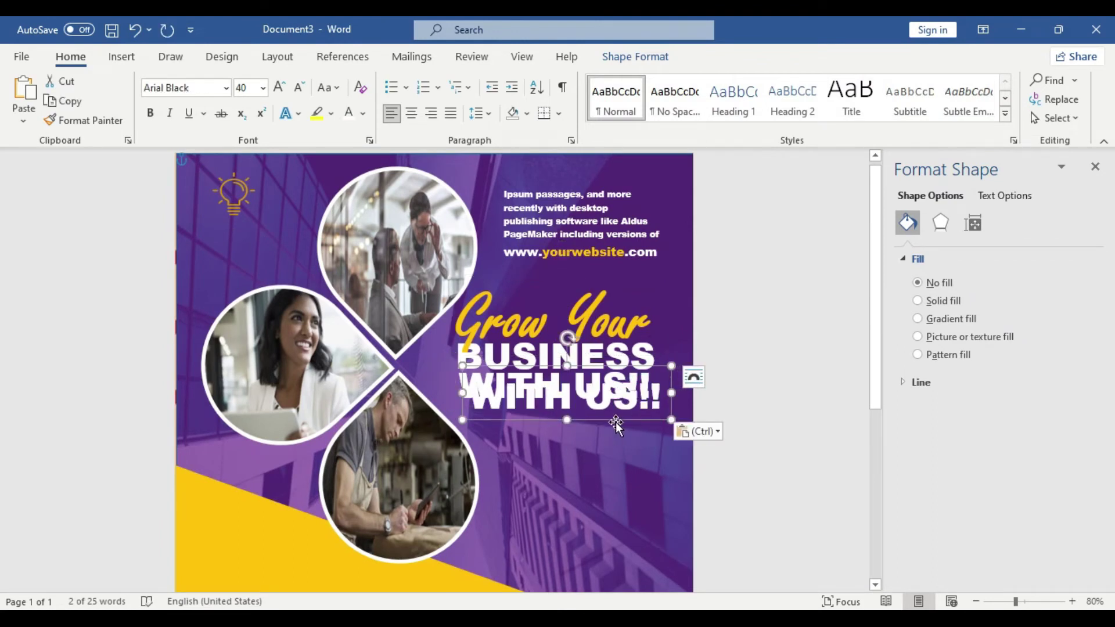
{"action": "left_click_drag", "start_coordinate": [616, 425], "coordinate": [329, 276]}
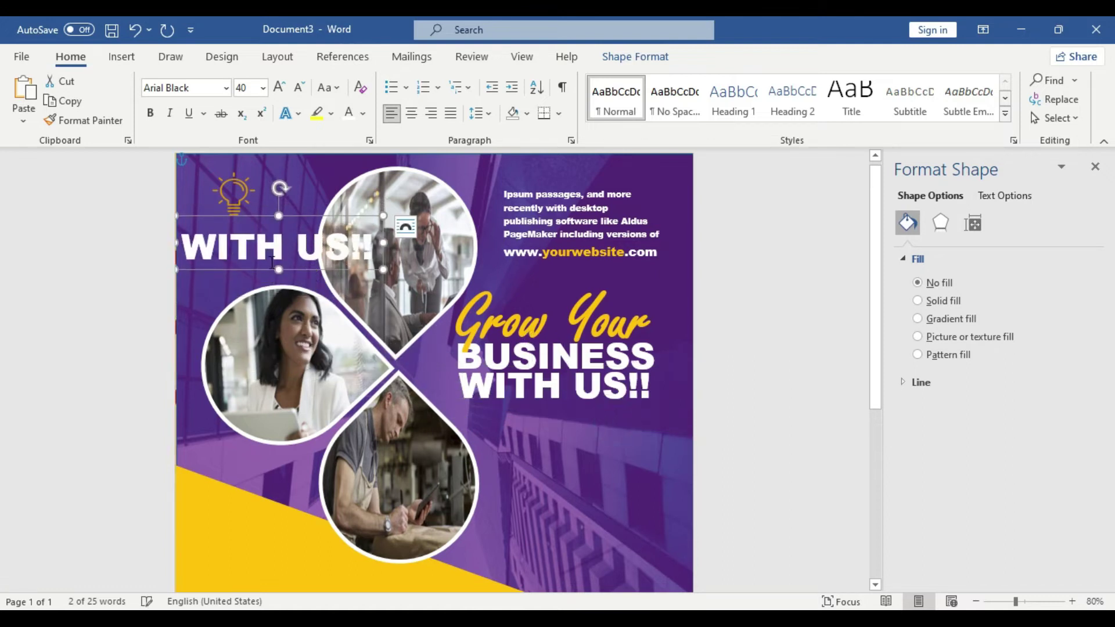
{"action": "triple_click", "coordinate": [272, 261]}
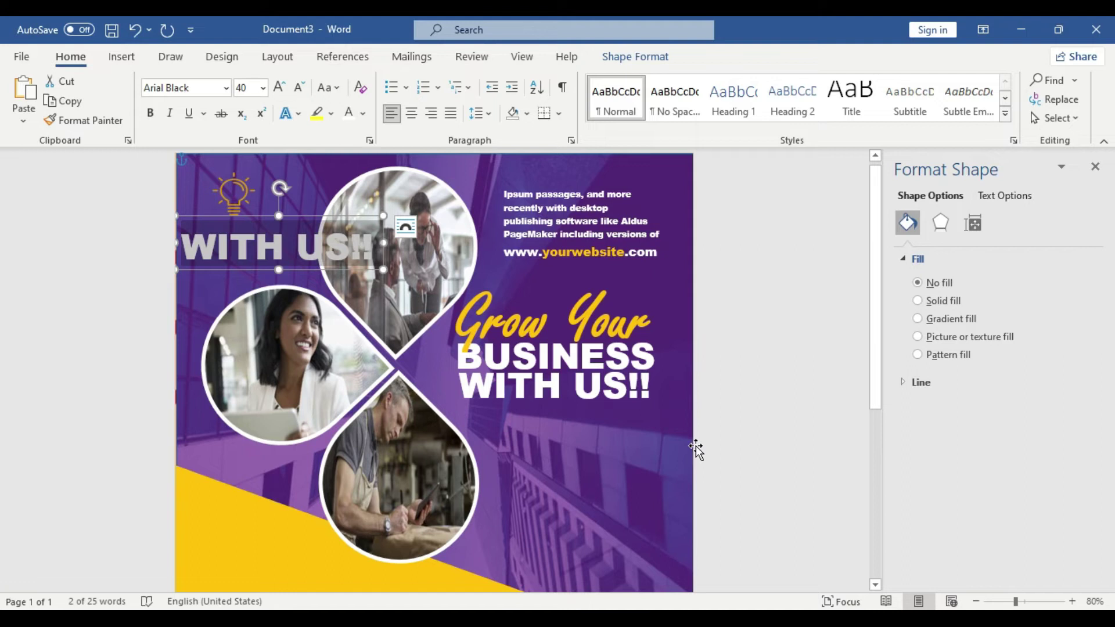
{"action": "type", "text": "mspoint"}
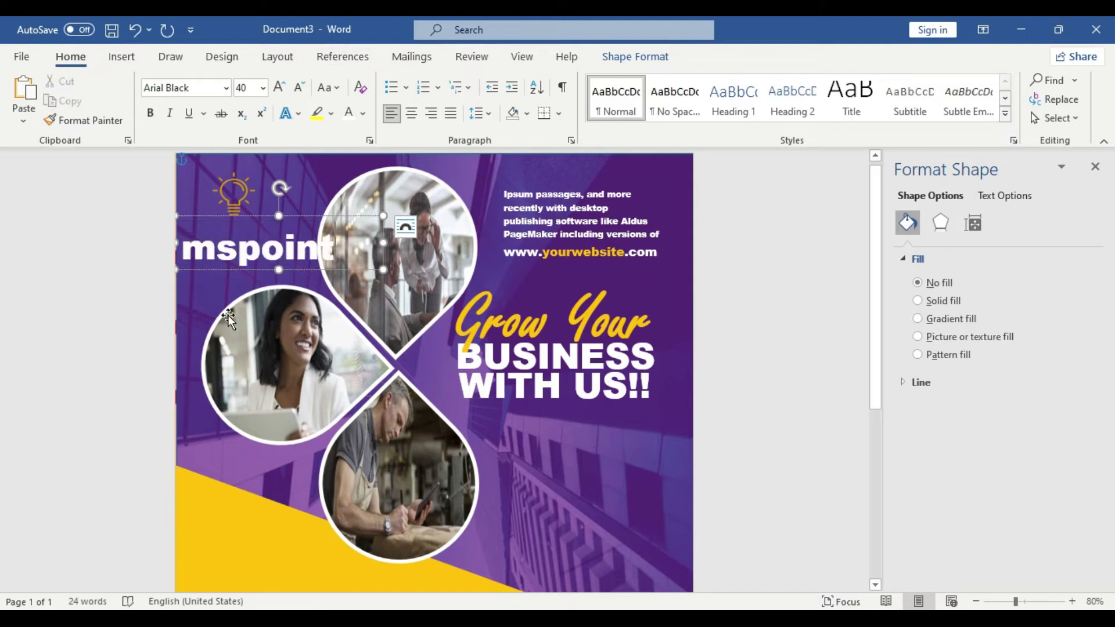
Set mspoint to 26 pt and Ignore All on its spelling flag.
{"action": "double_click", "coordinate": [279, 245]}
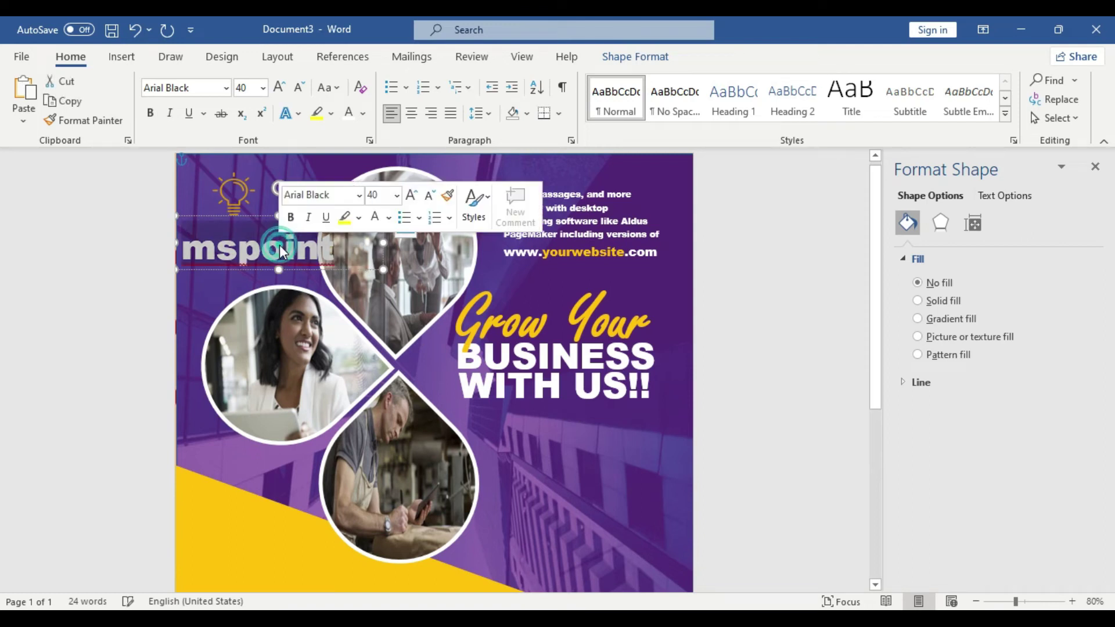
{"action": "left_click", "coordinate": [396, 195]}
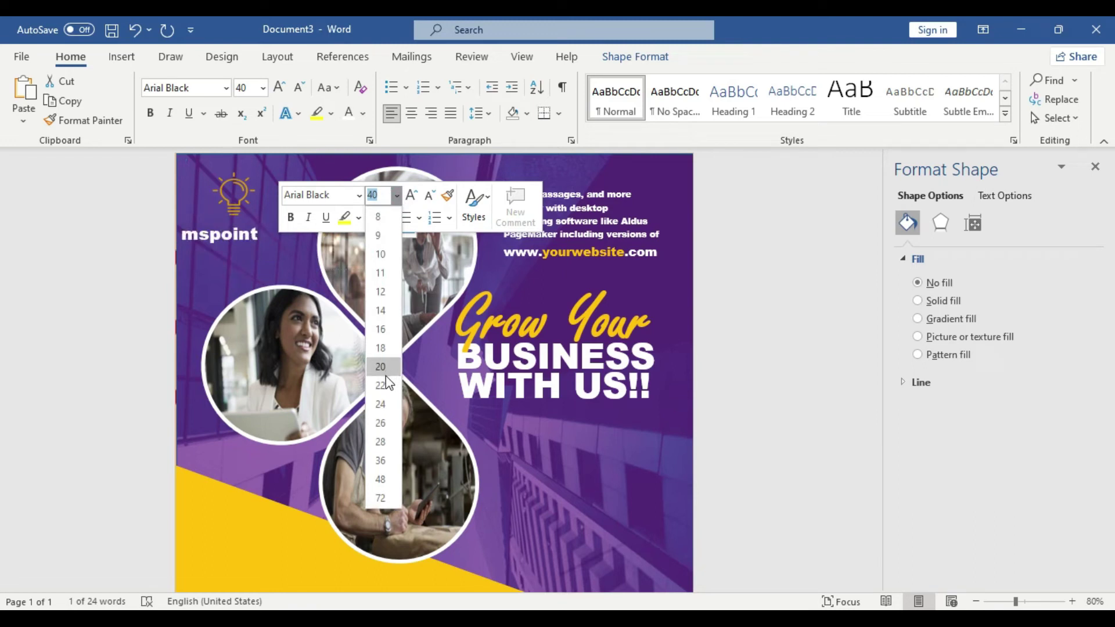
{"action": "left_click", "coordinate": [380, 423]}
{"action": "left_click", "coordinate": [222, 244]}
{"action": "right_click", "coordinate": [222, 244]}
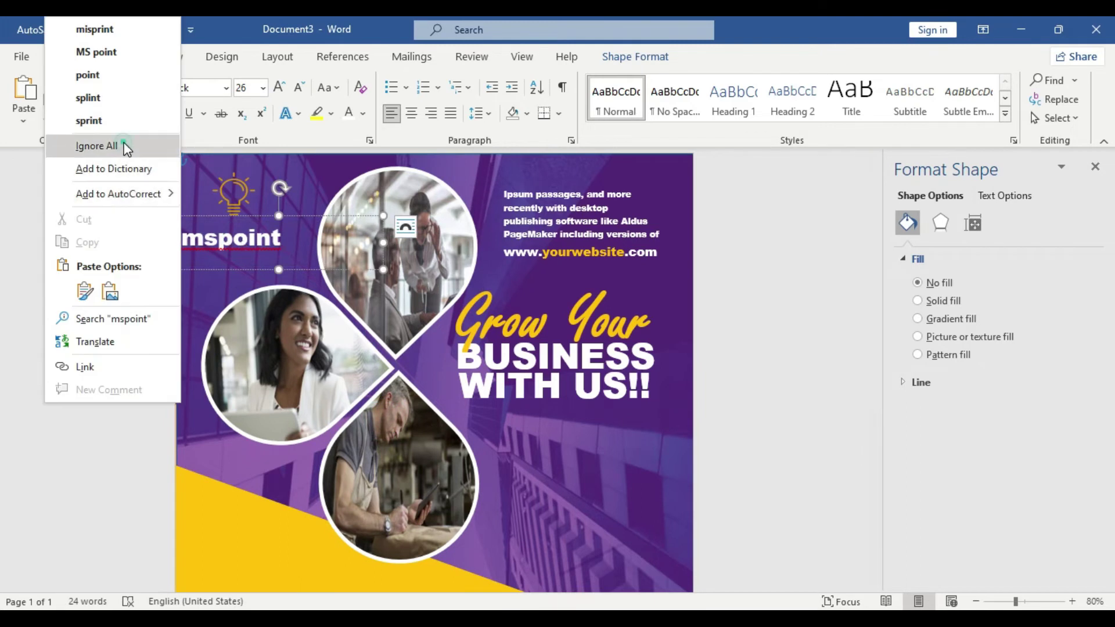
{"action": "left_click", "coordinate": [97, 146]}
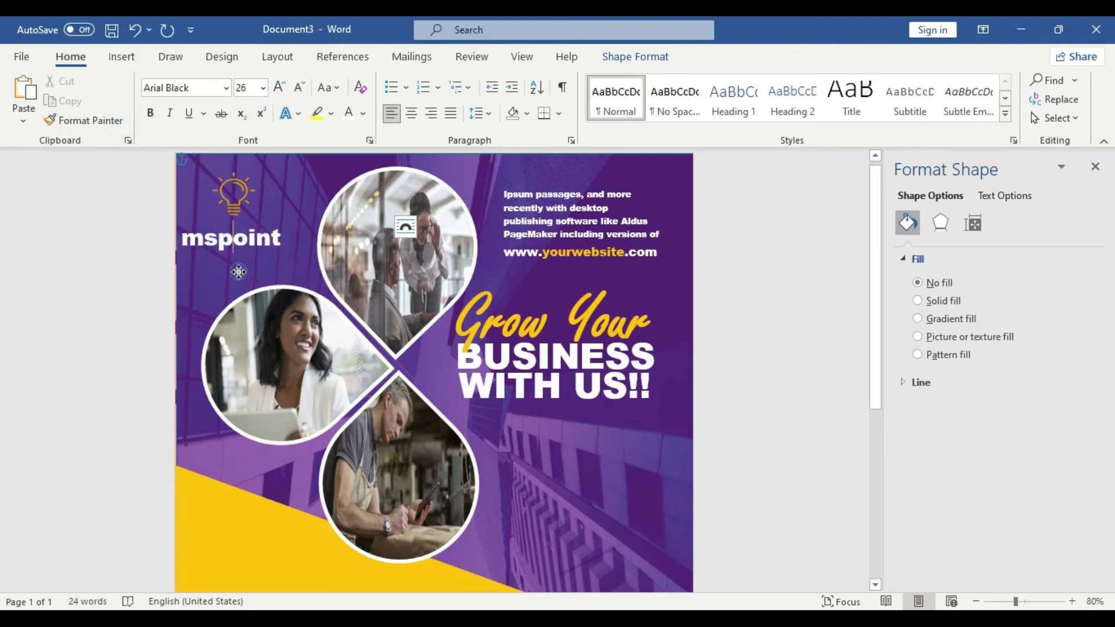
Narrow the mspoint text box and align it beneath the lightbulb icon.
{"action": "left_click", "coordinate": [364, 270]}
{"action": "left_click_drag", "start_coordinate": [363, 247], "coordinate": [291, 248]}
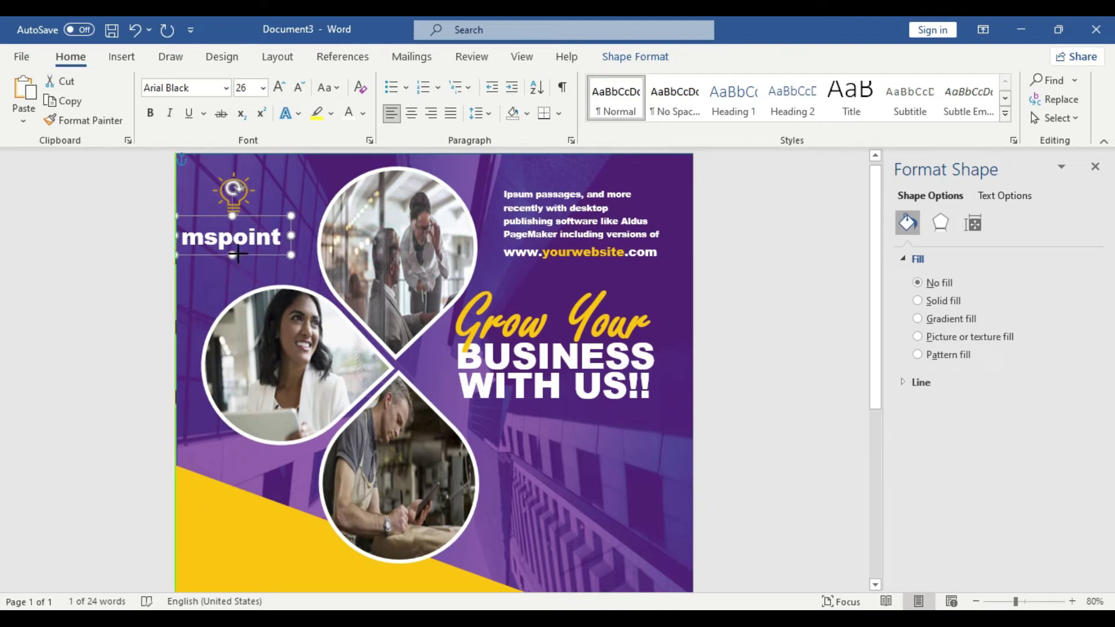
{"action": "left_click_drag", "start_coordinate": [259, 254], "coordinate": [275, 243]}
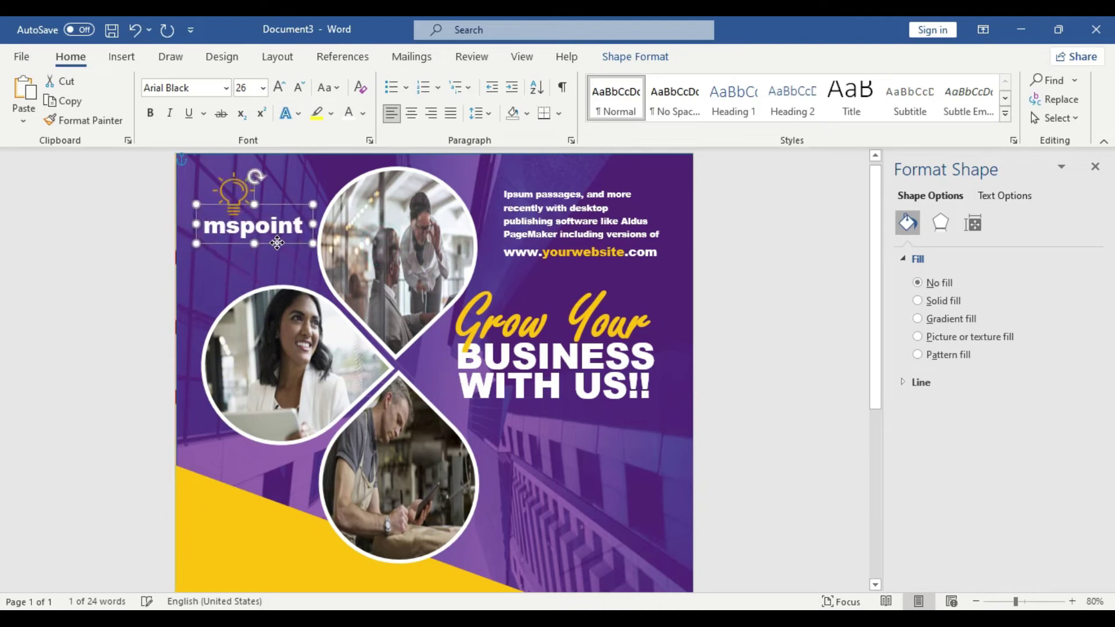
{"action": "left_click", "coordinate": [243, 183]}
{"action": "left_click_drag", "start_coordinate": [243, 182], "coordinate": [245, 180]}
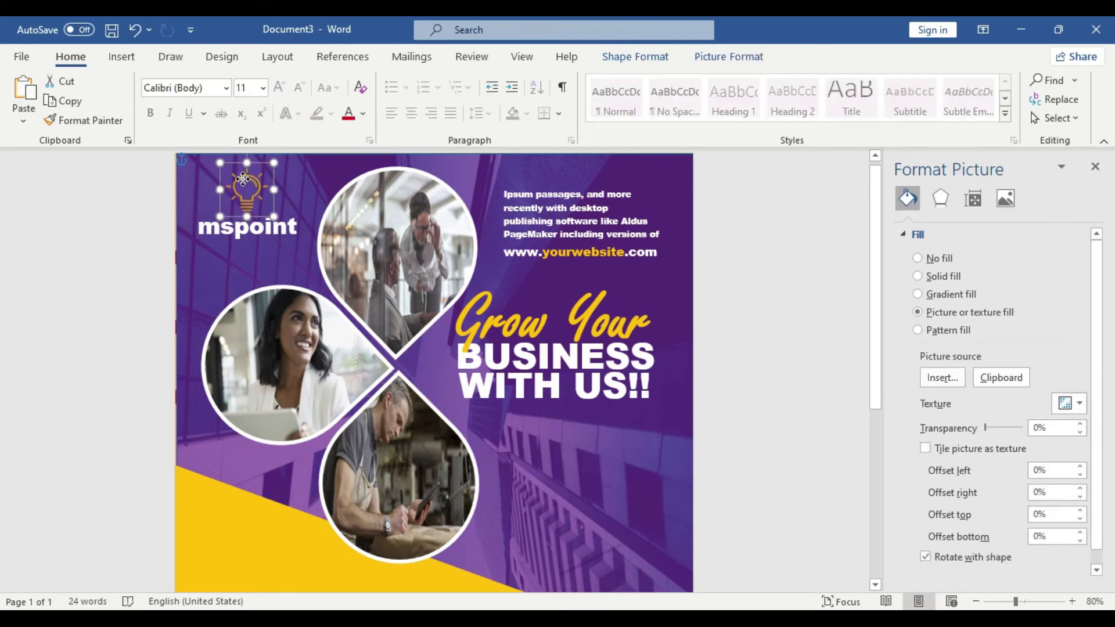
{"action": "left_click", "coordinate": [293, 243]}
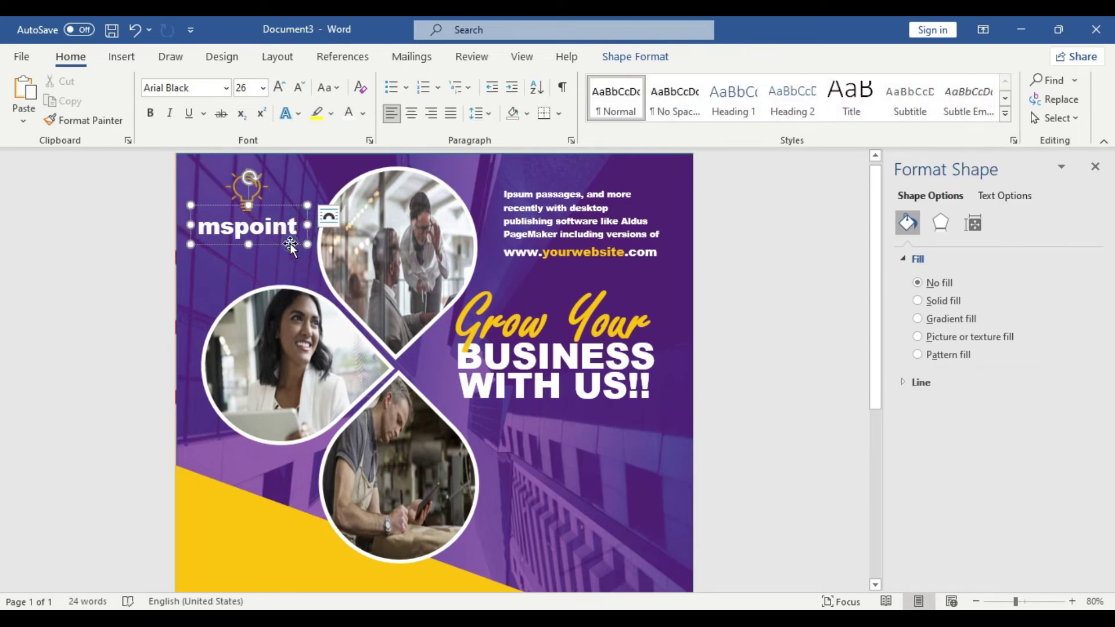
Duplicate the mspoint box just below it and type the tagline 'Your tagline here'.
{"action": "key", "text": "ctrl+v"}
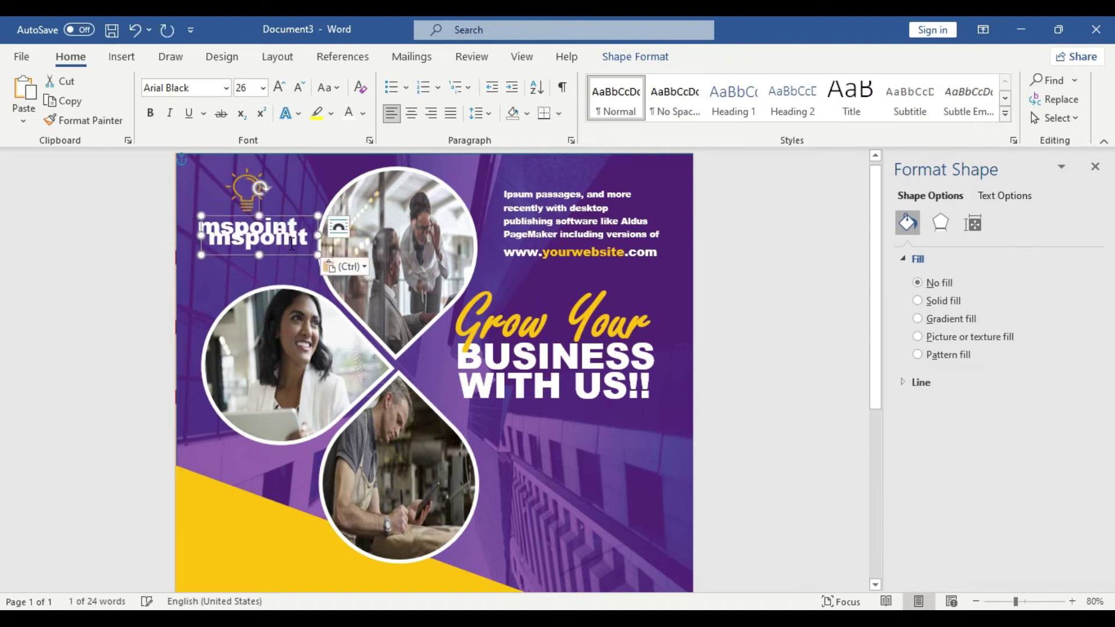
{"action": "left_click_drag", "start_coordinate": [282, 244], "coordinate": [281, 266]}
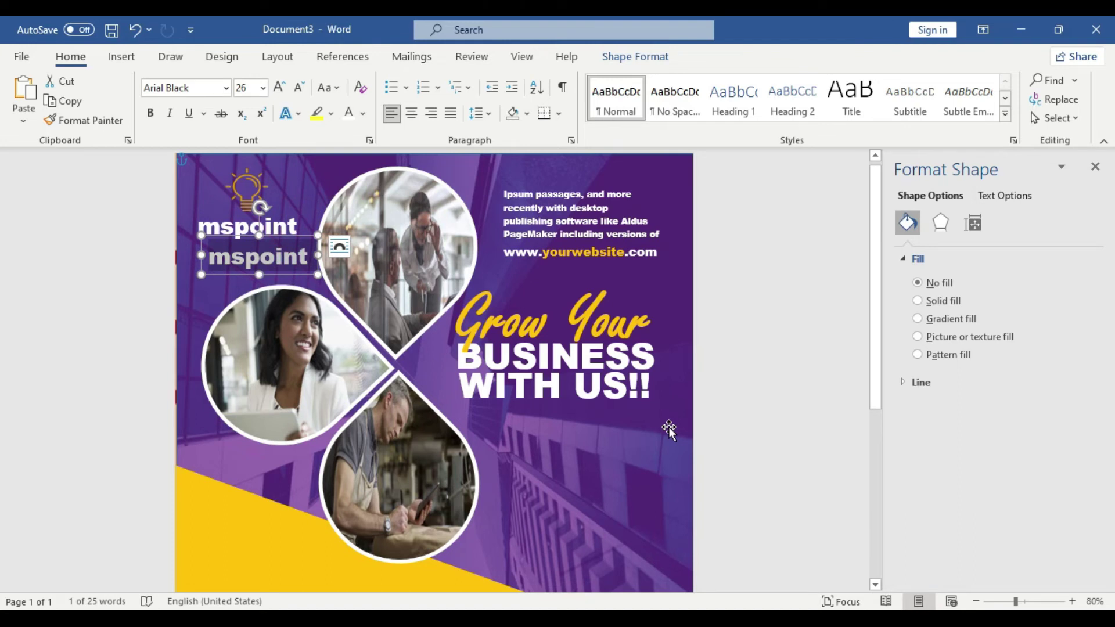
{"action": "type", "text": "Your"}
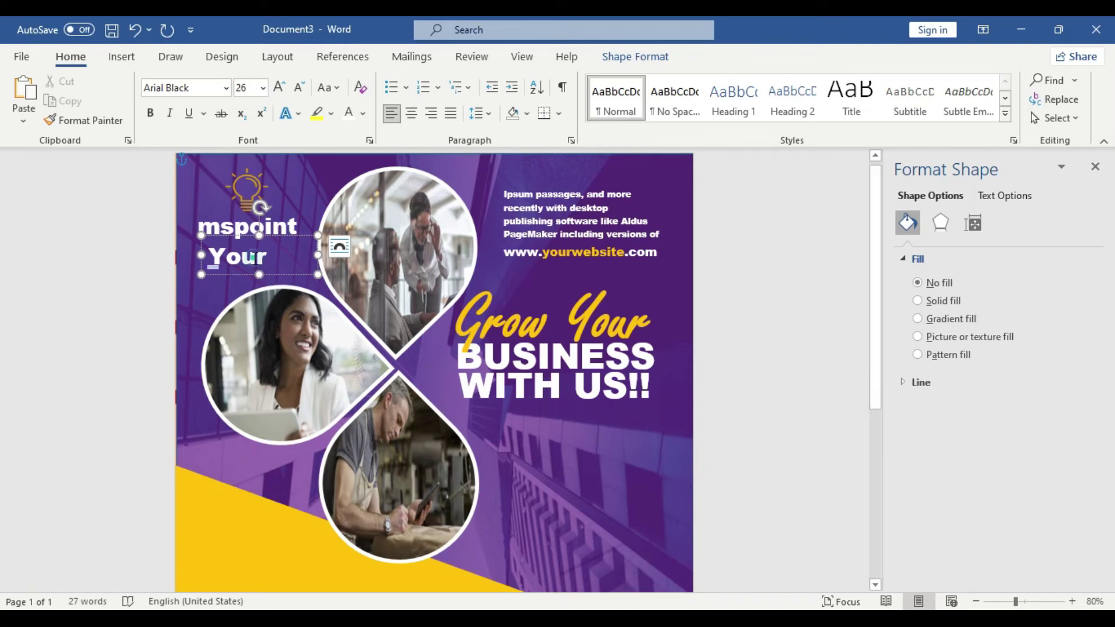
Format the tagline as Calibri 10 and shrink its box to fit the text.
{"action": "triple_click", "coordinate": [257, 255]}
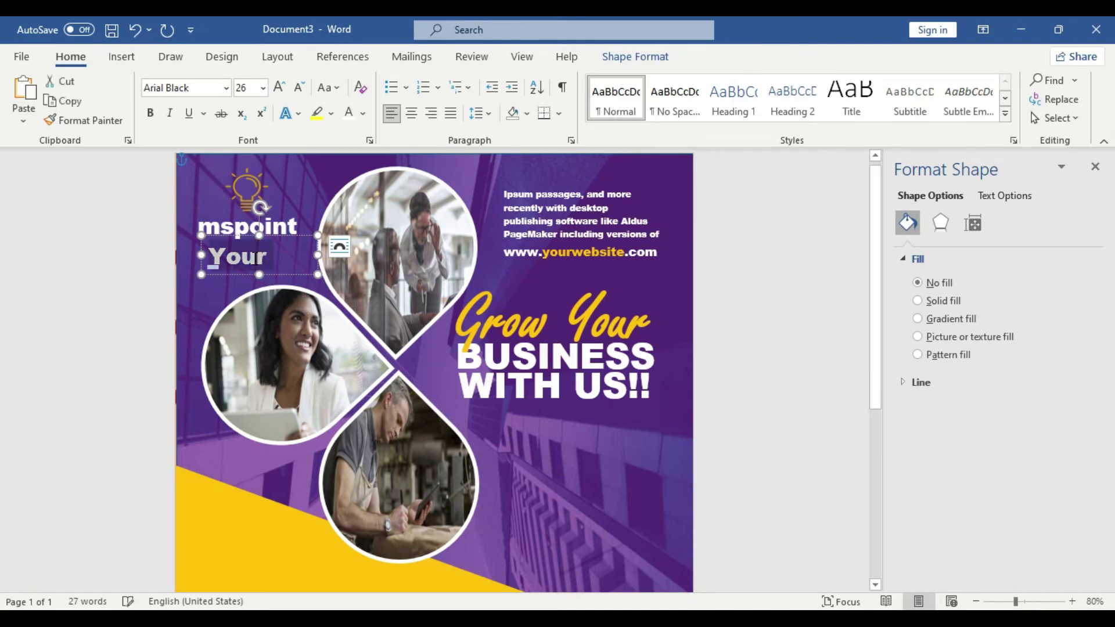
{"action": "right_click", "coordinate": [255, 257]}
{"action": "left_click", "coordinate": [372, 208]}
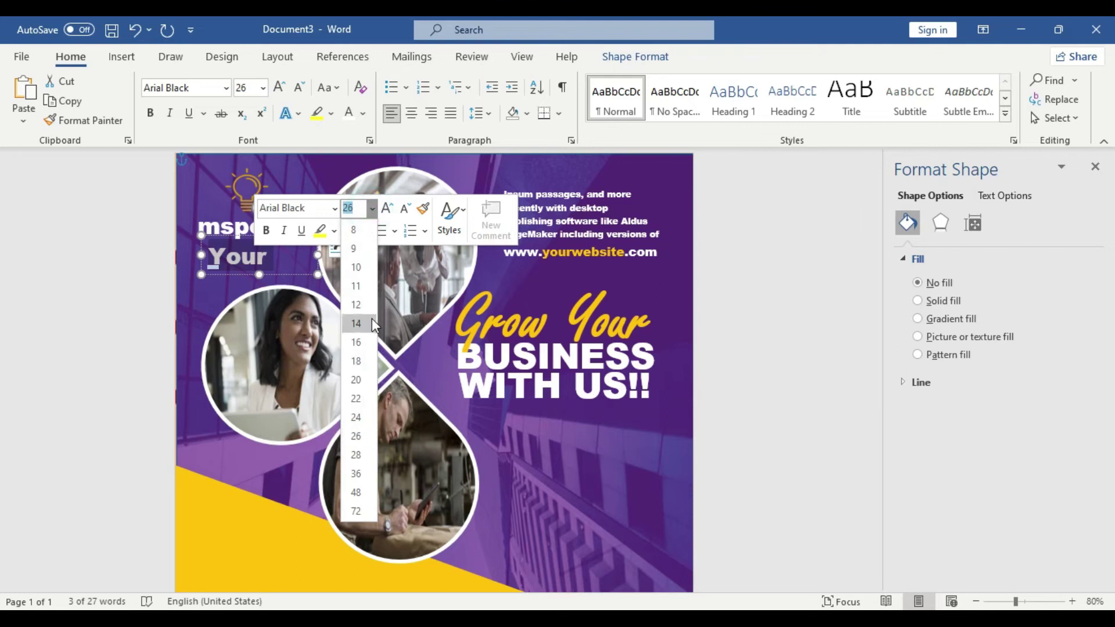
{"action": "left_click", "coordinate": [362, 268]}
{"action": "left_click", "coordinate": [335, 209]}
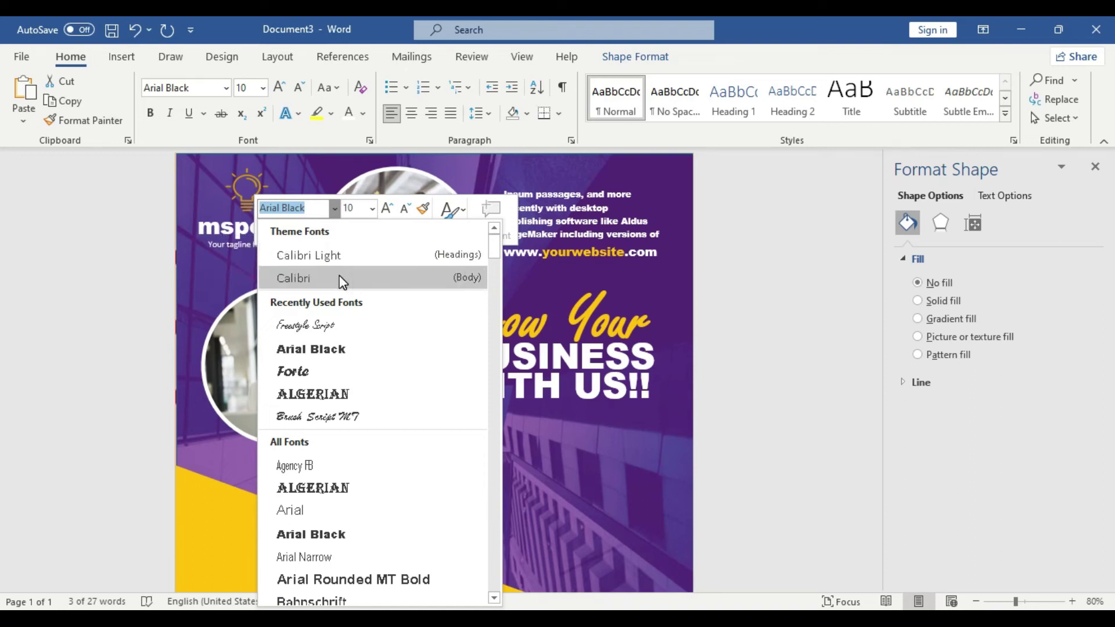
{"action": "left_click", "coordinate": [343, 282]}
{"action": "left_click_drag", "start_coordinate": [318, 254], "coordinate": [281, 248]}
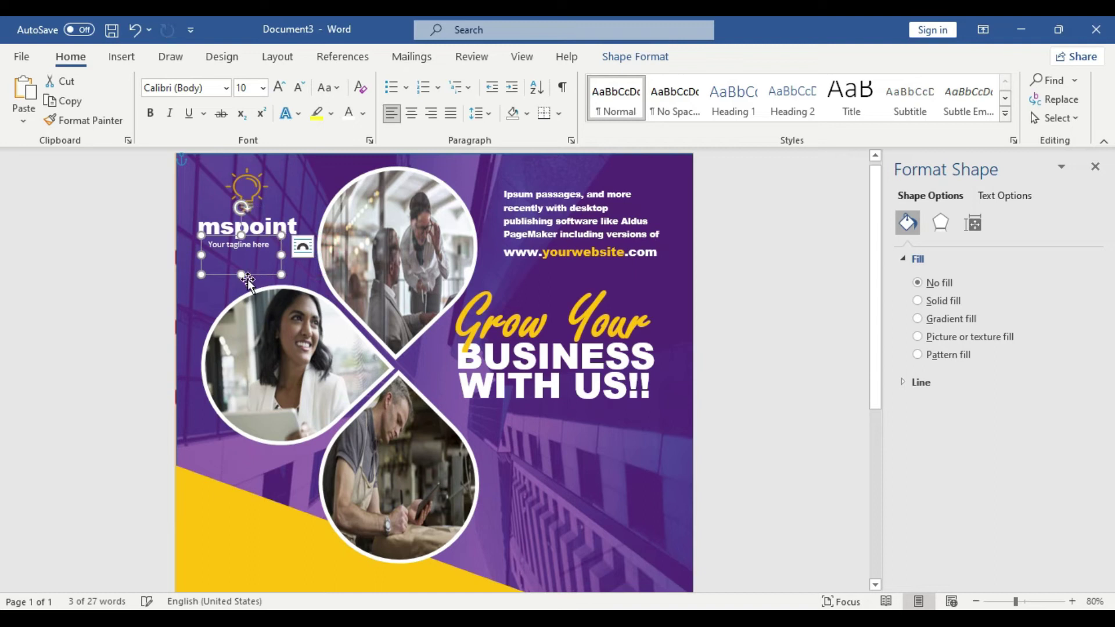
{"action": "mouse_move", "coordinate": [241, 274]}
{"action": "left_mouse_down"}
{"action": "mouse_move", "coordinate": [250, 251]}
{"action": "mouse_move", "coordinate": [271, 252]}
{"action": "left_mouse_up"}
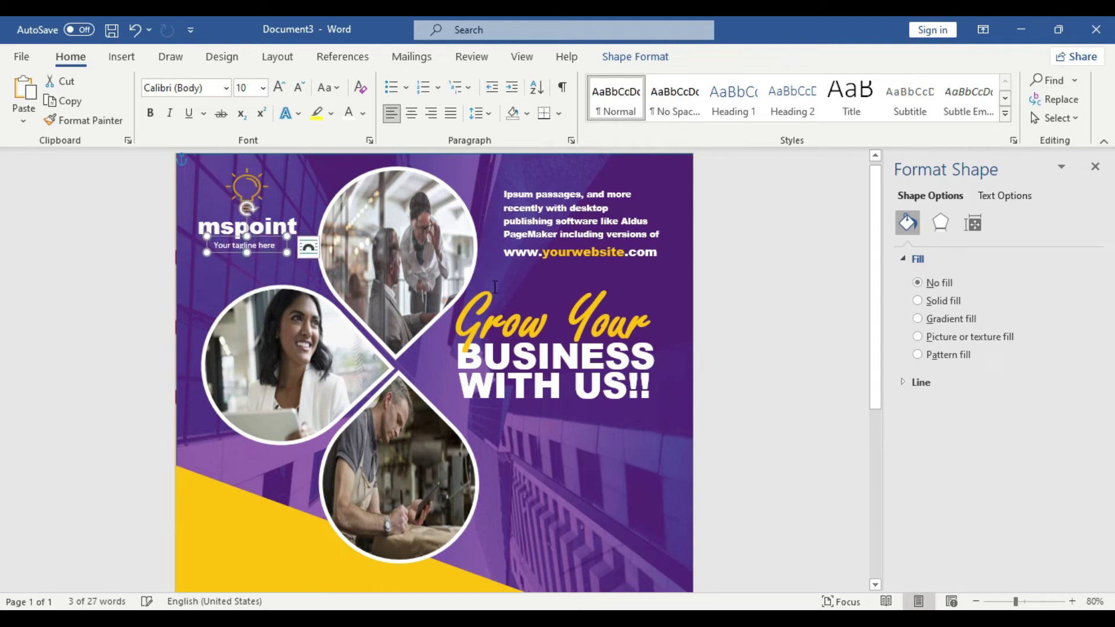
{"action": "left_click", "coordinate": [769, 316]}
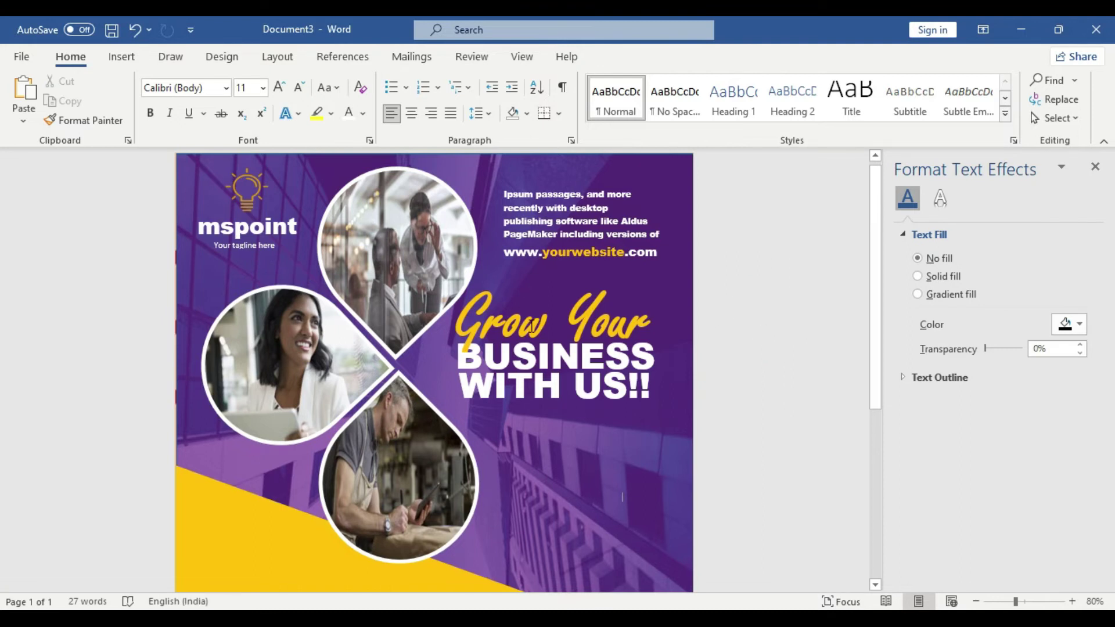
Zoom out to 40% to view the whole flyer page, then select the BUSINESS WITH US!! box.
{"action": "scroll", "coordinate": [489, 374], "scroll_direction": "down", "scroll_amount": 4}
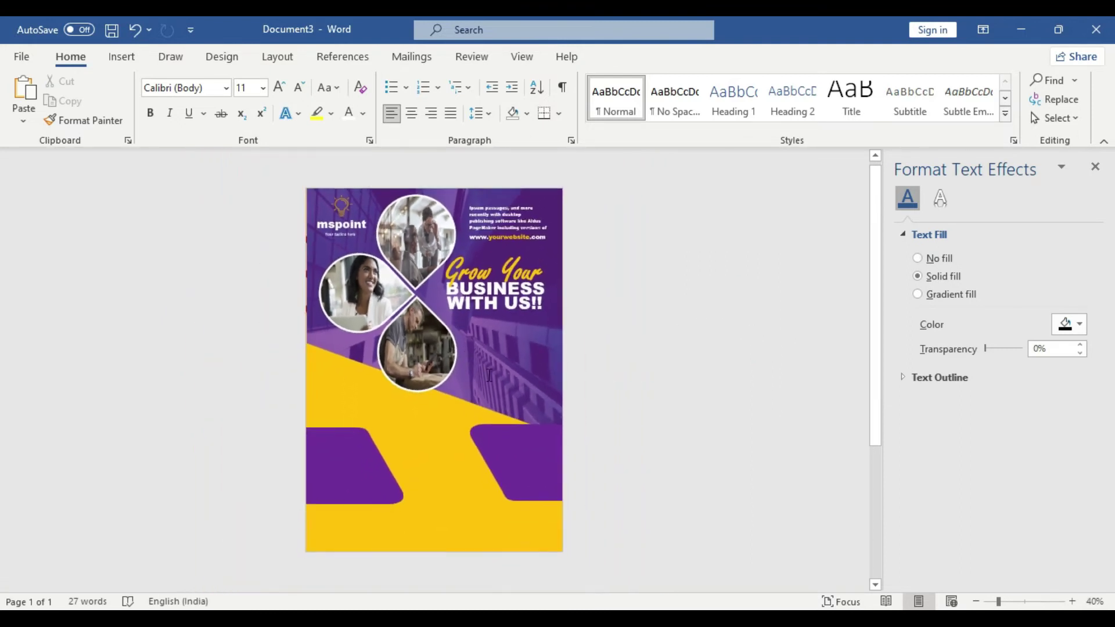
{"action": "left_click", "coordinate": [656, 366]}
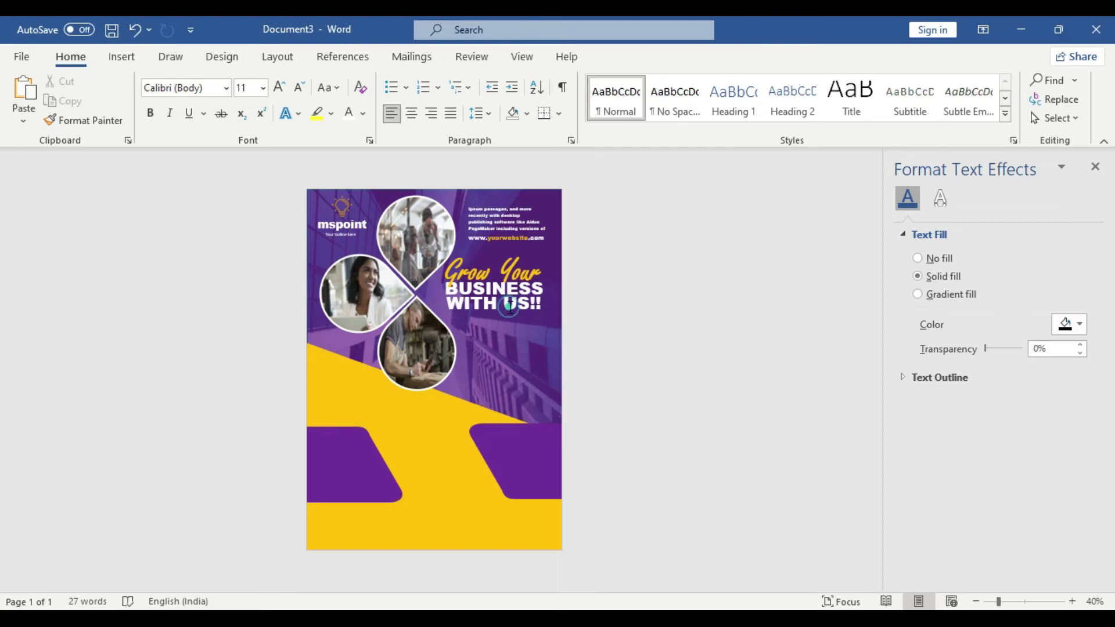
{"action": "left_click", "coordinate": [502, 293]}
{"action": "left_click", "coordinate": [522, 316]}
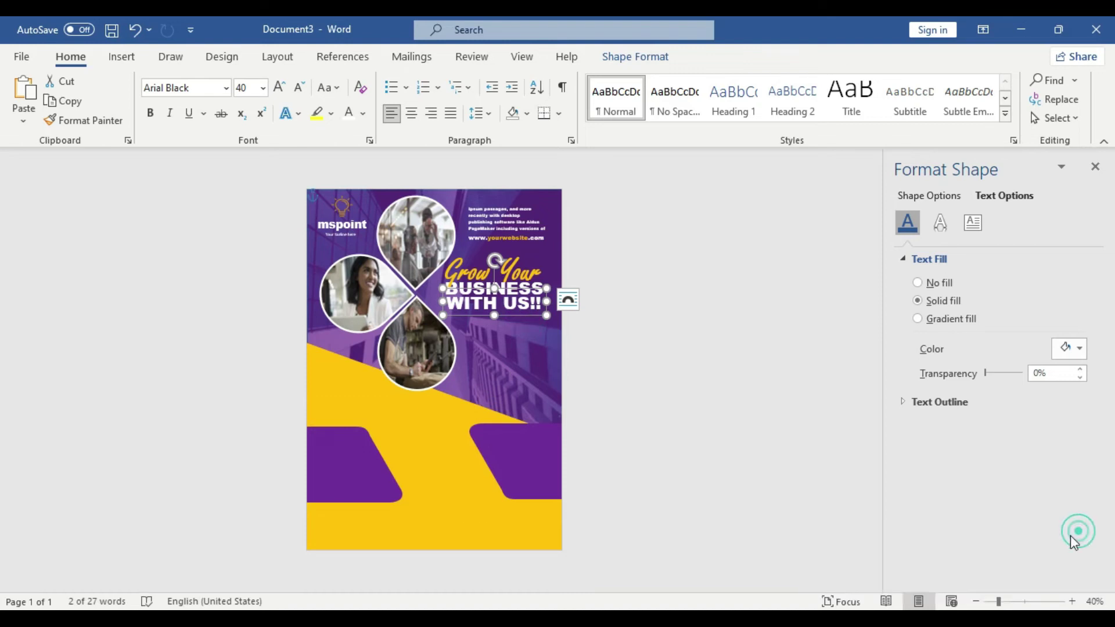
Copy the WITH US!! box below the slogan, retype it as 'WHY' at size 26.
{"action": "left_click", "coordinate": [534, 317]}
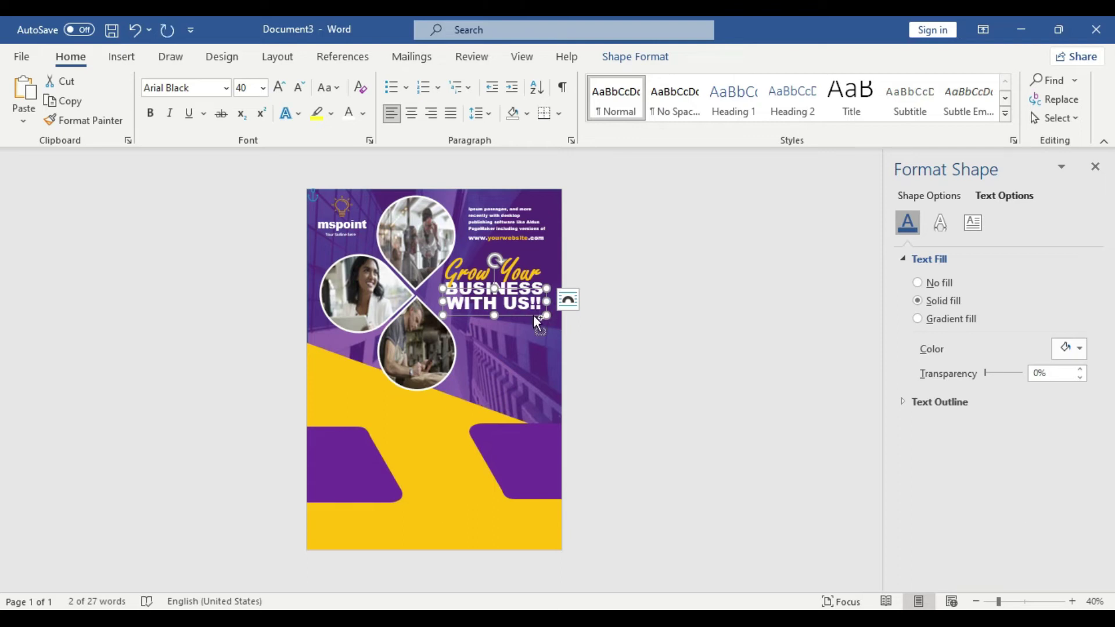
{"action": "left_click_drag", "start_coordinate": [537, 321], "coordinate": [535, 317]}
{"action": "left_click_drag", "start_coordinate": [531, 329], "coordinate": [530, 373]}
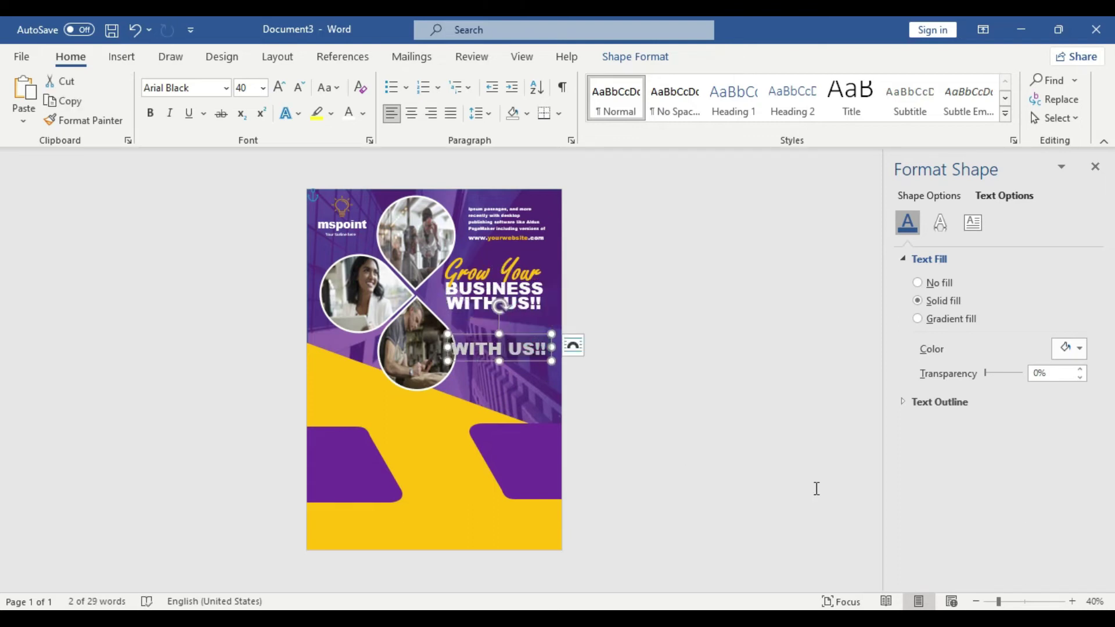
{"action": "type", "text": "why"}
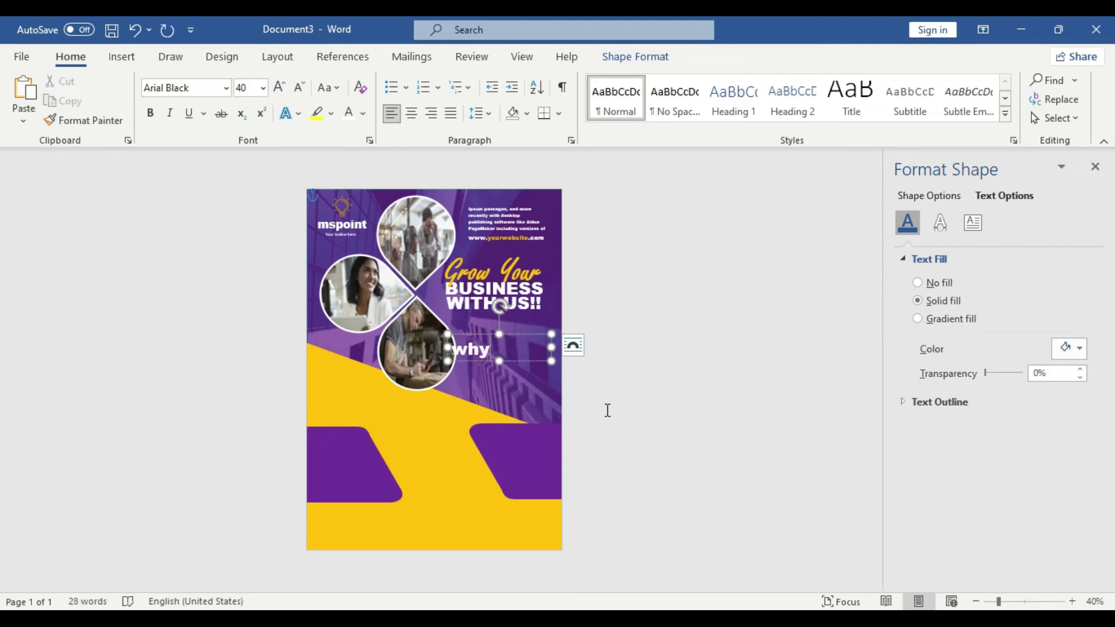
{"action": "key", "text": "BackSpace"}
{"action": "key", "text": "BackSpace"}
{"action": "key", "text": "BackSpace"}
{"action": "type", "text": "WHY"}
{"action": "left_click_drag", "start_coordinate": [553, 361], "coordinate": [535, 360]}
{"action": "key", "text": "ctrl+a"}
{"action": "left_click", "coordinate": [590, 298]}
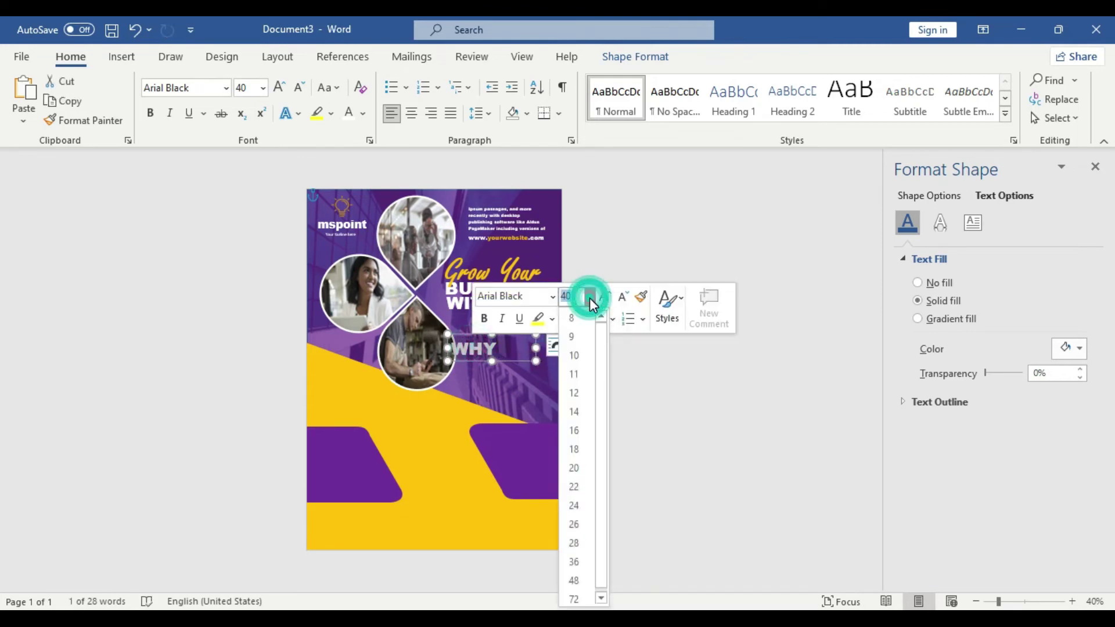
{"action": "left_click", "coordinate": [575, 524]}
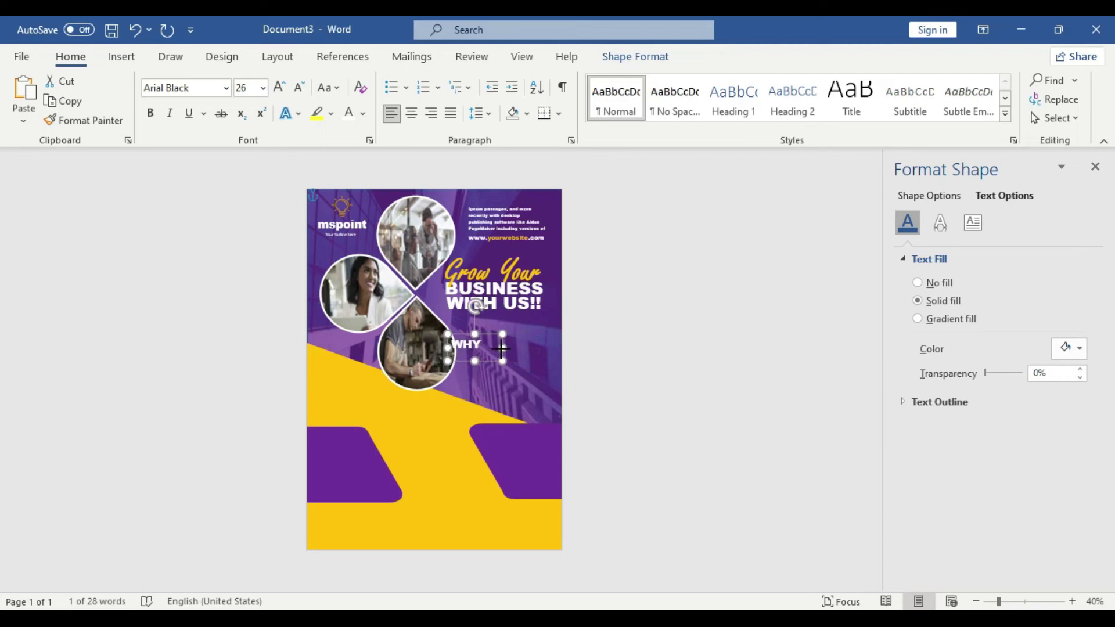
{"action": "mouse_move", "coordinate": [540, 355]}
{"action": "left_mouse_down"}
{"action": "mouse_move", "coordinate": [502, 354]}
{"action": "mouse_move", "coordinate": [510, 331]}
{"action": "mouse_move", "coordinate": [505, 343]}
{"action": "left_mouse_up"}
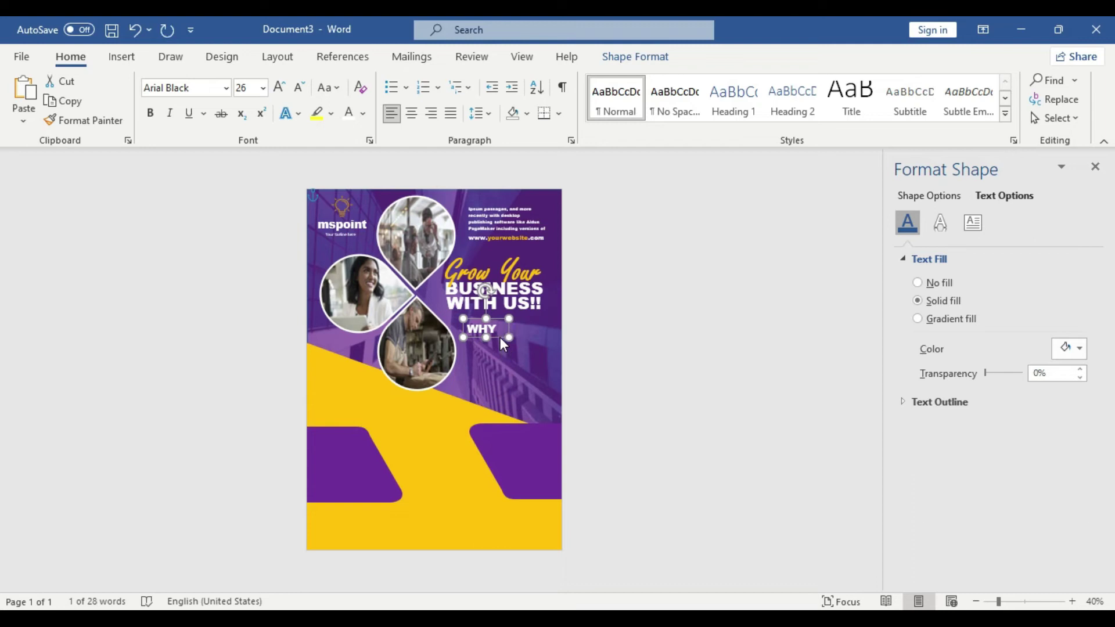
Add 'CHOOSE US?' in a copy below WHY and colour it gold.
{"action": "left_click_drag", "start_coordinate": [504, 343], "coordinate": [546, 351]}
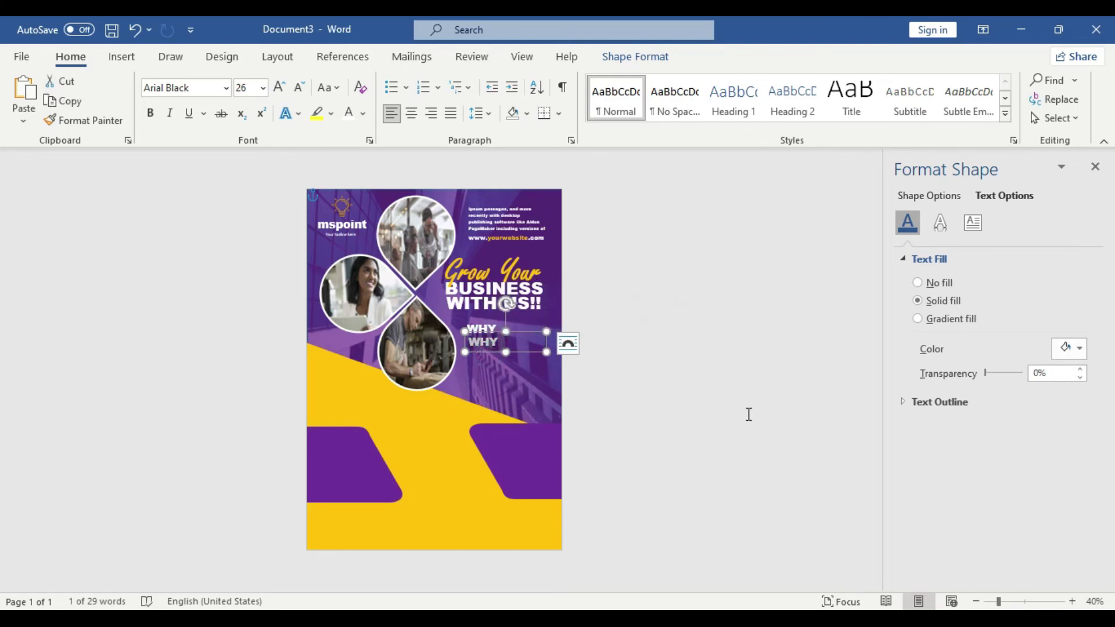
{"action": "type", "text": "CHO"}
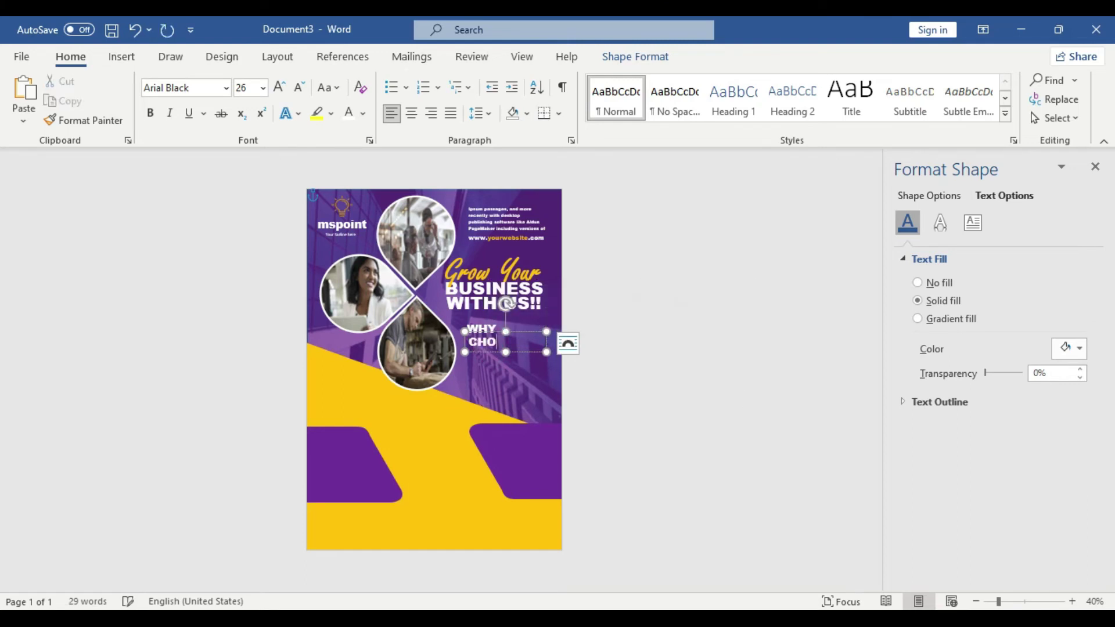
{"action": "type", "text": "OS"}
{"action": "key", "text": "Delete"}
{"action": "key", "text": "Delete"}
{"action": "key", "text": "Delete"}
{"action": "type", "text": "US?"}
{"action": "left_click_drag", "start_coordinate": [554, 353], "coordinate": [468, 342]}
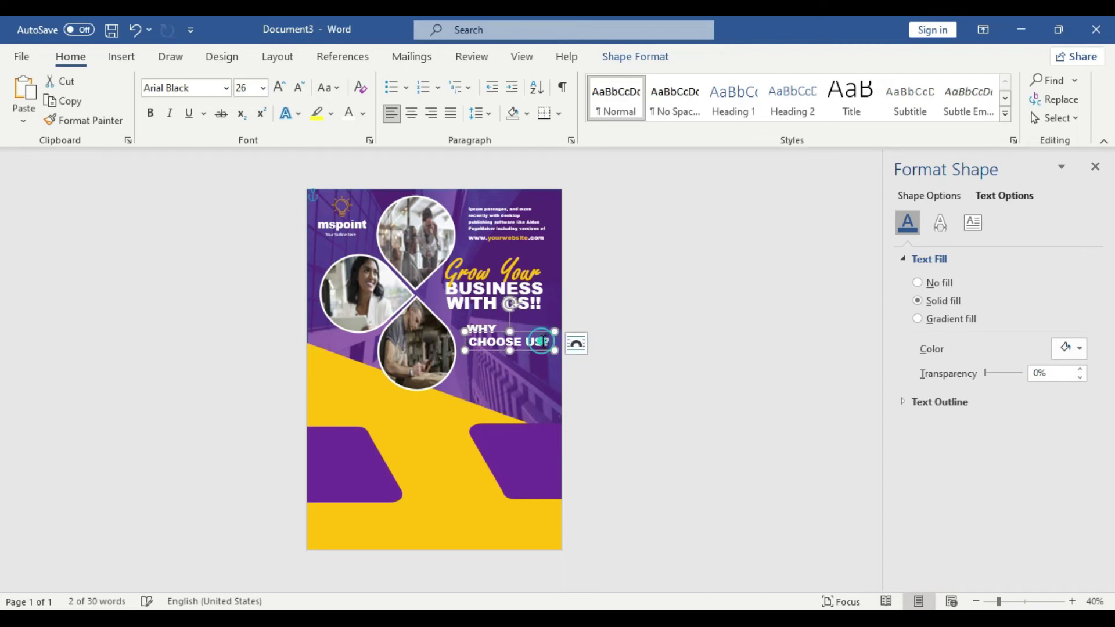
{"action": "left_click", "coordinate": [656, 314]}
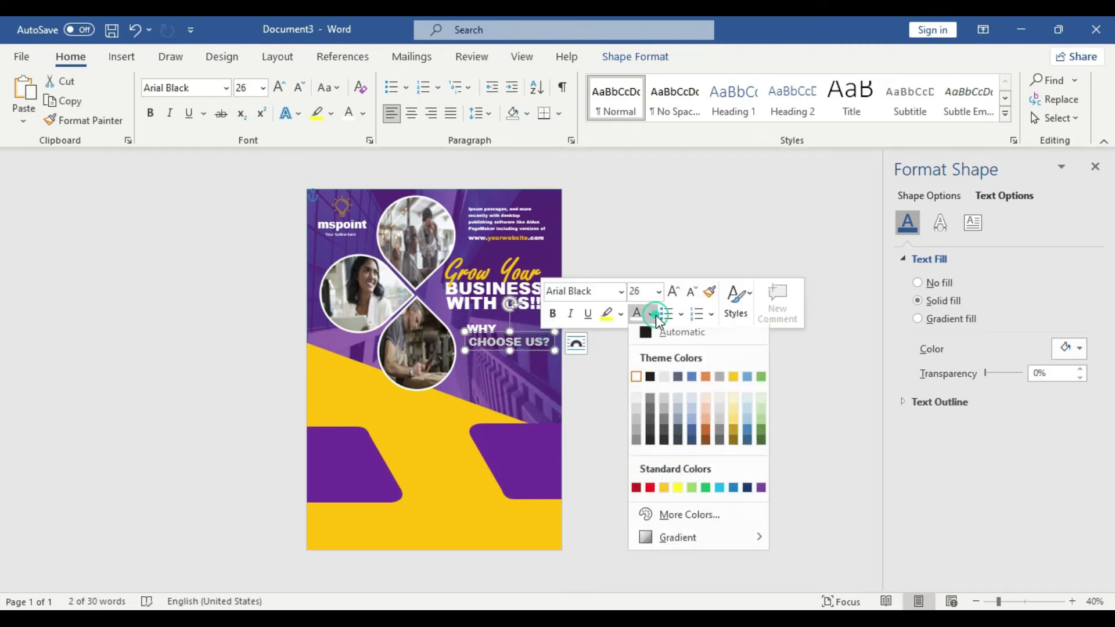
{"action": "left_click", "coordinate": [734, 377]}
{"action": "left_click_drag", "start_coordinate": [527, 353], "coordinate": [554, 357]}
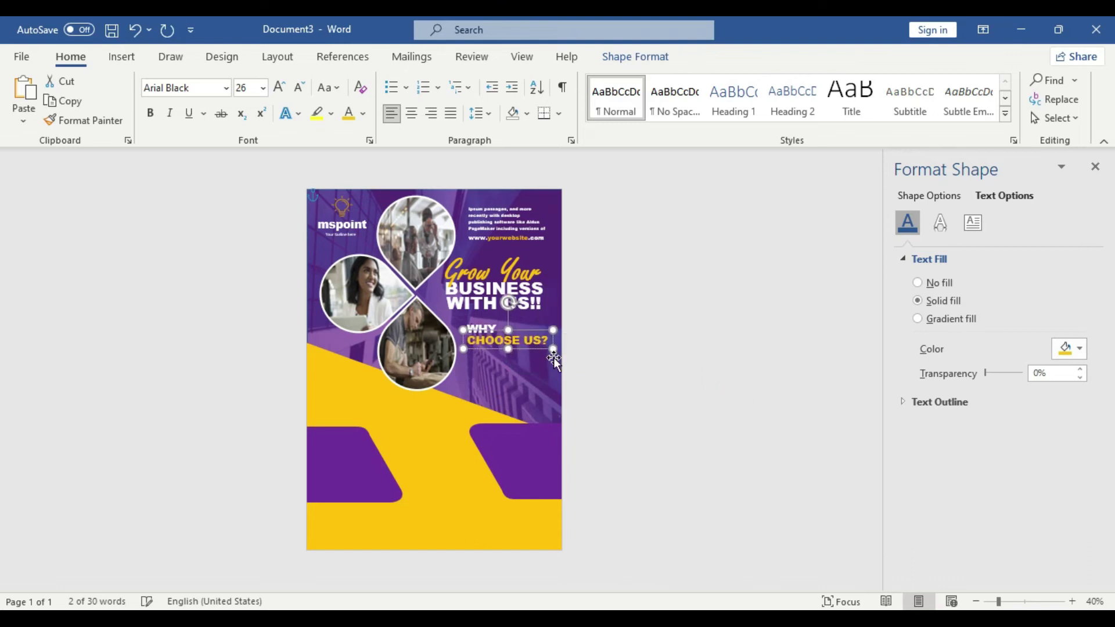
Copy the top-right paragraph text box and place the duplicate below WHY CHOOSE US?
{"action": "left_click", "coordinate": [644, 371]}
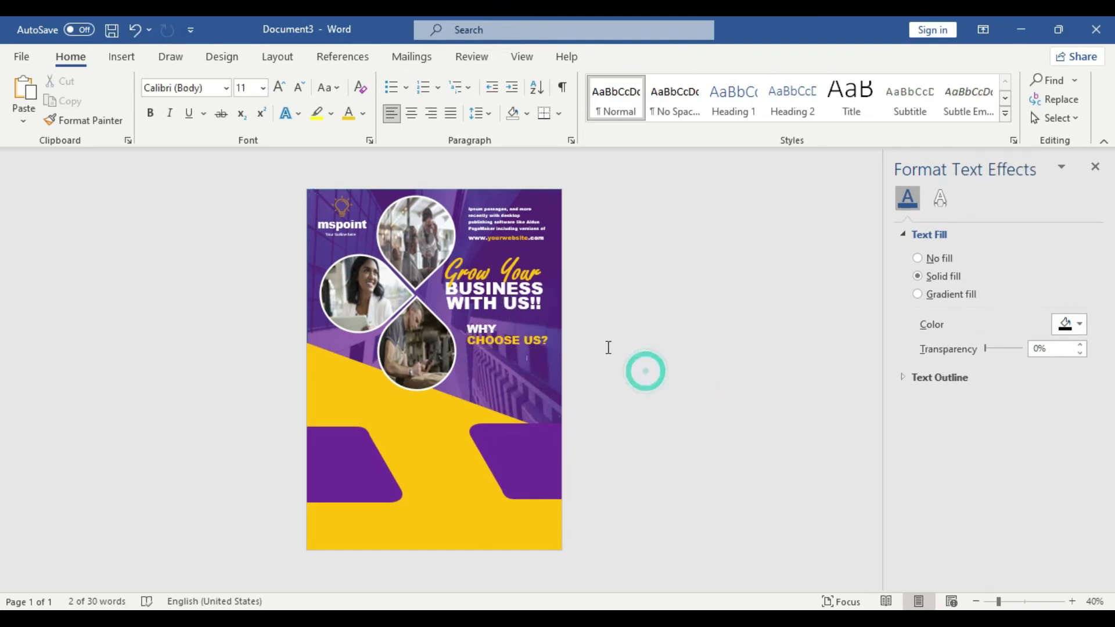
{"action": "left_click", "coordinate": [523, 206]}
{"action": "left_click", "coordinate": [523, 206]}
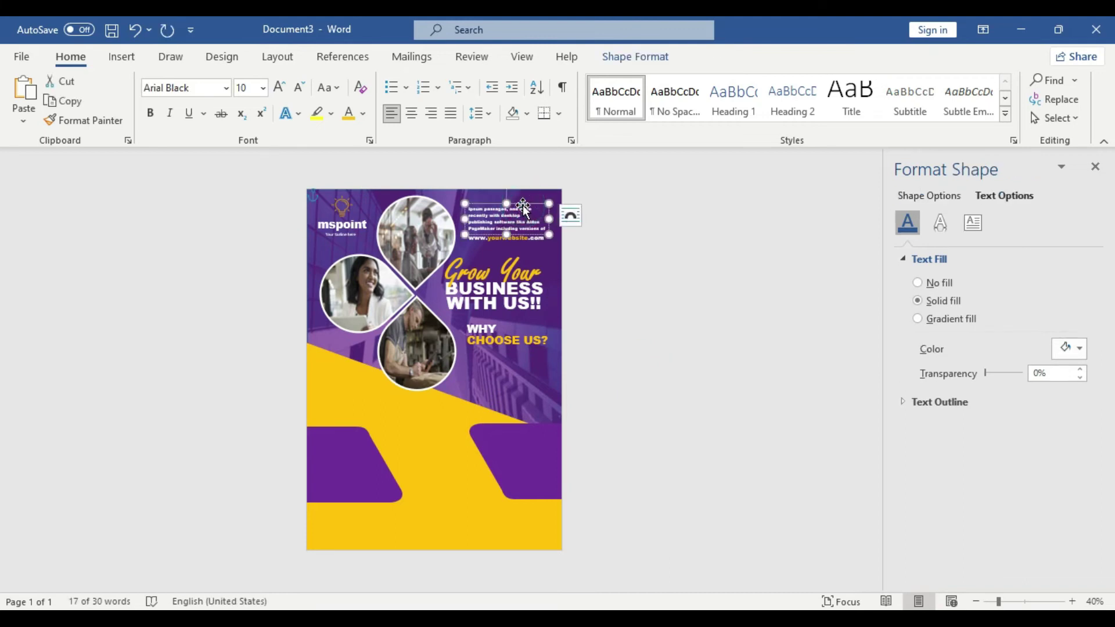
{"action": "key", "text": "ctrl+c"}
{"action": "key", "text": "ctrl+v"}
{"action": "mouse_move", "coordinate": [528, 210]}
{"action": "left_mouse_down"}
{"action": "mouse_move", "coordinate": [533, 372]}
{"action": "mouse_move", "coordinate": [536, 349]}
{"action": "mouse_move", "coordinate": [512, 348]}
{"action": "left_mouse_up"}
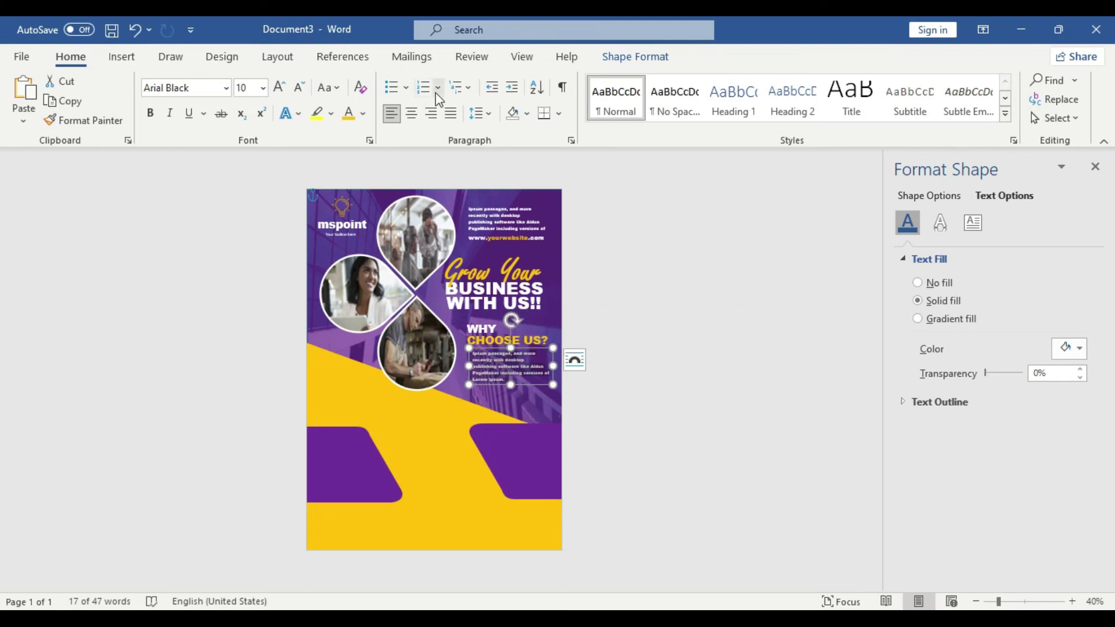
Apply arrow bullets to the copied paragraph text.
{"action": "left_click", "coordinate": [406, 88]}
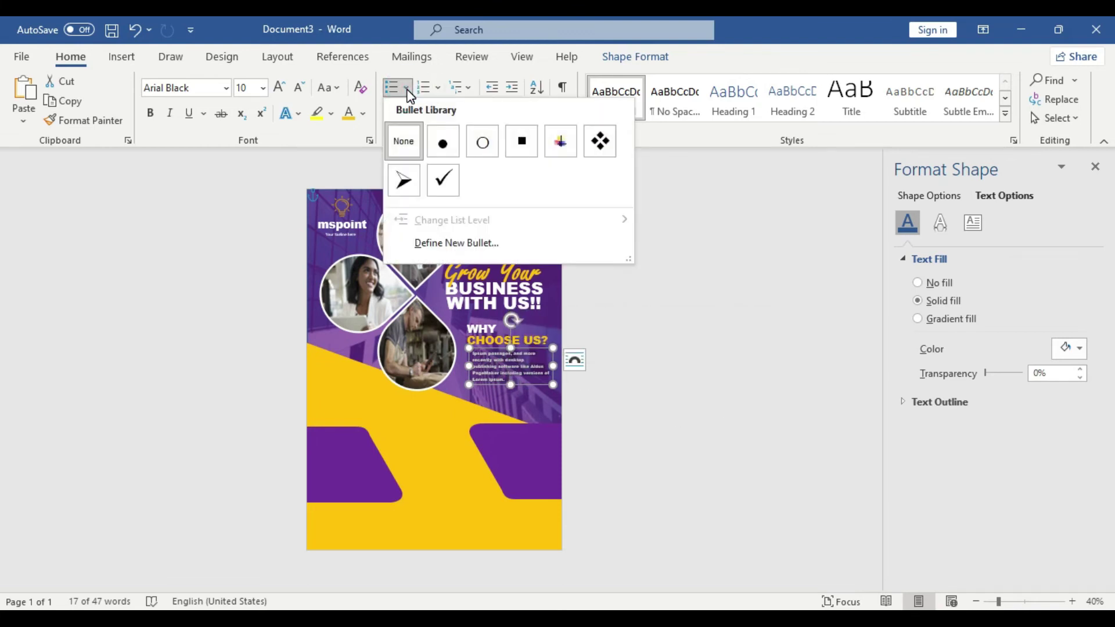
{"action": "left_click", "coordinate": [407, 88]}
{"action": "left_click", "coordinate": [1076, 535]}
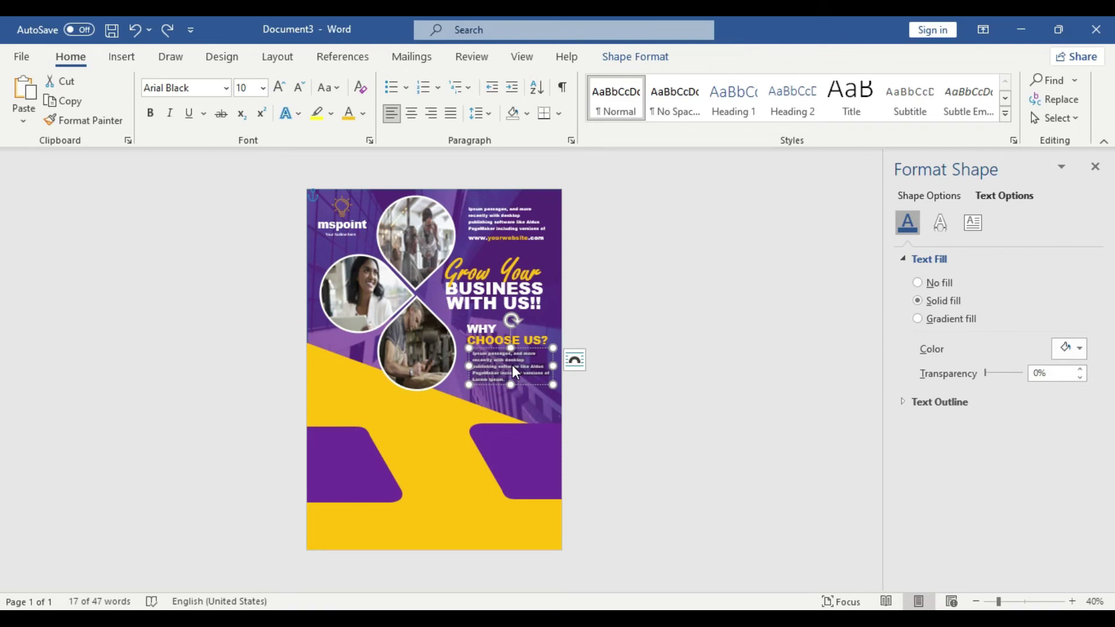
{"action": "right_click", "coordinate": [512, 365]}
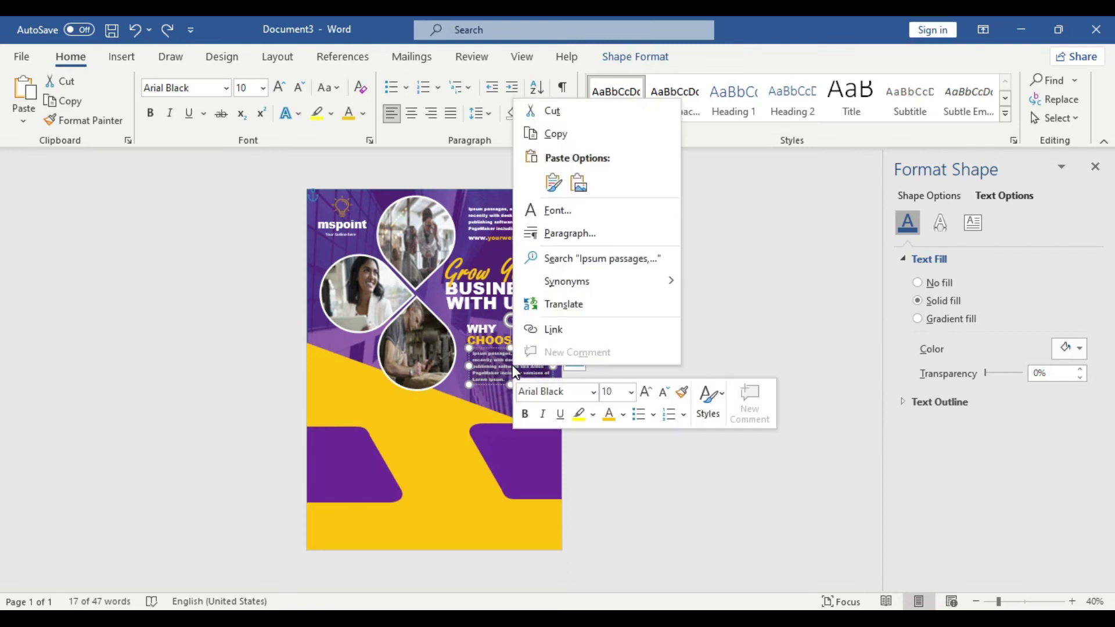
{"action": "left_click", "coordinate": [654, 416]}
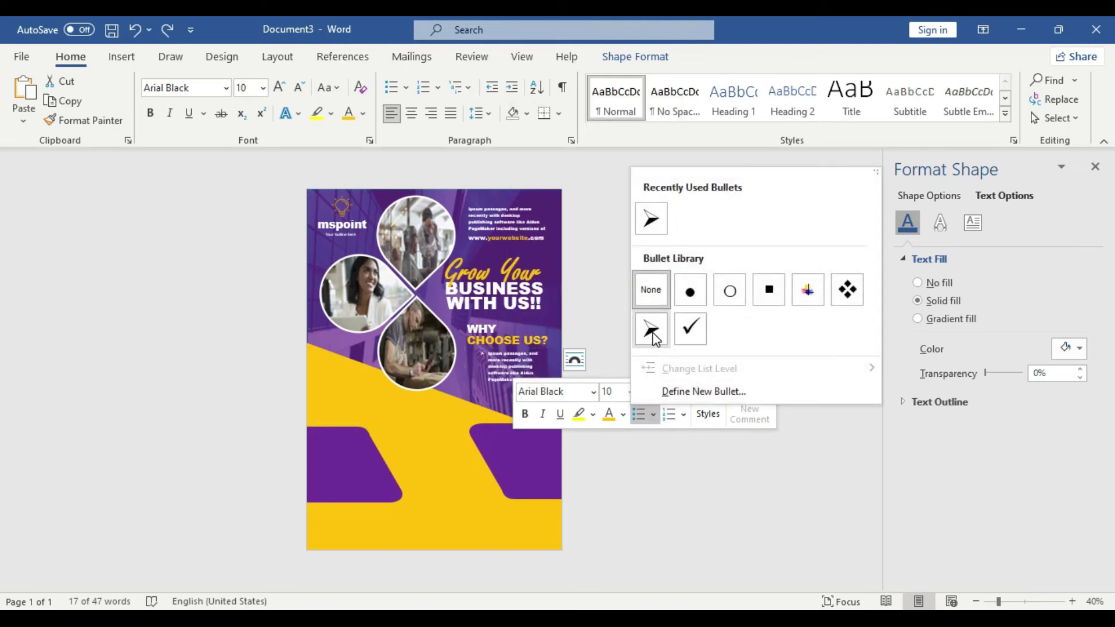
{"action": "left_click", "coordinate": [652, 329]}
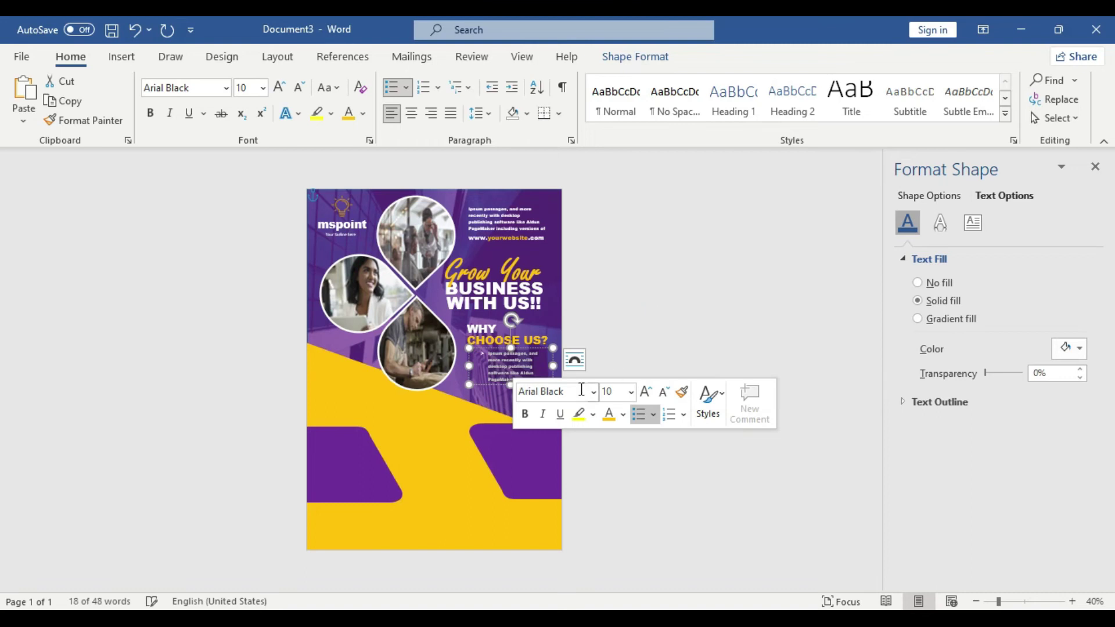
{"action": "left_click", "coordinate": [532, 358]}
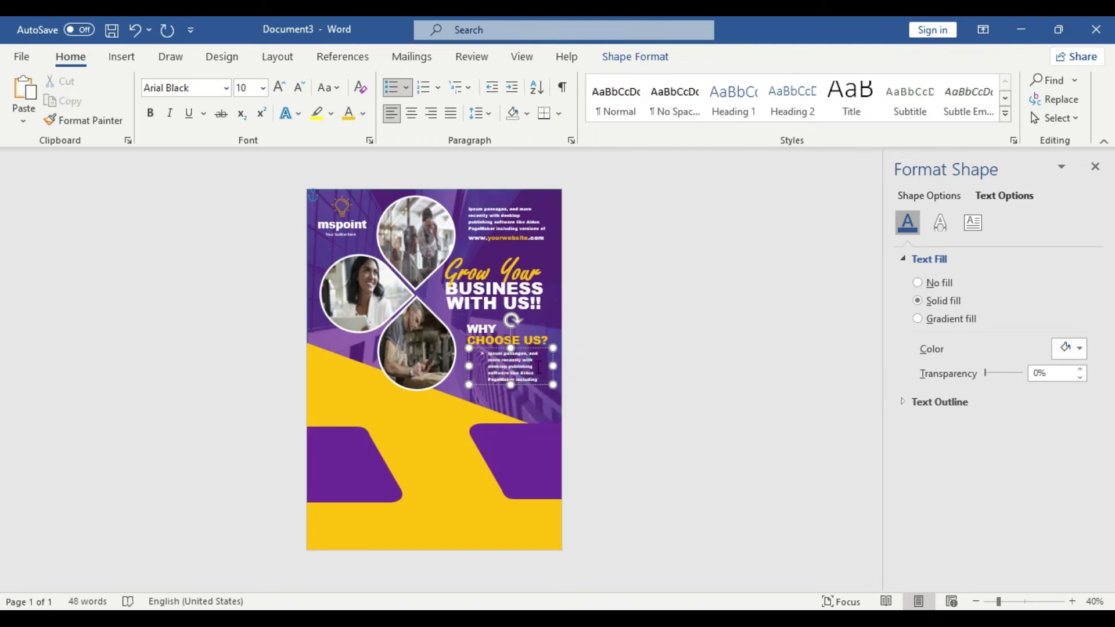
Break the text into separate bullets per phrase and enlarge the box to show the last line.
{"action": "scroll", "coordinate": [530, 360], "scroll_direction": "up", "scroll_amount": 3, "text": "ctrl"}
{"action": "scroll", "coordinate": [573, 403], "scroll_direction": "up", "scroll_amount": 2, "text": "ctrl"}
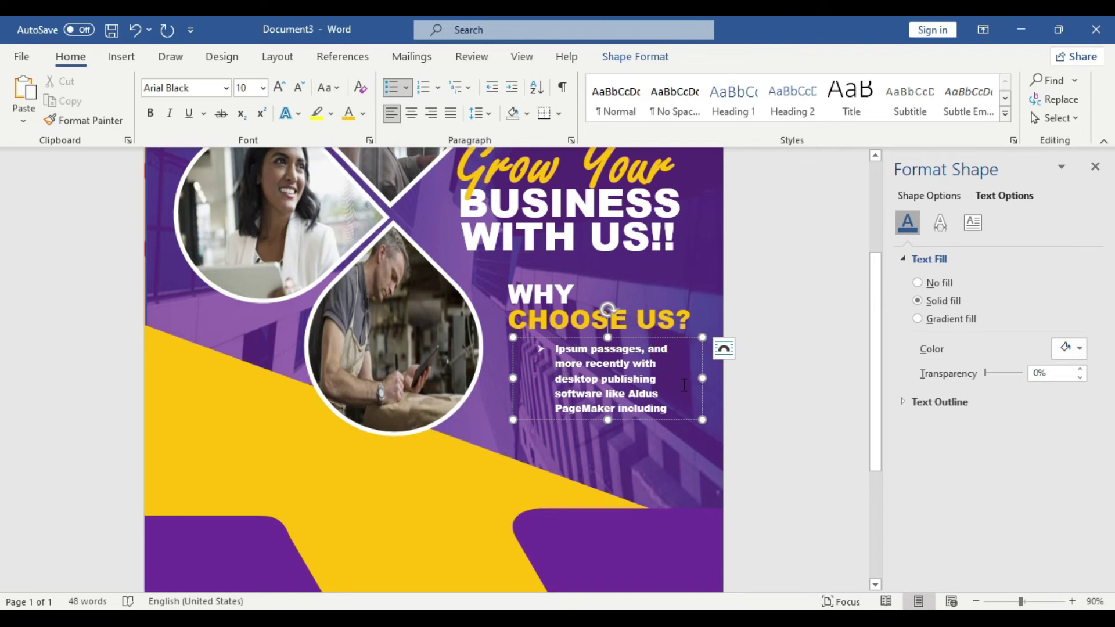
{"action": "key", "text": "BackSpace"}
{"action": "key", "text": "Return"}
{"action": "left_click", "coordinate": [658, 364]}
{"action": "key", "text": "Return"}
{"action": "left_click", "coordinate": [657, 379]}
{"action": "key", "text": "Return"}
{"action": "left_click", "coordinate": [657, 393]}
{"action": "key", "text": "BackSpace"}
{"action": "key", "text": "Return"}
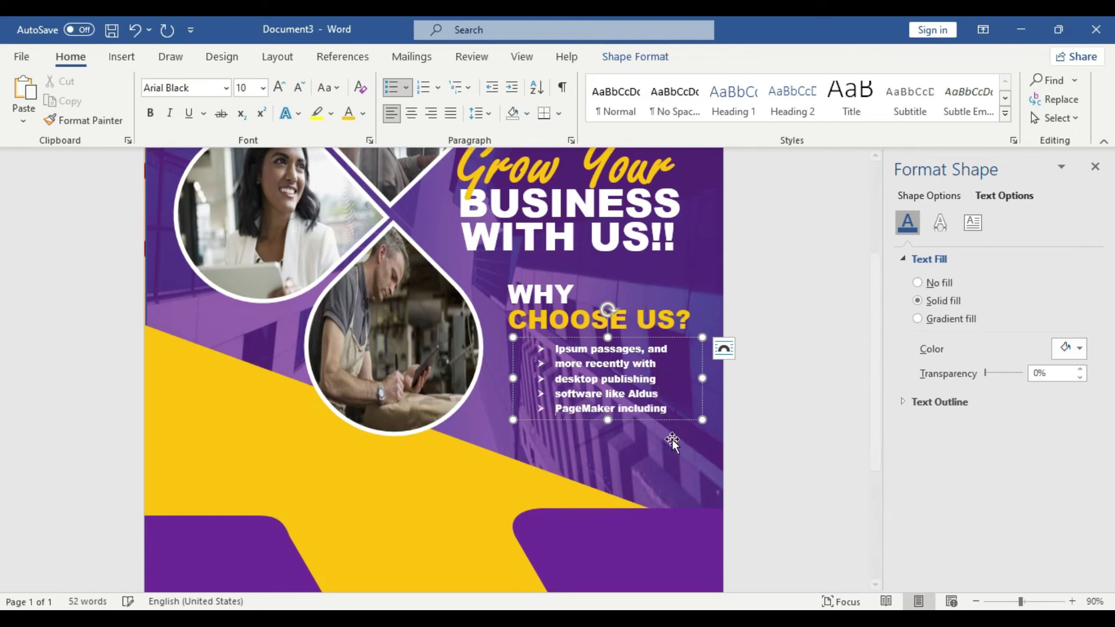
{"action": "left_click_drag", "start_coordinate": [609, 419], "coordinate": [609, 441]}
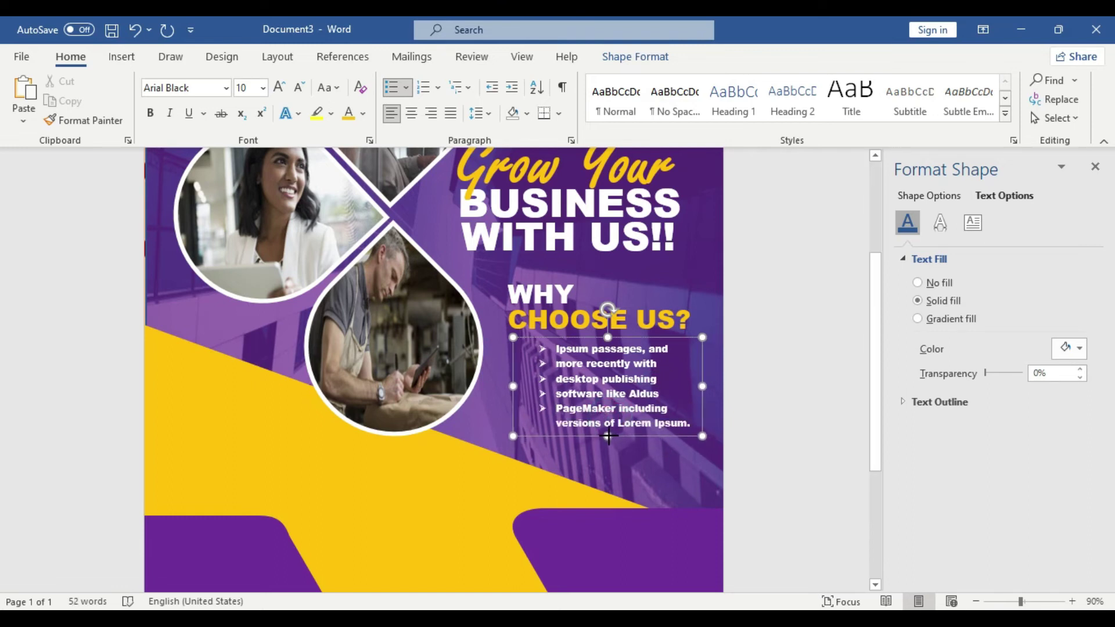
{"action": "left_click", "coordinate": [767, 410]}
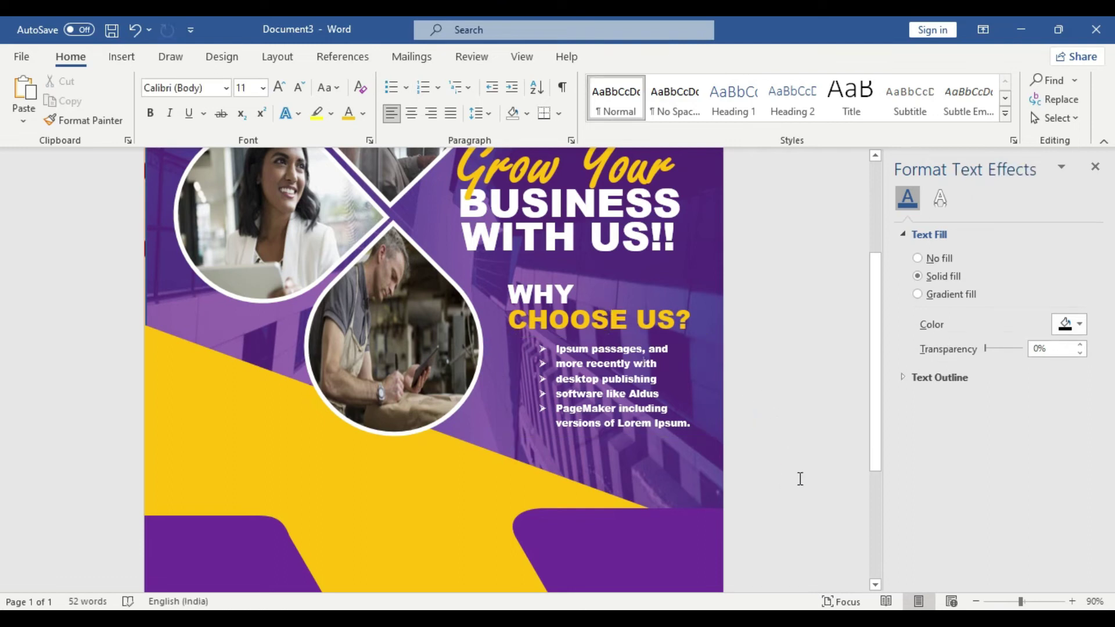
Put 'versions of Lorem Ipsum.' on its own arrow bullet.
{"action": "left_click", "coordinate": [792, 452]}
{"action": "scroll", "coordinate": [790, 451], "scroll_direction": "down", "scroll_amount": 4}
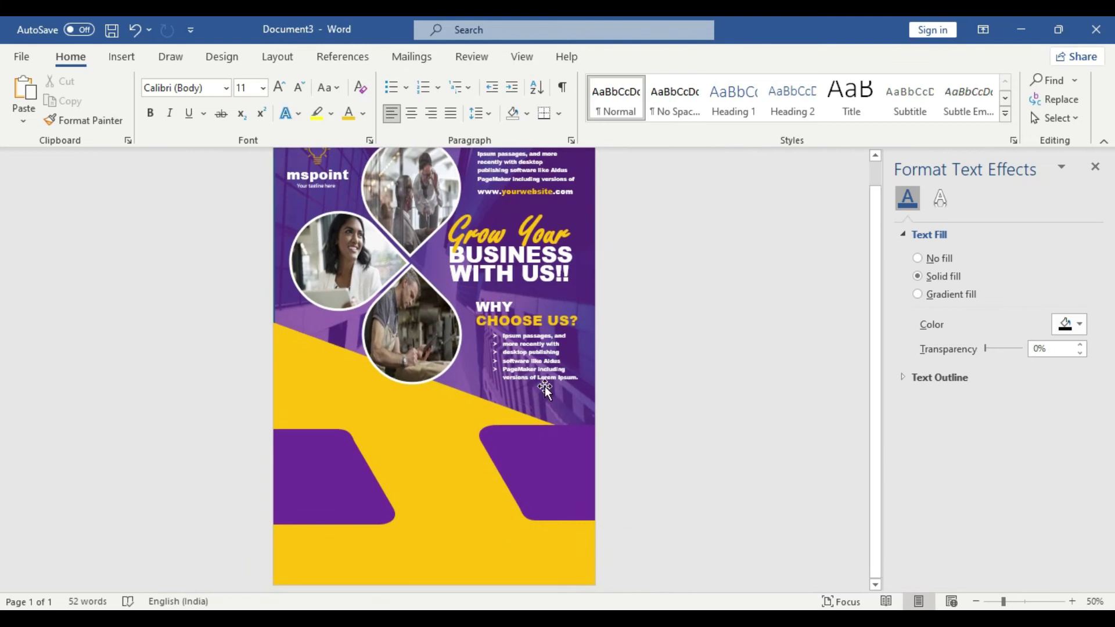
{"action": "scroll", "coordinate": [546, 391], "scroll_direction": "up", "scroll_amount": 5}
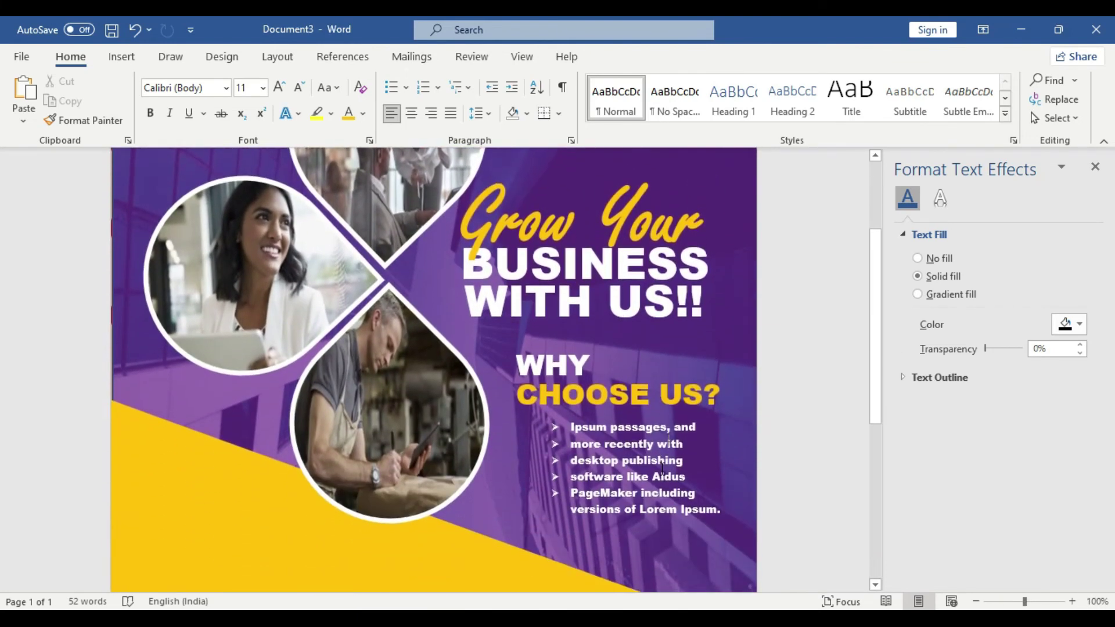
{"action": "scroll", "coordinate": [663, 467], "scroll_direction": "down", "scroll_amount": 1}
{"action": "left_click", "coordinate": [693, 454]}
{"action": "key", "text": "Delete"}
{"action": "key", "text": "Return"}
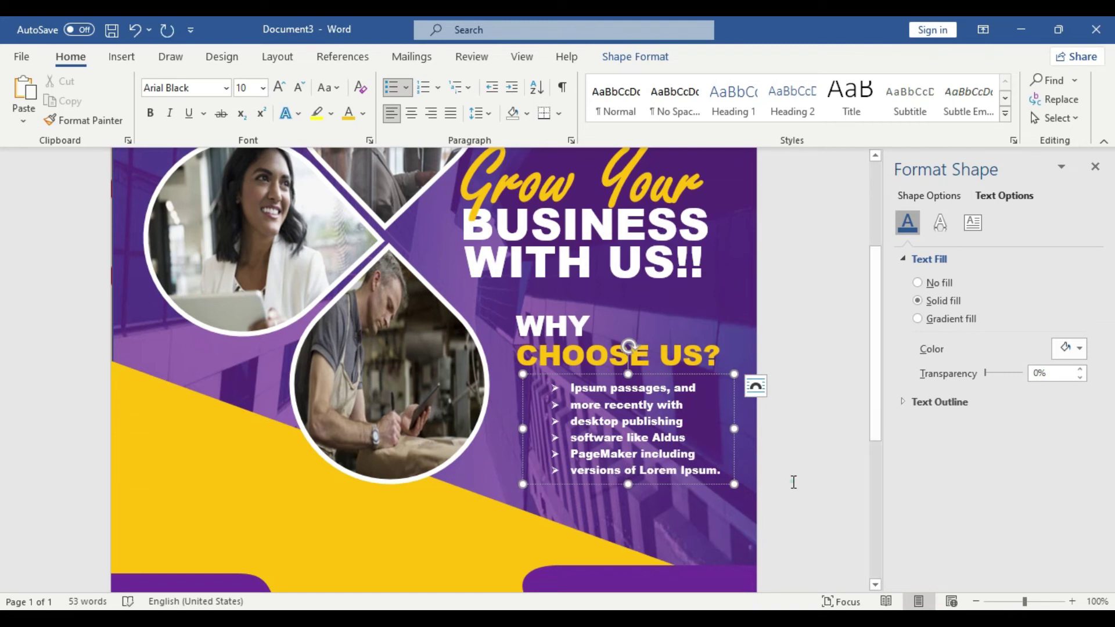
{"action": "left_click", "coordinate": [793, 482]}
Shift the bulleted list text box slightly to the left.
{"action": "scroll", "coordinate": [778, 476], "scroll_direction": "down", "scroll_amount": 1}
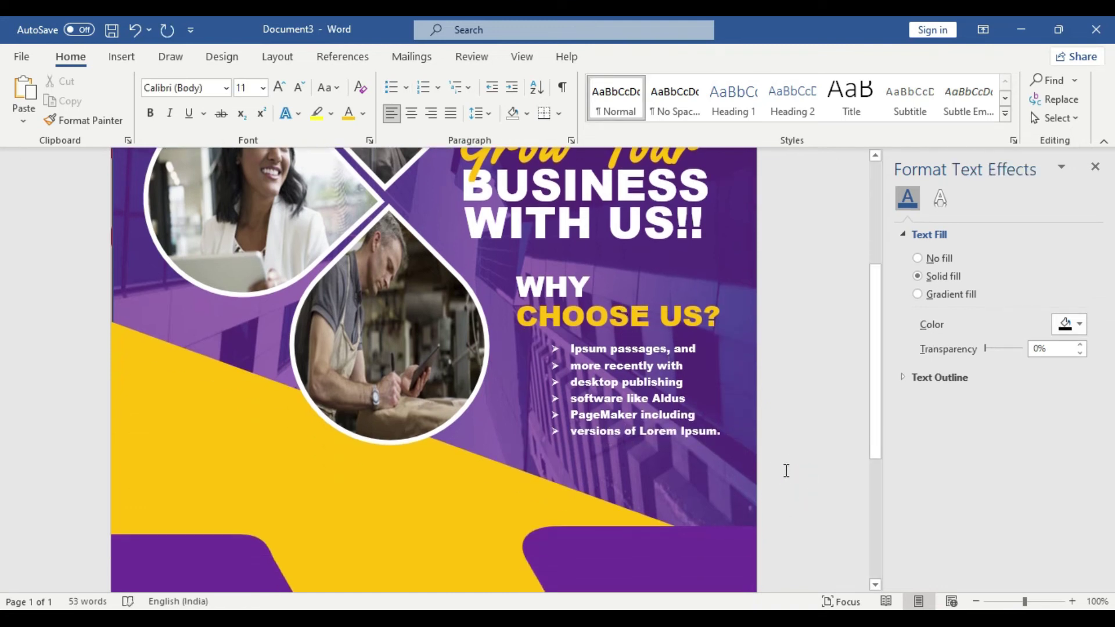
{"action": "scroll", "coordinate": [785, 471], "scroll_direction": "down", "scroll_amount": 2}
{"action": "scroll", "coordinate": [785, 470], "scroll_direction": "down", "scroll_amount": 1}
{"action": "scroll", "coordinate": [785, 470], "scroll_direction": "down", "scroll_amount": 1}
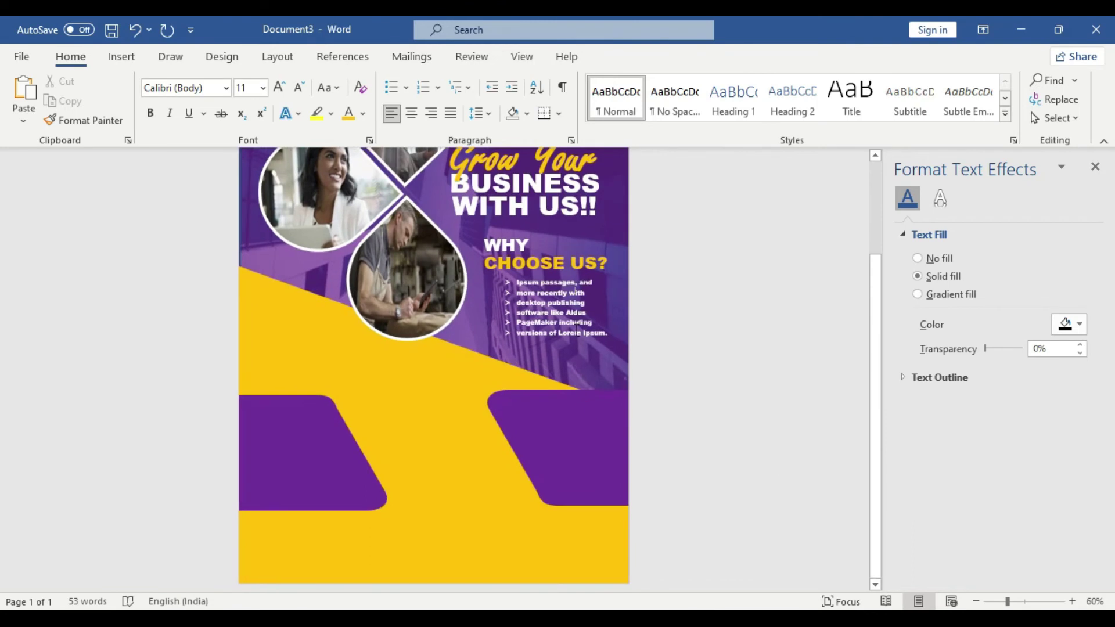
{"action": "left_click", "coordinate": [575, 289]}
{"action": "left_click_drag", "start_coordinate": [571, 341], "coordinate": [555, 339]}
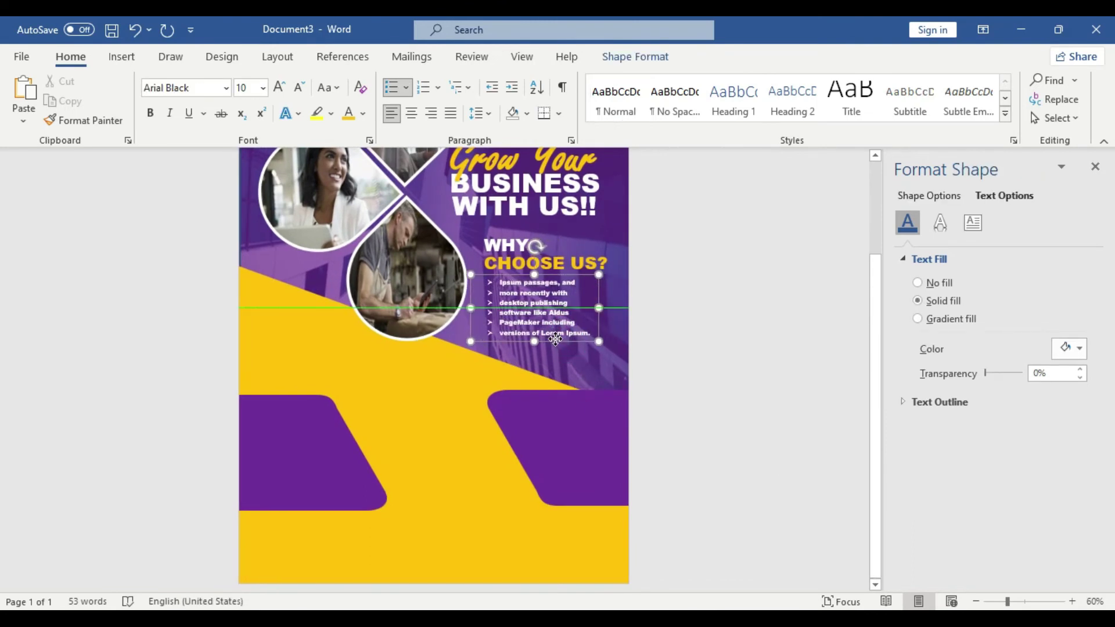
{"action": "left_click", "coordinate": [704, 349]}
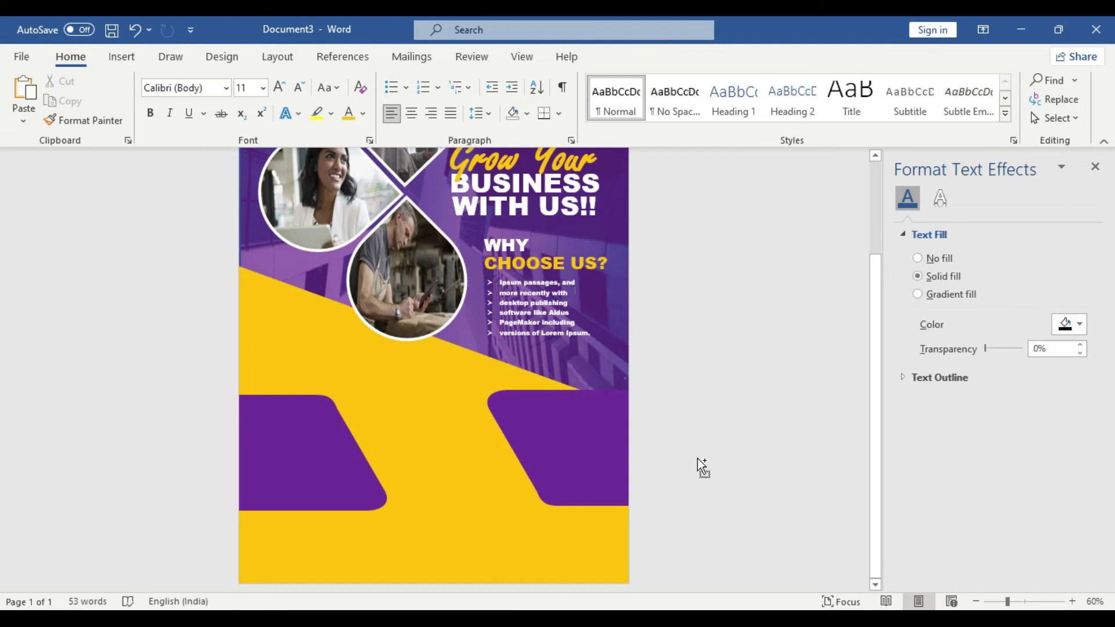
{"action": "scroll", "coordinate": [698, 458], "scroll_direction": "down", "scroll_amount": 2, "text": "ctrl"}
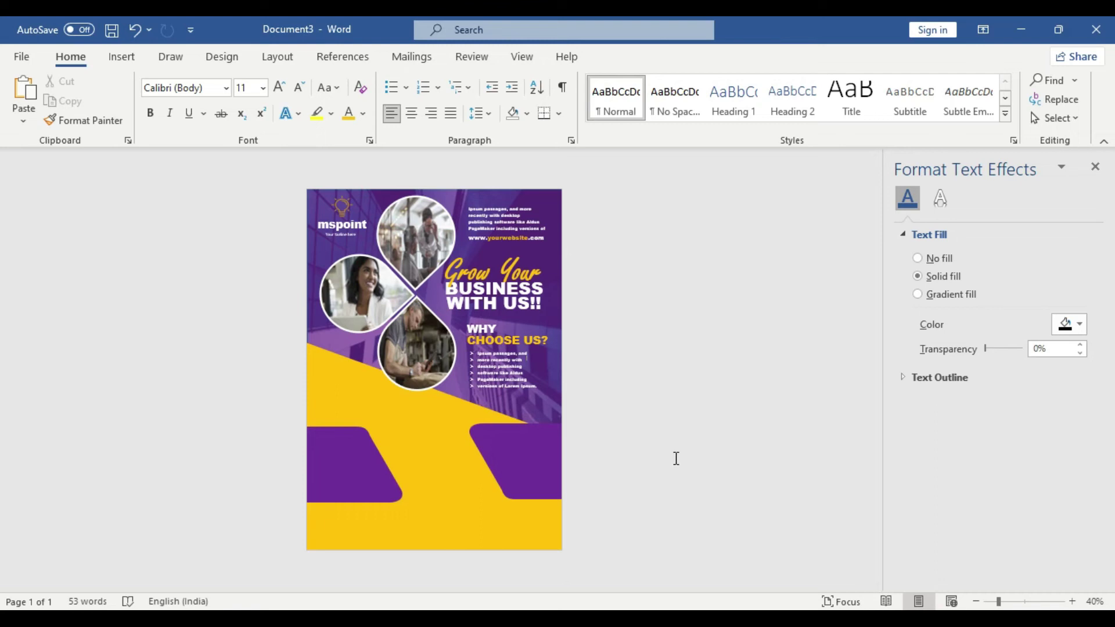
{"action": "left_click", "coordinate": [678, 478]}
Duplicate the top-right paragraph box and move it onto the lower-left yellow area.
{"action": "left_click", "coordinate": [510, 208]}
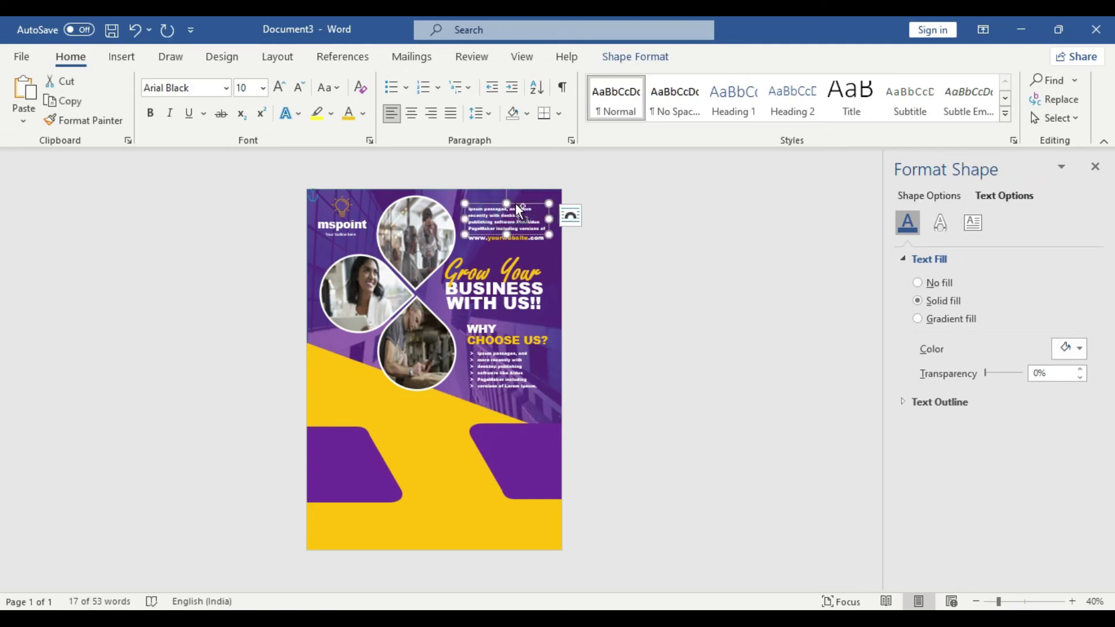
{"action": "key", "text": "ctrl+c"}
{"action": "key", "text": "ctrl+v"}
{"action": "mouse_move", "coordinate": [533, 208]}
{"action": "left_mouse_down"}
{"action": "mouse_move", "coordinate": [374, 389]}
{"action": "mouse_move", "coordinate": [375, 372]}
{"action": "left_mouse_up"}
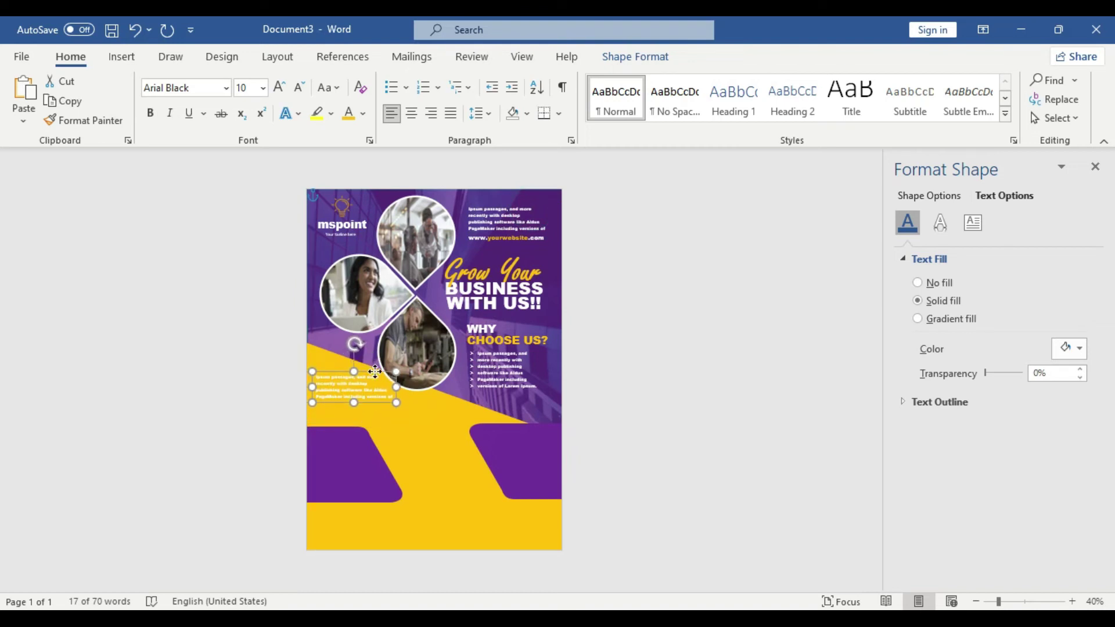
Make the copied text black, bold, size 12 and reposition its box slightly.
{"action": "double_click", "coordinate": [364, 386]}
{"action": "triple_click", "coordinate": [363, 385]}
{"action": "left_click", "coordinate": [473, 359]}
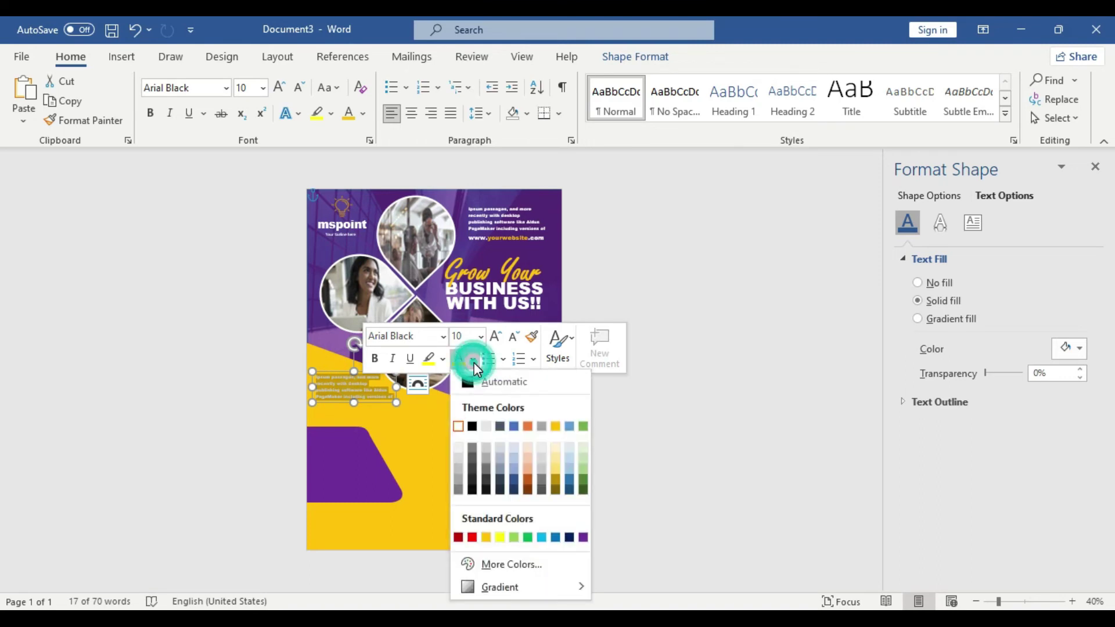
{"action": "left_click", "coordinate": [466, 379]}
{"action": "left_click", "coordinate": [374, 359]}
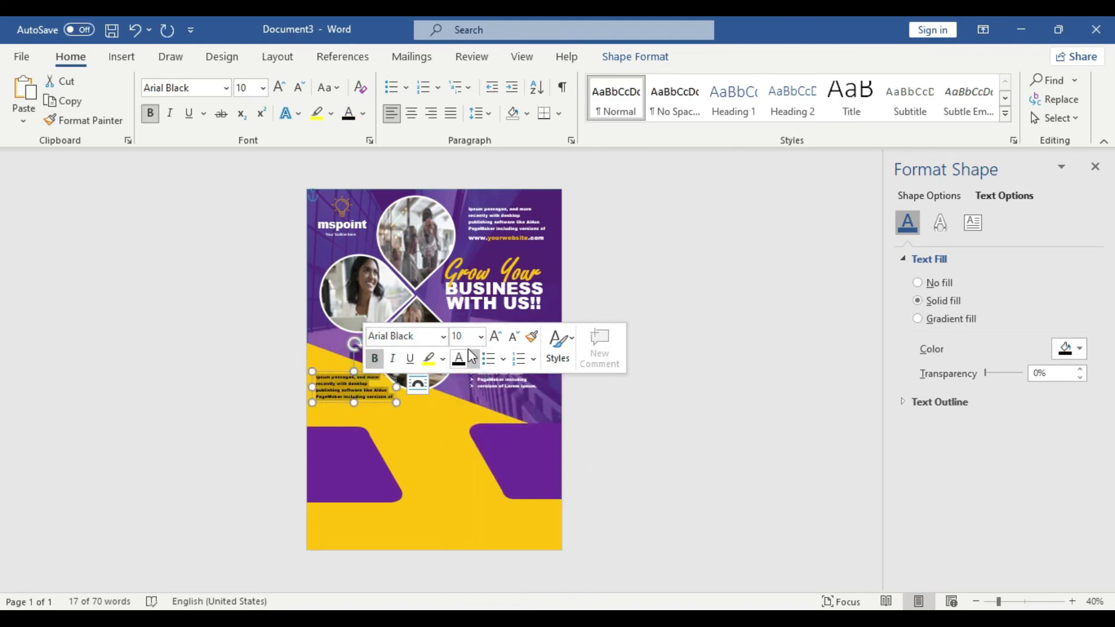
{"action": "left_click", "coordinate": [480, 337]}
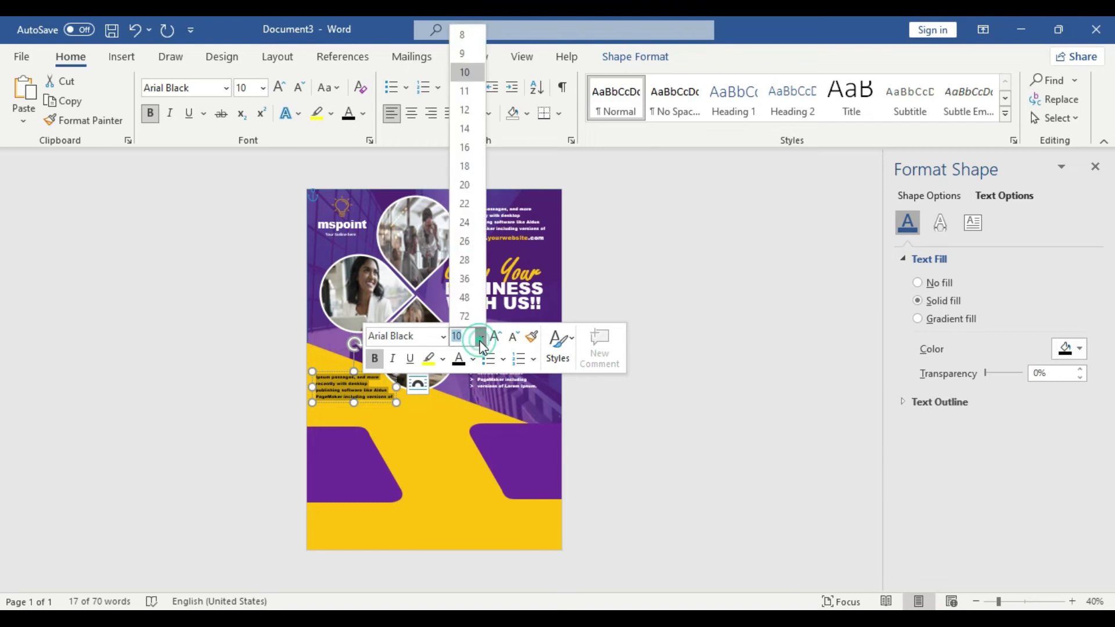
{"action": "left_click", "coordinate": [473, 109]}
{"action": "left_click", "coordinate": [386, 389]}
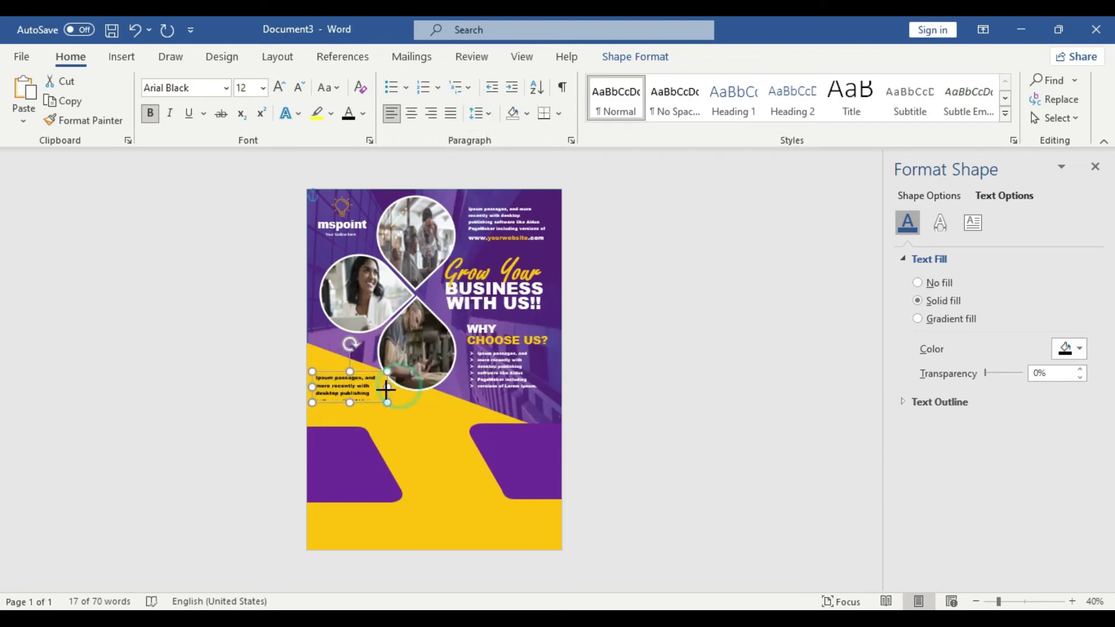
{"action": "left_click_drag", "start_coordinate": [349, 401], "coordinate": [352, 400]}
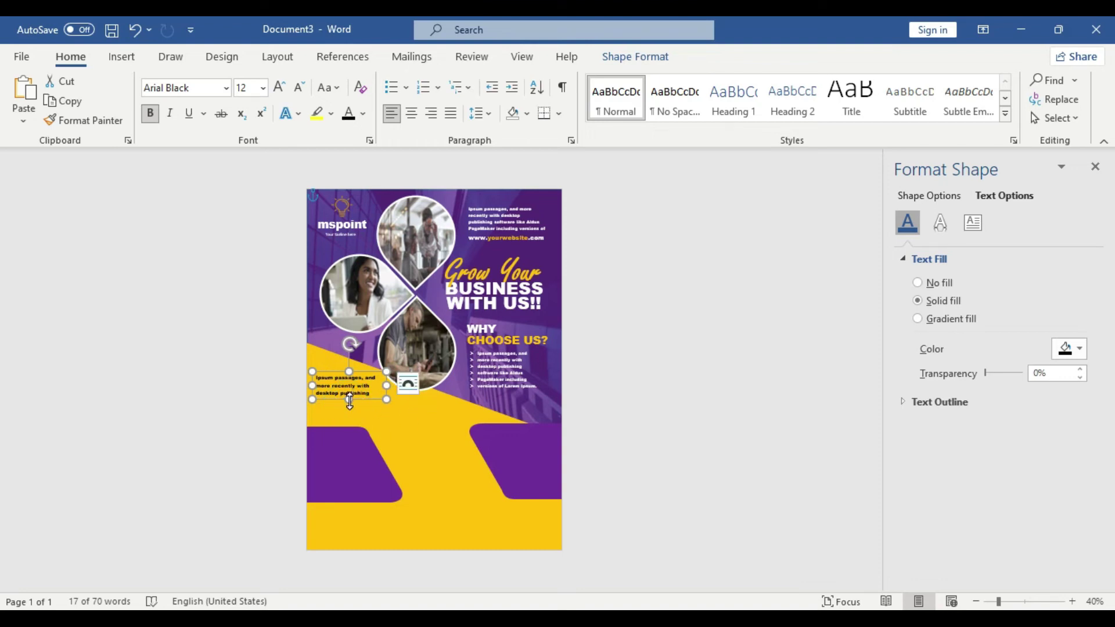
{"action": "mouse_move", "coordinate": [367, 401]}
{"action": "left_mouse_down"}
{"action": "mouse_move", "coordinate": [369, 420]}
{"action": "mouse_move", "coordinate": [428, 413]}
{"action": "left_mouse_up"}
Set the lower paragraph to non-bold 10 pt and lengthen the box to show the last line.
{"action": "double_click", "coordinate": [413, 411]}
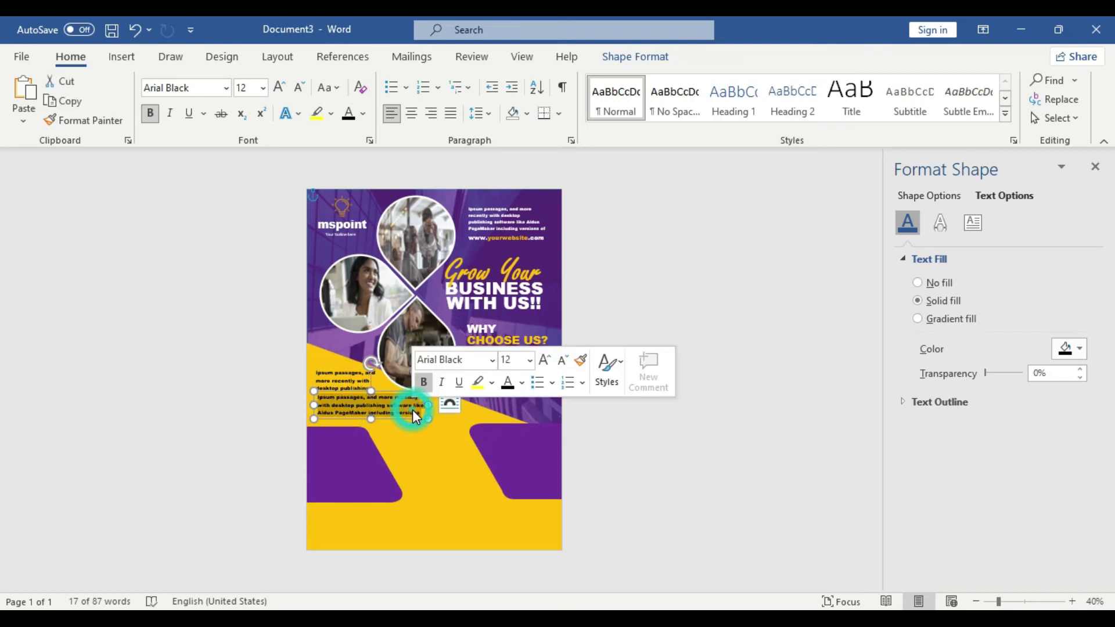
{"action": "left_click", "coordinate": [423, 381]}
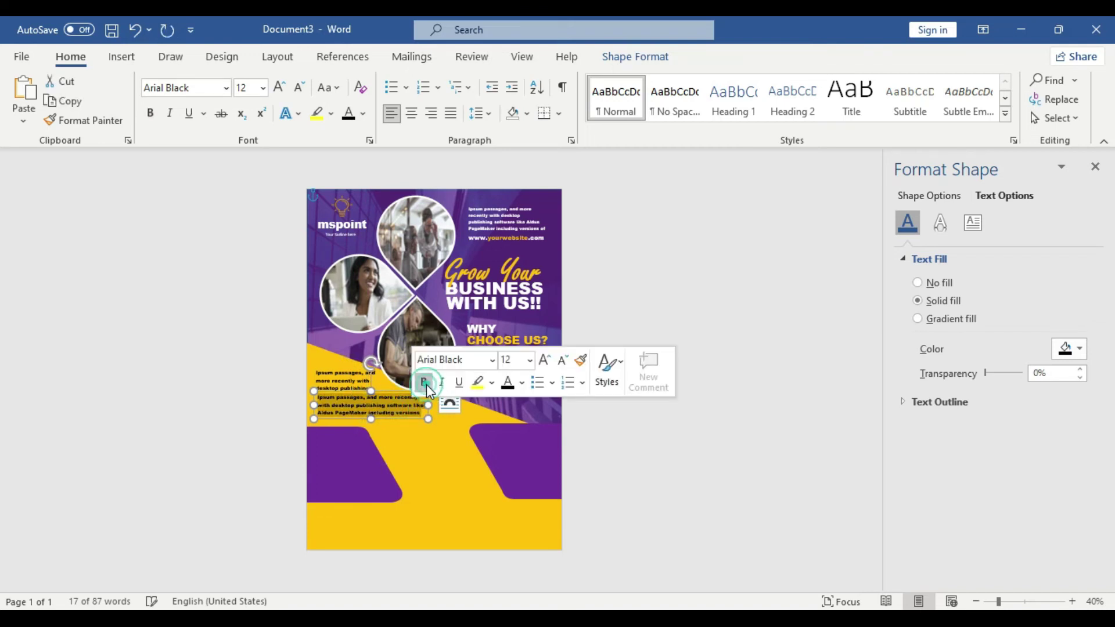
{"action": "left_click", "coordinate": [529, 360]}
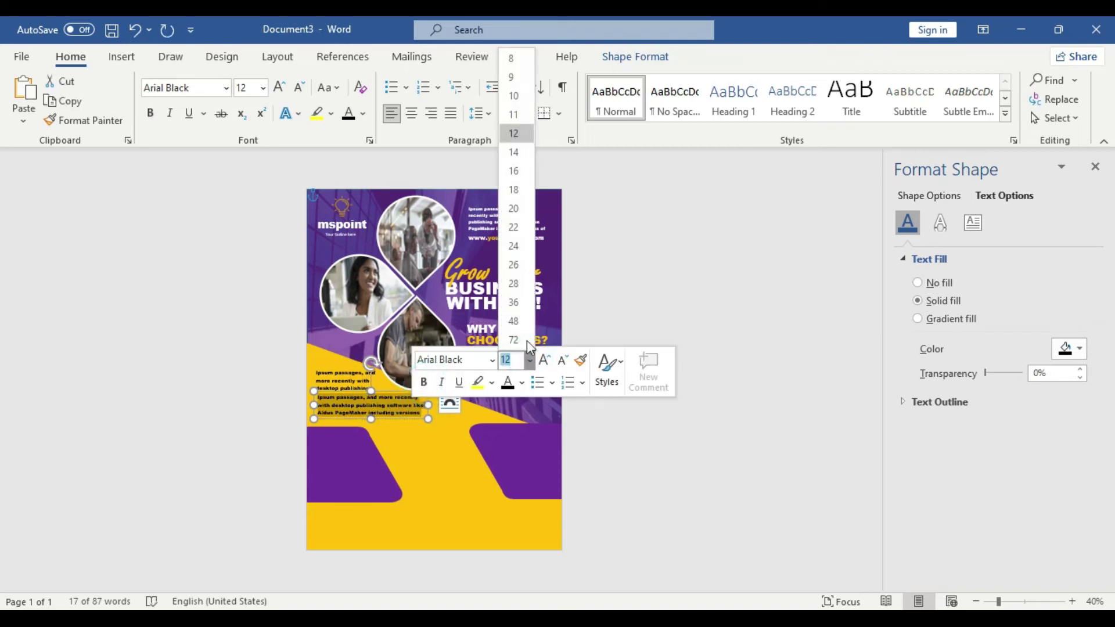
{"action": "left_click", "coordinate": [513, 96]}
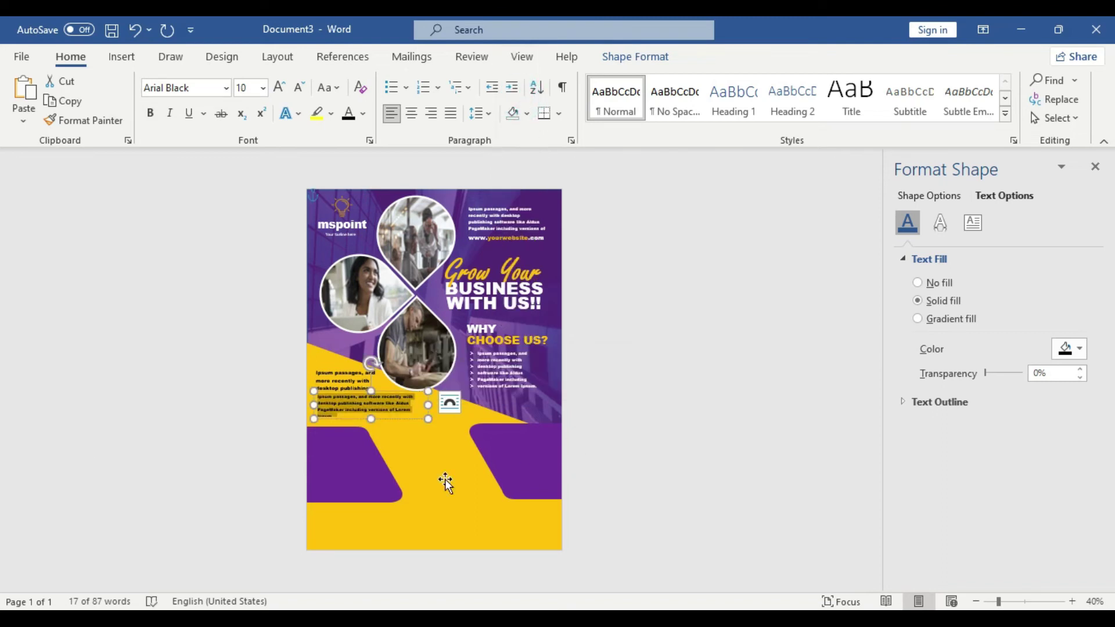
{"action": "left_click_drag", "start_coordinate": [372, 420], "coordinate": [372, 425]}
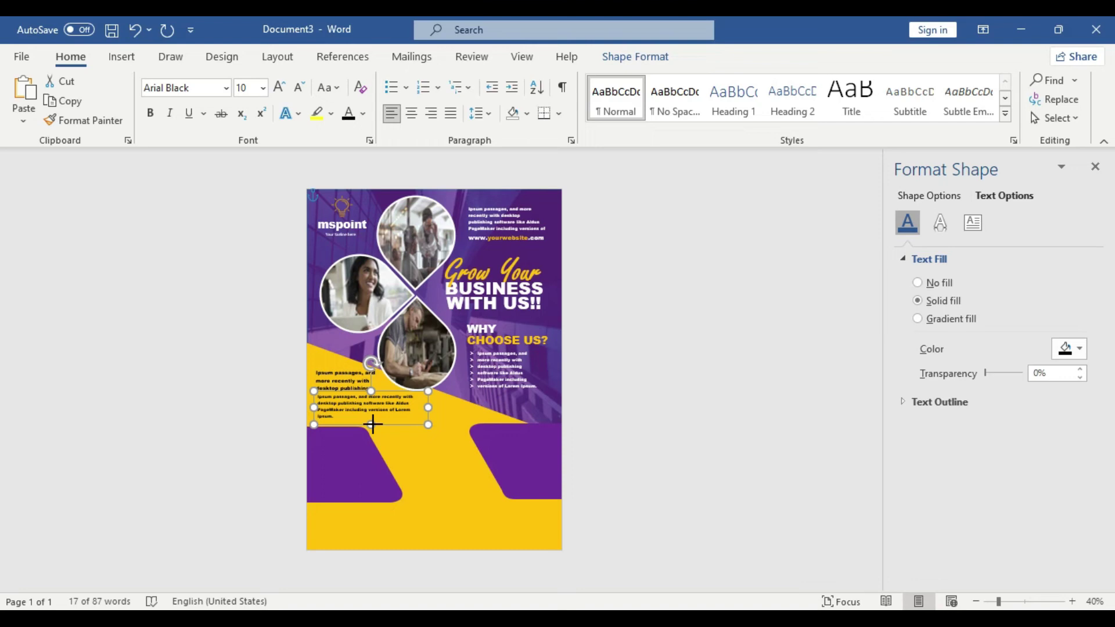
{"action": "left_click", "coordinate": [703, 406]}
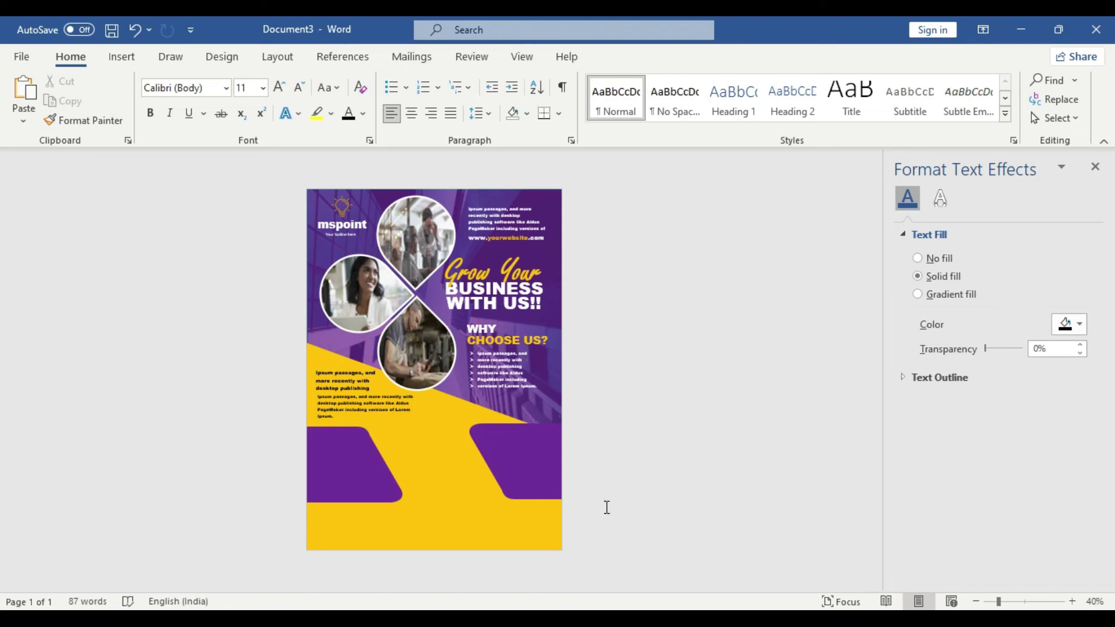
Copy the lower-left paragraph text box onto the purple footer area and centre its text.
{"action": "left_click", "coordinate": [387, 402]}
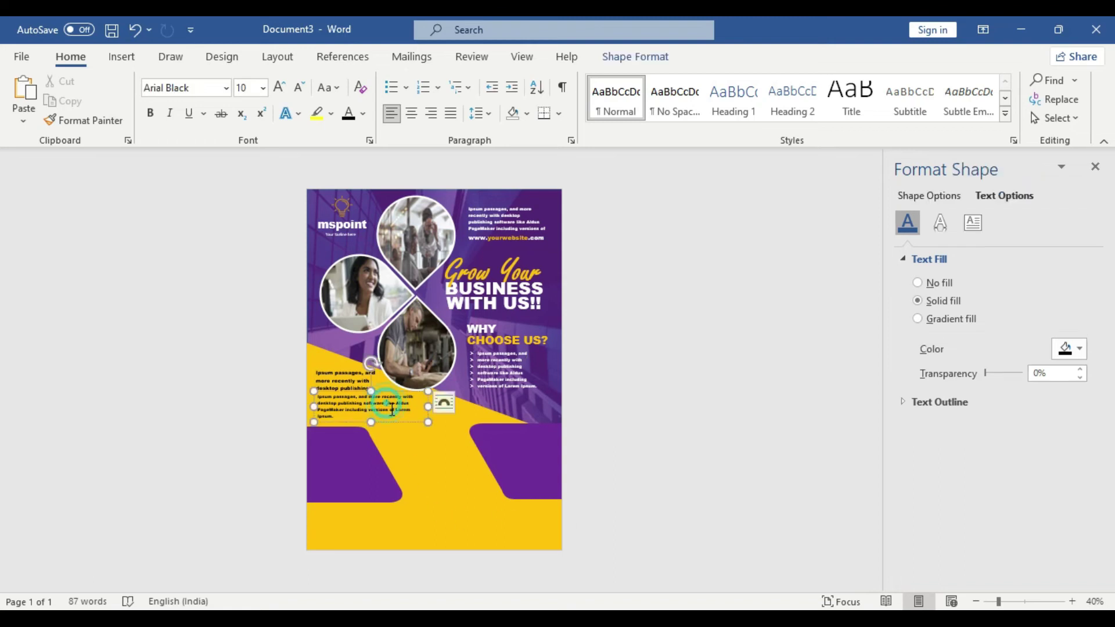
{"action": "left_click", "coordinate": [400, 420]}
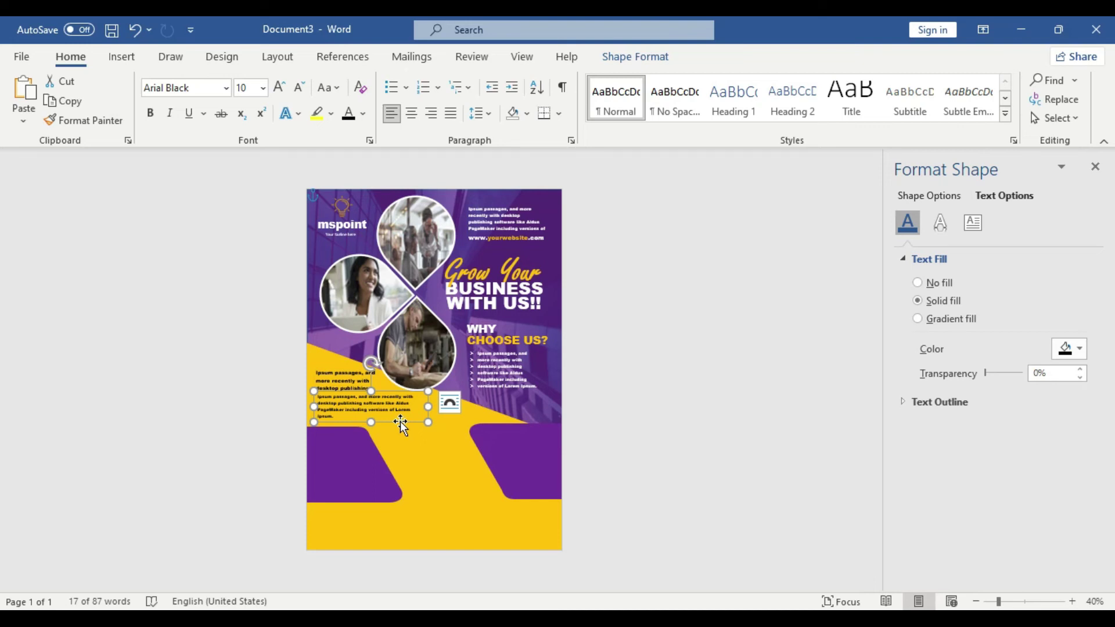
{"action": "left_click_drag", "start_coordinate": [399, 422], "coordinate": [458, 481]}
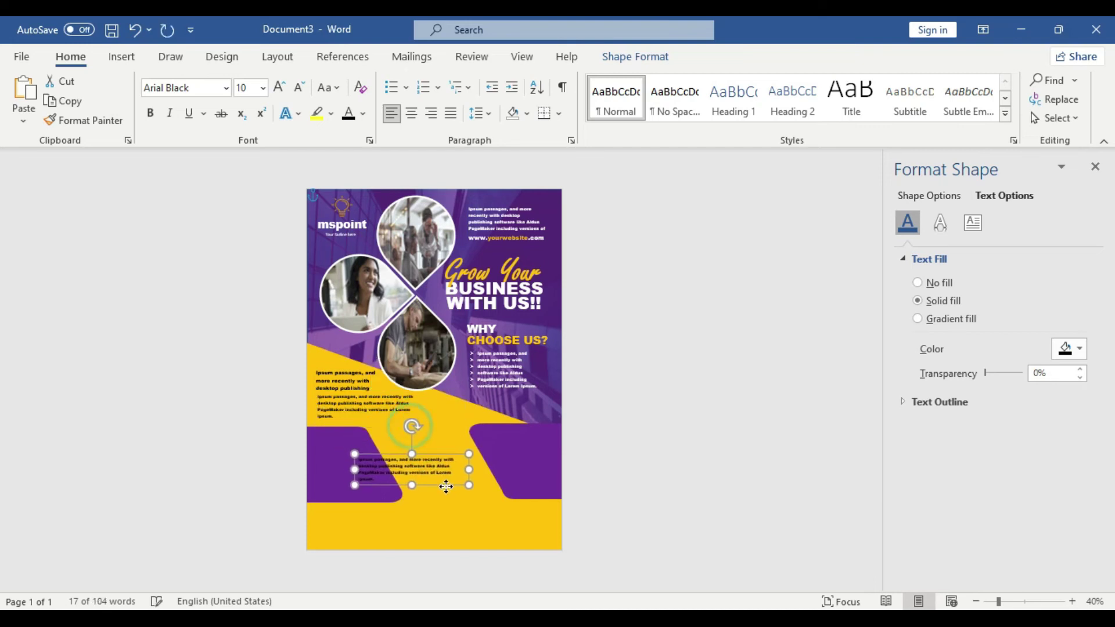
{"action": "triple_click", "coordinate": [445, 470]}
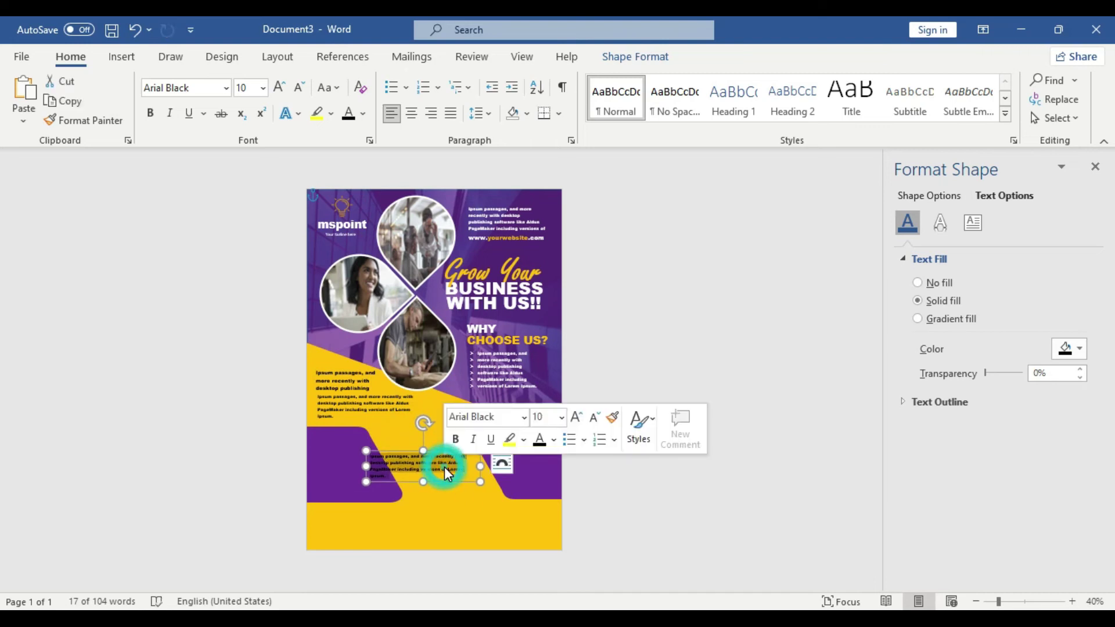
{"action": "left_click", "coordinate": [412, 115]}
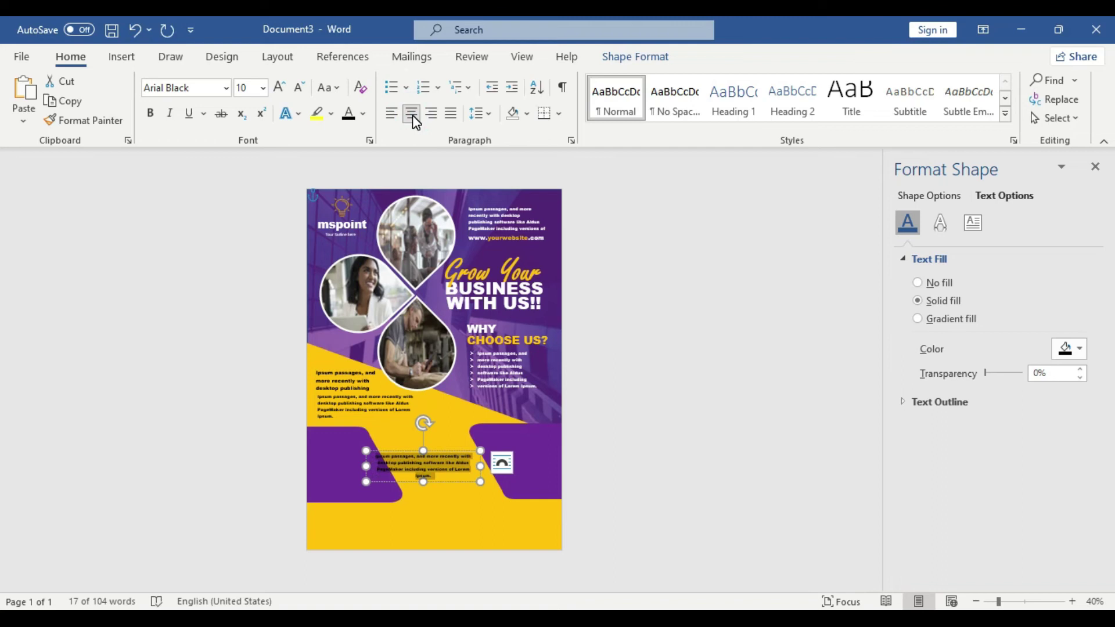
Narrow the centred paragraph box and nudge it into the middle of the footer.
{"action": "left_click_drag", "start_coordinate": [482, 467], "coordinate": [456, 468]}
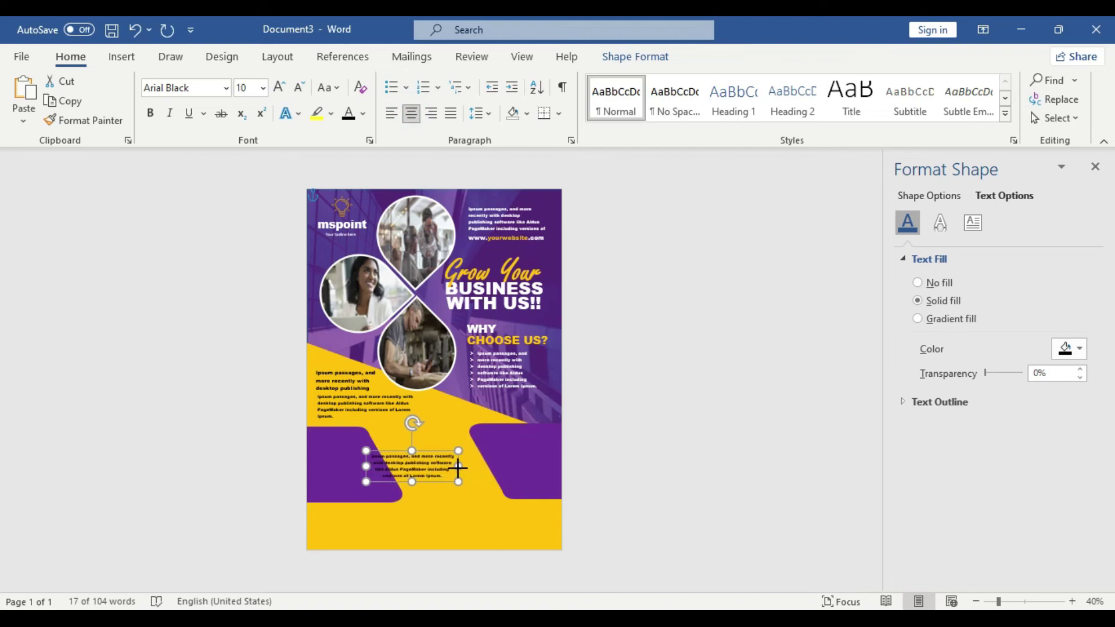
{"action": "left_click_drag", "start_coordinate": [448, 481], "coordinate": [473, 486]}
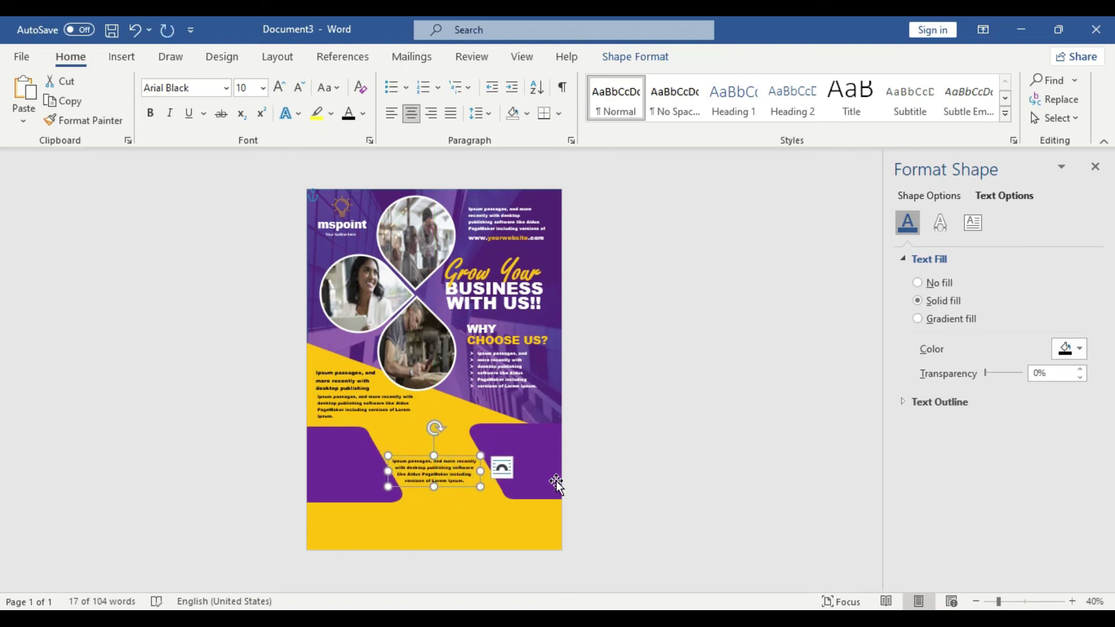
{"action": "key", "text": "Down"}
{"action": "key", "text": "Down"}
{"action": "key", "text": "Down"}
{"action": "key", "text": "Down"}
{"action": "key", "text": "Right"}
{"action": "key", "text": "Right"}
{"action": "key", "text": "Right"}
{"action": "key", "text": "Right"}
{"action": "left_click", "coordinate": [653, 426]}
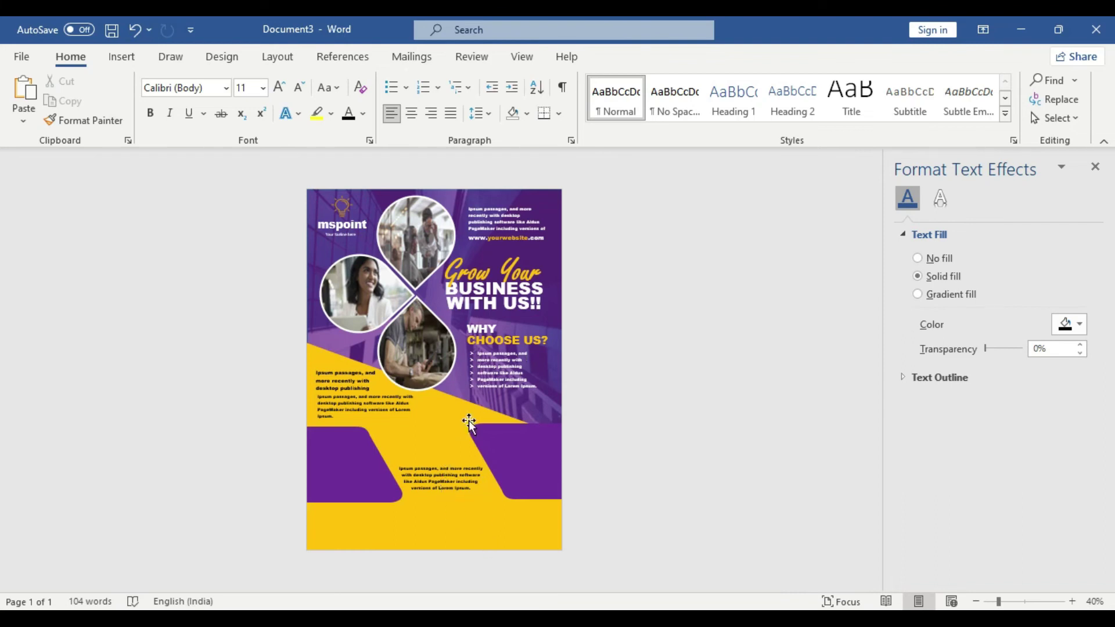
{"action": "left_click", "coordinate": [441, 479]}
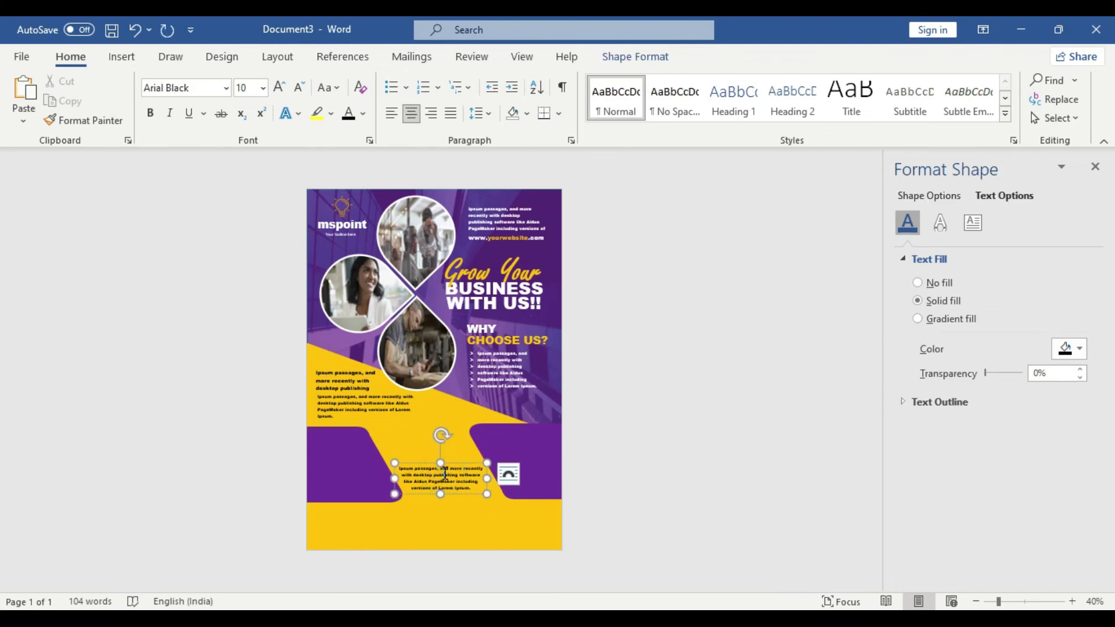
{"action": "left_click", "coordinate": [655, 448]}
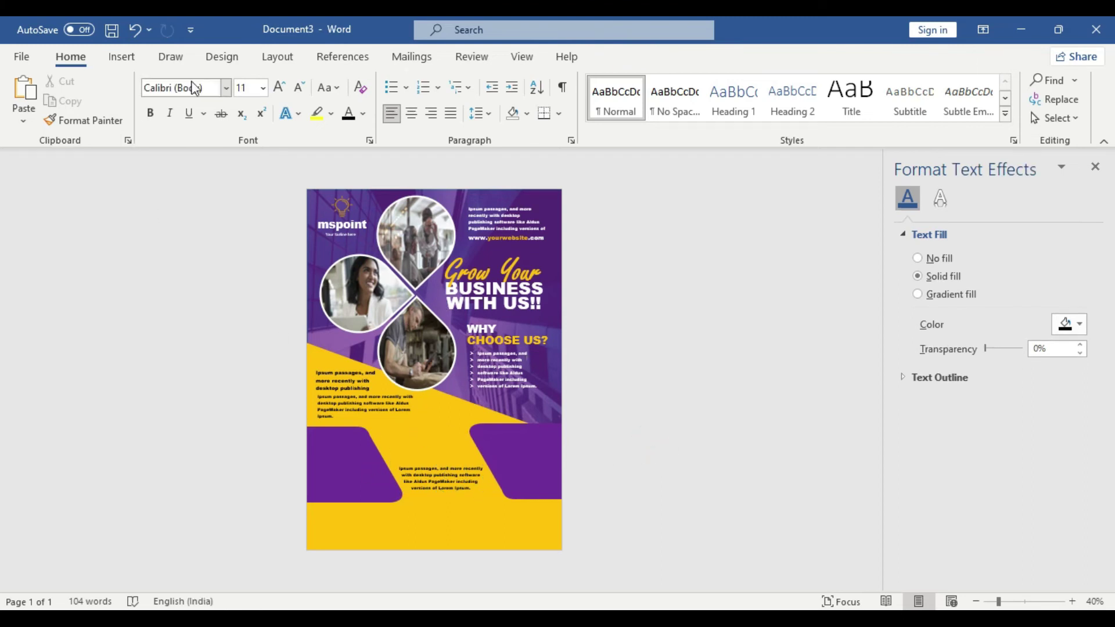
Draw a small square above the centred footer paragraph.
{"action": "left_click", "coordinate": [121, 56]}
{"action": "left_click", "coordinate": [231, 86]}
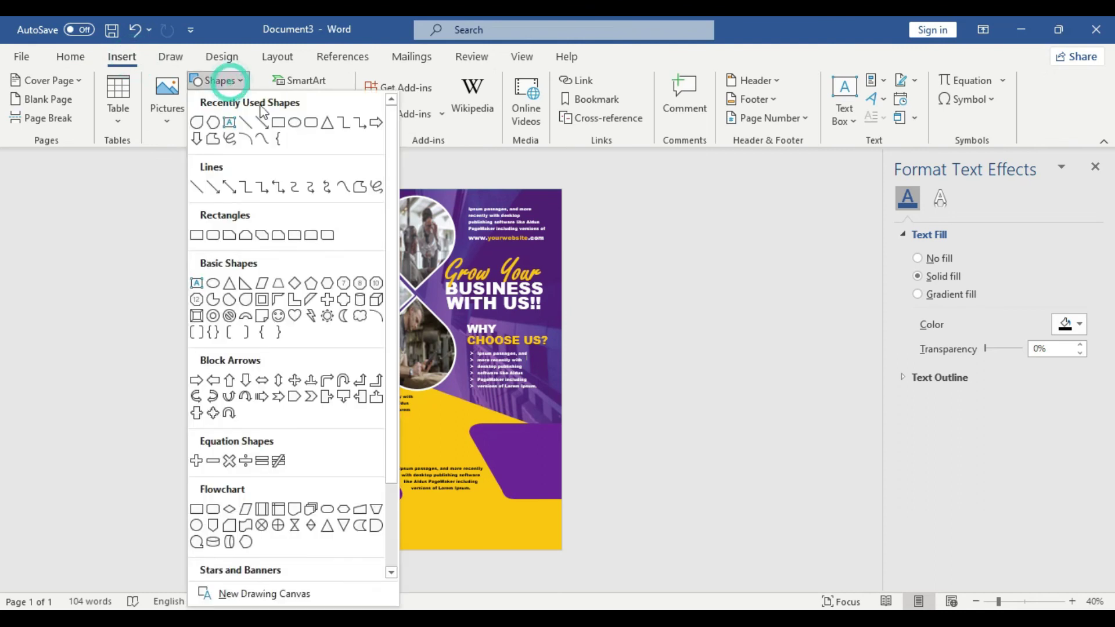
{"action": "left_click", "coordinate": [289, 122]}
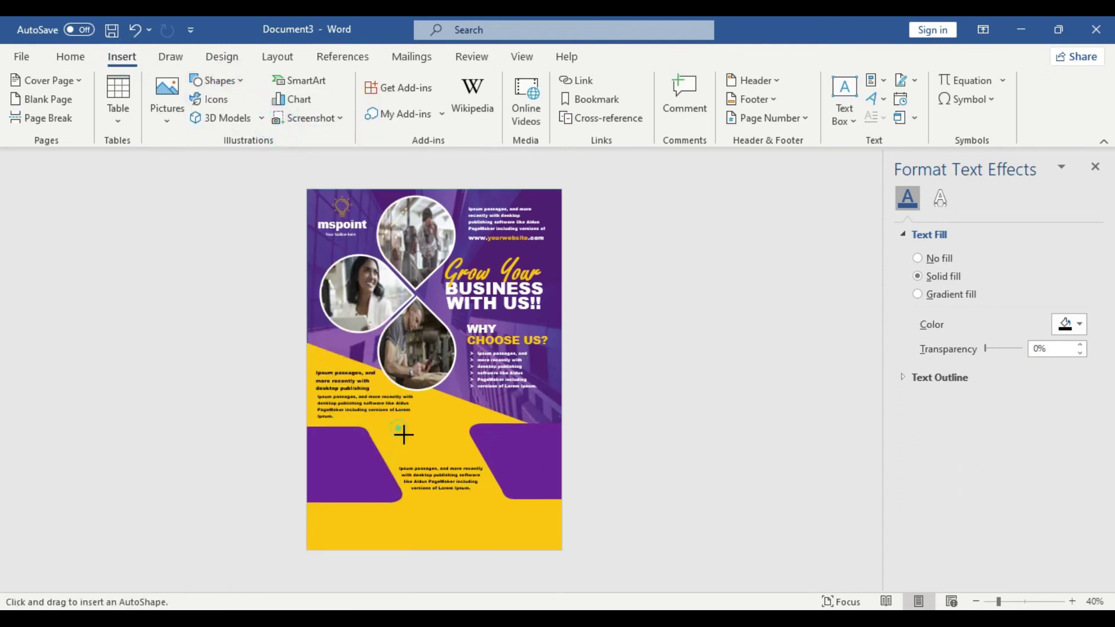
{"action": "left_click_drag", "start_coordinate": [395, 427], "coordinate": [425, 455]}
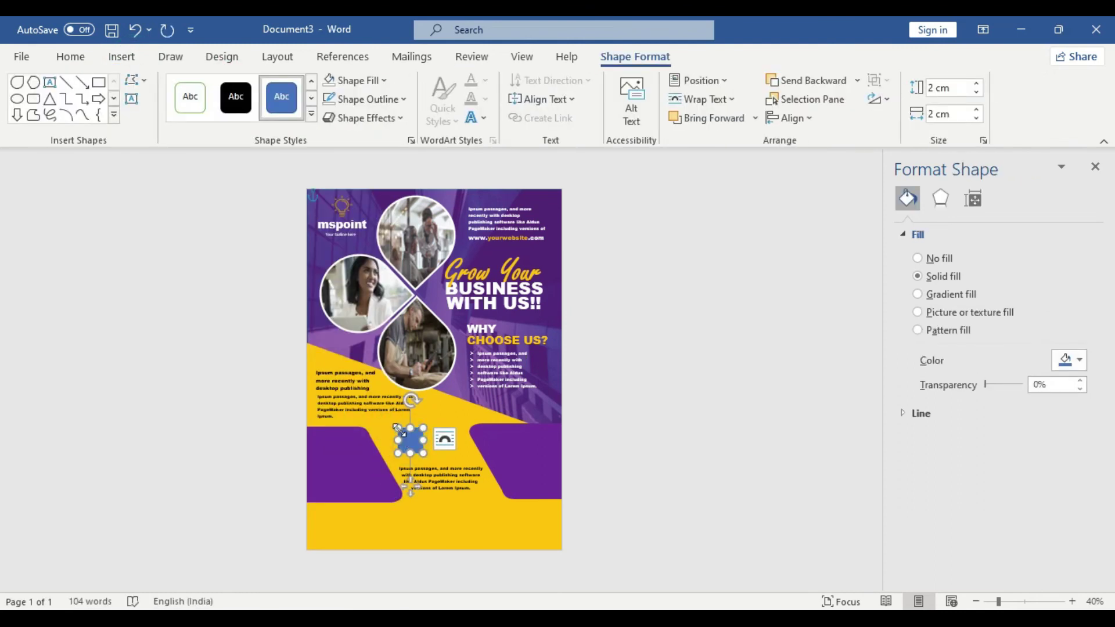
Fill the square with the pngegg gear-in-hand picture from file.
{"action": "left_click", "coordinate": [374, 81]}
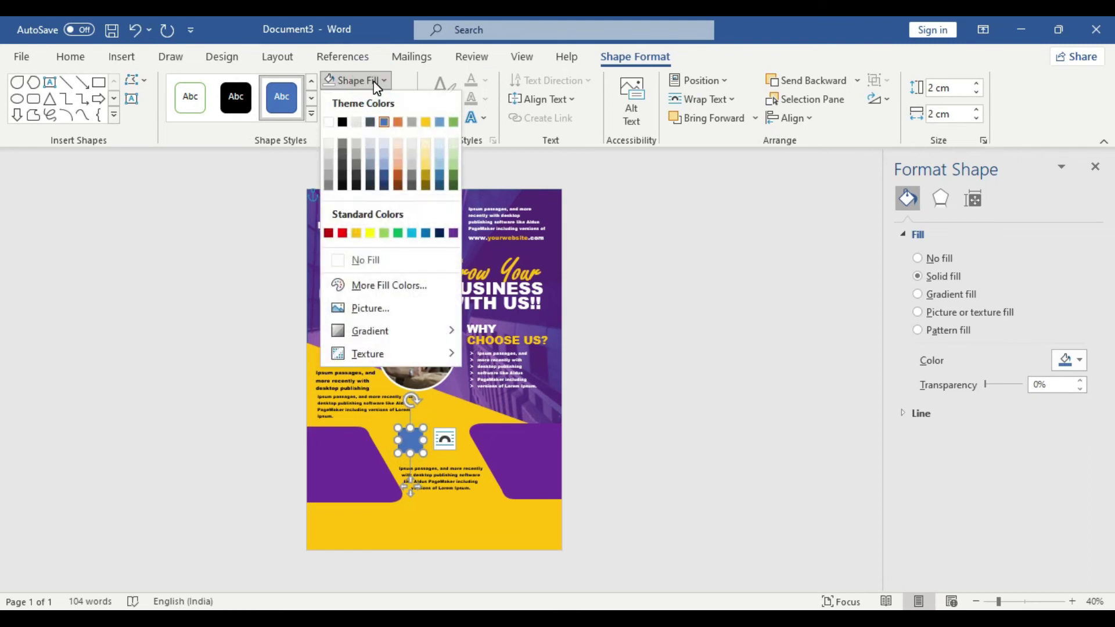
{"action": "left_click", "coordinate": [388, 308]}
{"action": "left_click", "coordinate": [434, 256]}
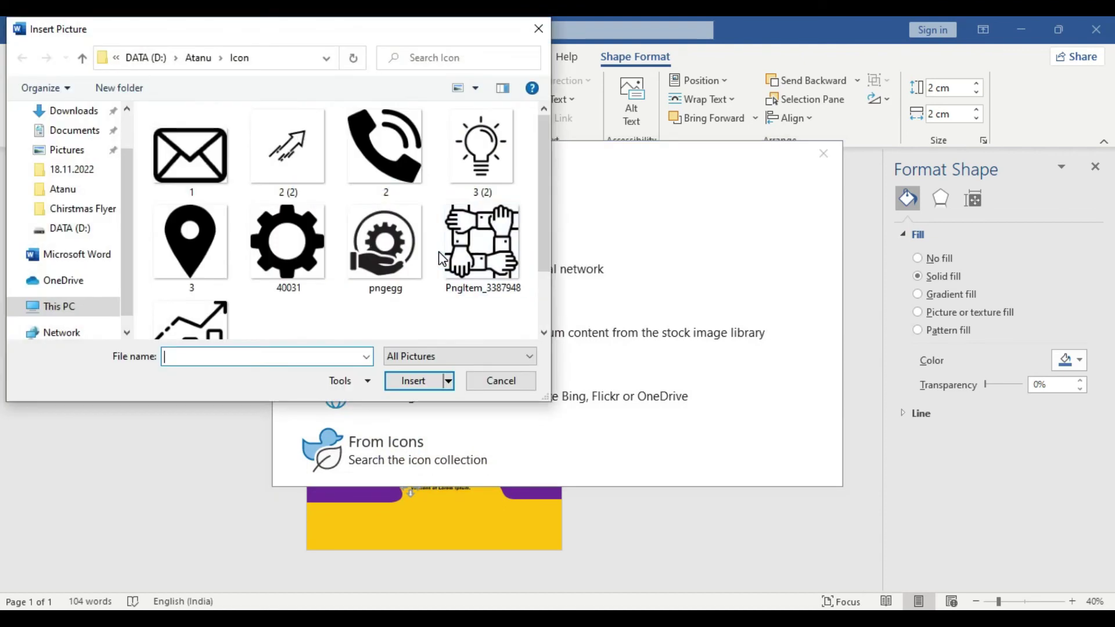
{"action": "left_click", "coordinate": [378, 242]}
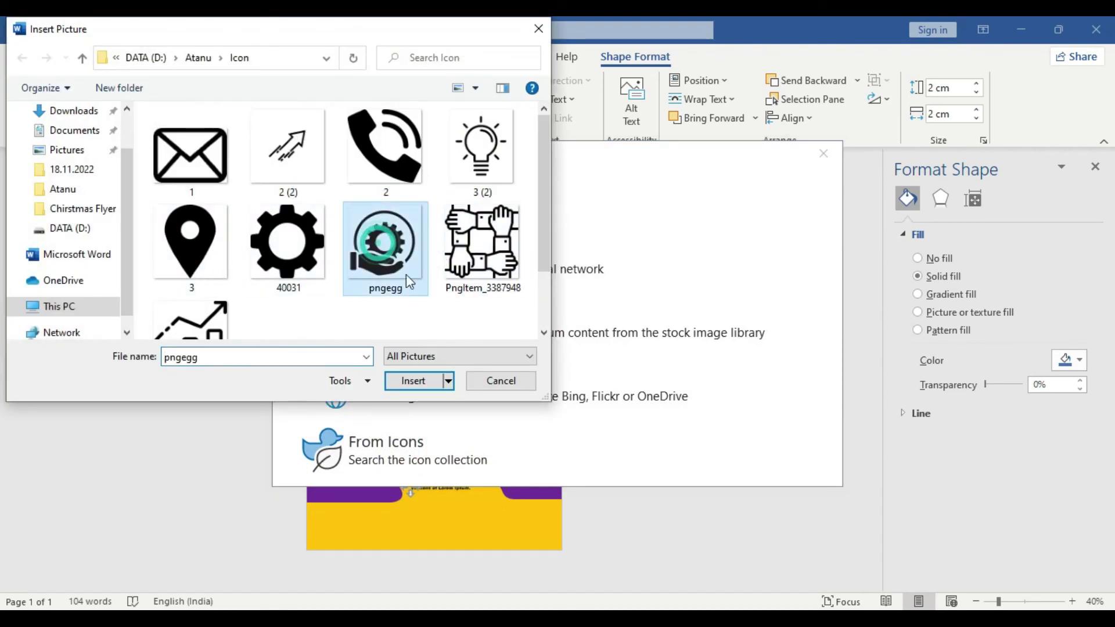
{"action": "left_click", "coordinate": [414, 381]}
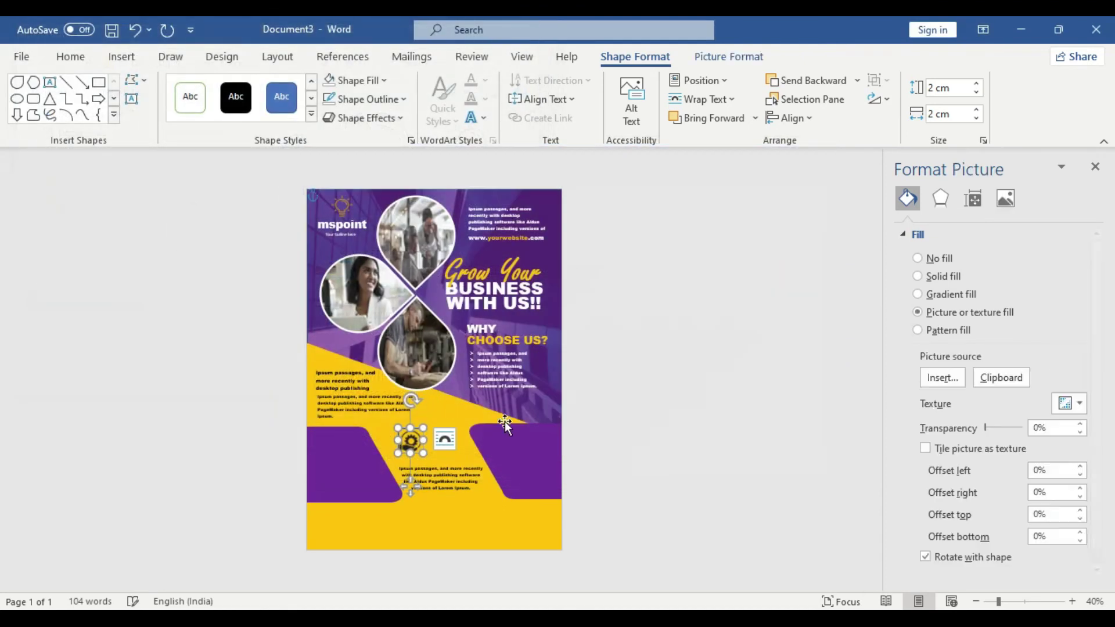
{"action": "left_click", "coordinate": [643, 412]}
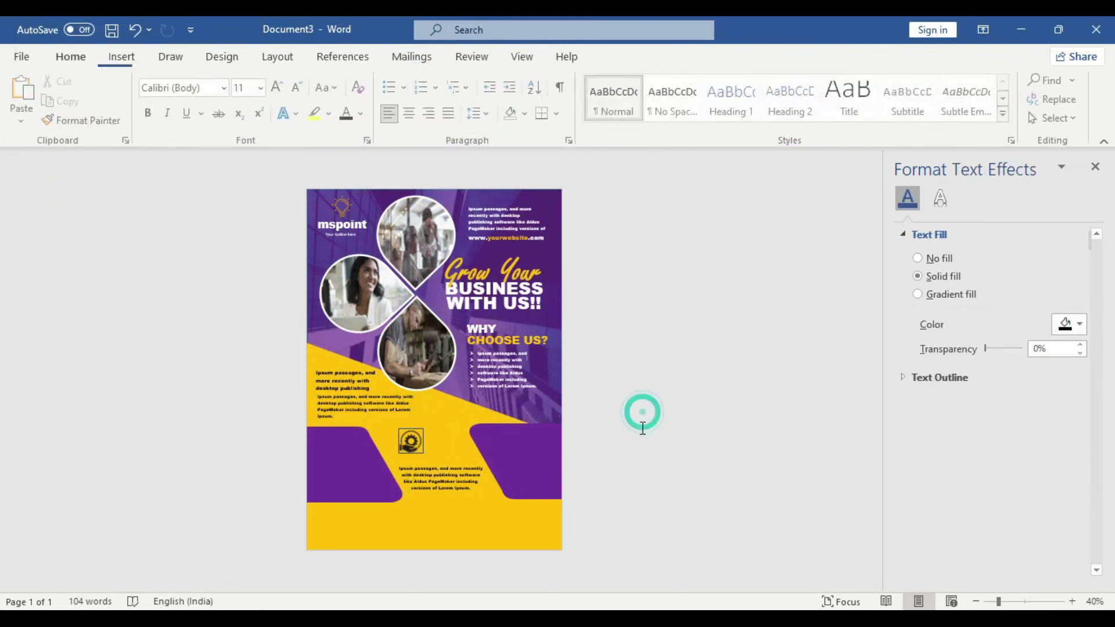
Remove the outline from the gear icon square.
{"action": "double_click", "coordinate": [409, 440]}
{"action": "left_click", "coordinate": [402, 100]}
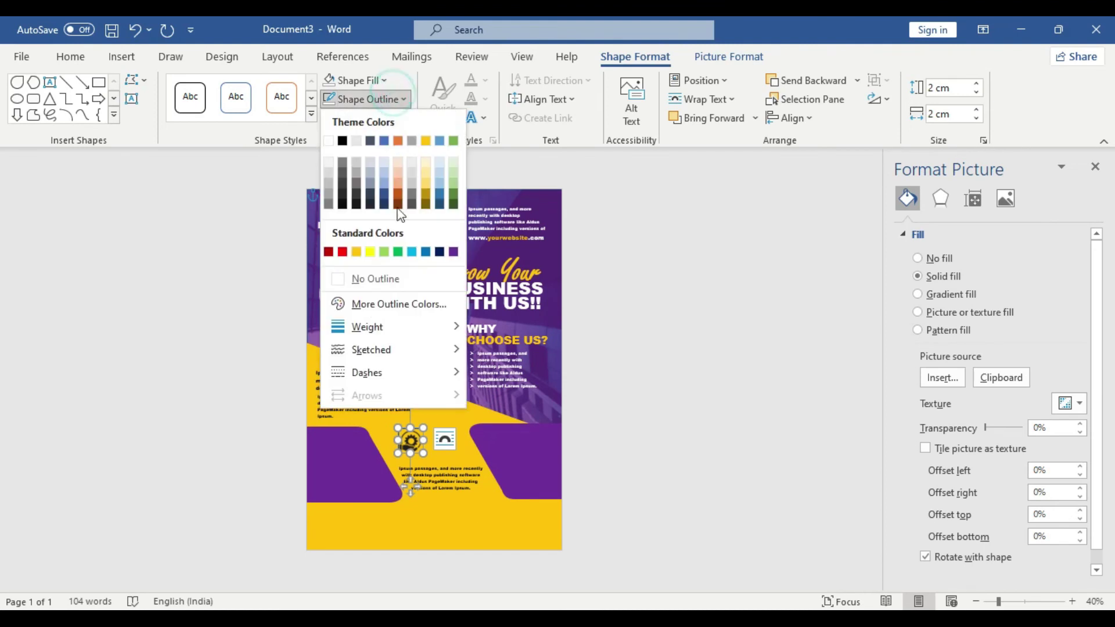
{"action": "left_click", "coordinate": [373, 279]}
{"action": "left_click", "coordinate": [667, 435]}
{"action": "left_click", "coordinate": [412, 446]}
{"action": "left_click", "coordinate": [662, 447]}
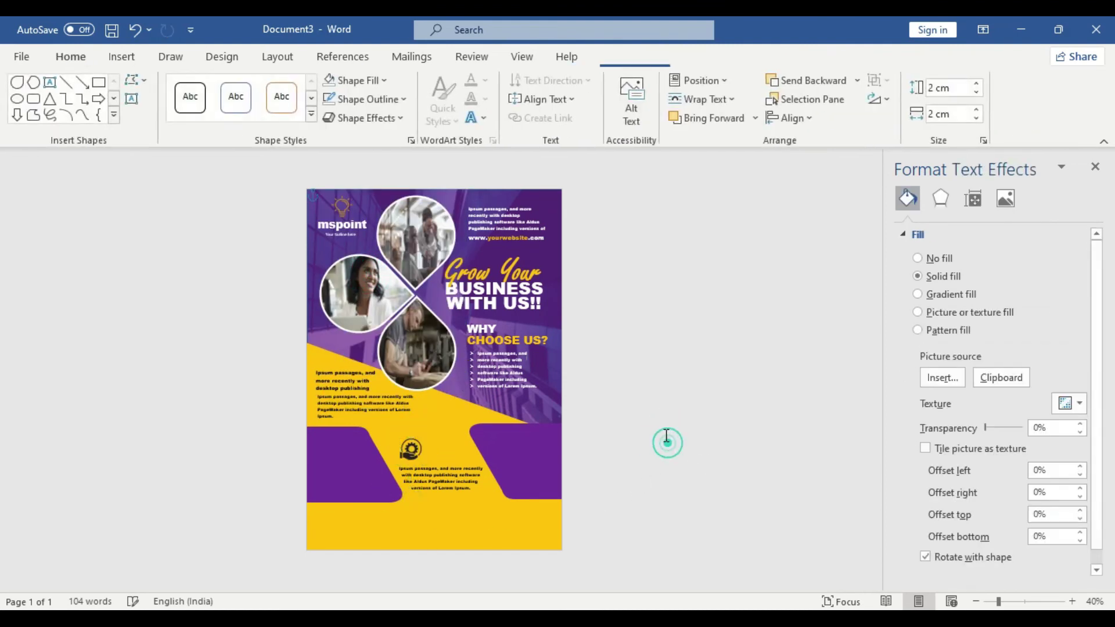
Duplicate the WHY CHOOSE US? heading beside the gear icon and retype it as CREATIVE.
{"action": "left_click", "coordinate": [486, 325]}
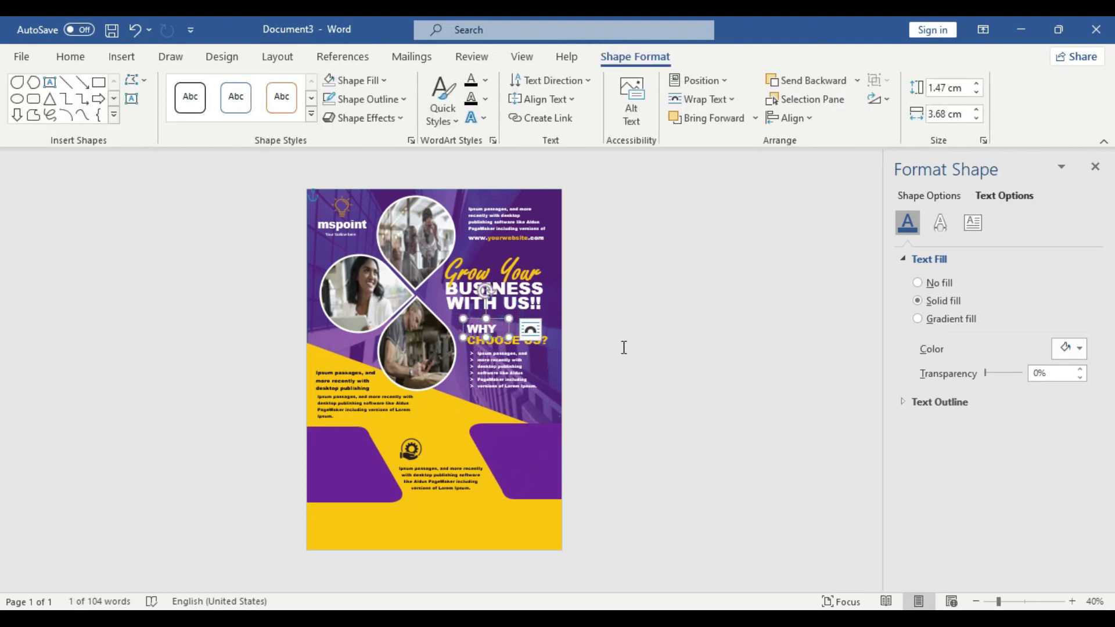
{"action": "key", "text": "ctrl+c"}
{"action": "key", "text": "ctrl+v"}
{"action": "left_click_drag", "start_coordinate": [505, 327], "coordinate": [451, 459]}
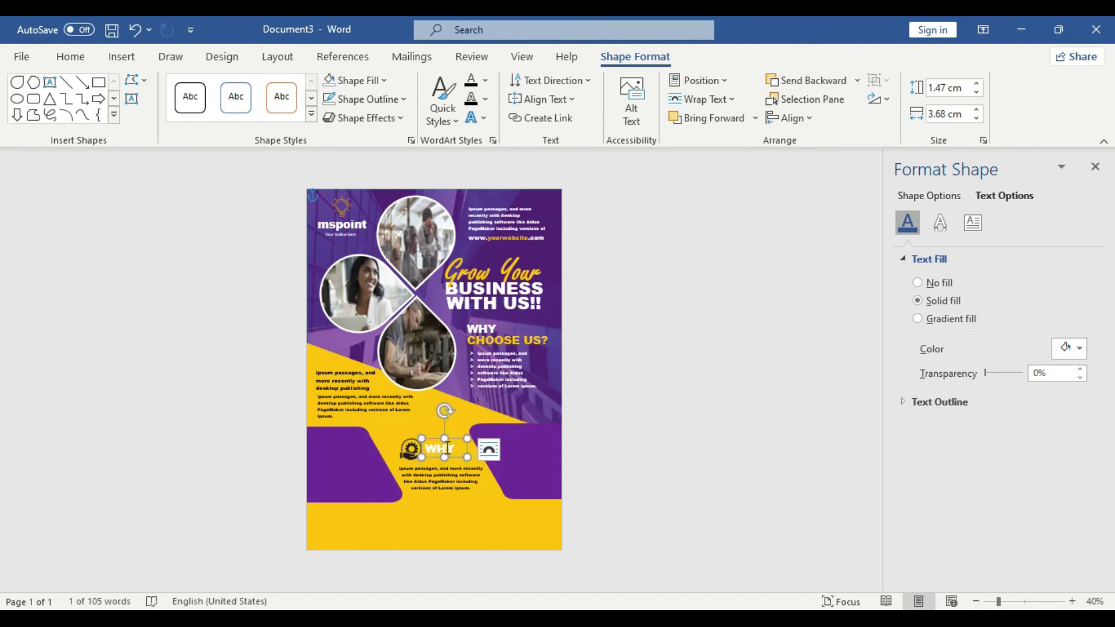
{"action": "double_click", "coordinate": [446, 447]}
{"action": "left_click_drag", "start_coordinate": [467, 456], "coordinate": [513, 464]}
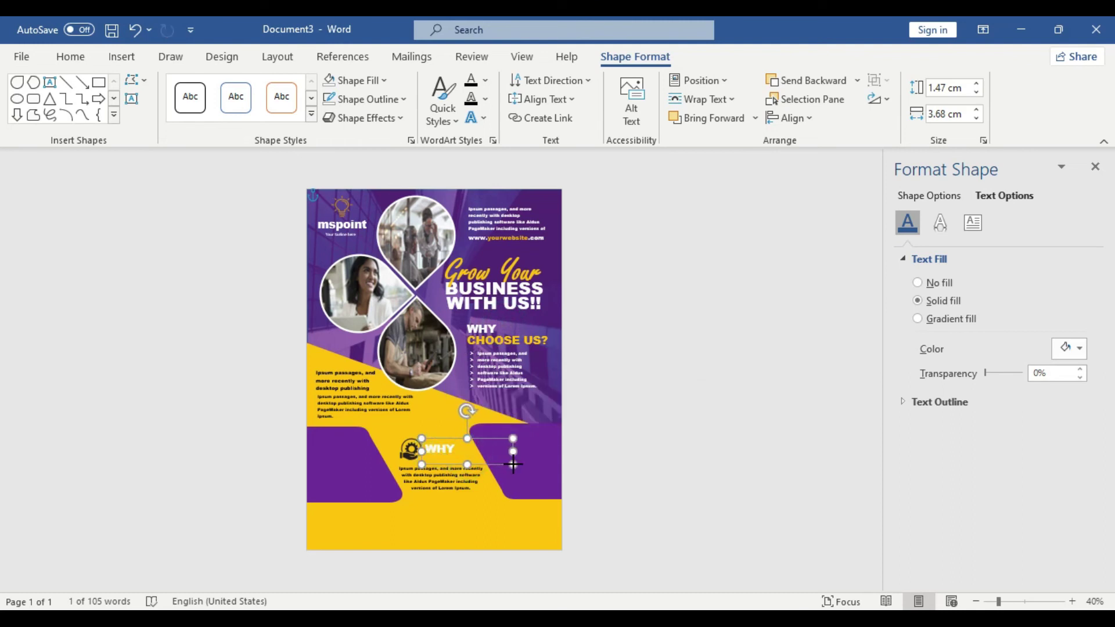
{"action": "type", "text": "CREATIVE"}
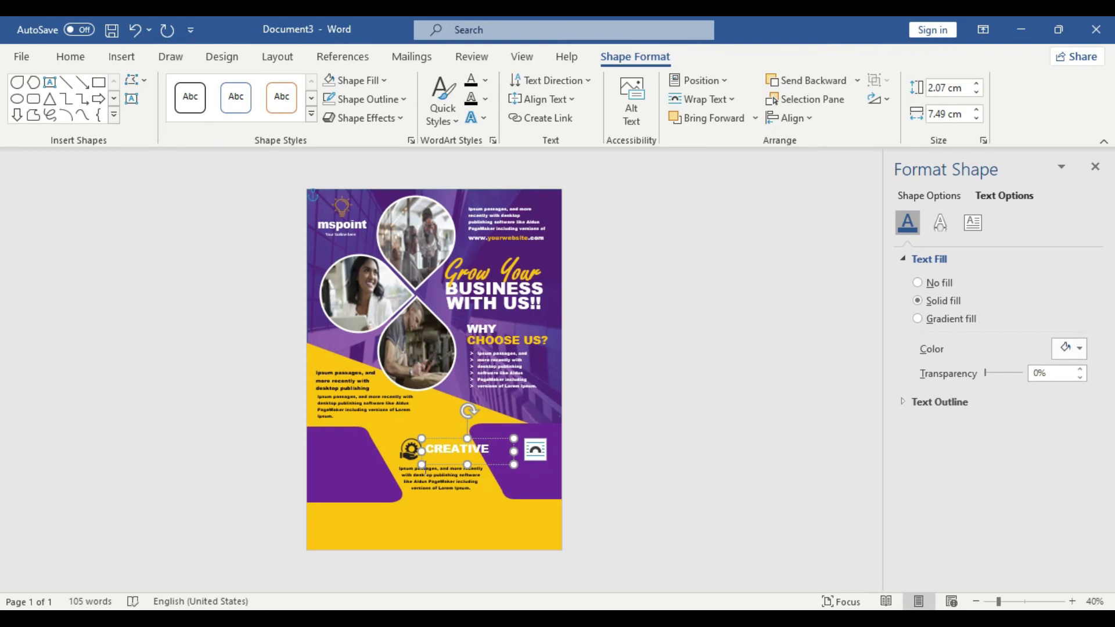
{"action": "left_click_drag", "start_coordinate": [468, 465], "coordinate": [482, 448]}
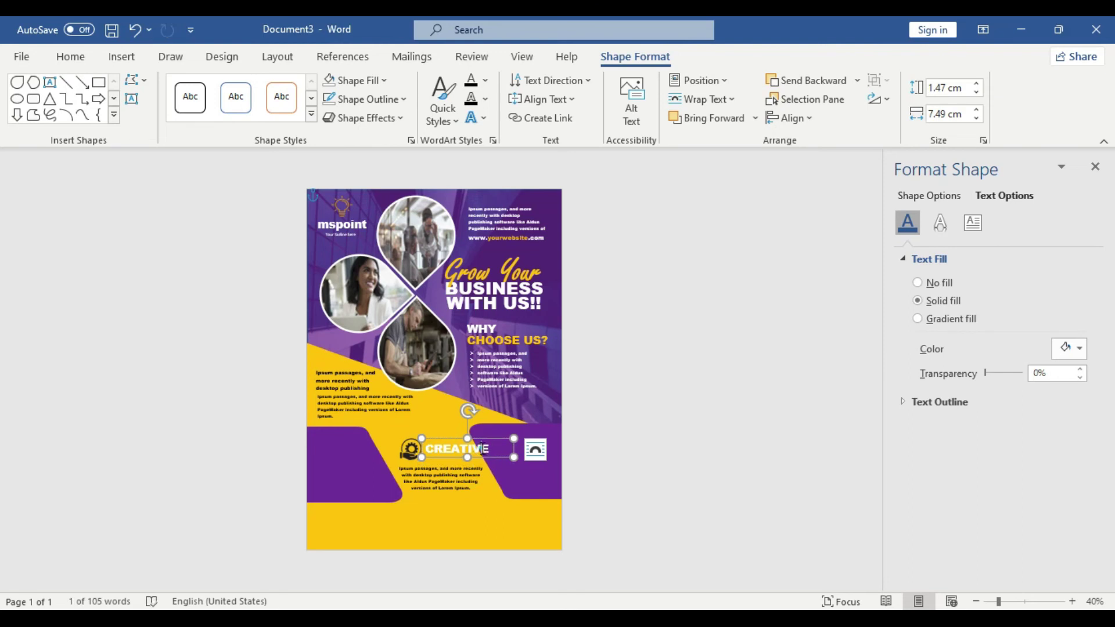
Make CREATIVE black at 20 pt in a narrower text box.
{"action": "left_click", "coordinate": [574, 420]}
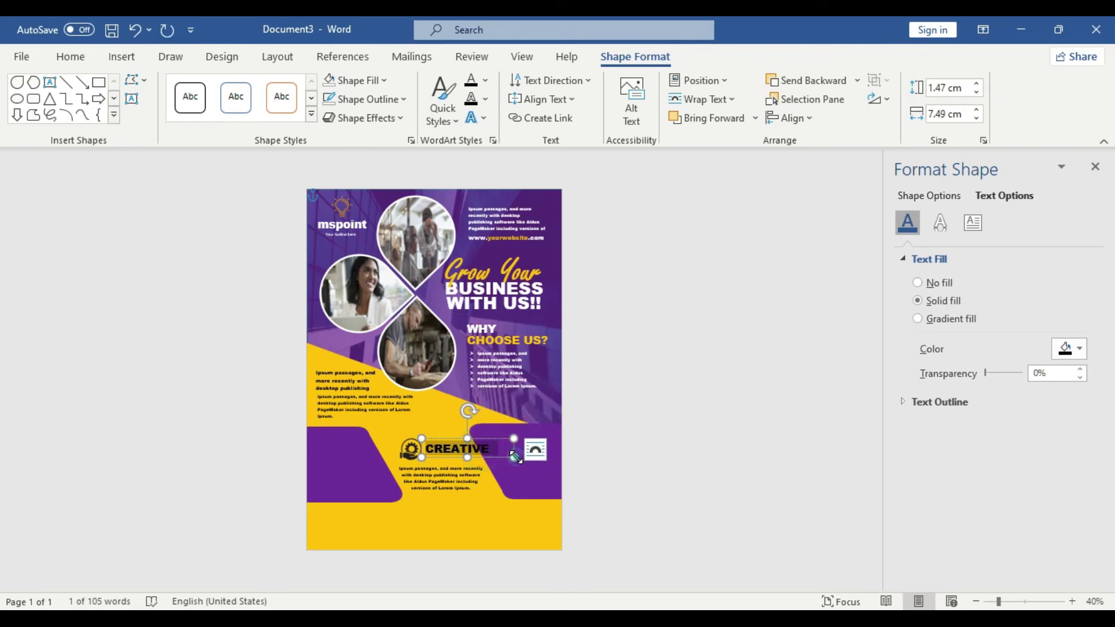
{"action": "left_click_drag", "start_coordinate": [514, 457], "coordinate": [495, 457]}
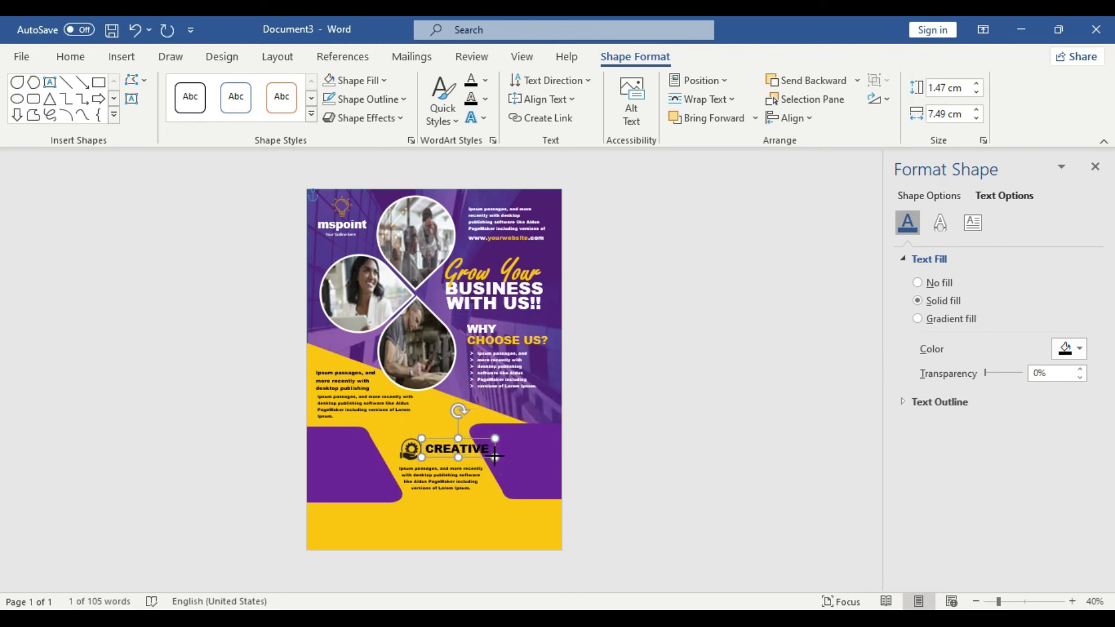
{"action": "double_click", "coordinate": [464, 449]}
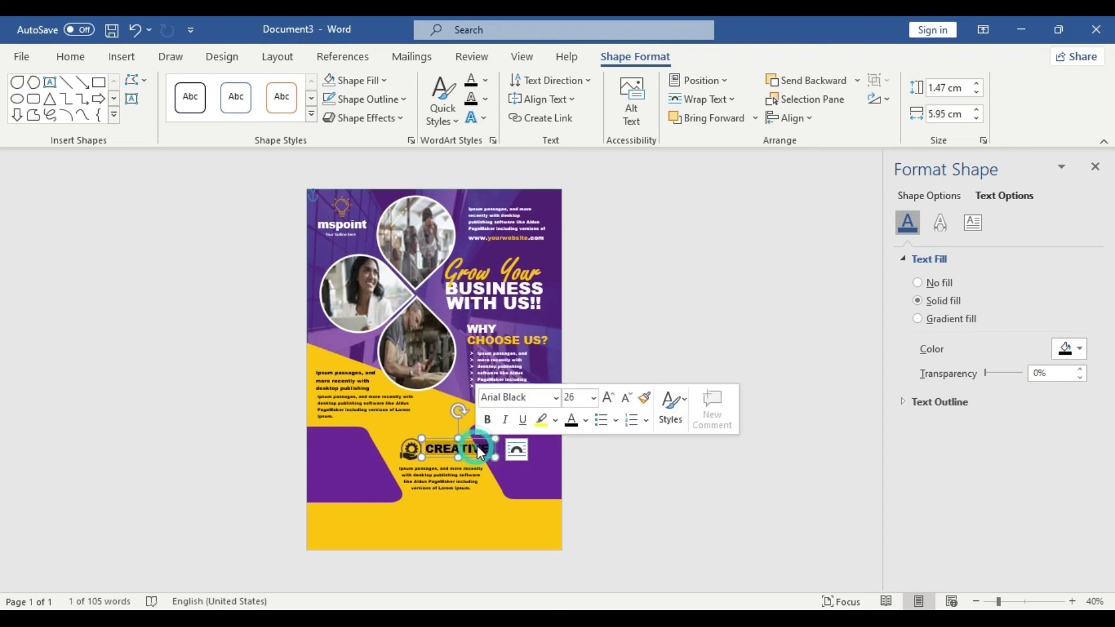
{"action": "left_click", "coordinate": [592, 398]}
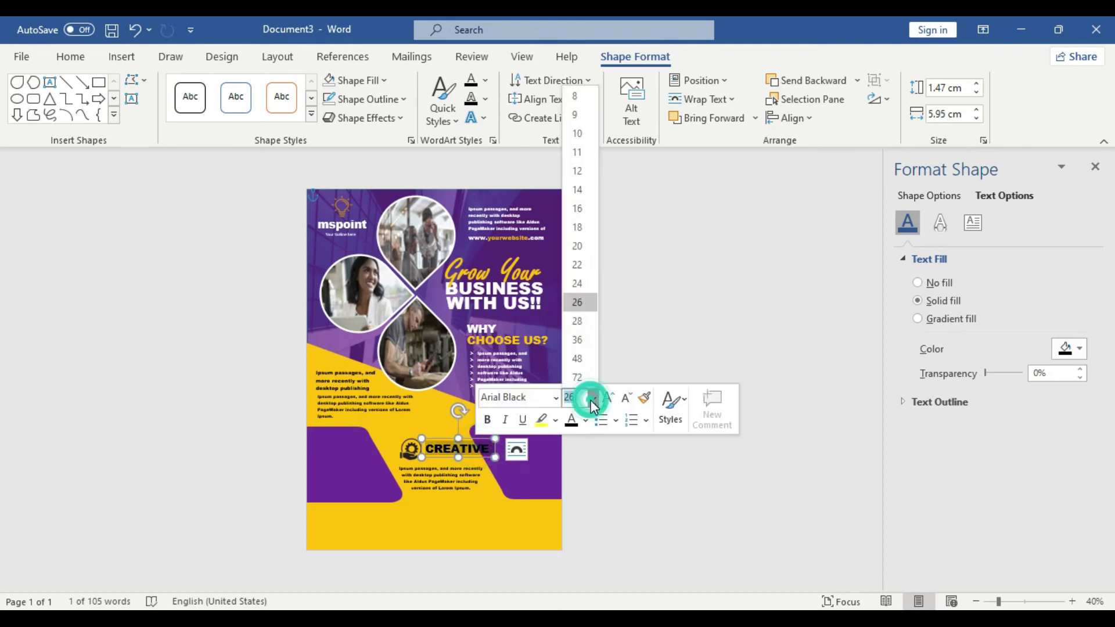
{"action": "left_click", "coordinate": [584, 249]}
Shrink the CREATIVE box and replace its second line with BUSINESS.
{"action": "left_click", "coordinate": [677, 480]}
{"action": "scroll", "coordinate": [520, 478], "scroll_direction": "up", "scroll_amount": 2, "text": "ctrl"}
{"action": "scroll", "coordinate": [521, 478], "scroll_direction": "up", "scroll_amount": 1, "text": "ctrl"}
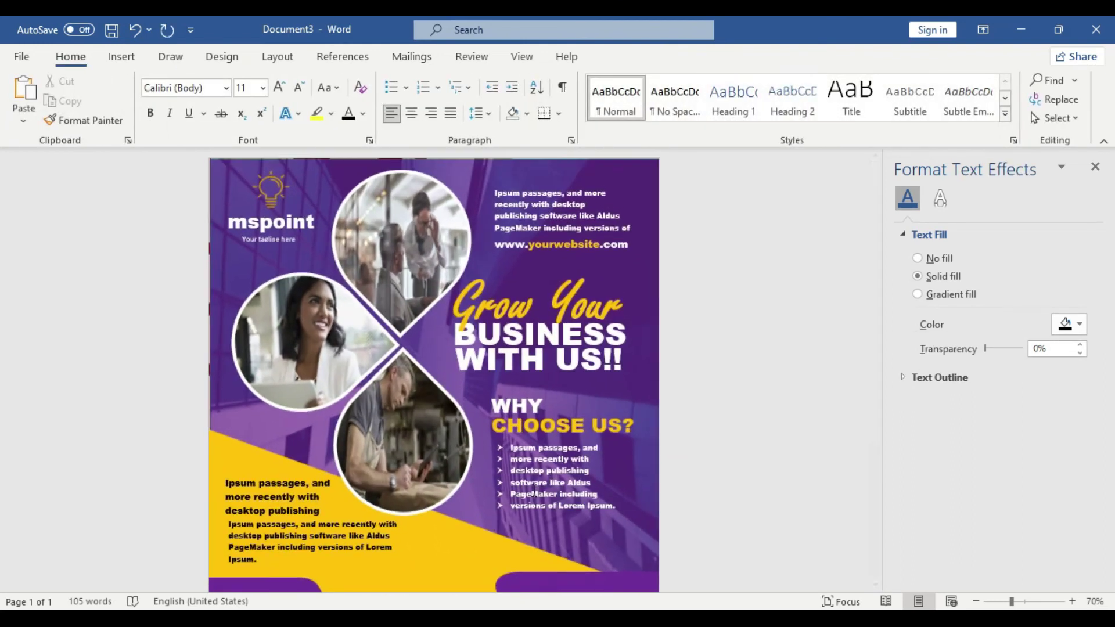
{"action": "scroll", "coordinate": [533, 493], "scroll_direction": "down", "scroll_amount": 1}
{"action": "scroll", "coordinate": [533, 493], "scroll_direction": "down", "scroll_amount": 1}
{"action": "scroll", "coordinate": [531, 459], "scroll_direction": "up", "scroll_amount": 2, "text": "ctrl"}
{"action": "scroll", "coordinate": [531, 459], "scroll_direction": "down", "scroll_amount": 3}
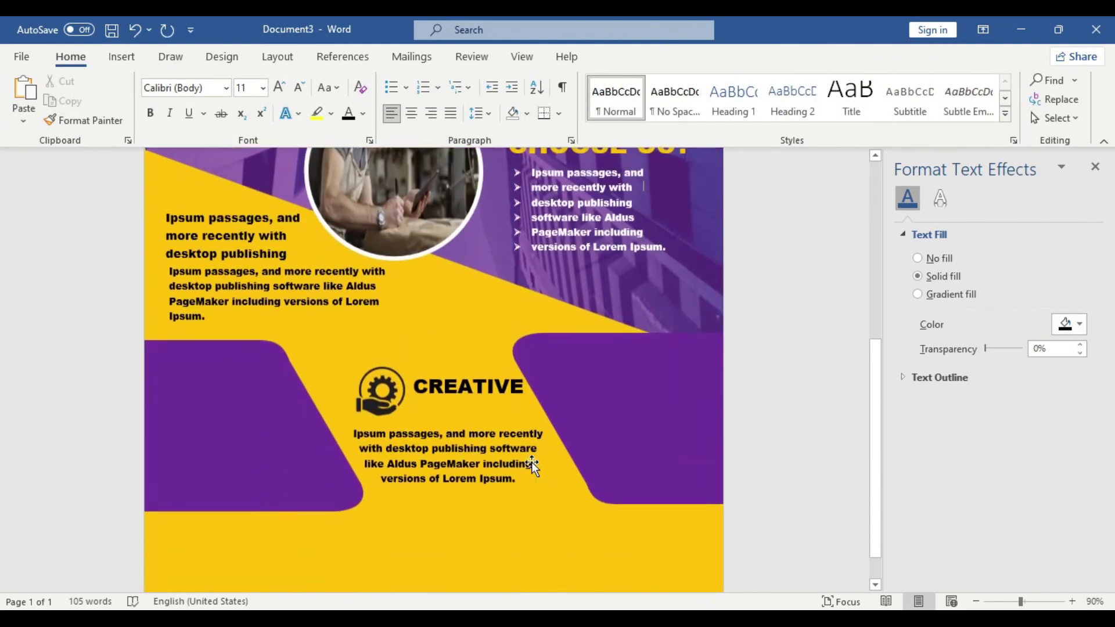
{"action": "left_click", "coordinate": [357, 353]}
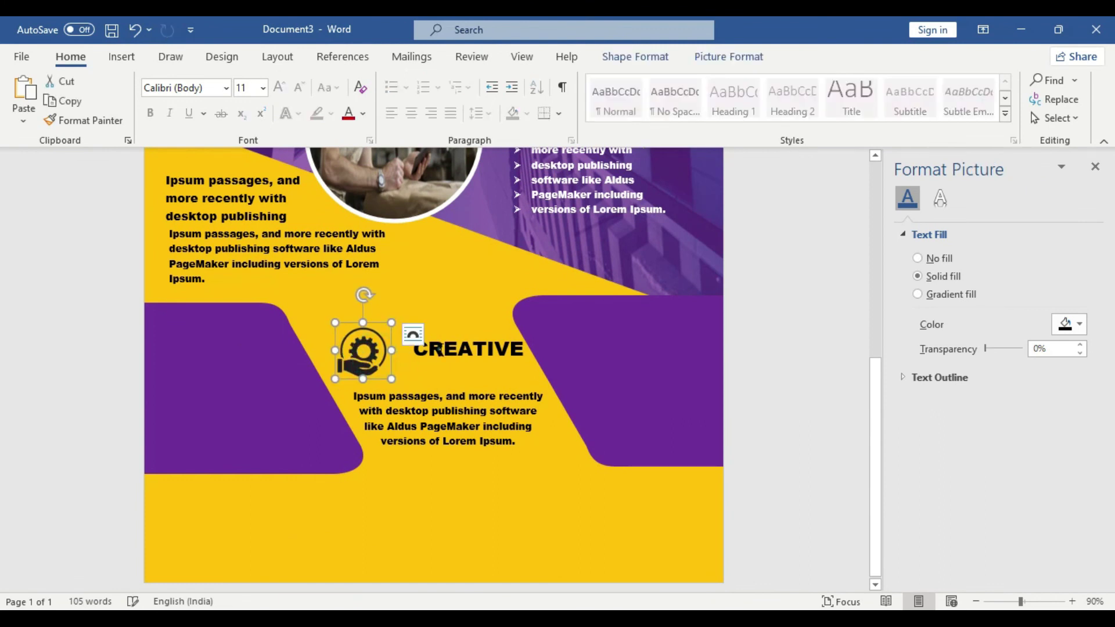
{"action": "left_click", "coordinate": [467, 370]}
{"action": "left_click", "coordinate": [488, 367]}
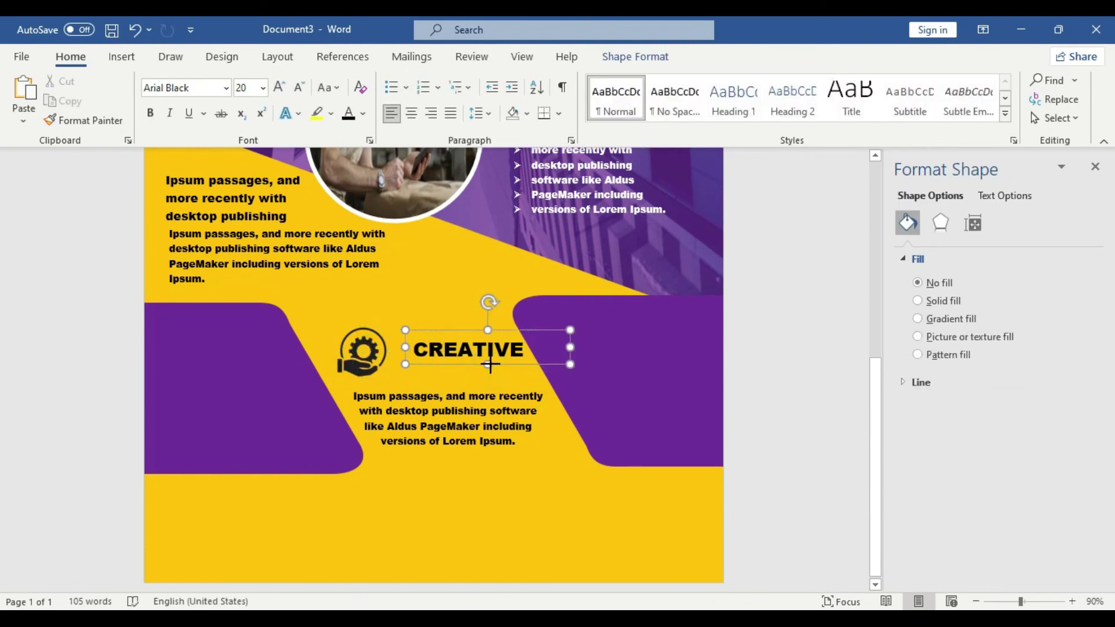
{"action": "mouse_move", "coordinate": [570, 368]}
{"action": "left_mouse_down"}
{"action": "mouse_move", "coordinate": [500, 360]}
{"action": "mouse_move", "coordinate": [493, 383]}
{"action": "left_mouse_up"}
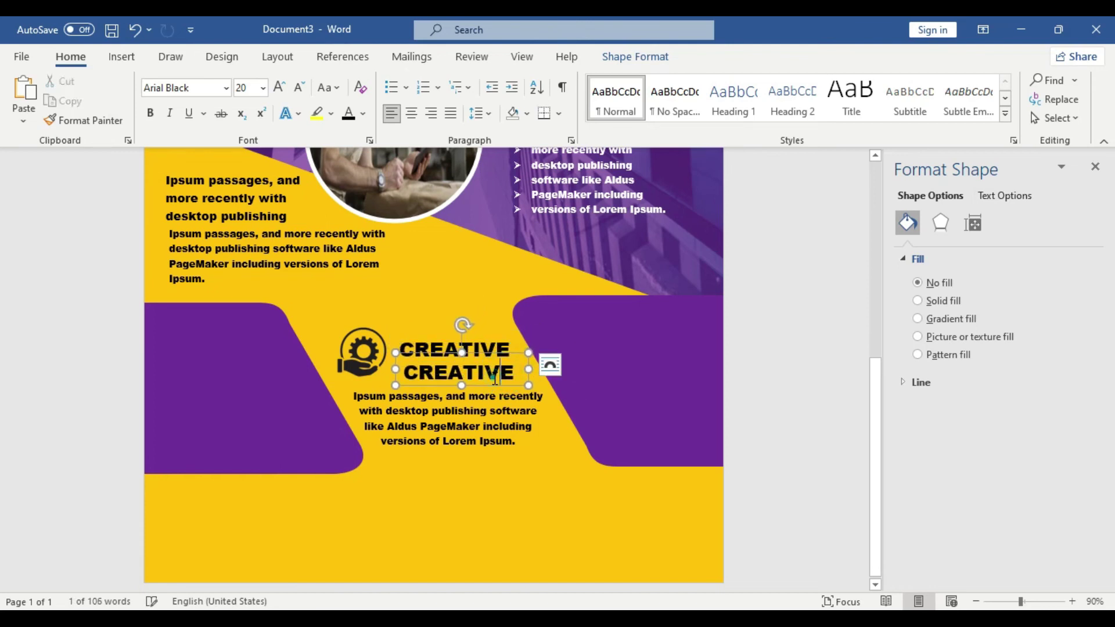
{"action": "double_click", "coordinate": [482, 374]}
{"action": "type", "text": "BUSIN"}
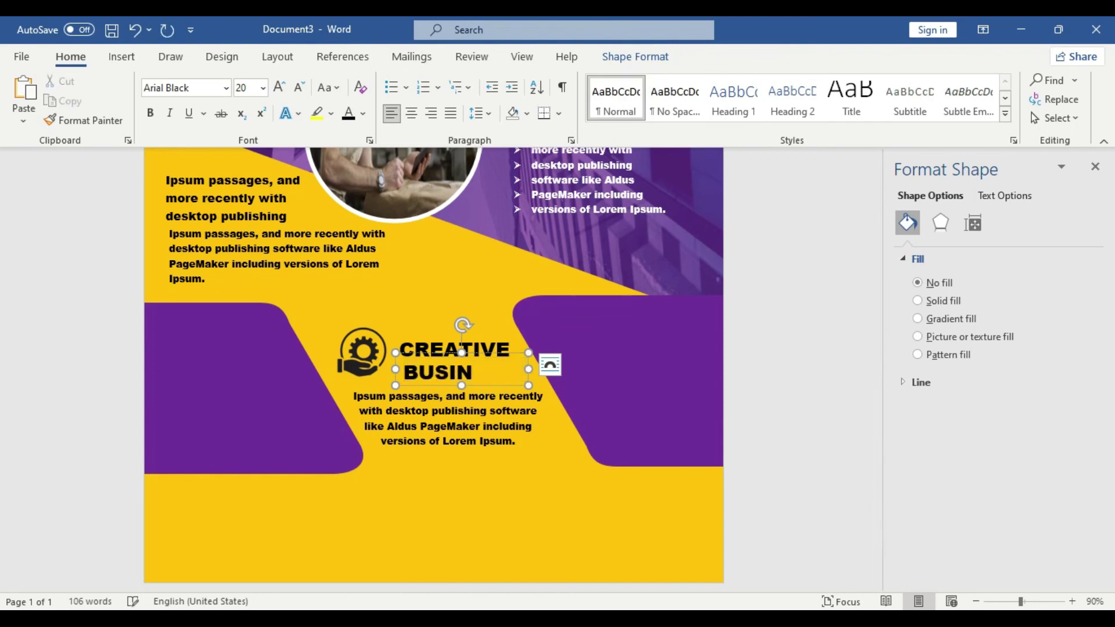
{"action": "type", "text": "ESS"}
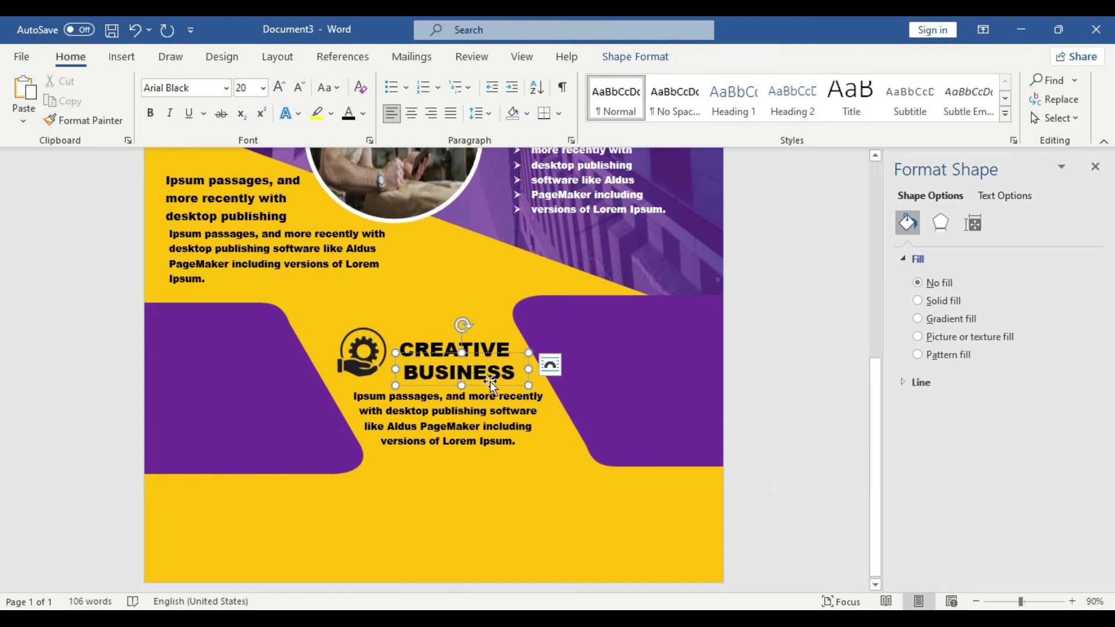
Shift the two-line heading up and left and nudge the gear logo slightly right.
{"action": "left_click_drag", "start_coordinate": [499, 384], "coordinate": [494, 378]}
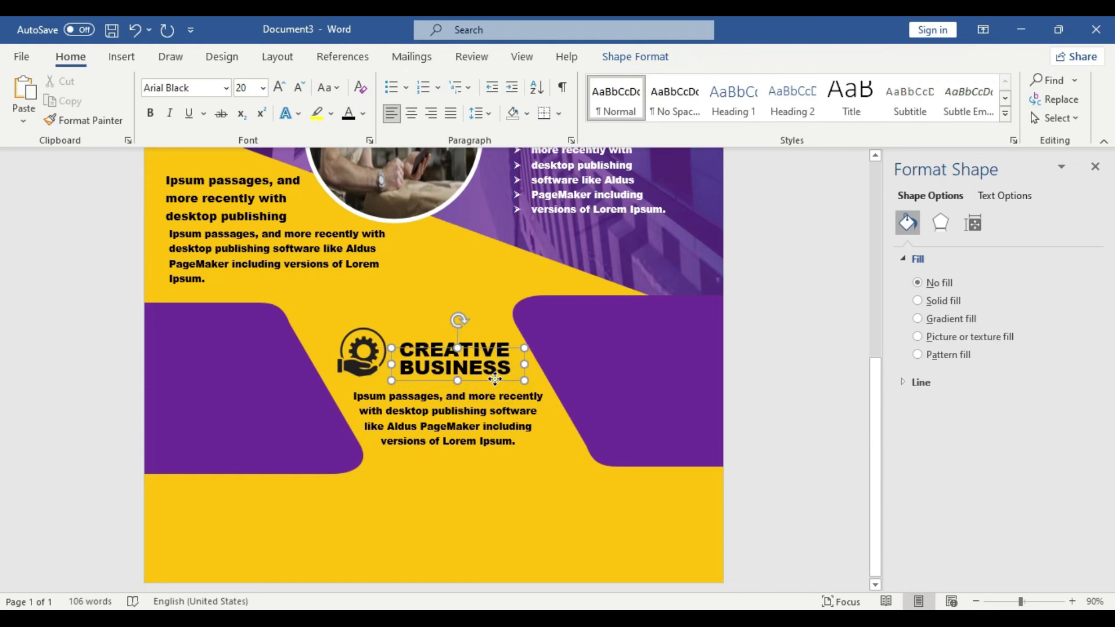
{"action": "left_click", "coordinate": [373, 359]}
{"action": "left_click_drag", "start_coordinate": [372, 359], "coordinate": [375, 358]}
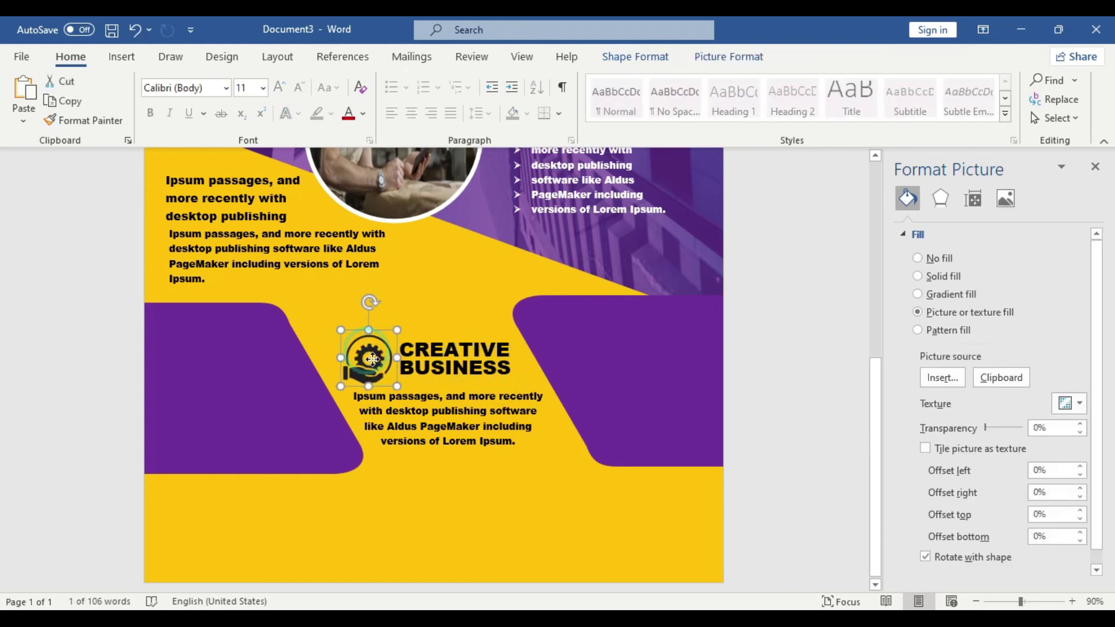
{"action": "left_click", "coordinate": [792, 431]}
{"action": "left_click", "coordinate": [847, 508]}
{"action": "scroll", "coordinate": [764, 508], "scroll_direction": "up", "scroll_amount": 1}
{"action": "scroll", "coordinate": [780, 488], "scroll_direction": "down", "scroll_amount": 2}
{"action": "scroll", "coordinate": [780, 488], "scroll_direction": "down", "scroll_amount": 1}
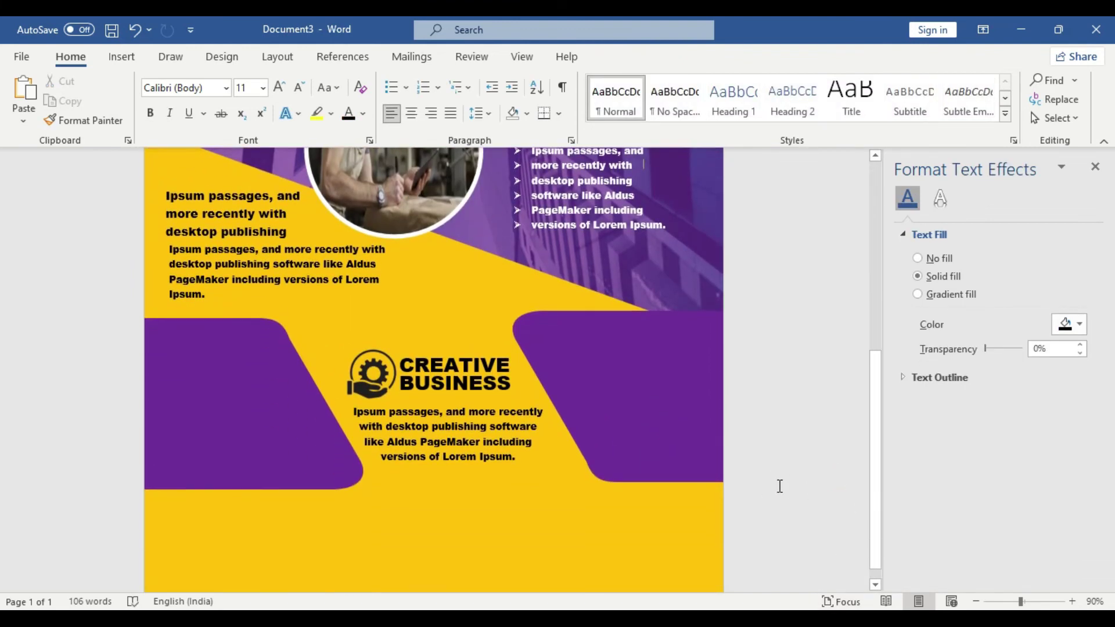
{"action": "scroll", "coordinate": [780, 486], "scroll_direction": "down", "scroll_amount": 3}
{"action": "scroll", "coordinate": [780, 487], "scroll_direction": "down", "scroll_amount": 3}
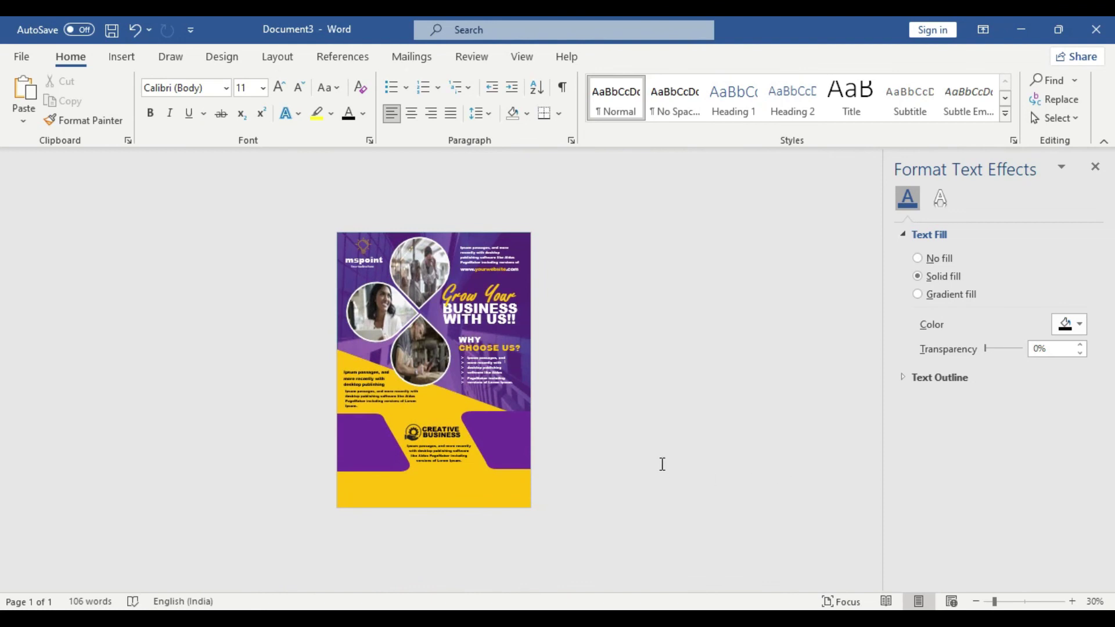
{"action": "scroll", "coordinate": [602, 478], "scroll_direction": "up", "scroll_amount": 2}
{"action": "scroll", "coordinate": [600, 478], "scroll_direction": "up", "scroll_amount": 2}
{"action": "scroll", "coordinate": [704, 511], "scroll_direction": "down", "scroll_amount": 2}
{"action": "scroll", "coordinate": [706, 511], "scroll_direction": "down", "scroll_amount": 2}
{"action": "scroll", "coordinate": [706, 511], "scroll_direction": "up", "scroll_amount": 2}
{"action": "scroll", "coordinate": [722, 500], "scroll_direction": "down", "scroll_amount": 2}
{"action": "scroll", "coordinate": [657, 375], "scroll_direction": "down", "scroll_amount": 2}
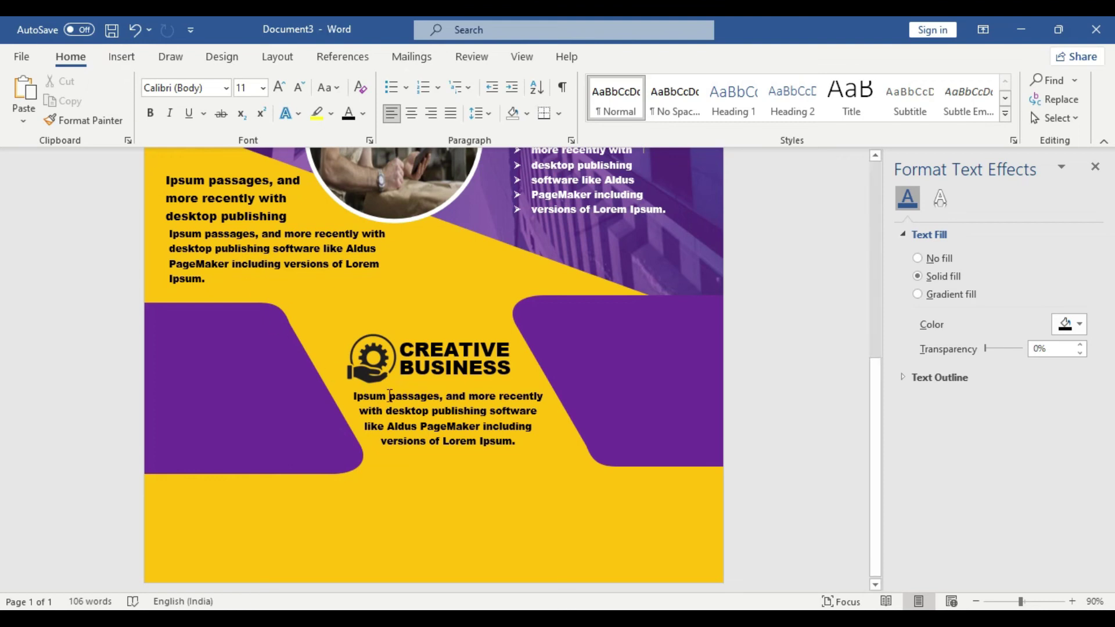
Paste a copy of the gear logo onto the right purple shape and recolour it to a washout.
{"action": "left_click", "coordinate": [362, 371]}
{"action": "key", "text": "ctrl+v"}
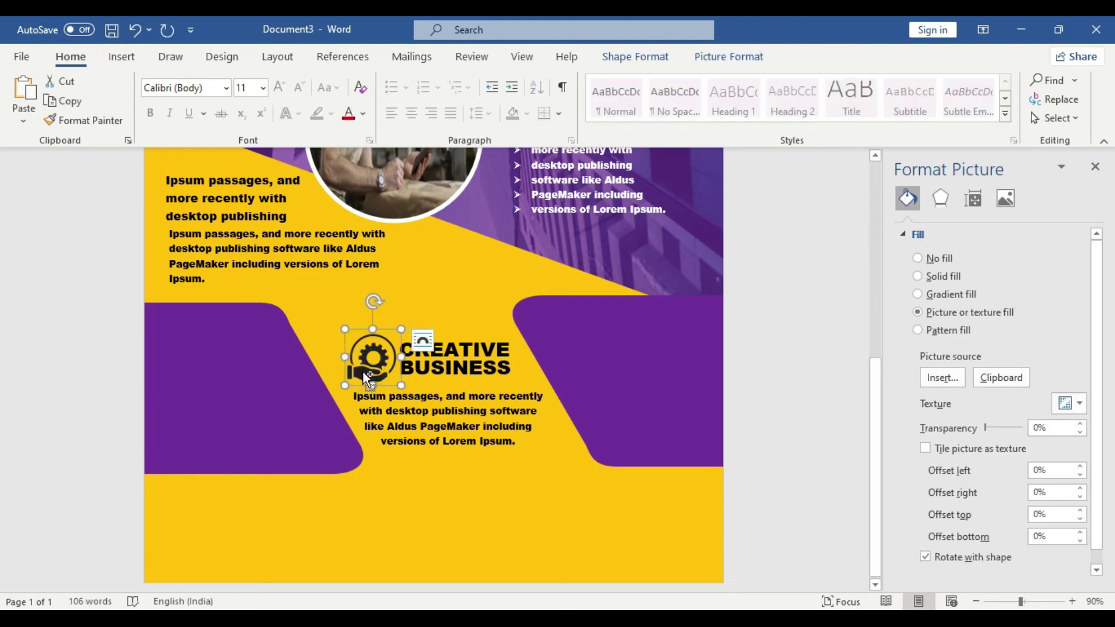
{"action": "left_click_drag", "start_coordinate": [384, 382], "coordinate": [586, 354]}
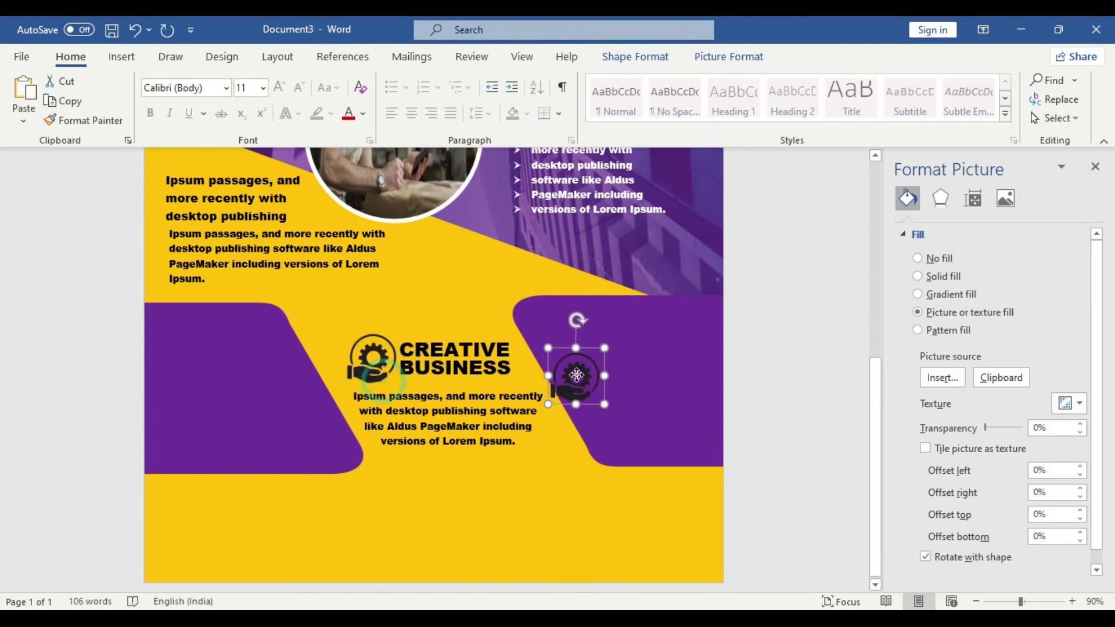
{"action": "left_click", "coordinate": [1007, 198]}
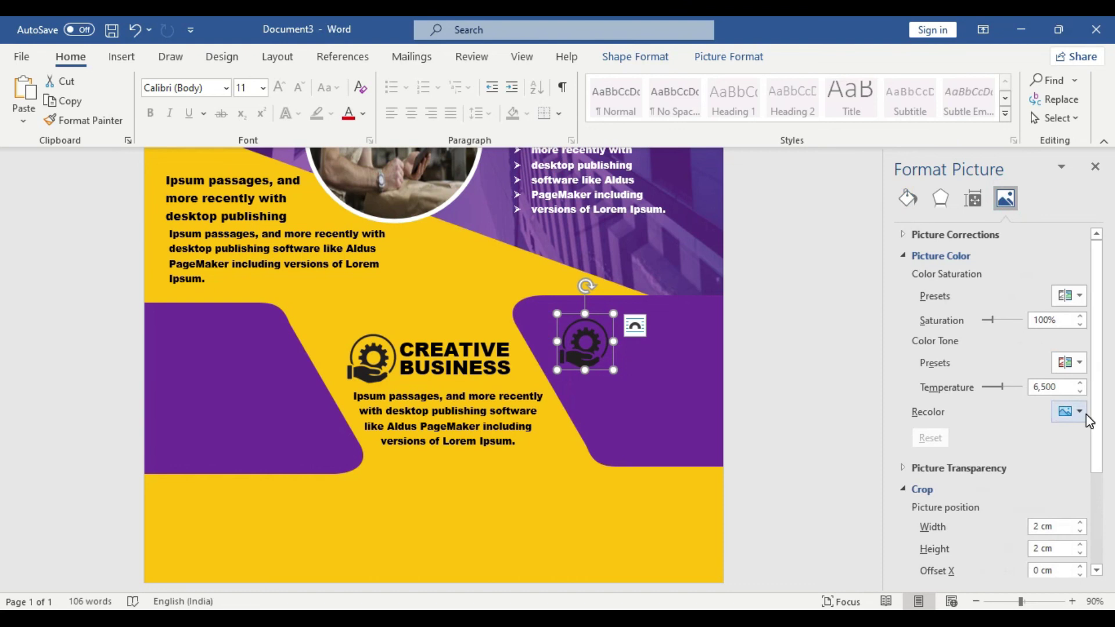
{"action": "left_click", "coordinate": [1079, 411]}
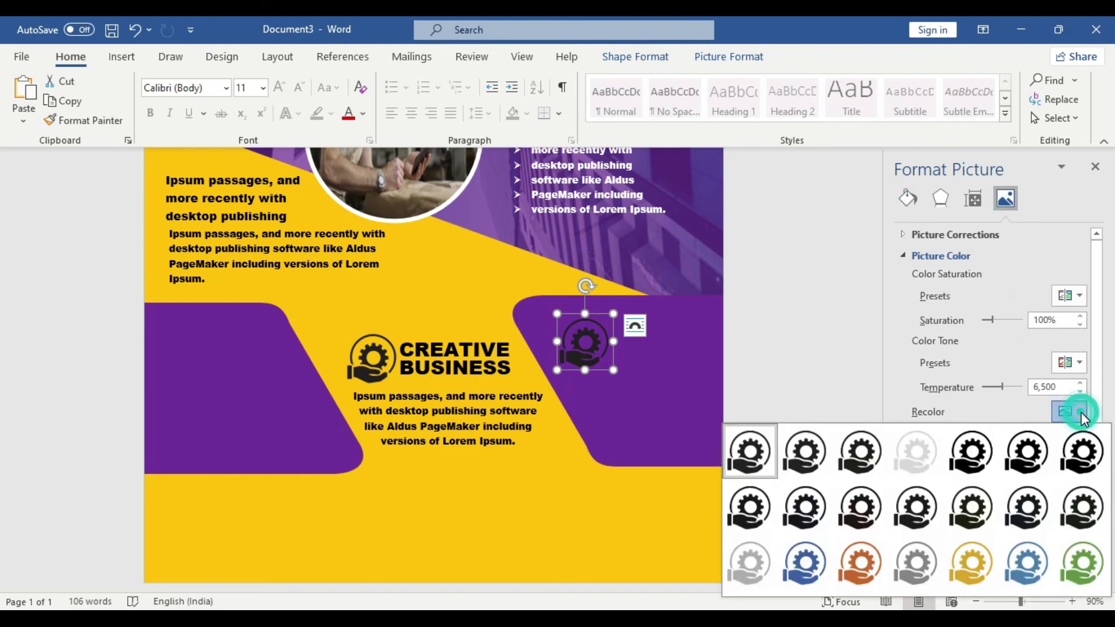
{"action": "left_click", "coordinate": [918, 465]}
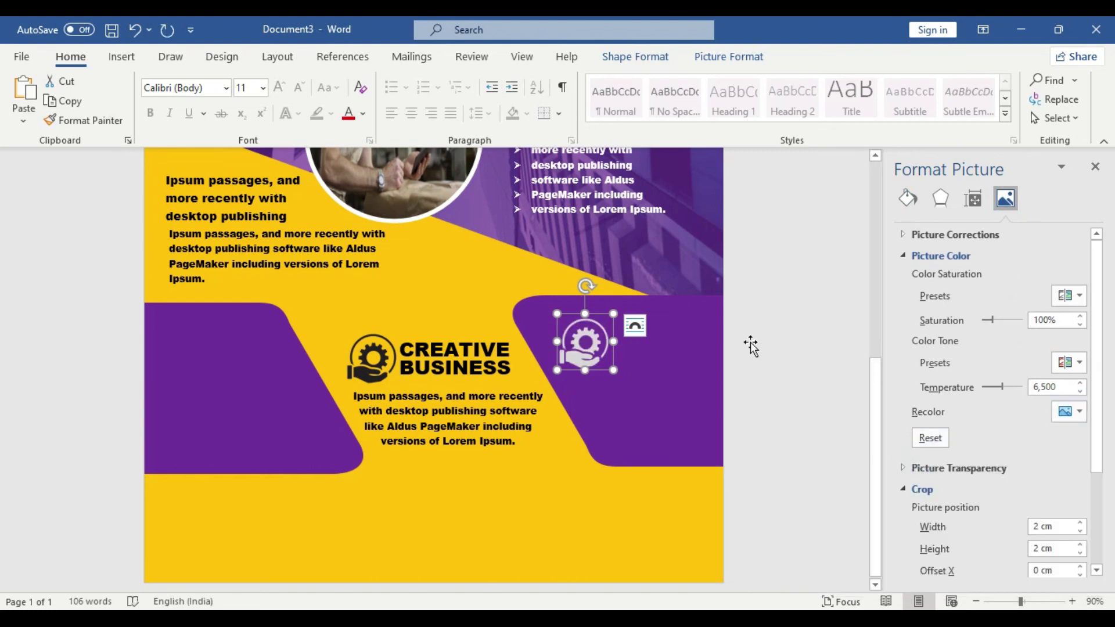
{"action": "left_click", "coordinate": [590, 398]}
{"action": "mouse_move", "coordinate": [589, 348]}
{"action": "left_mouse_down"}
{"action": "mouse_move", "coordinate": [590, 333]}
{"action": "mouse_move", "coordinate": [576, 340]}
{"action": "left_mouse_up"}
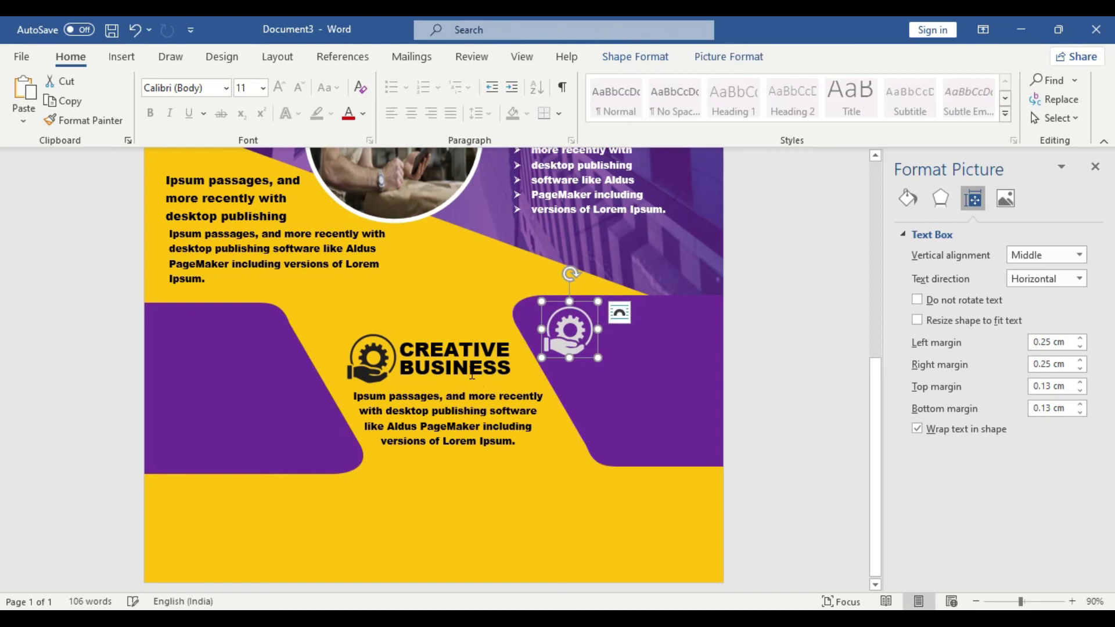
Paste a copy of the CREATIVE BUSINESS heading beside the light gear icon on the right.
{"action": "left_click", "coordinate": [473, 349]}
{"action": "left_click", "coordinate": [493, 377]}
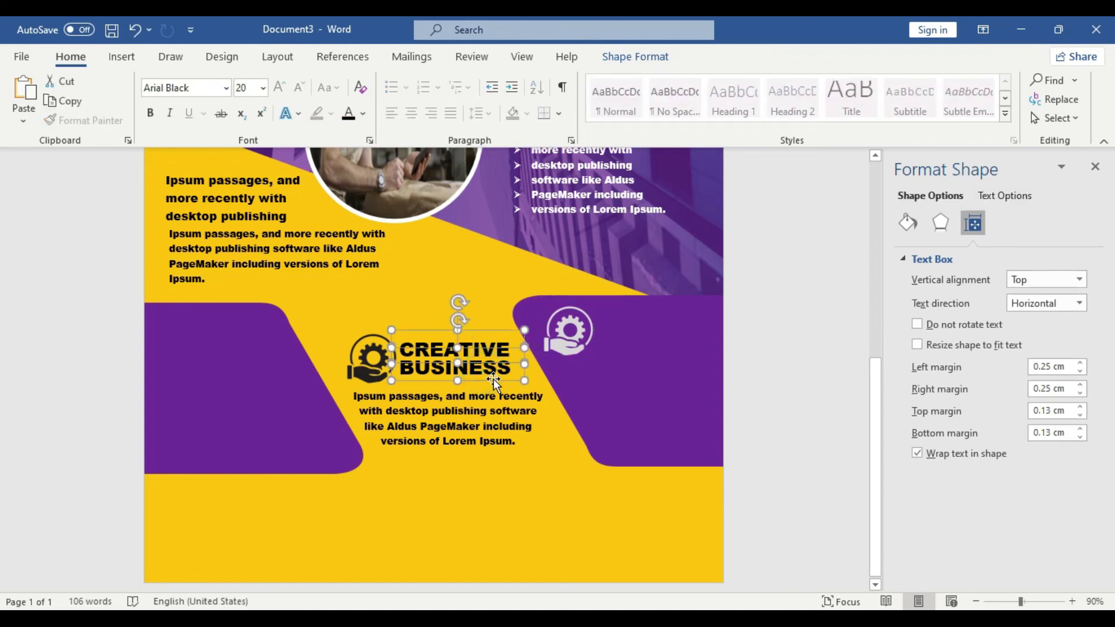
{"action": "key", "text": "ctrl+v"}
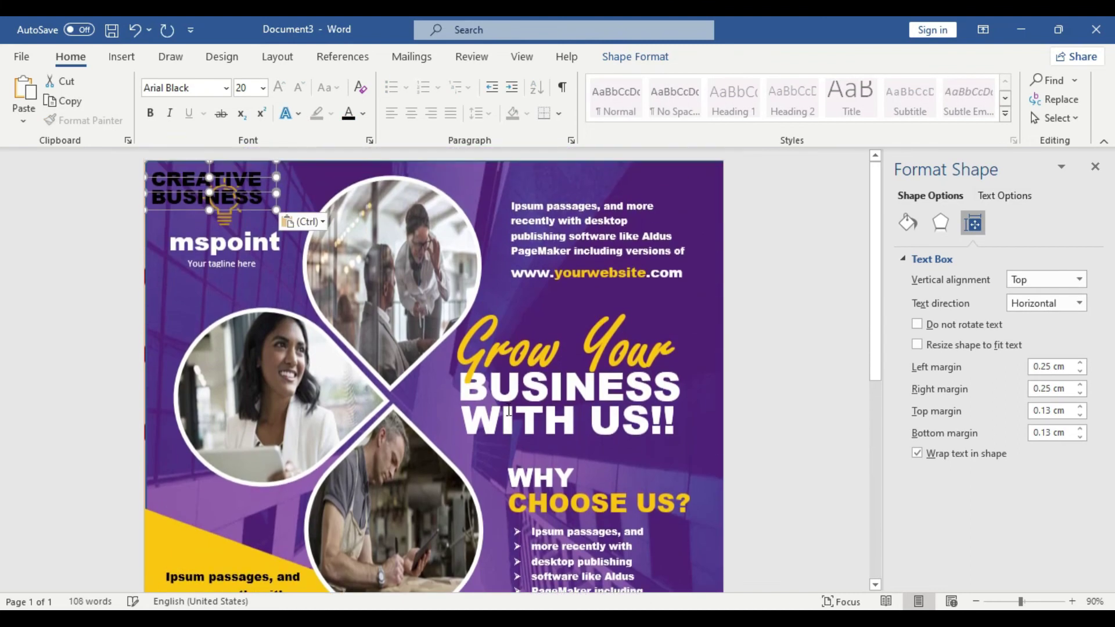
{"action": "left_click_drag", "start_coordinate": [263, 211], "coordinate": [545, 530]}
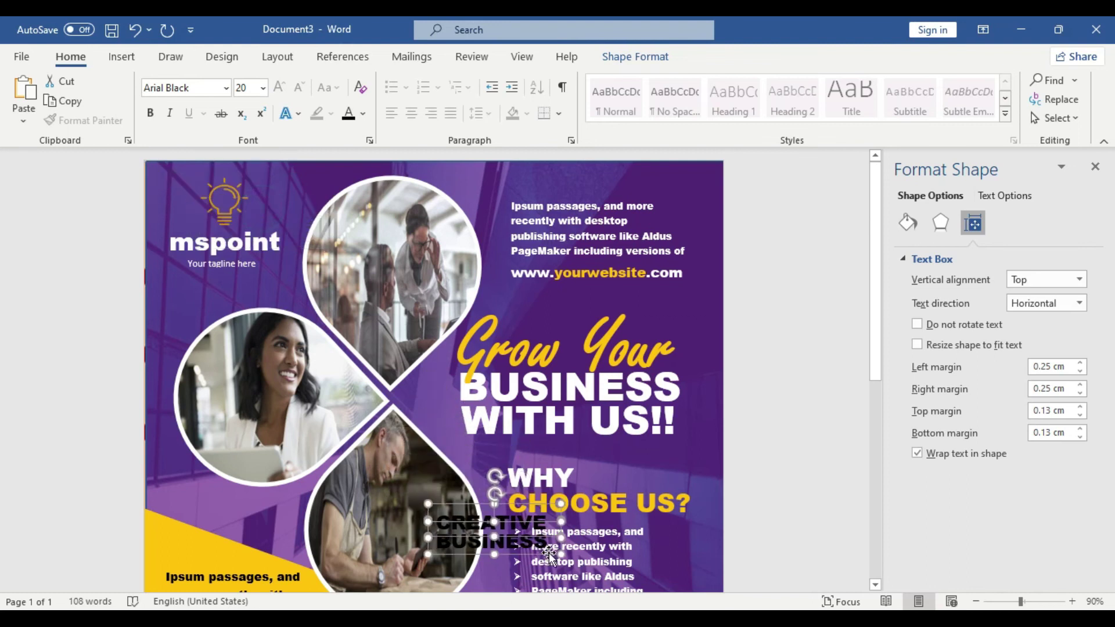
{"action": "scroll", "coordinate": [670, 443], "scroll_direction": "down", "scroll_amount": 5}
{"action": "scroll", "coordinate": [670, 443], "scroll_direction": "down", "scroll_amount": 1}
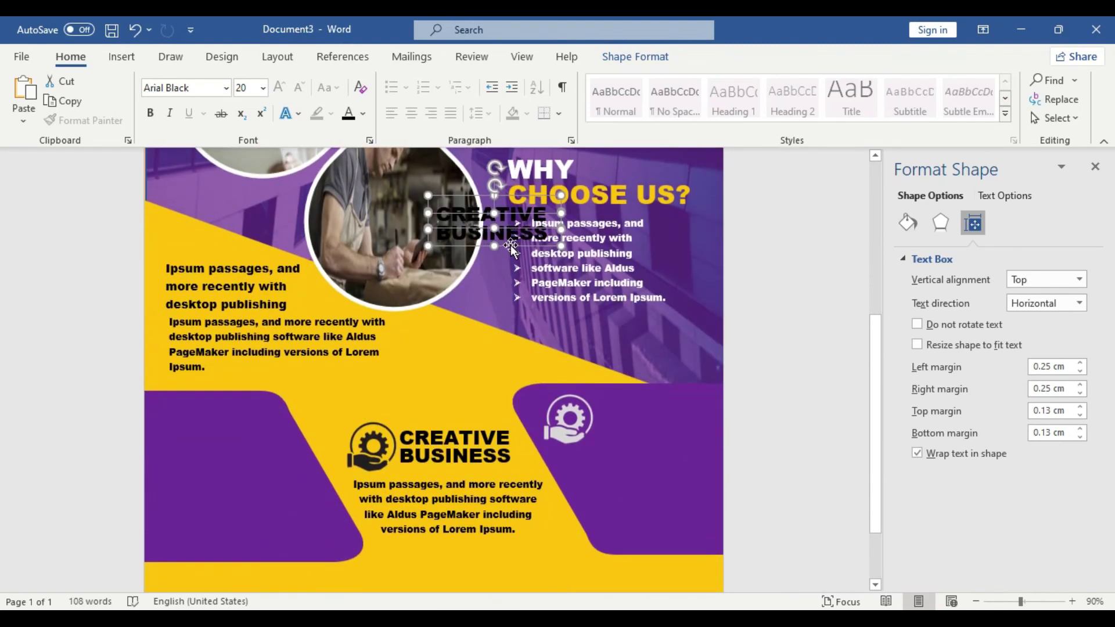
{"action": "left_click_drag", "start_coordinate": [511, 247], "coordinate": [687, 437]}
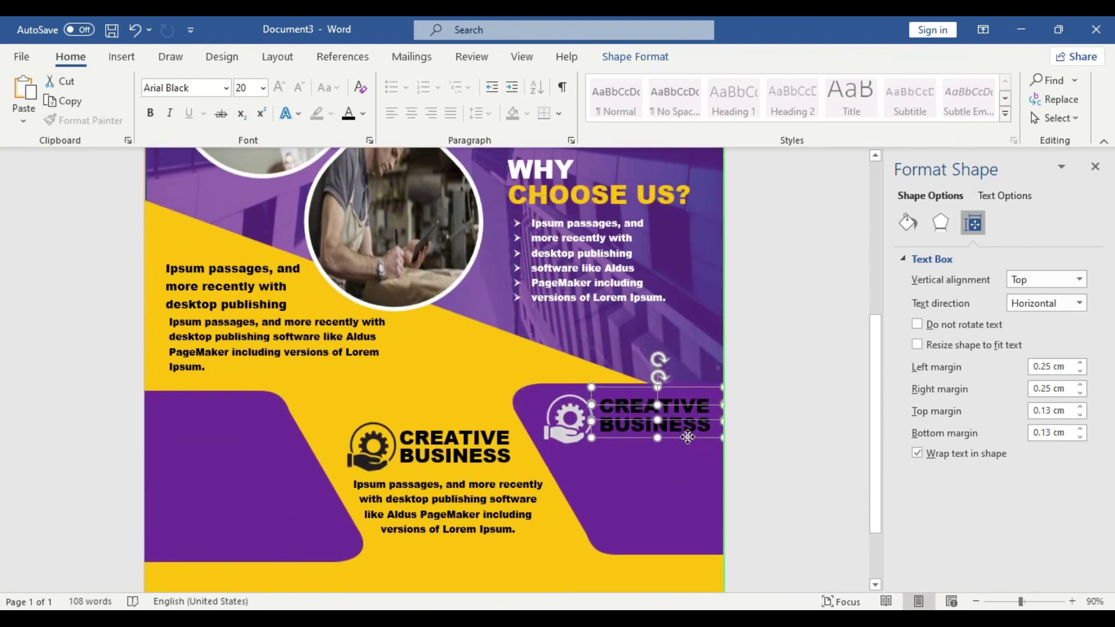
Colour both CREATIVE and BUSINESS in the heading copy gold.
{"action": "left_click", "coordinate": [784, 443]}
{"action": "left_click", "coordinate": [674, 405]}
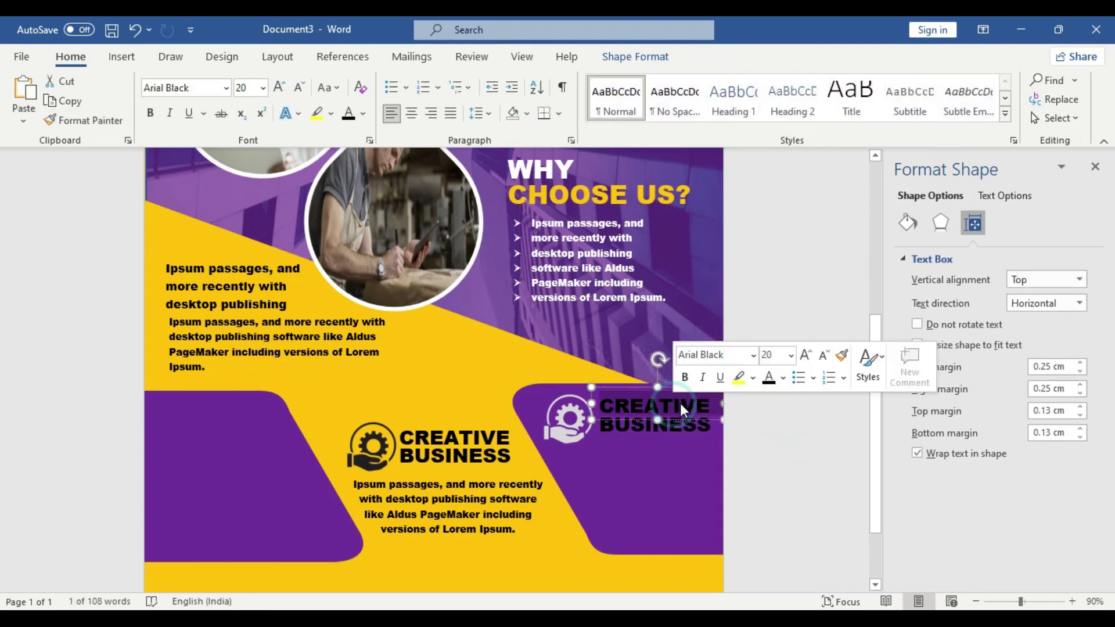
{"action": "left_click", "coordinate": [782, 378]}
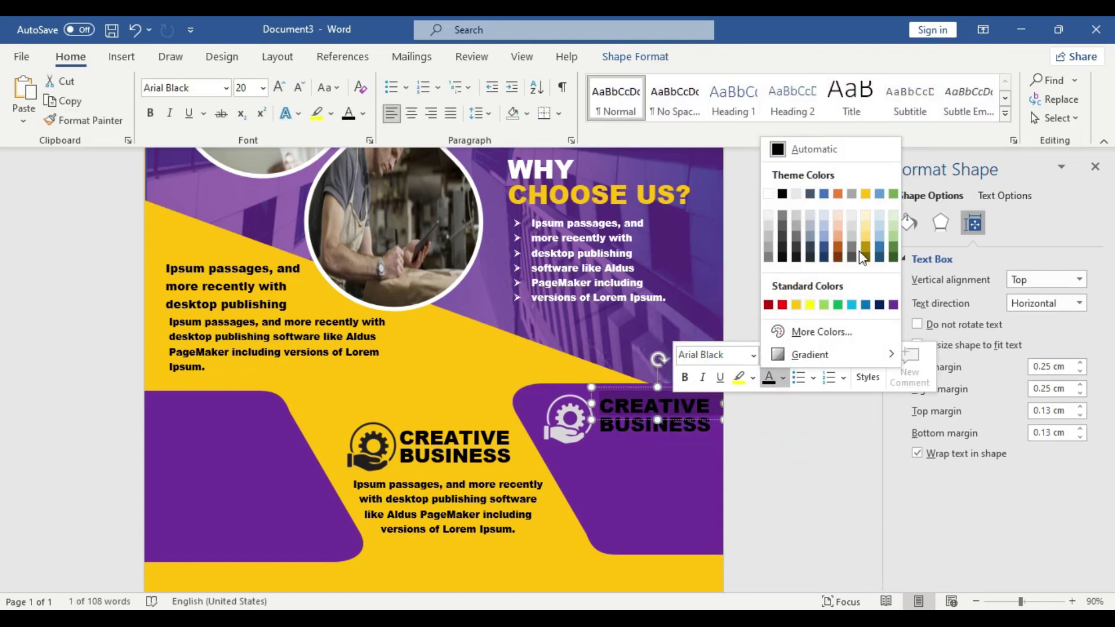
{"action": "left_click", "coordinate": [865, 193]}
{"action": "double_click", "coordinate": [675, 431]}
{"action": "left_click", "coordinate": [771, 405]}
{"action": "left_click", "coordinate": [787, 468]}
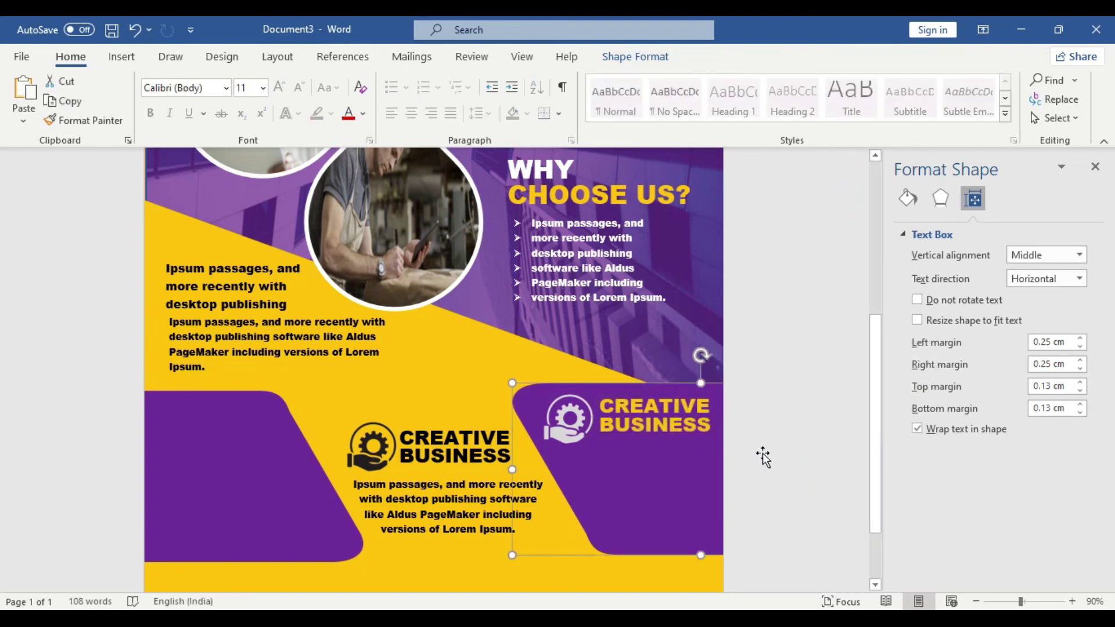
Copy the centre paragraph box onto the right purple panel and narrow it.
{"action": "left_click", "coordinate": [446, 489]}
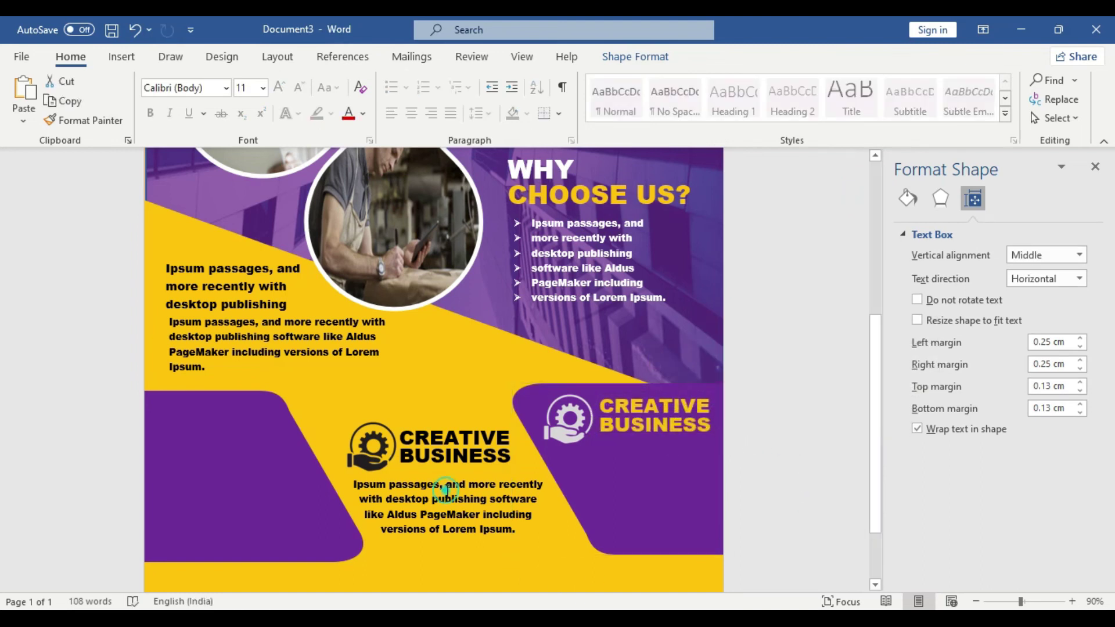
{"action": "left_click", "coordinate": [473, 472]}
{"action": "key", "text": "ctrl+c"}
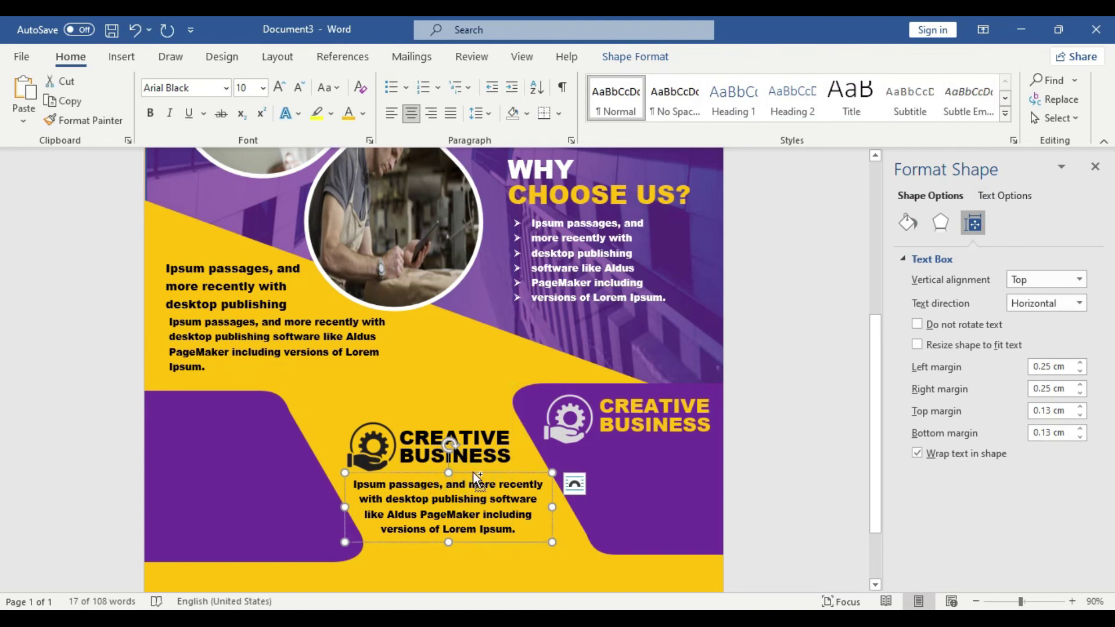
{"action": "key", "text": "ctrl+v"}
{"action": "left_click_drag", "start_coordinate": [528, 483], "coordinate": [673, 447]}
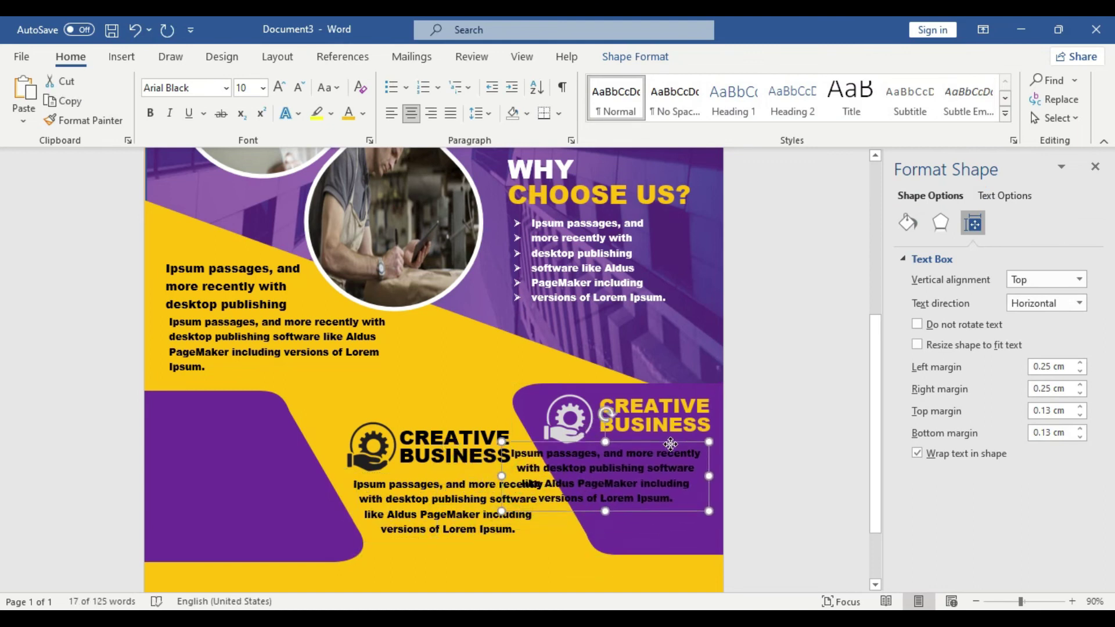
{"action": "triple_click", "coordinate": [648, 472]}
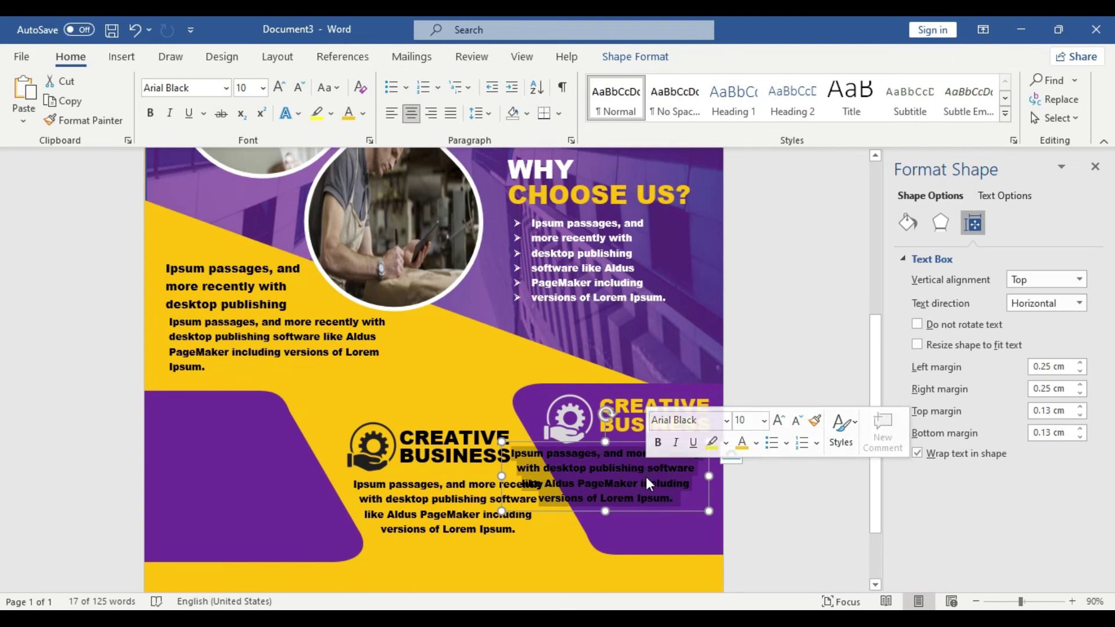
{"action": "left_click", "coordinate": [393, 116]}
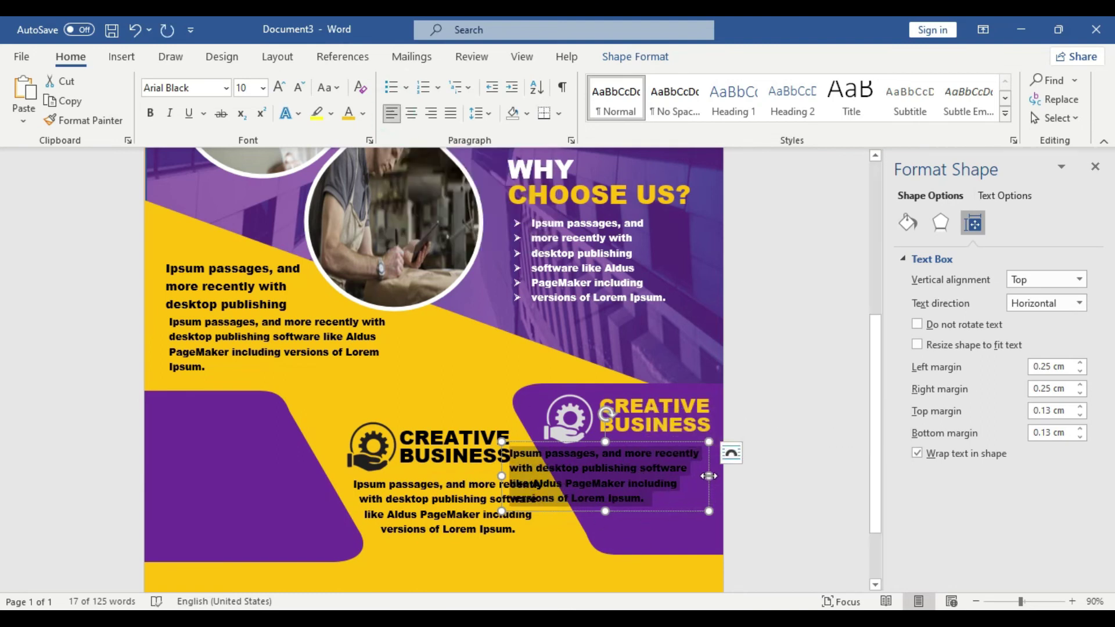
{"action": "left_click_drag", "start_coordinate": [709, 476], "coordinate": [672, 475]}
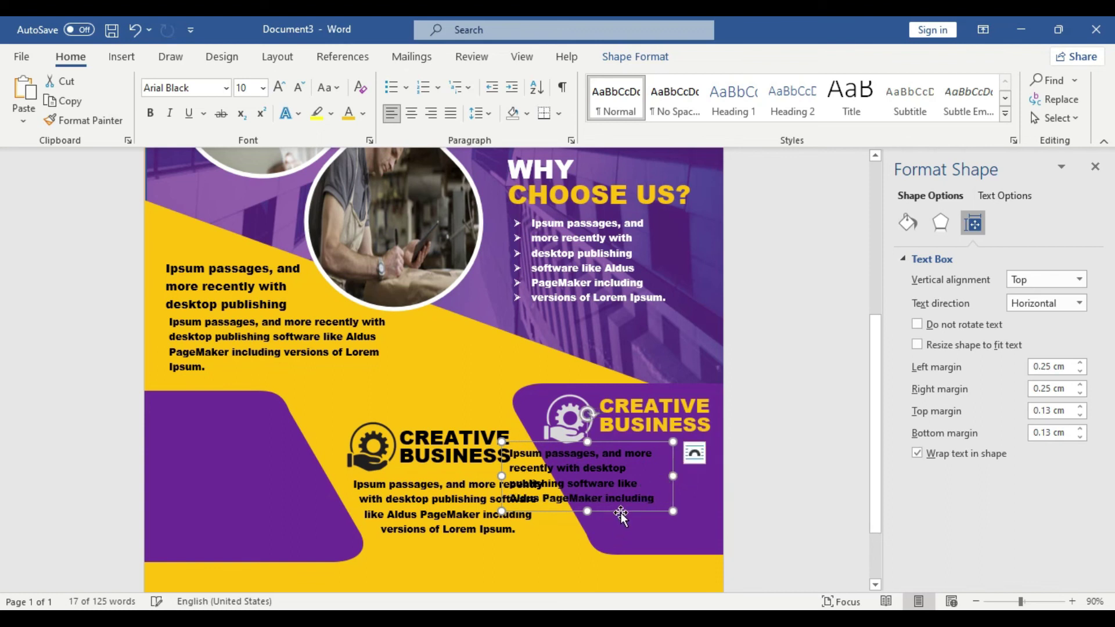
{"action": "left_click_drag", "start_coordinate": [622, 512], "coordinate": [691, 511]}
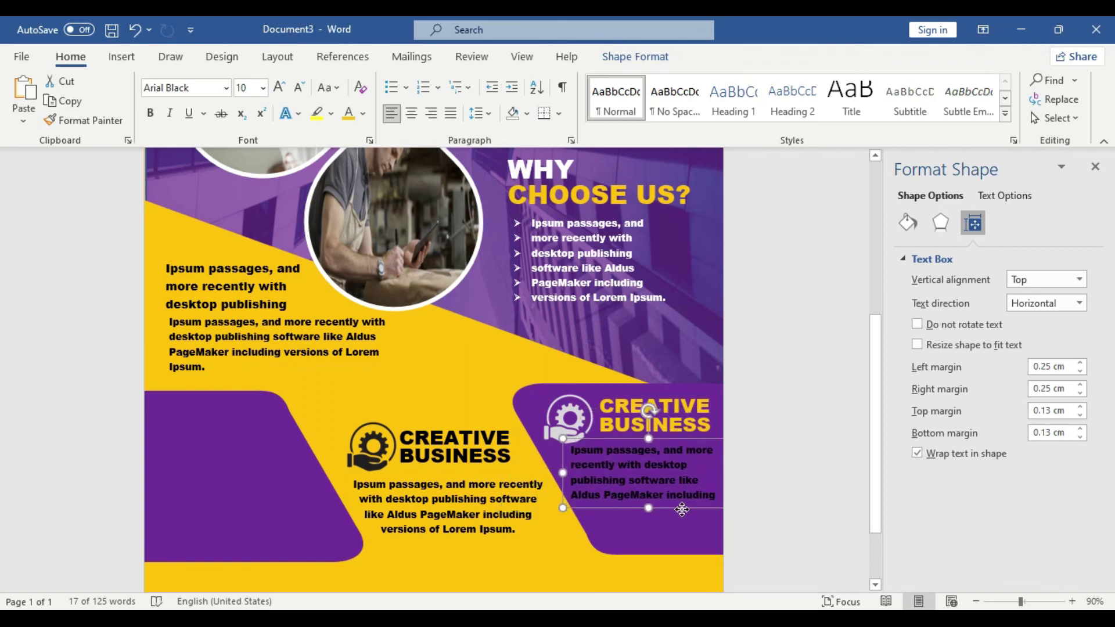
Right-align the copied paragraph and resize its box so all text fits.
{"action": "triple_click", "coordinate": [636, 477]}
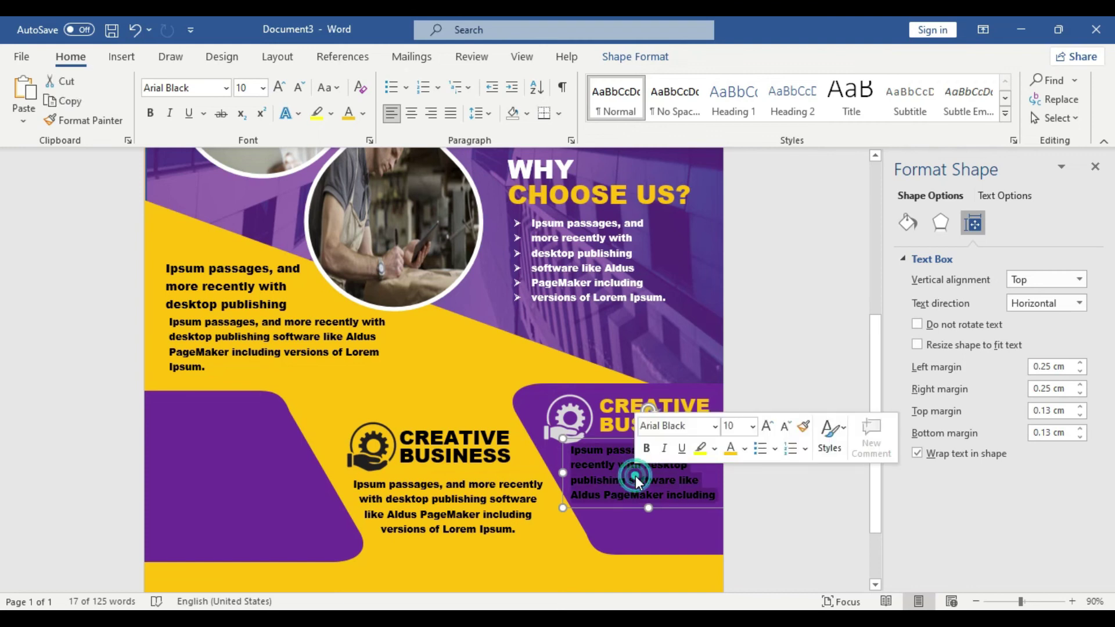
{"action": "left_click", "coordinate": [432, 116]}
{"action": "mouse_move", "coordinate": [670, 507]}
{"action": "left_mouse_down"}
{"action": "mouse_move", "coordinate": [633, 513]}
{"action": "mouse_move", "coordinate": [652, 540]}
{"action": "left_mouse_up"}
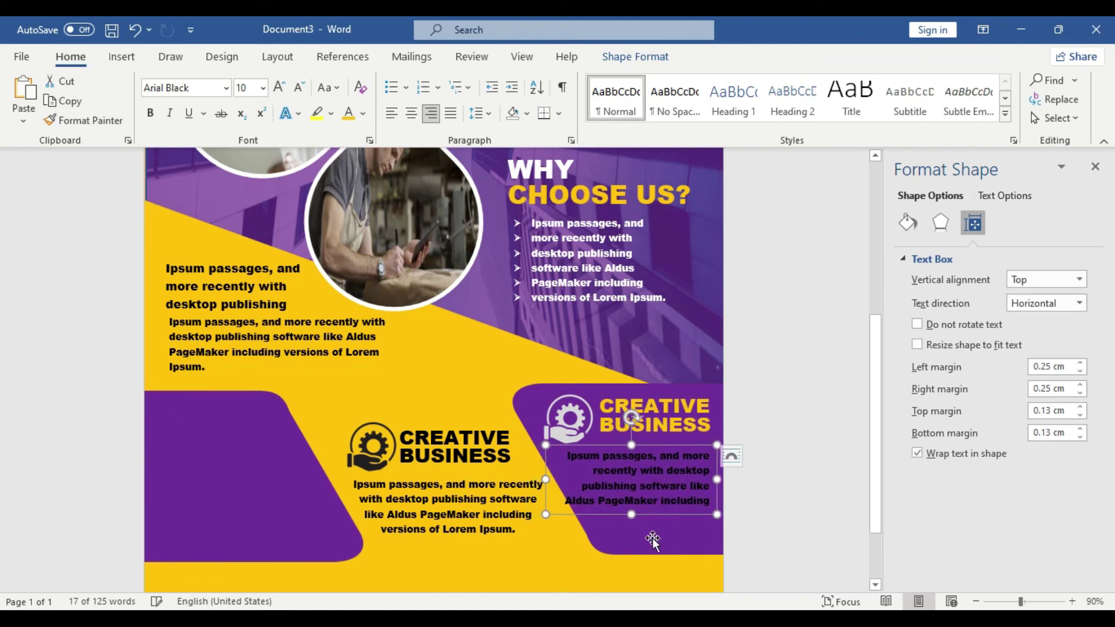
{"action": "left_click_drag", "start_coordinate": [631, 515], "coordinate": [632, 527]}
{"action": "left_click_drag", "start_coordinate": [545, 484], "coordinate": [578, 493]}
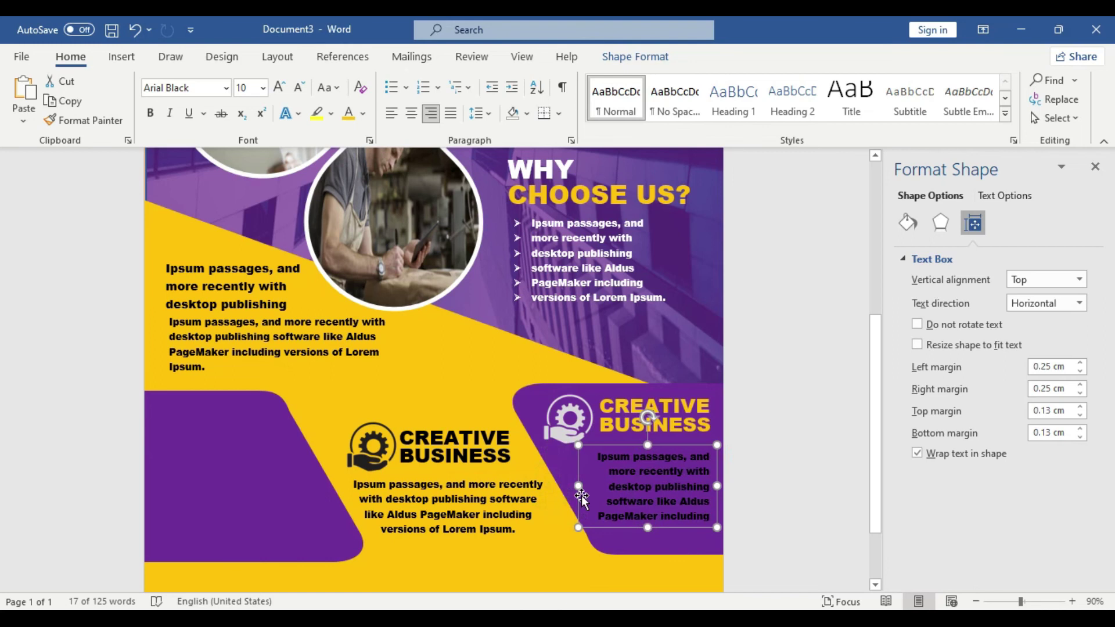
{"action": "left_click_drag", "start_coordinate": [647, 527], "coordinate": [647, 540]}
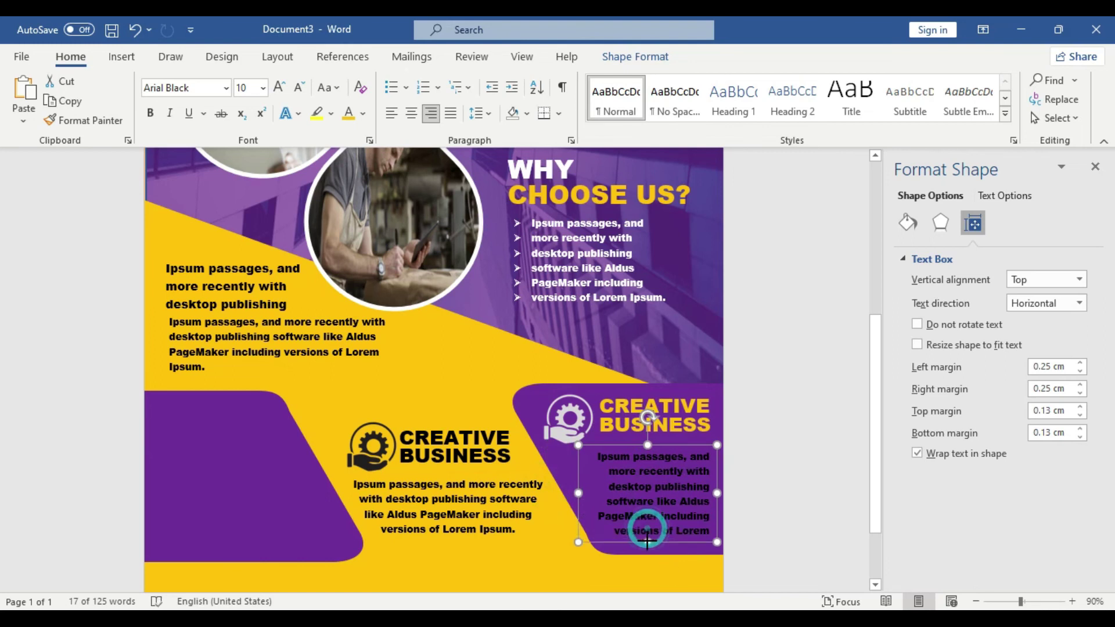
Make the paragraph text white and nudge the box slightly up.
{"action": "triple_click", "coordinate": [684, 500]}
{"action": "left_click", "coordinate": [793, 474]}
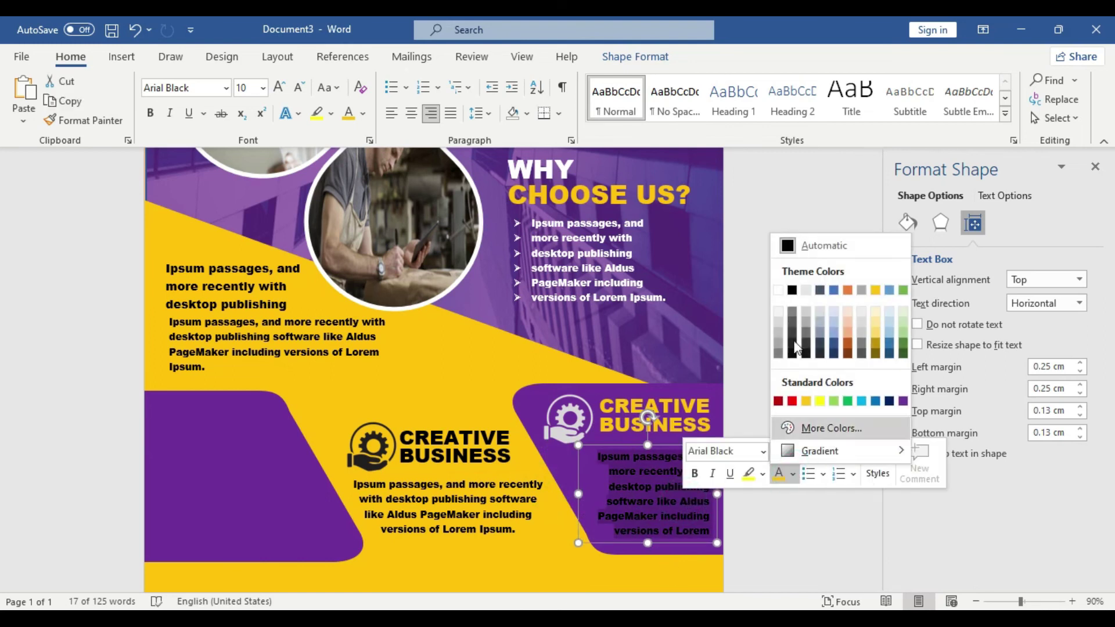
{"action": "left_click", "coordinate": [776, 293]}
{"action": "left_click", "coordinate": [759, 374]}
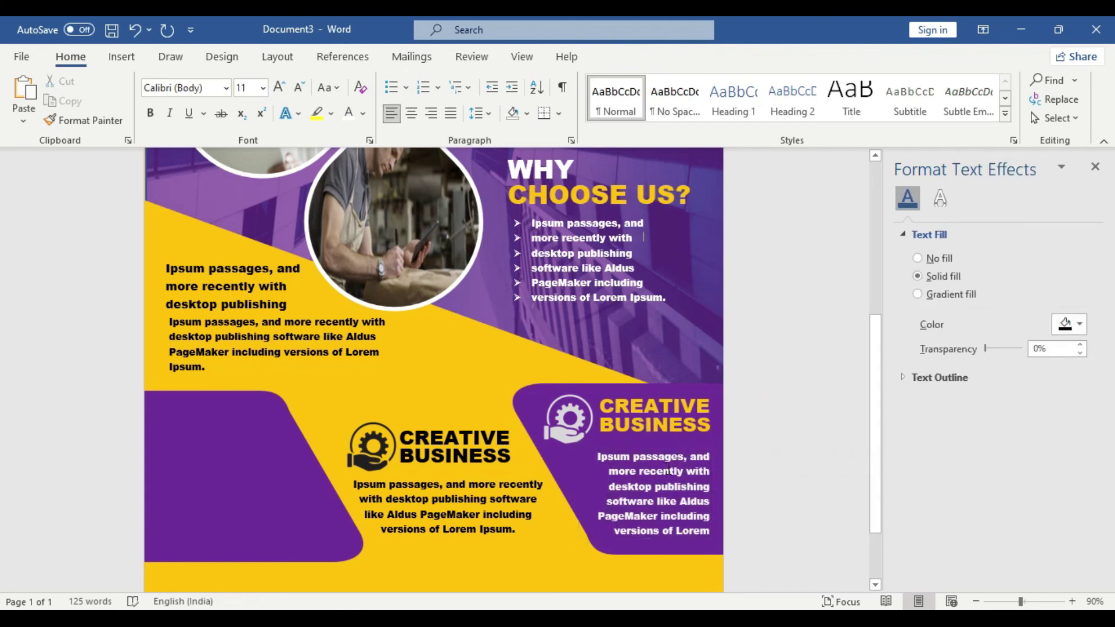
{"action": "left_click", "coordinate": [680, 448]}
{"action": "left_click_drag", "start_coordinate": [681, 450], "coordinate": [680, 442]}
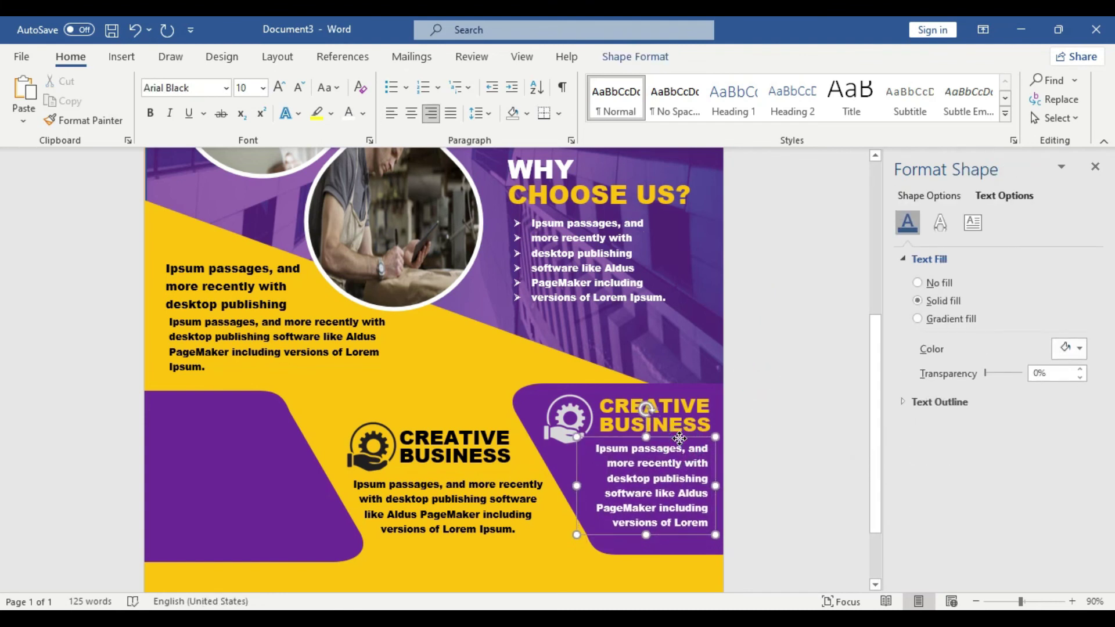
{"action": "key", "text": "Tab"}
Copy the gear icon onto the left purple panel.
{"action": "scroll", "coordinate": [813, 468], "scroll_direction": "down", "scroll_amount": 2, "text": "ctrl"}
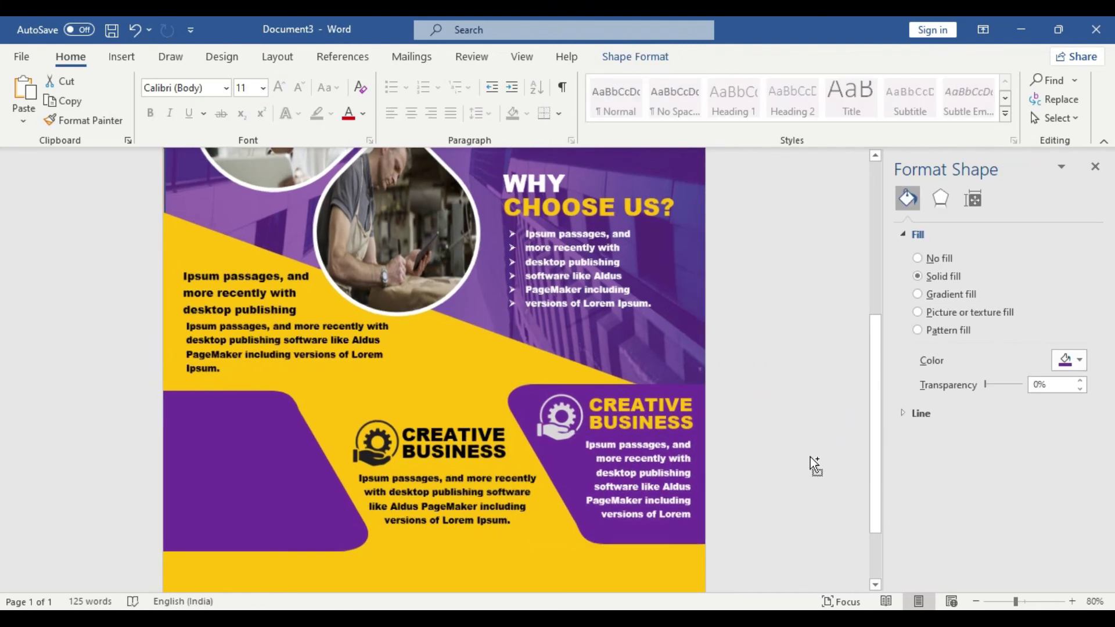
{"action": "scroll", "coordinate": [750, 508], "scroll_direction": "down", "scroll_amount": 1, "text": "ctrl"}
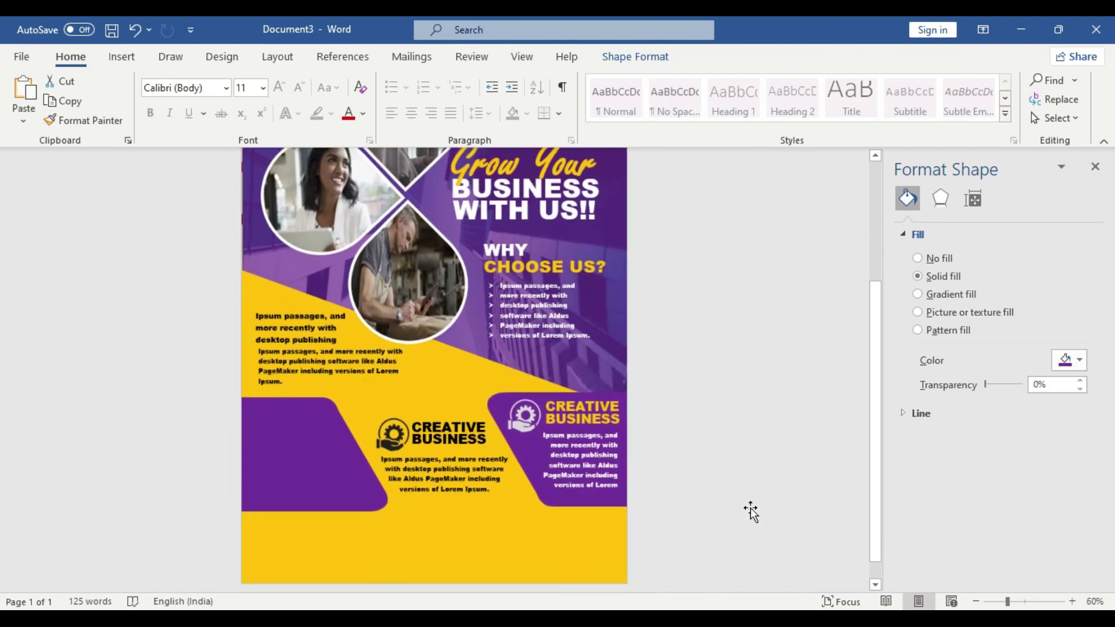
{"action": "left_click", "coordinate": [524, 415]}
{"action": "key", "text": "ctrl+c"}
{"action": "key", "text": "ctrl+v"}
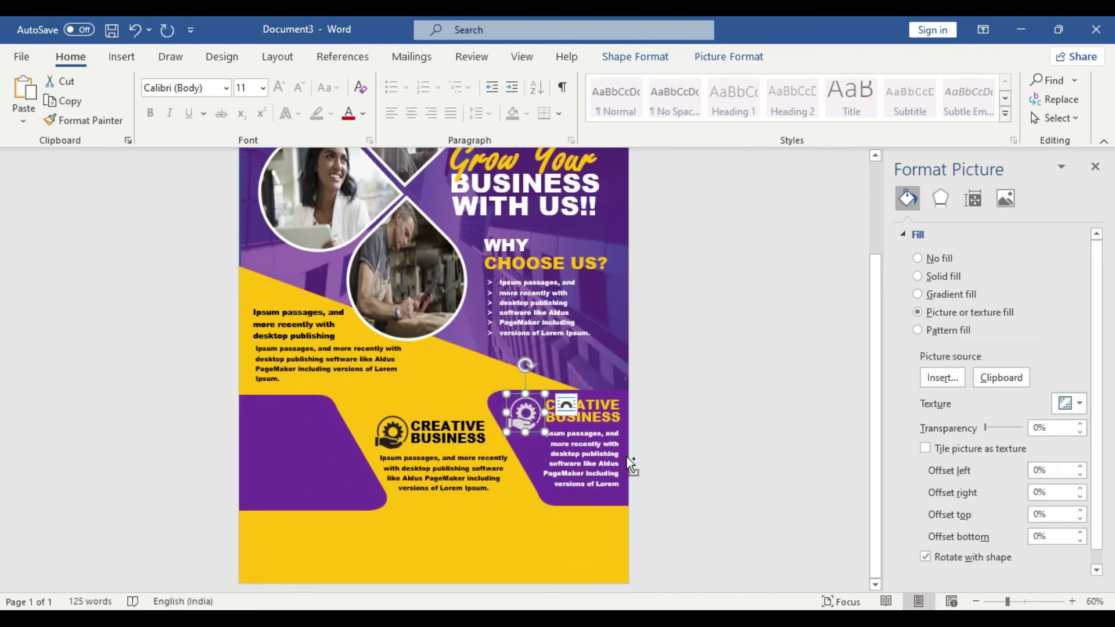
{"action": "mouse_move", "coordinate": [529, 418]}
{"action": "left_mouse_down"}
{"action": "mouse_move", "coordinate": [299, 468]}
{"action": "mouse_move", "coordinate": [262, 423]}
{"action": "left_mouse_up"}
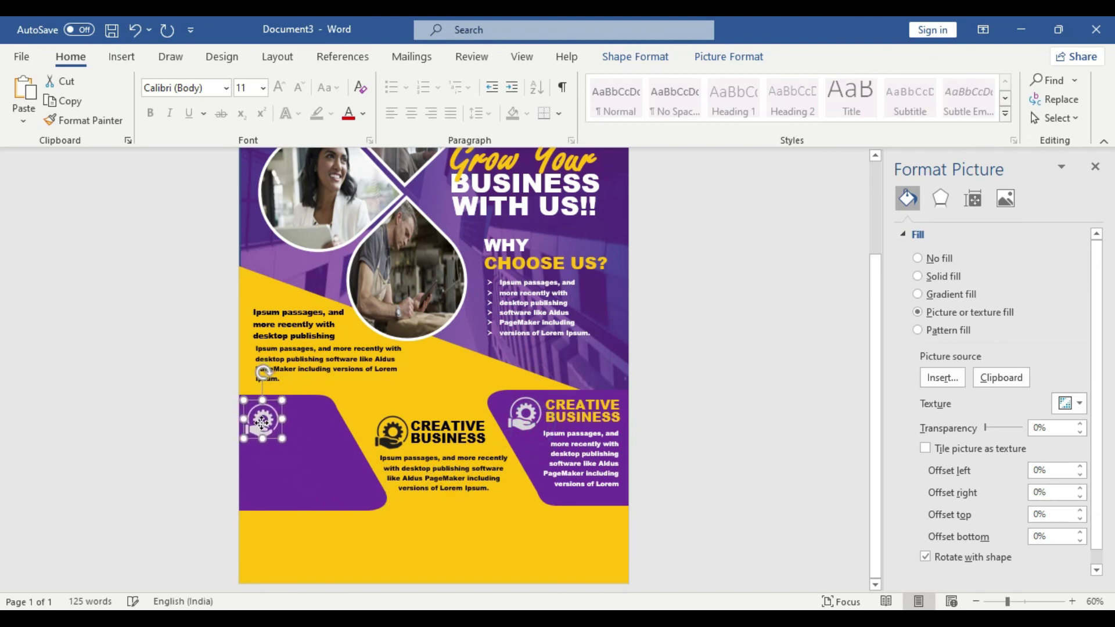
Paste a copy of the CREATIVE BUSINESS heading onto the left purple panel.
{"action": "left_click", "coordinate": [582, 409]}
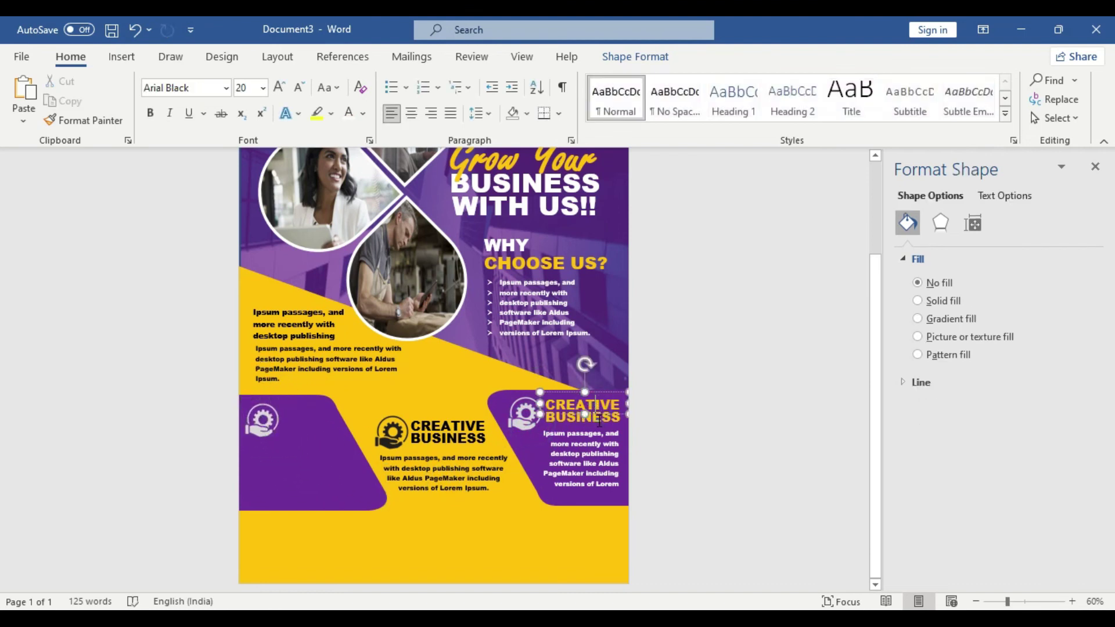
{"action": "key", "text": "ctrl+v"}
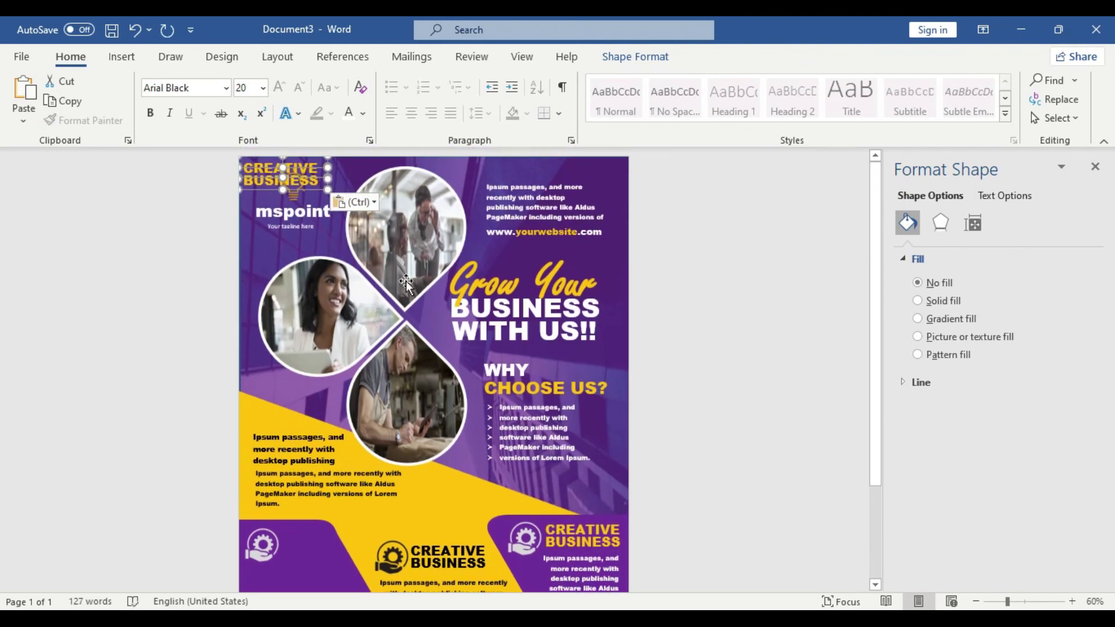
{"action": "left_click_drag", "start_coordinate": [317, 194], "coordinate": [331, 541]}
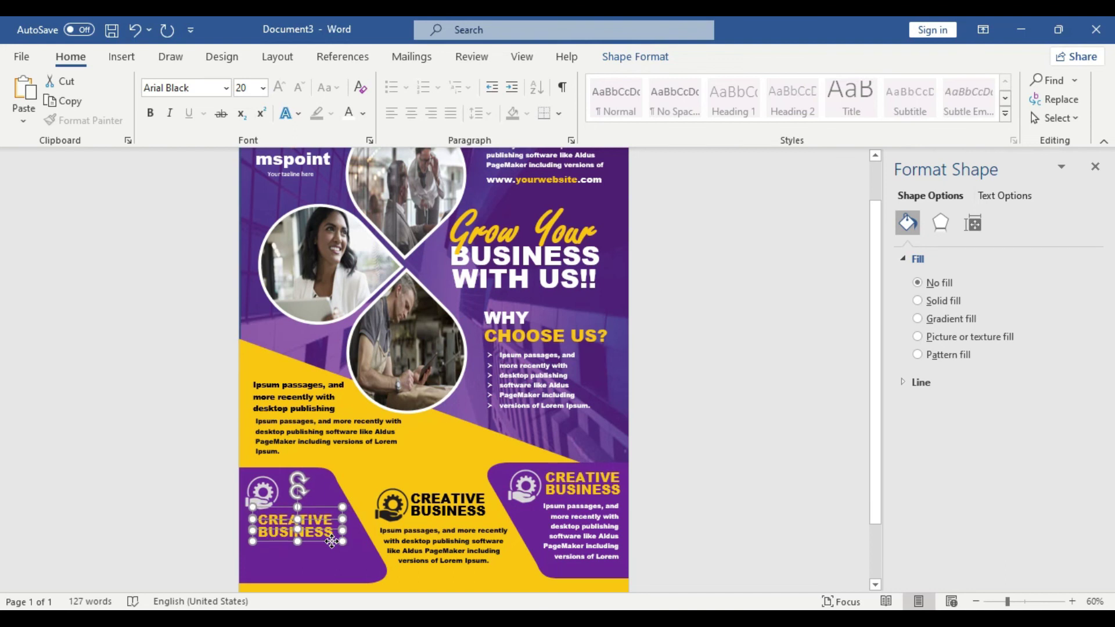
{"action": "scroll", "coordinate": [442, 463], "scroll_direction": "down", "scroll_amount": 3}
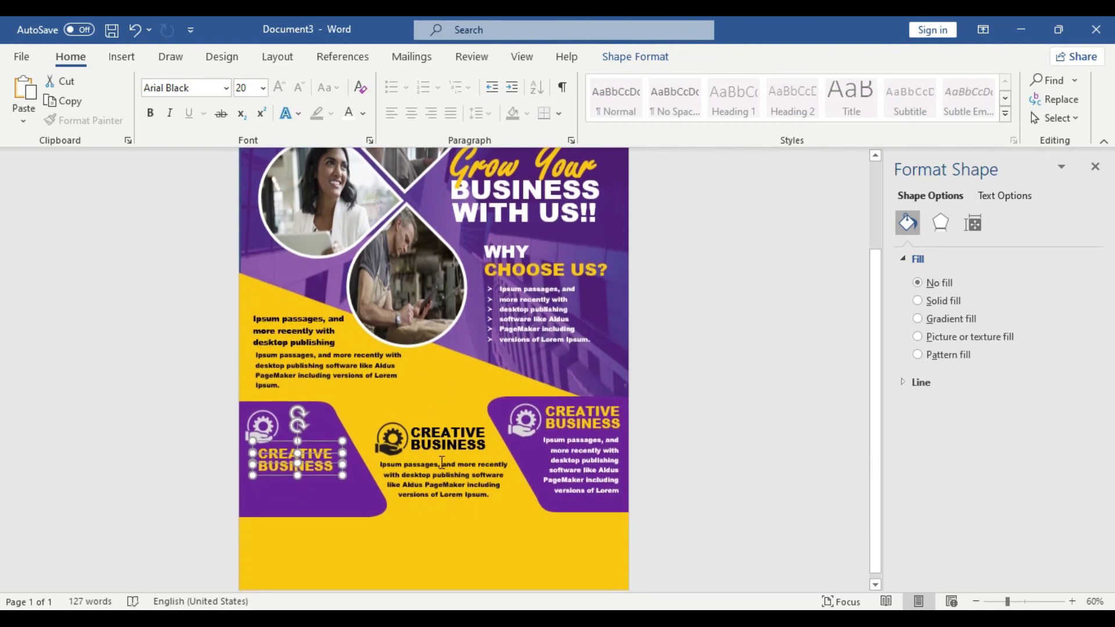
{"action": "left_click", "coordinate": [593, 468]}
{"action": "key", "text": "ctrl+a"}
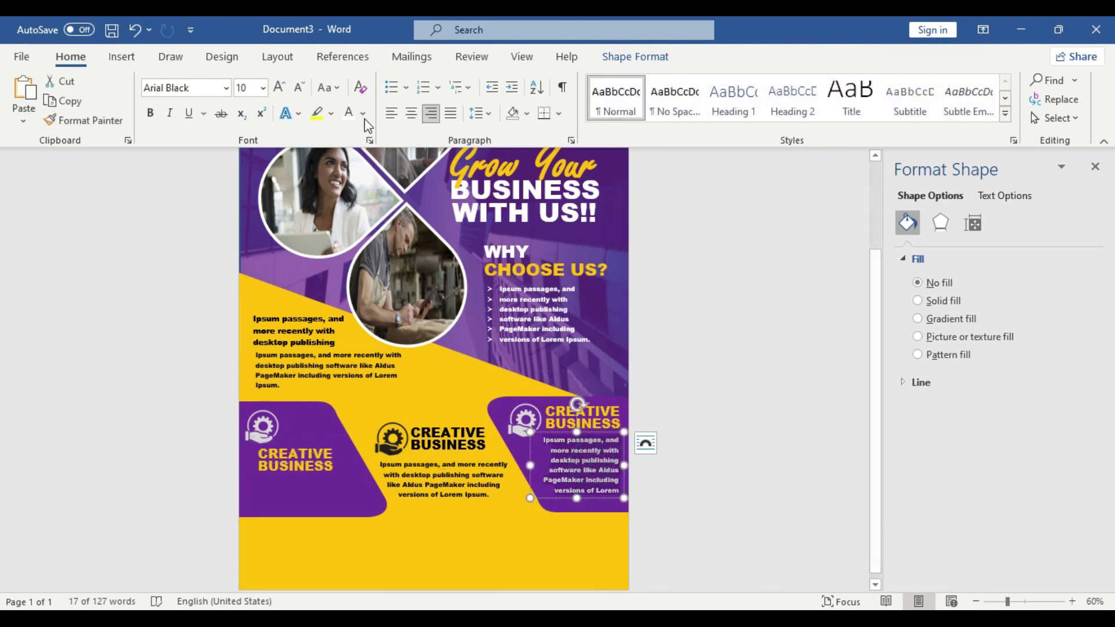
Left-align the right panel's paragraph, push it to the right edge, and centre the left gear icon.
{"action": "left_click", "coordinate": [392, 114]}
{"action": "left_click", "coordinate": [597, 528]}
{"action": "left_click", "coordinate": [575, 479]}
{"action": "left_click_drag", "start_coordinate": [589, 496], "coordinate": [605, 496]}
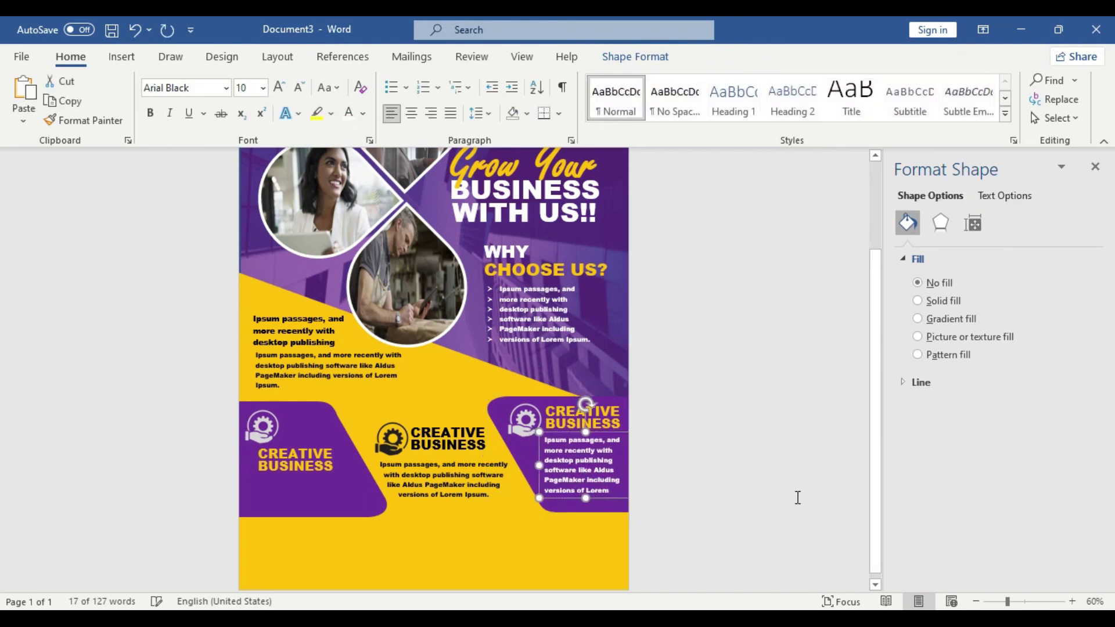
{"action": "key", "text": "Tab"}
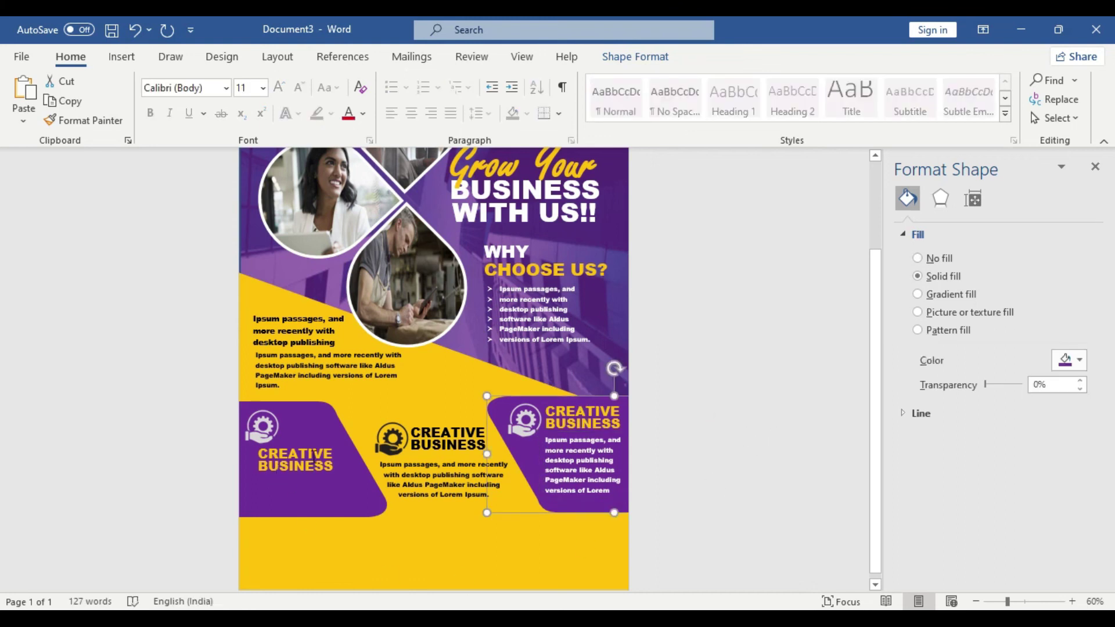
{"action": "left_click_drag", "start_coordinate": [248, 421], "coordinate": [275, 413]}
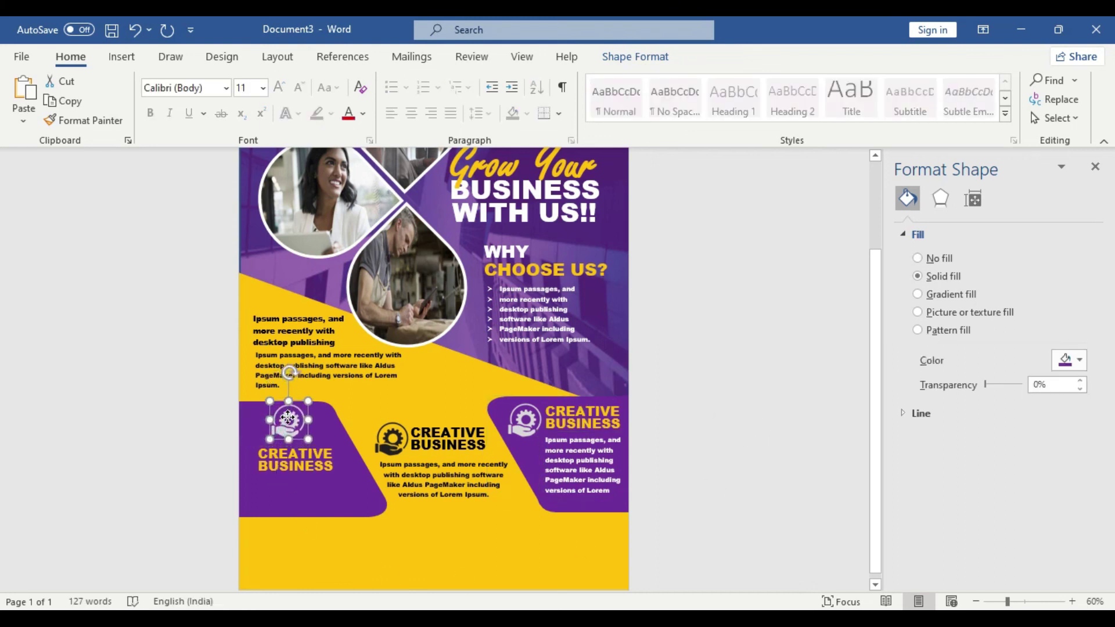
Nudge the left CREATIVE BUSINESS heading box slightly up and left.
{"action": "left_click", "coordinate": [325, 463]}
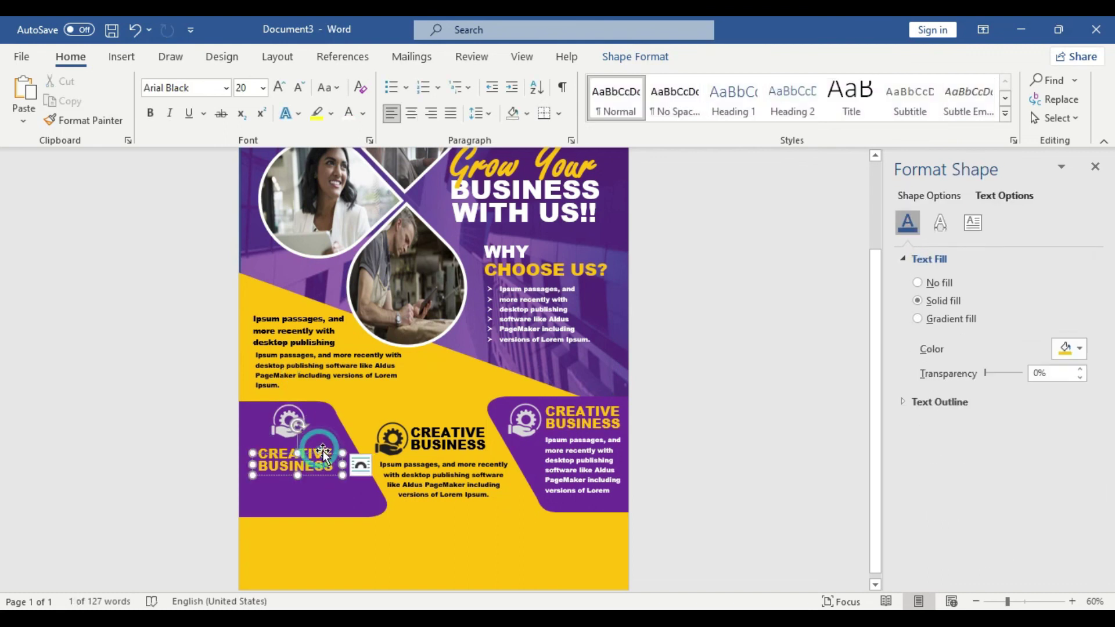
{"action": "left_click", "coordinate": [324, 446]}
{"action": "left_click_drag", "start_coordinate": [316, 444], "coordinate": [312, 440]}
{"action": "left_click", "coordinate": [699, 445]}
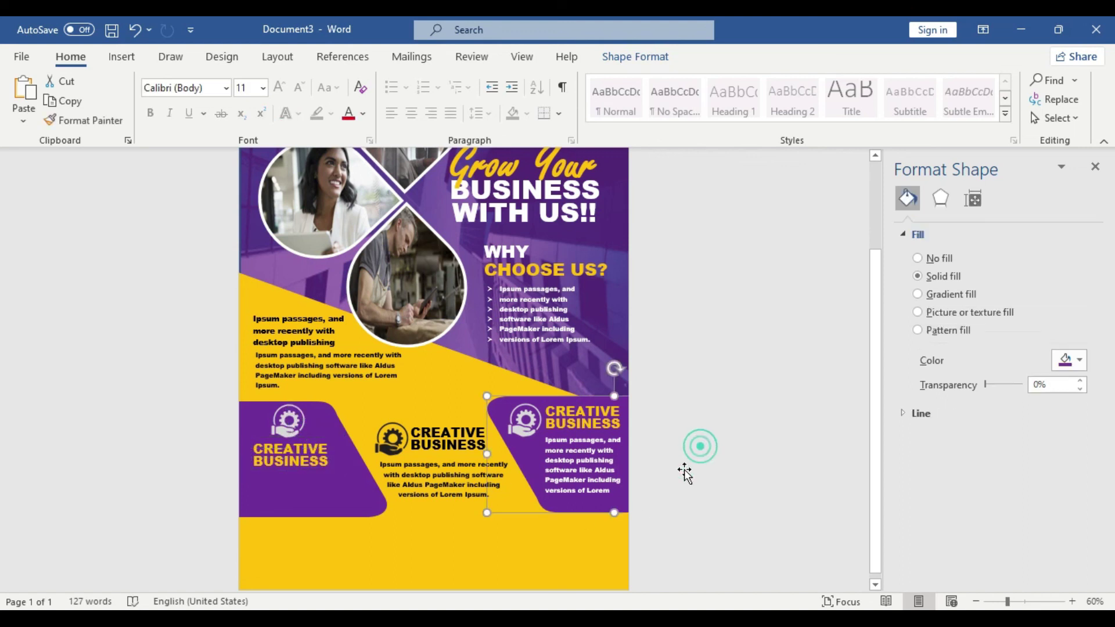
Paste a copy of the right panel's body text under the left heading, shortened and centred.
{"action": "left_click", "coordinate": [577, 433]}
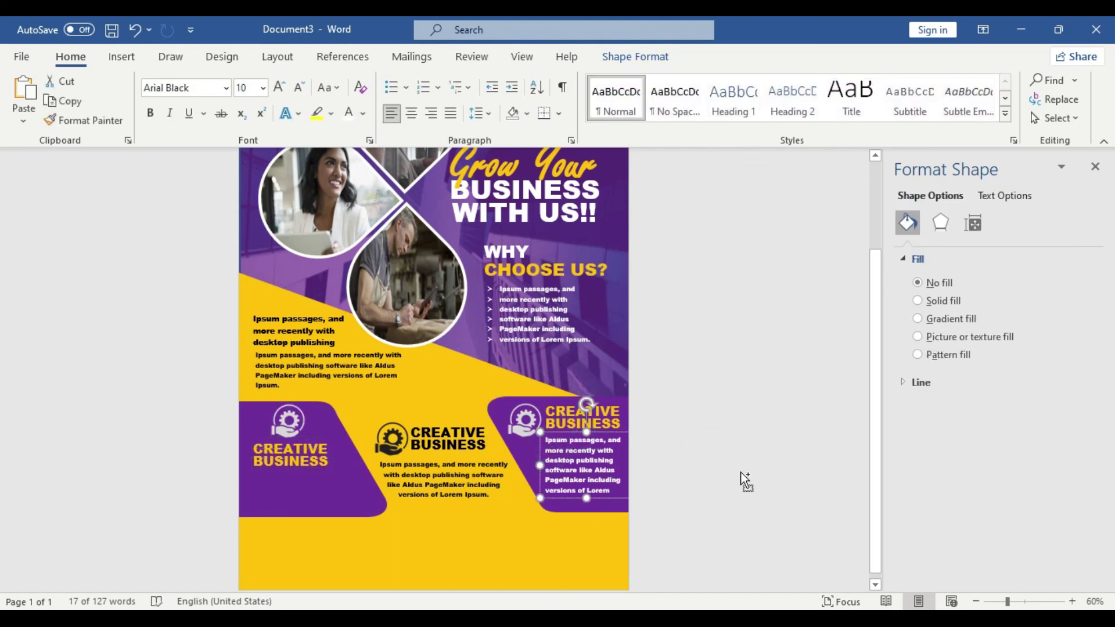
{"action": "key", "text": "ctrl+v"}
{"action": "left_click_drag", "start_coordinate": [619, 442], "coordinate": [319, 472]}
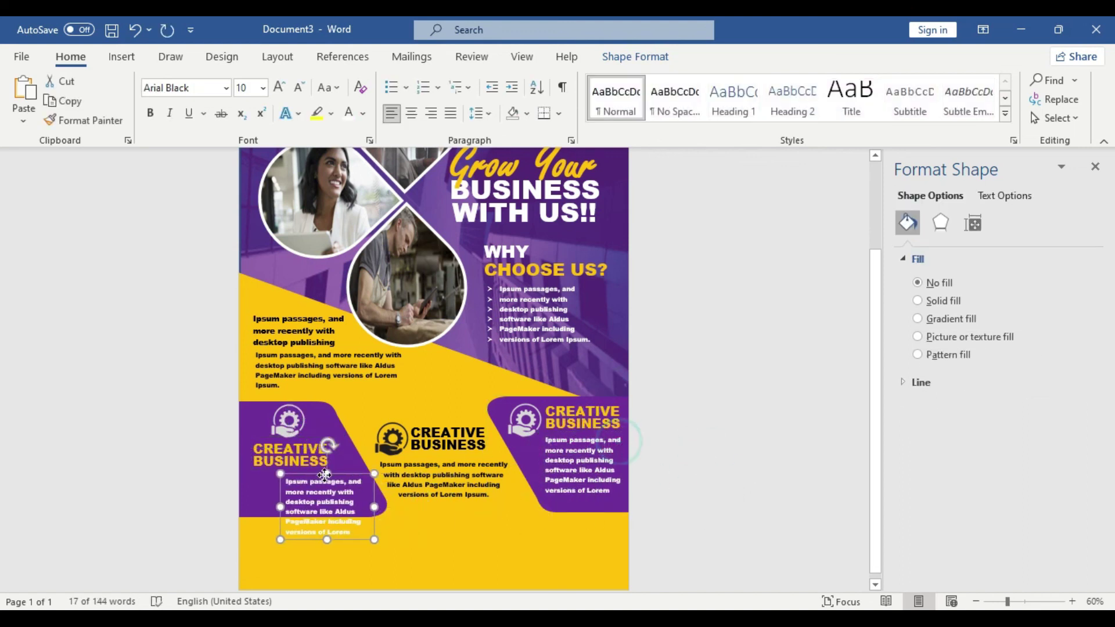
{"action": "left_click_drag", "start_coordinate": [309, 536], "coordinate": [309, 514]}
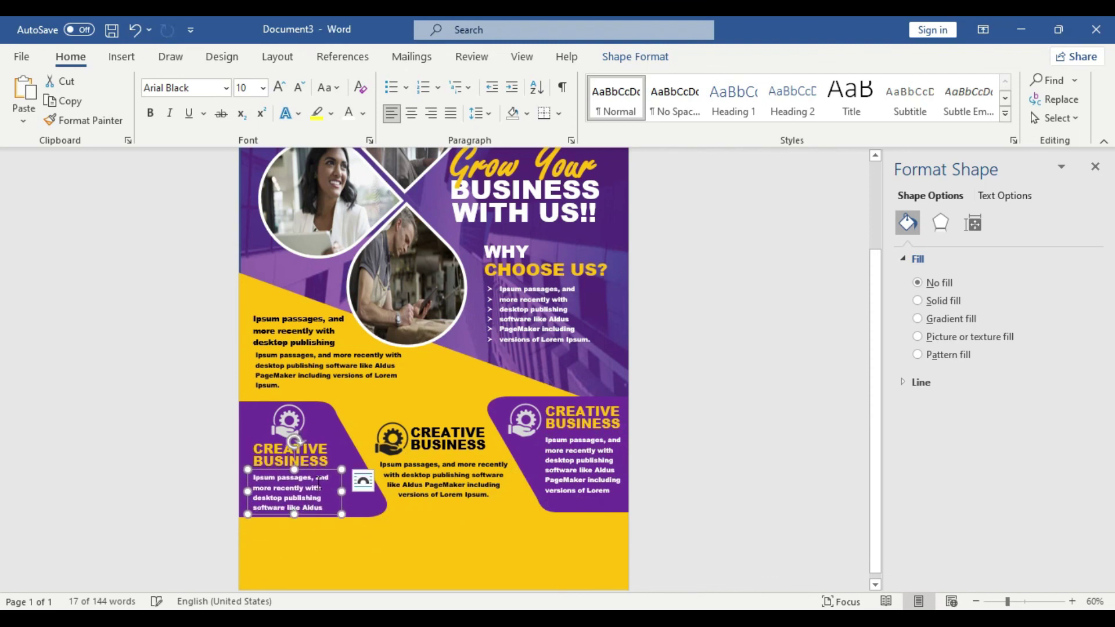
{"action": "left_click", "coordinate": [309, 490]}
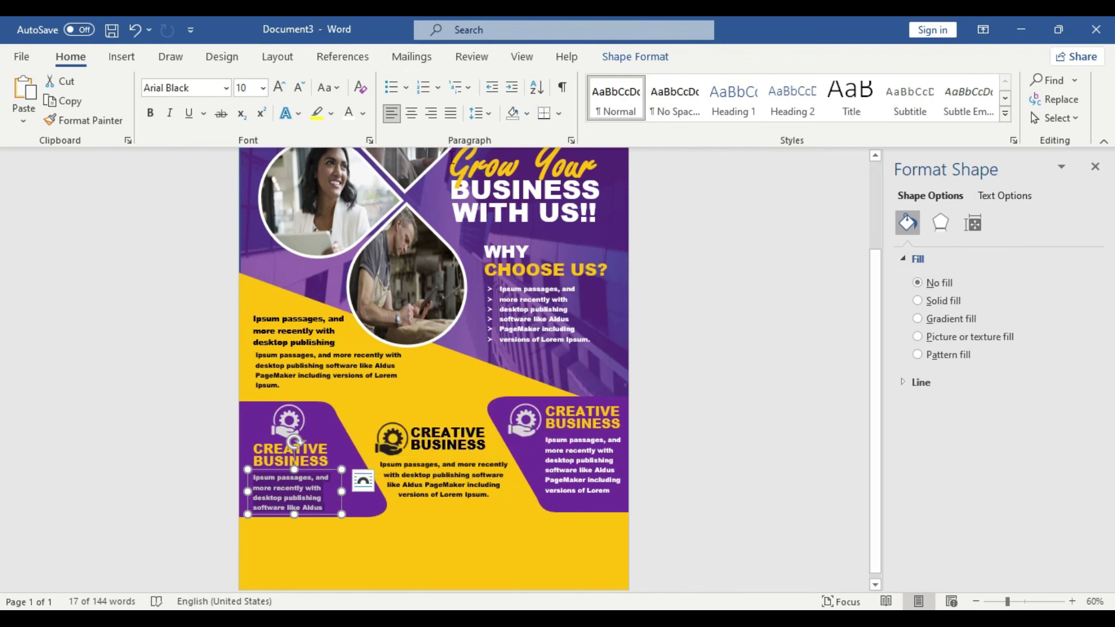
{"action": "left_click", "coordinate": [411, 113]}
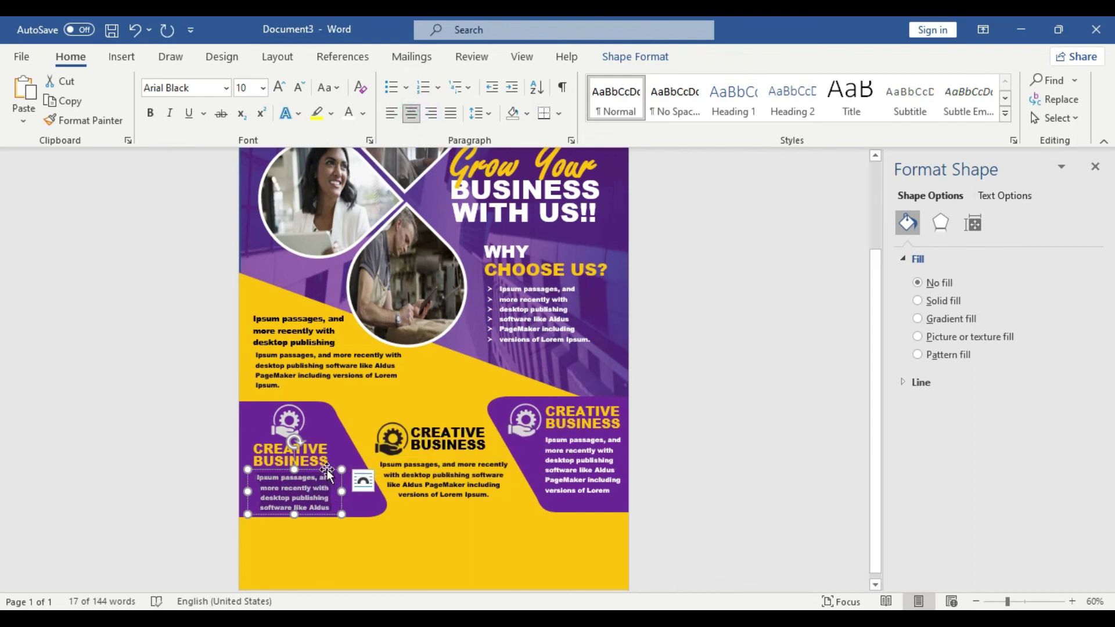
{"action": "left_click_drag", "start_coordinate": [326, 471], "coordinate": [324, 466]}
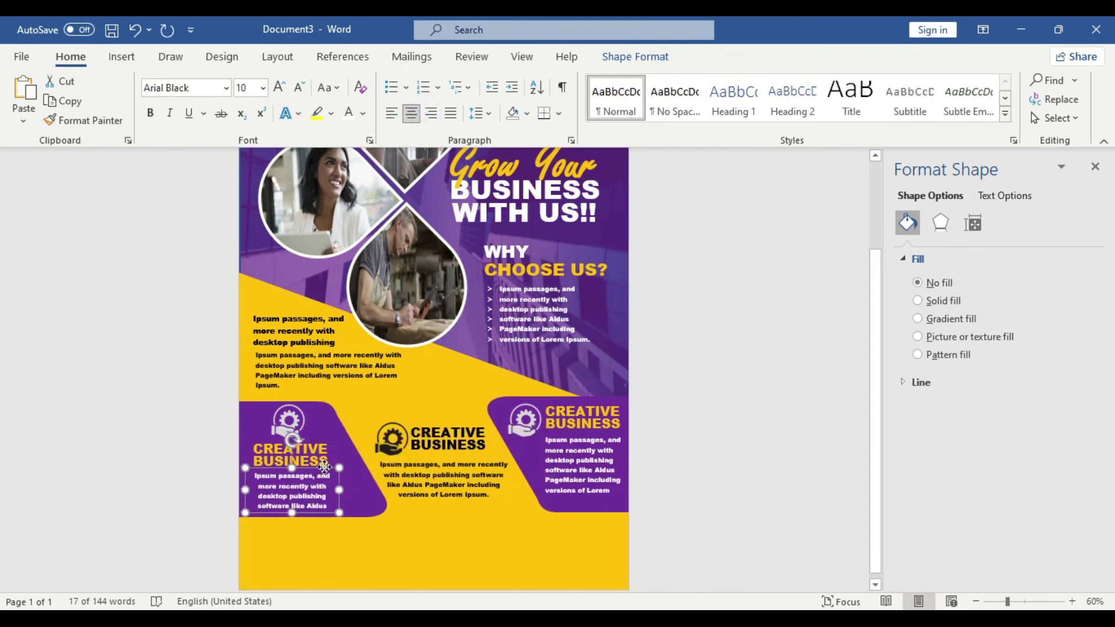
{"action": "left_click", "coordinate": [718, 452]}
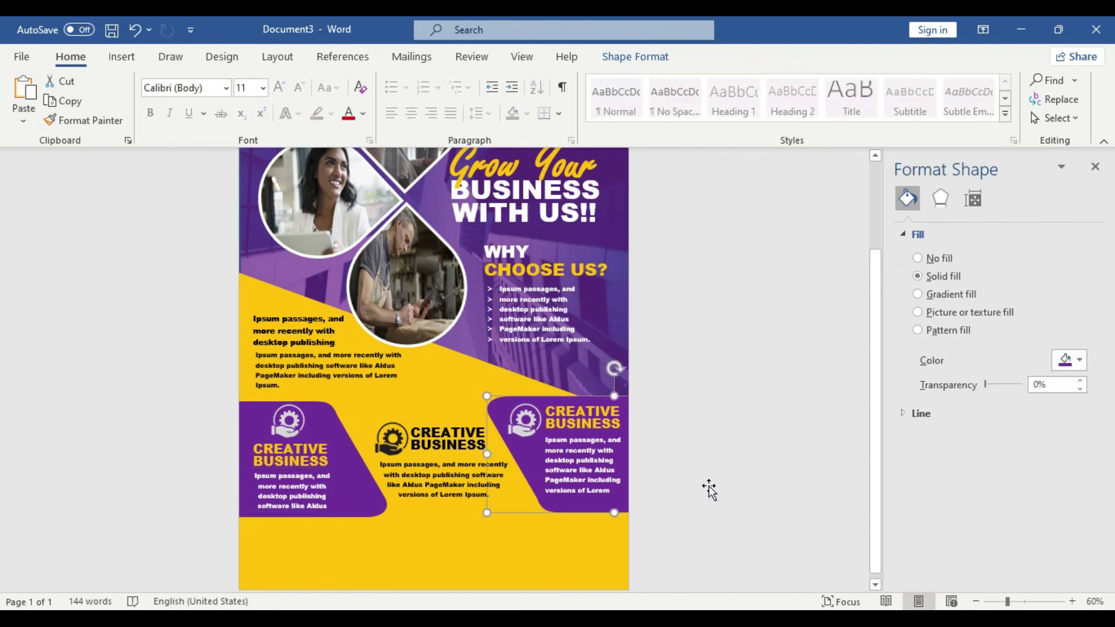
{"action": "left_click", "coordinate": [745, 497]}
Zoom out to 40% to see all three panels and open the Insert Shapes gallery.
{"action": "scroll", "coordinate": [721, 497], "scroll_direction": "down", "scroll_amount": 1, "text": "ctrl"}
{"action": "scroll", "coordinate": [684, 480], "scroll_direction": "down", "scroll_amount": 1, "text": "ctrl"}
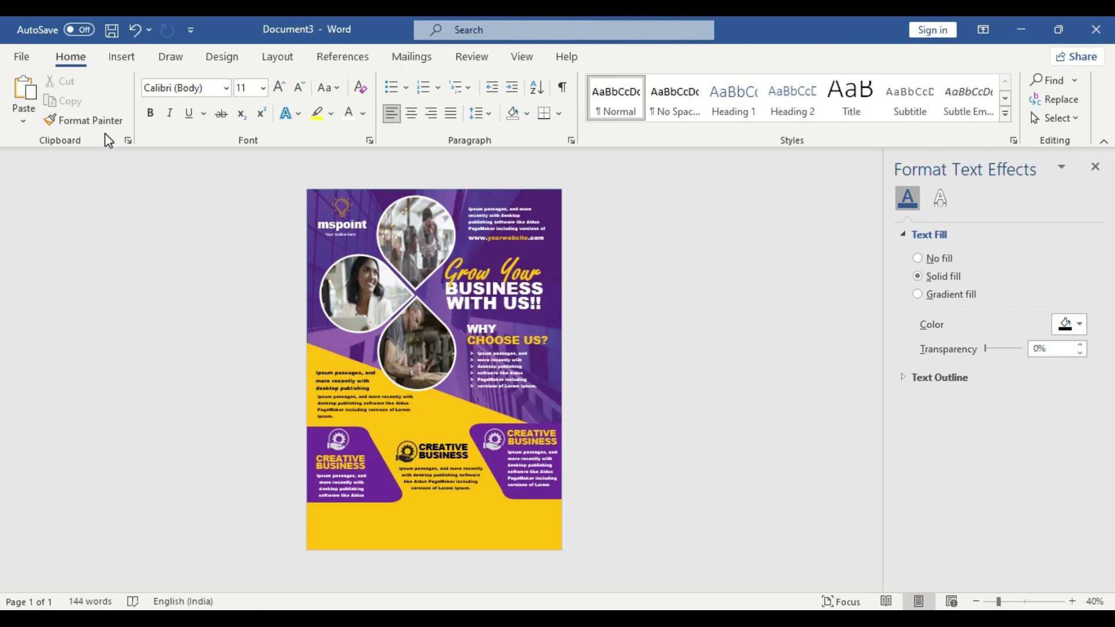
{"action": "left_click", "coordinate": [124, 58]}
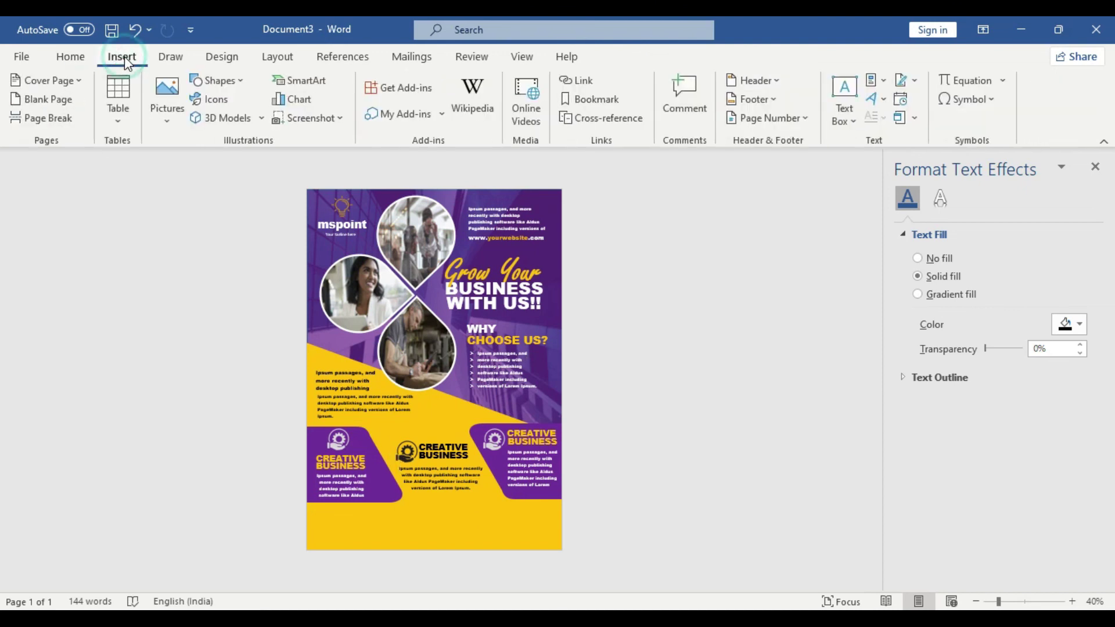
{"action": "left_click", "coordinate": [218, 82]}
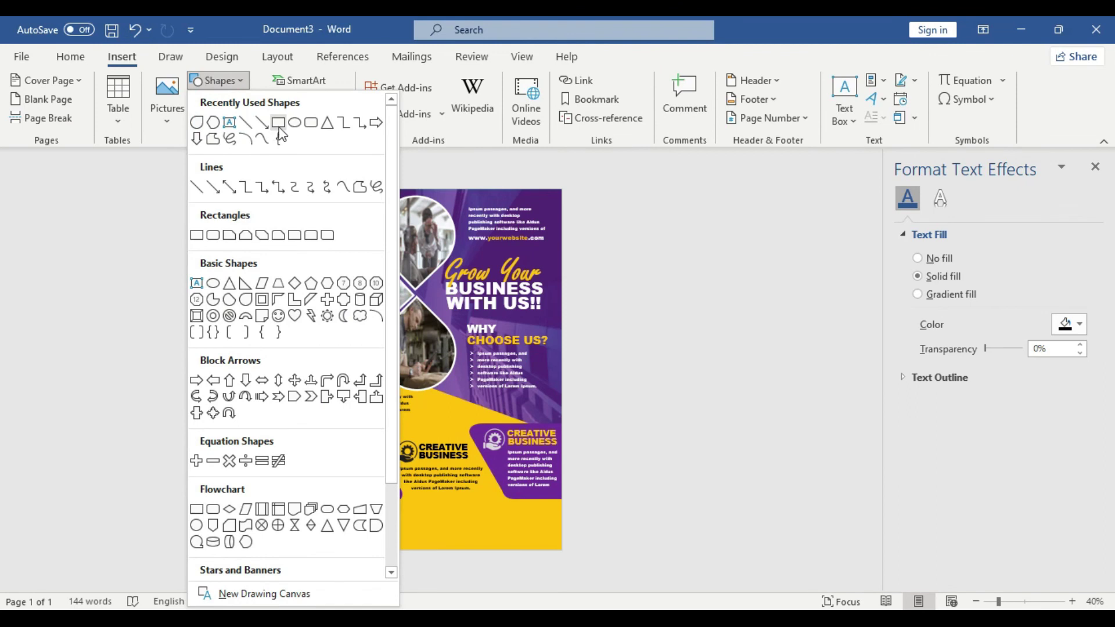
Draw a small square at the flyer's bottom-left and fill it with the phone icon picture.
{"action": "left_click", "coordinate": [281, 126]}
{"action": "left_click_drag", "start_coordinate": [321, 514], "coordinate": [348, 540]}
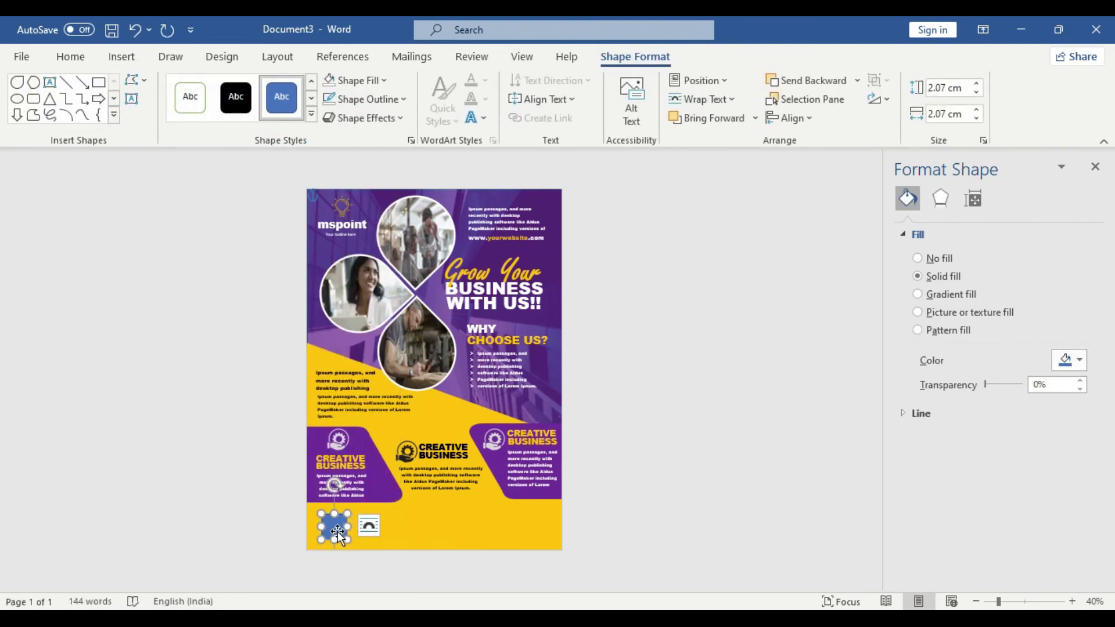
{"action": "left_click", "coordinate": [374, 82]}
{"action": "left_click", "coordinate": [389, 314]}
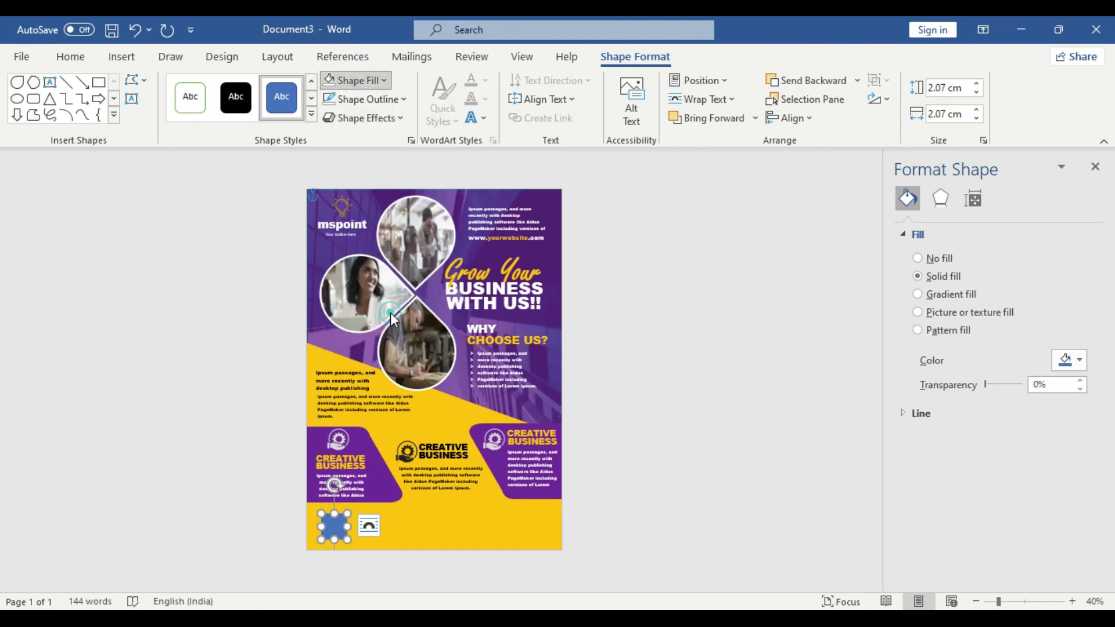
{"action": "left_click", "coordinate": [457, 260]}
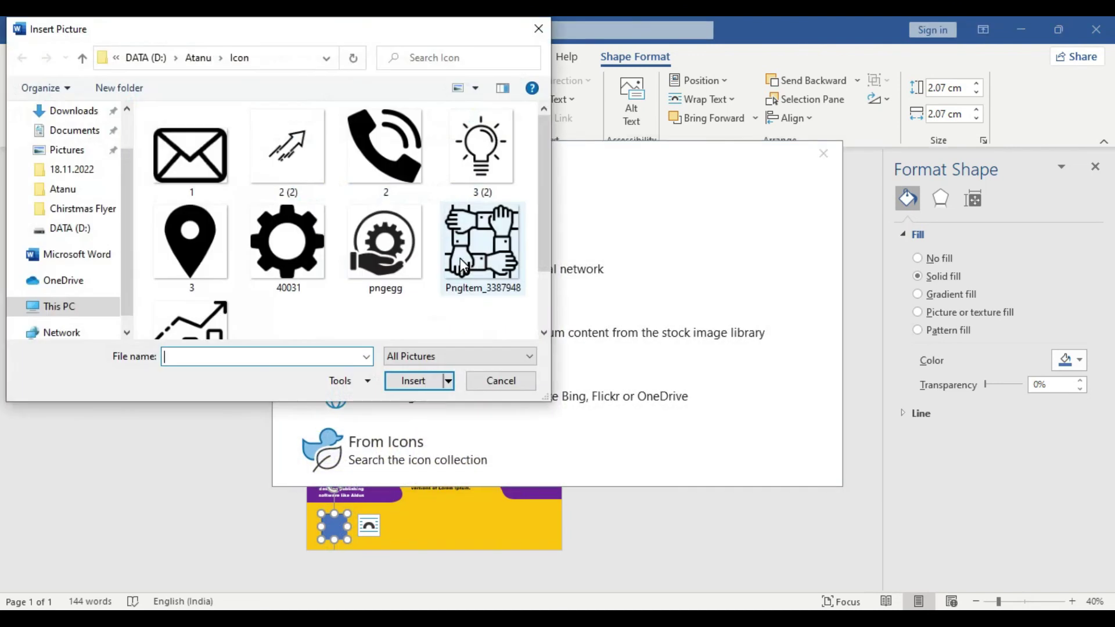
{"action": "left_click", "coordinate": [391, 156]}
{"action": "left_click", "coordinate": [431, 382]}
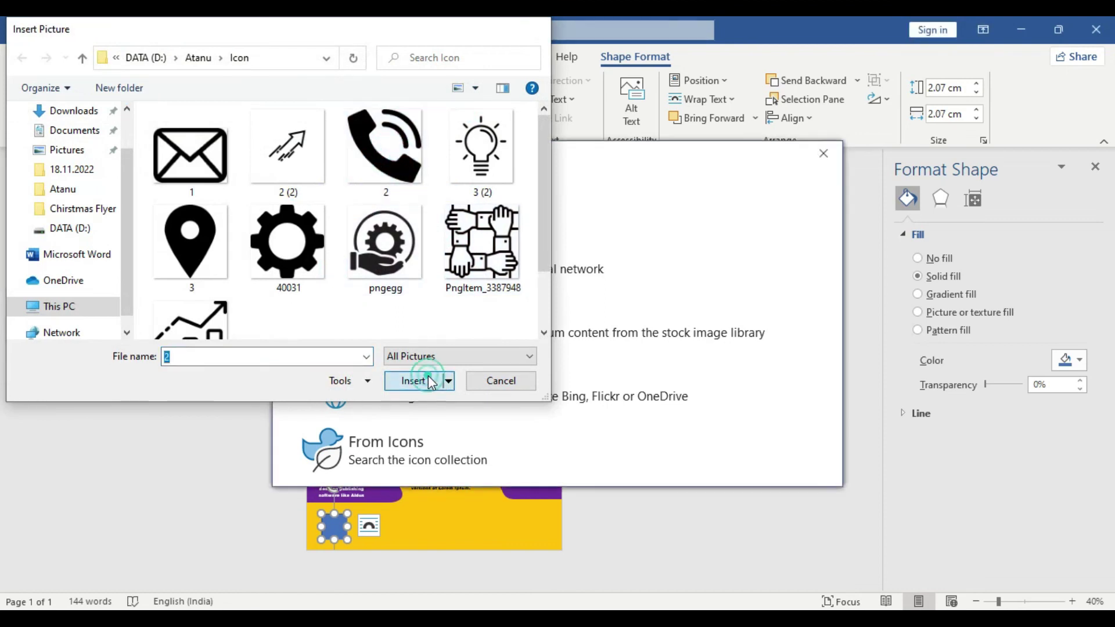
Remove the phone icon's outline and shrink it to 1.6 cm.
{"action": "left_click", "coordinate": [650, 525]}
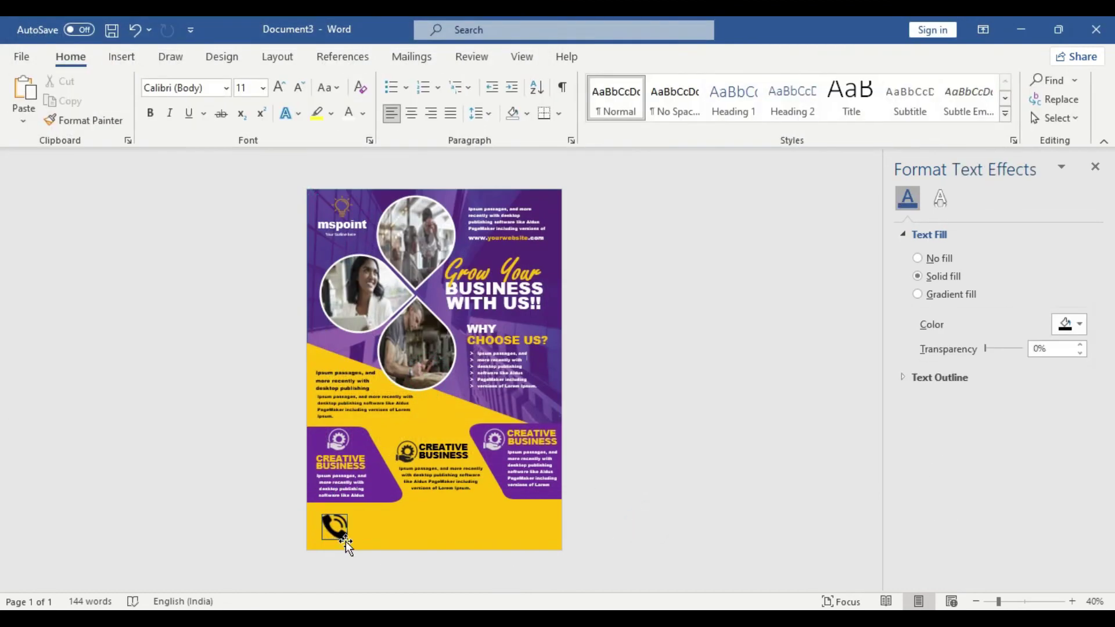
{"action": "left_click", "coordinate": [341, 527]}
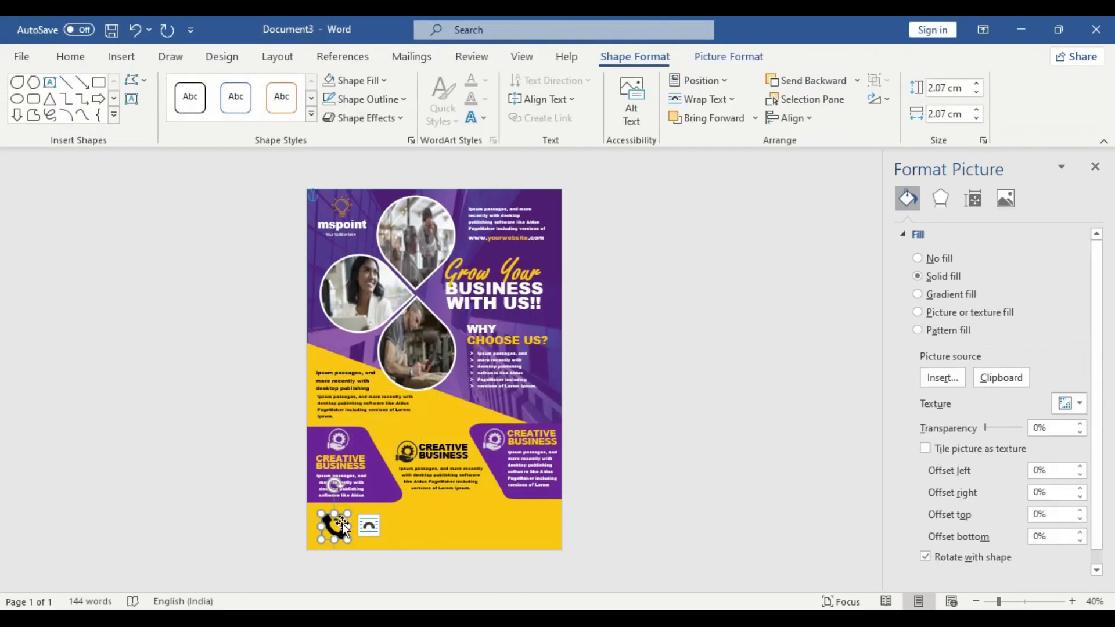
{"action": "left_click", "coordinate": [382, 102]}
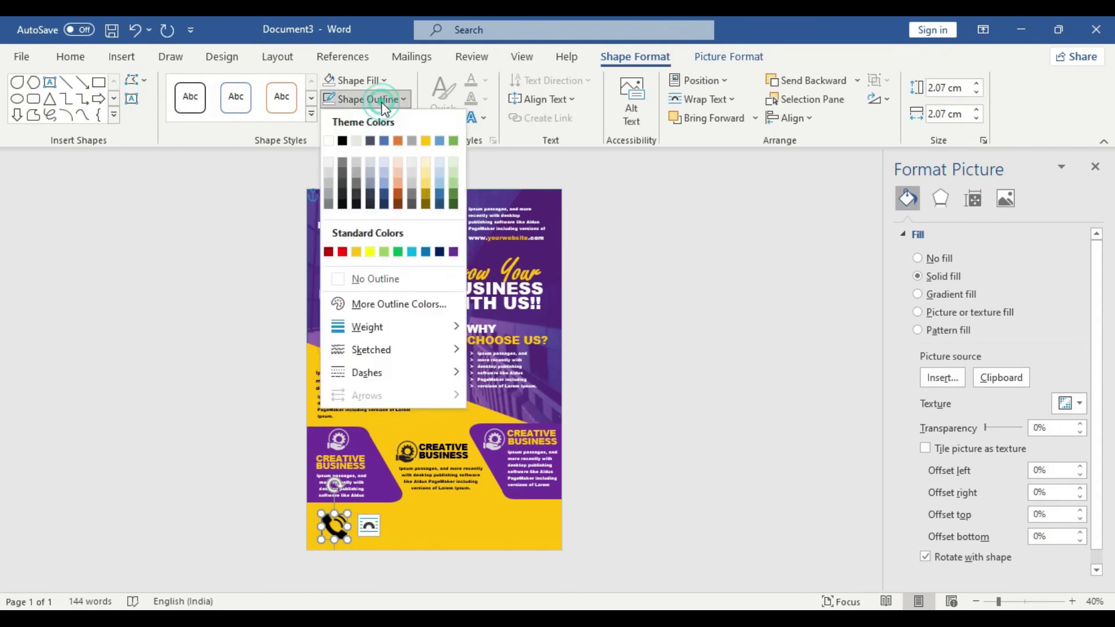
{"action": "left_click", "coordinate": [372, 280]}
{"action": "left_click", "coordinate": [335, 525]}
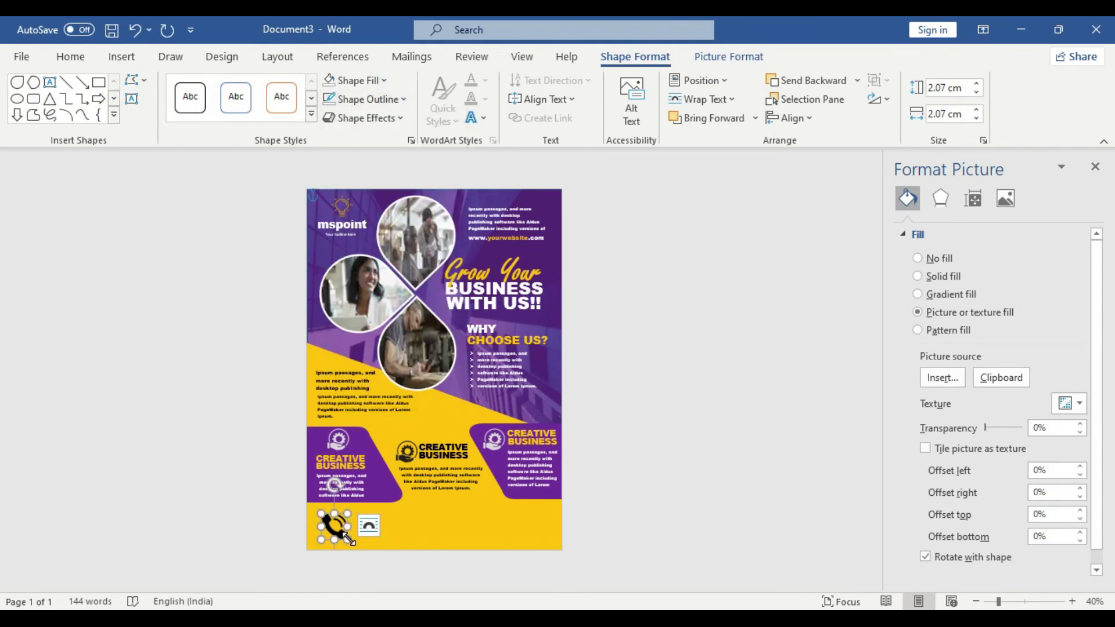
{"action": "left_click_drag", "start_coordinate": [348, 540], "coordinate": [323, 528]}
{"action": "left_click", "coordinate": [615, 516]}
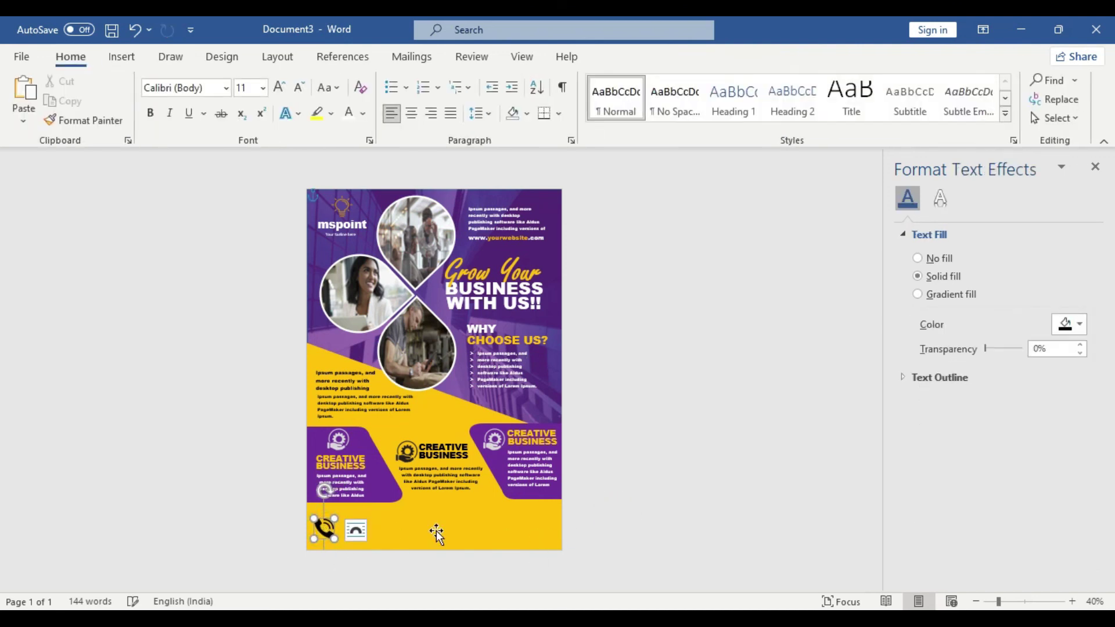
{"action": "left_click", "coordinate": [635, 498]}
{"action": "left_click", "coordinate": [416, 446]}
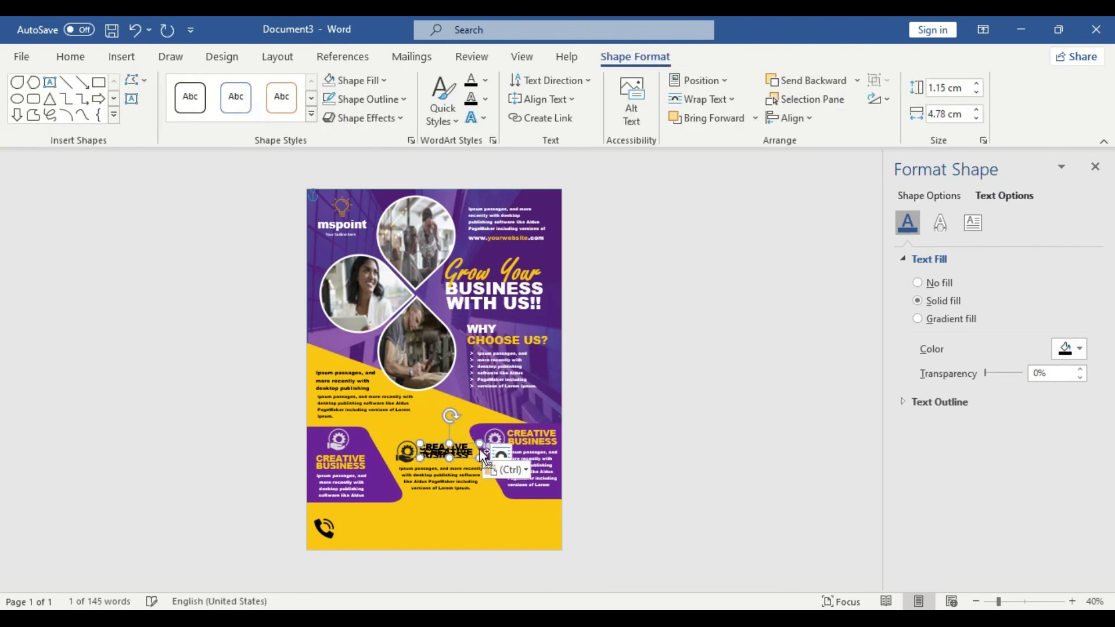
{"action": "left_click_drag", "start_coordinate": [458, 439], "coordinate": [399, 524]}
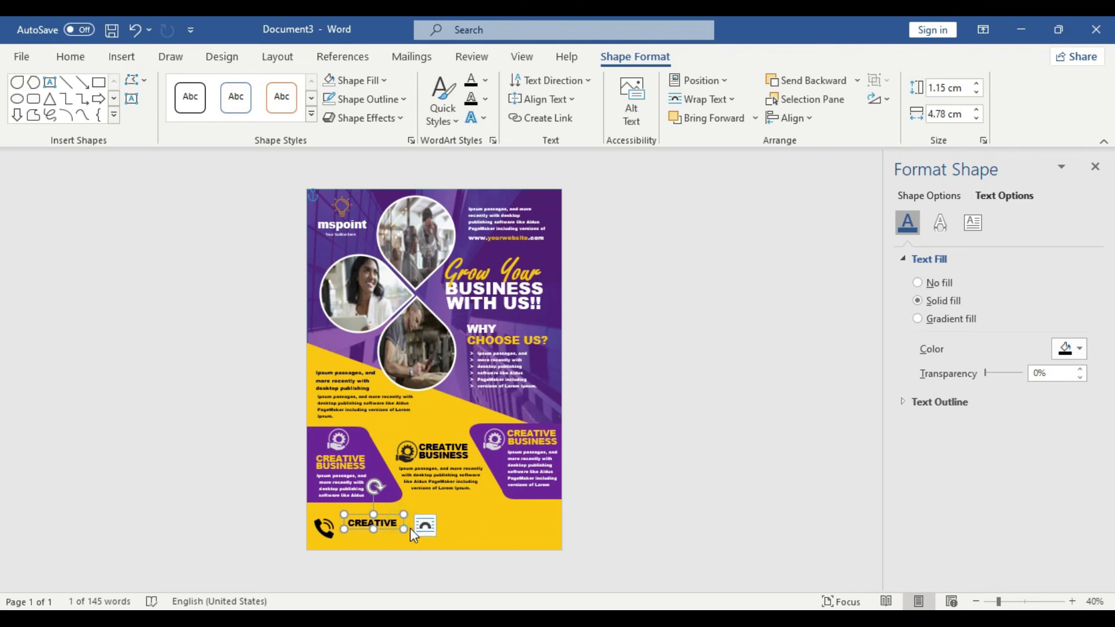
{"action": "left_click_drag", "start_coordinate": [403, 529], "coordinate": [442, 531]}
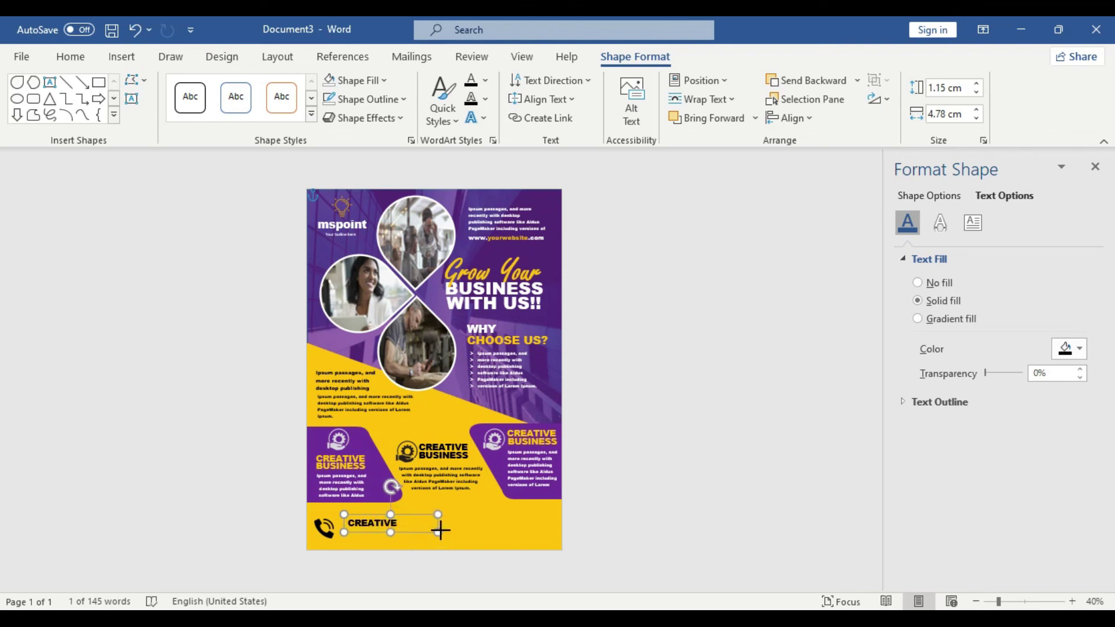
{"action": "double_click", "coordinate": [379, 521]}
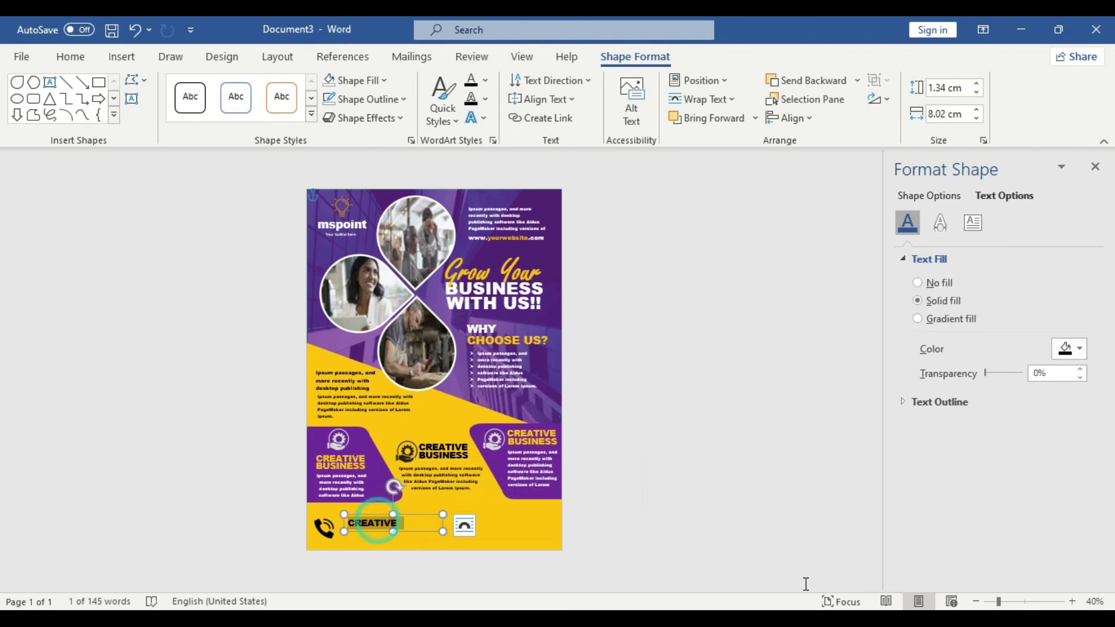
{"action": "type", "text": "033 123 456 78"}
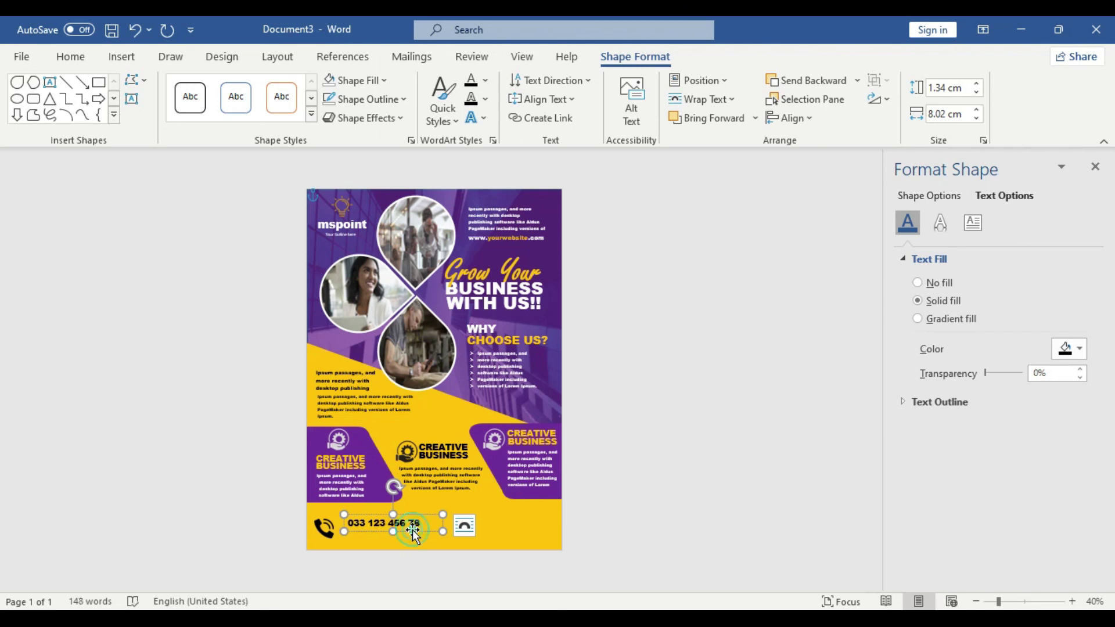
Duplicate the phone-number line just below and nudge it left into alignment.
{"action": "left_click_drag", "start_coordinate": [412, 529], "coordinate": [407, 541]}
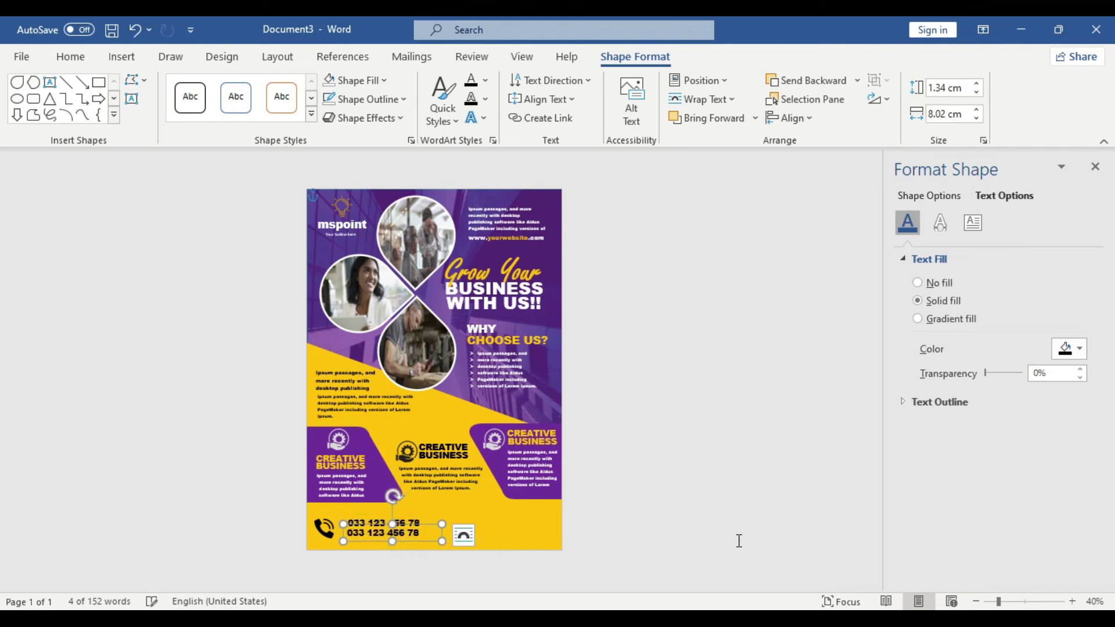
{"action": "left_click", "coordinate": [690, 481]}
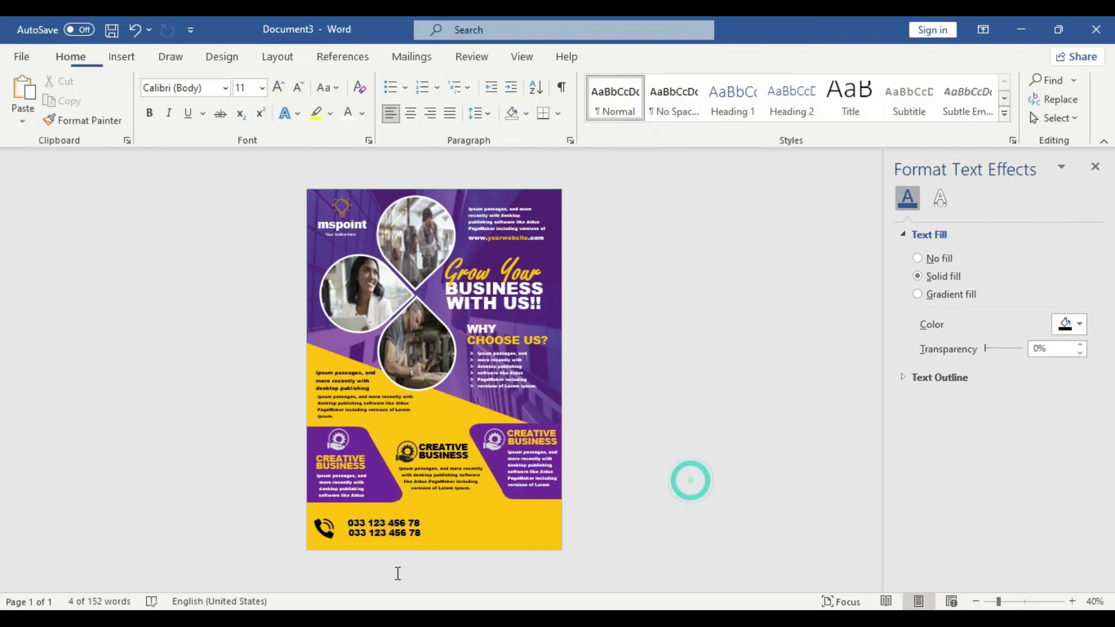
{"action": "left_click", "coordinate": [379, 538]}
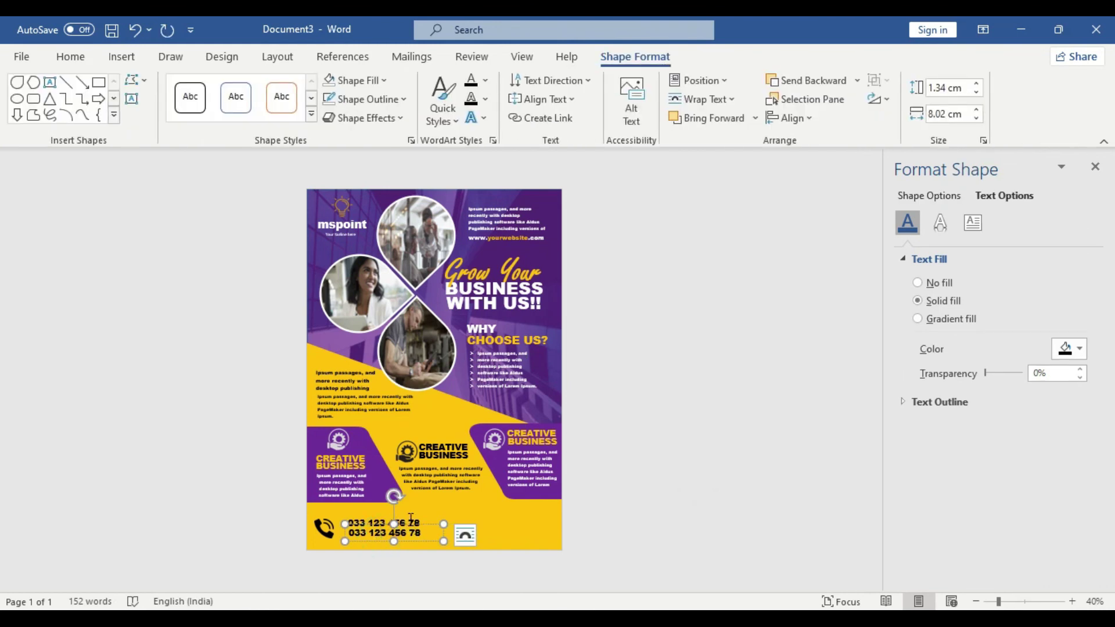
{"action": "left_click", "coordinate": [411, 522]}
{"action": "key", "text": "Left"}
{"action": "key", "text": "Left"}
{"action": "key", "text": "Left"}
{"action": "key", "text": "Left"}
{"action": "left_click", "coordinate": [709, 521]}
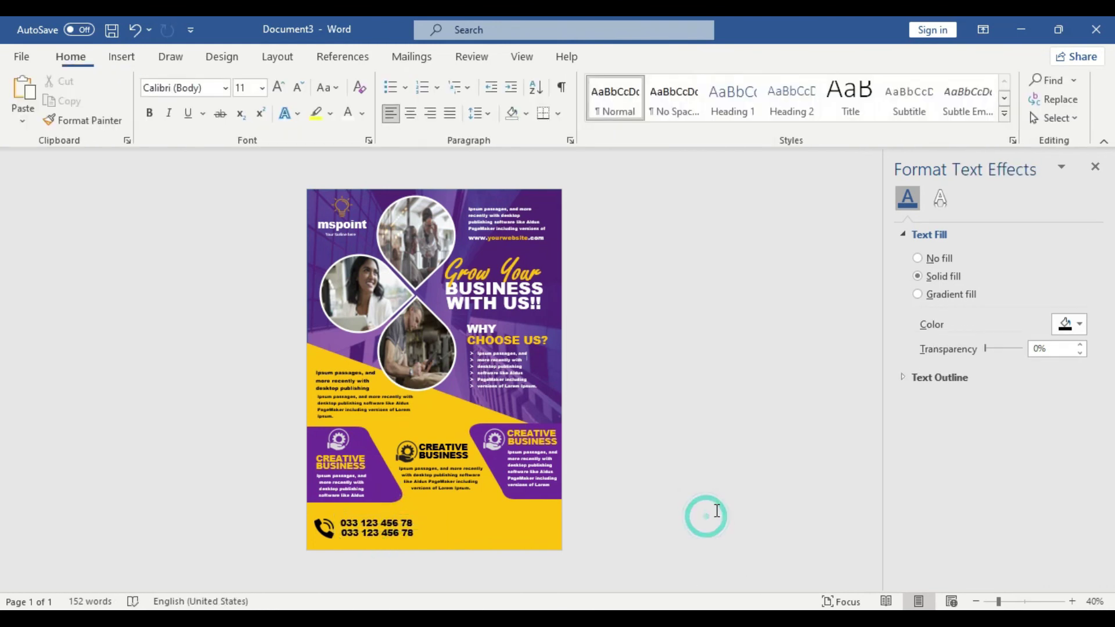
{"action": "left_click", "coordinate": [659, 492]}
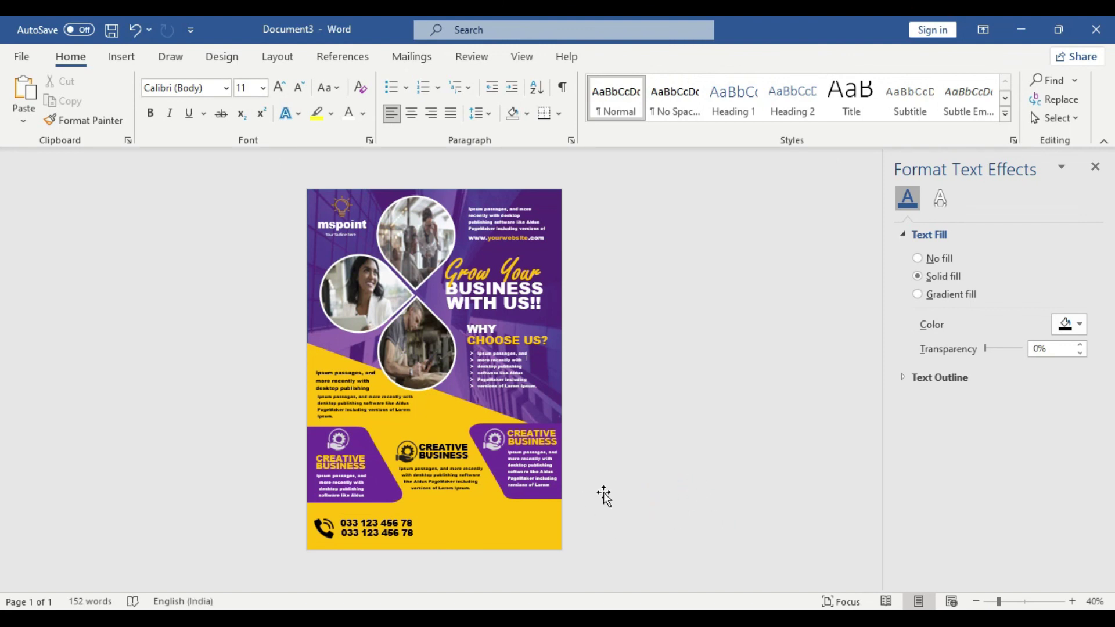
Paste a copy of a paragraph text box into the yellow footer and retype it as YOUR ADDRESS HERE.
{"action": "left_click", "coordinate": [453, 471]}
{"action": "key", "text": "ctrl+a"}
{"action": "key", "text": "ctrl+c"}
{"action": "key", "text": "ctrl+v"}
{"action": "left_click_drag", "start_coordinate": [470, 494], "coordinate": [504, 540]}
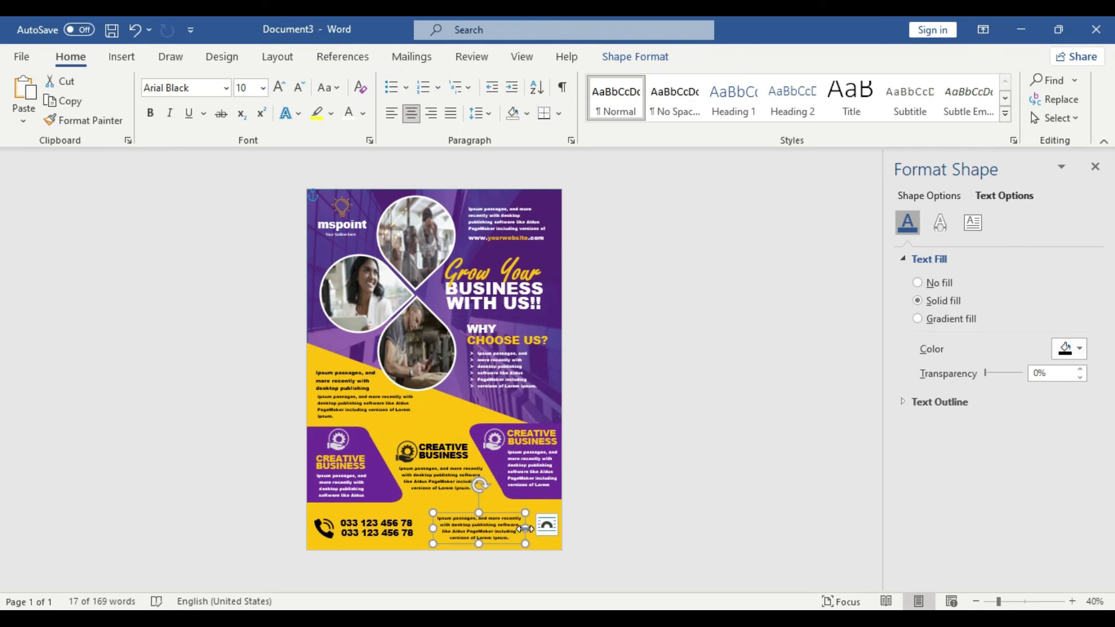
{"action": "triple_click", "coordinate": [496, 528]}
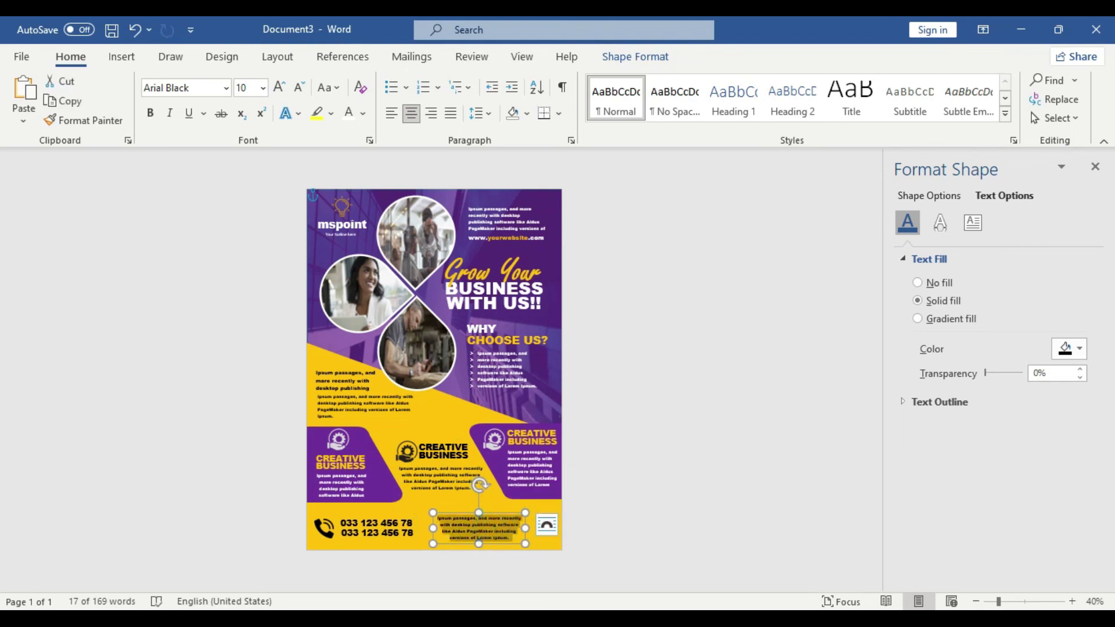
{"action": "type", "text": "You"}
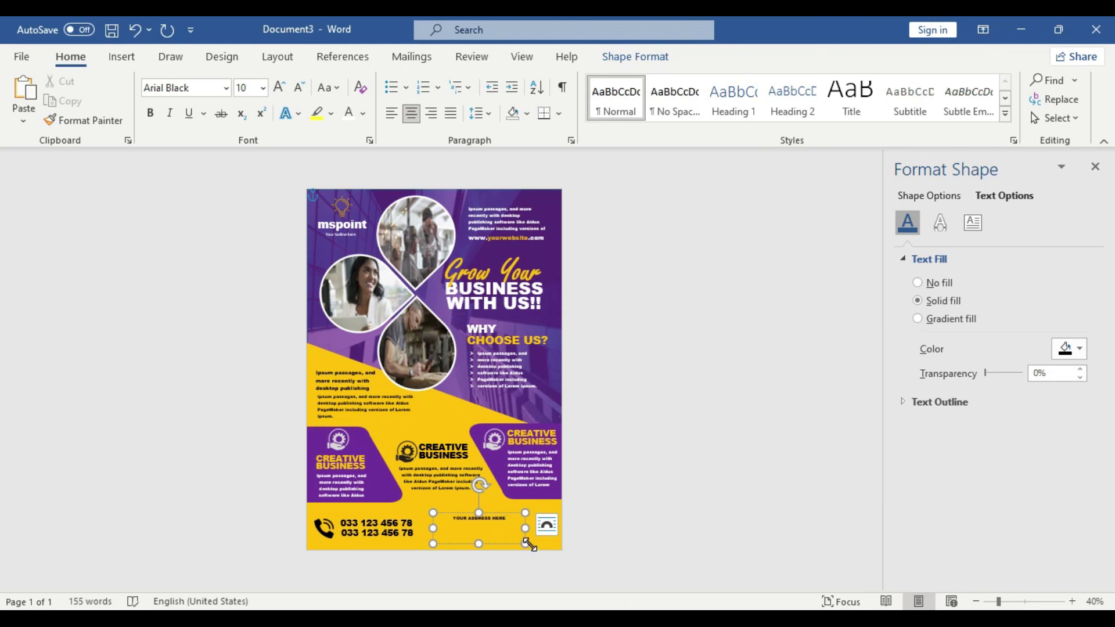
Shrink the address box, set its text to 14 pt, and nudge it lower and right.
{"action": "left_click_drag", "start_coordinate": [526, 544], "coordinate": [516, 530]}
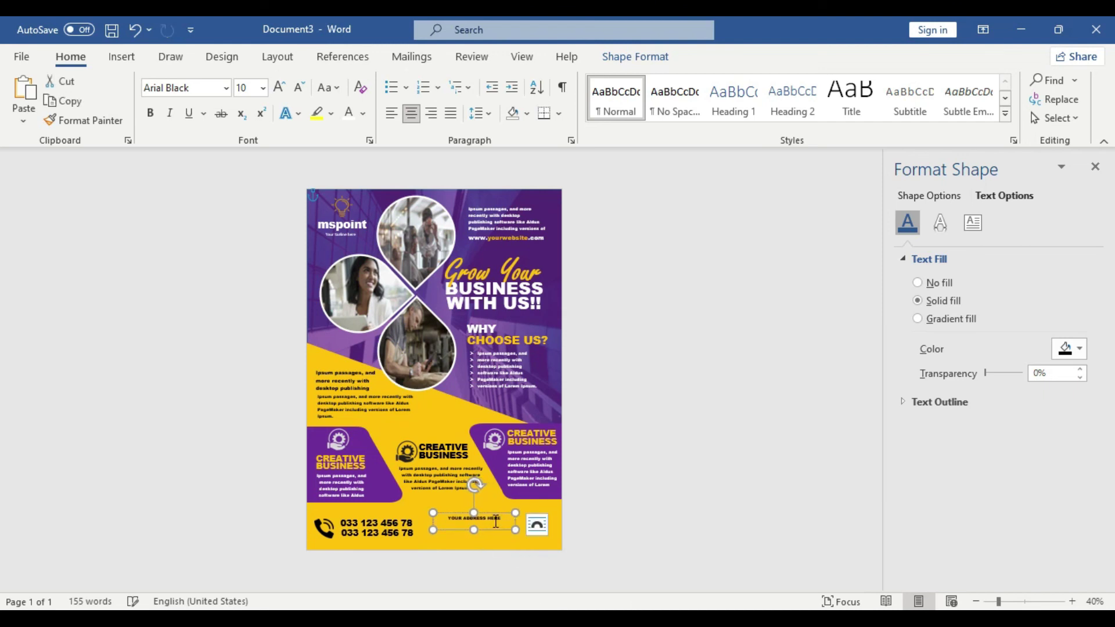
{"action": "triple_click", "coordinate": [494, 519]}
{"action": "left_click", "coordinate": [609, 469]}
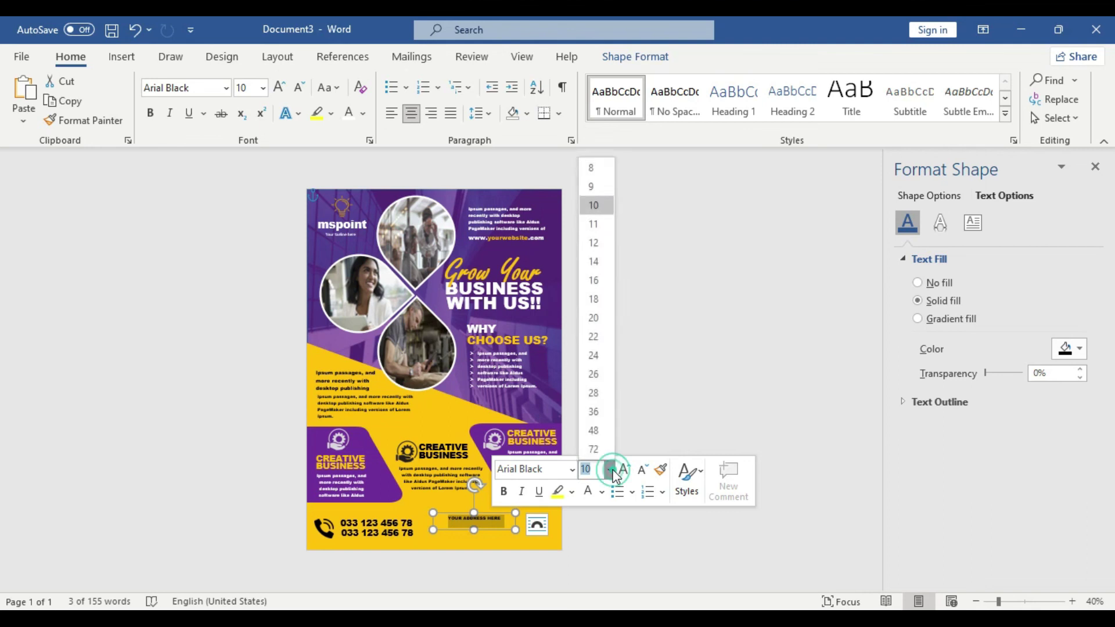
{"action": "left_click", "coordinate": [593, 262]}
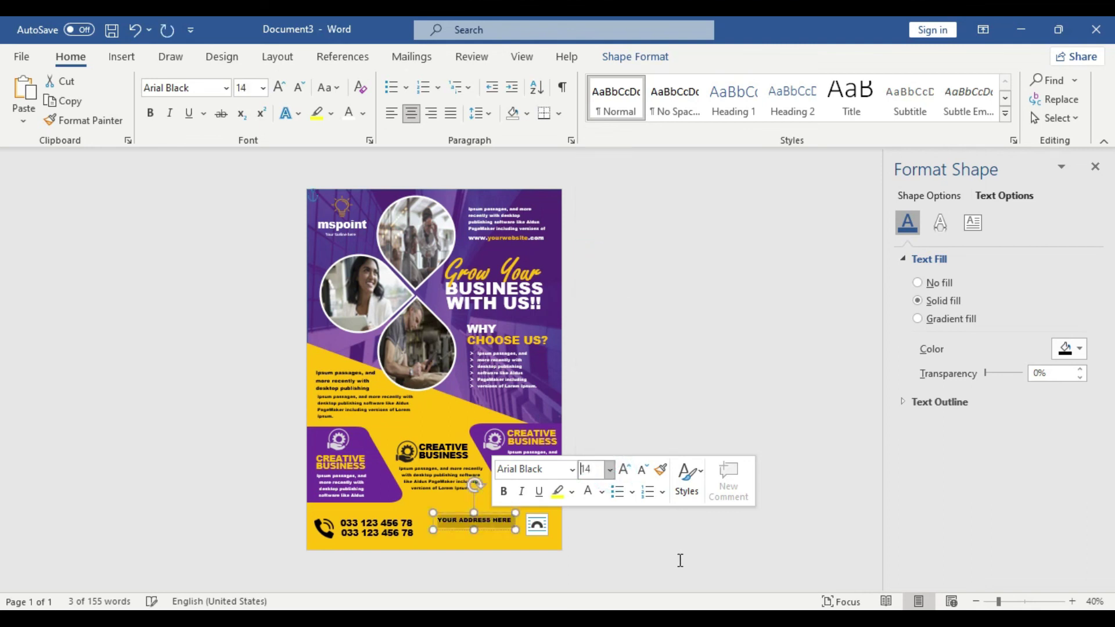
{"action": "left_click", "coordinate": [653, 540]}
{"action": "left_click", "coordinate": [491, 529]}
{"action": "left_click_drag", "start_coordinate": [491, 530], "coordinate": [493, 538]}
{"action": "left_click", "coordinate": [627, 527]}
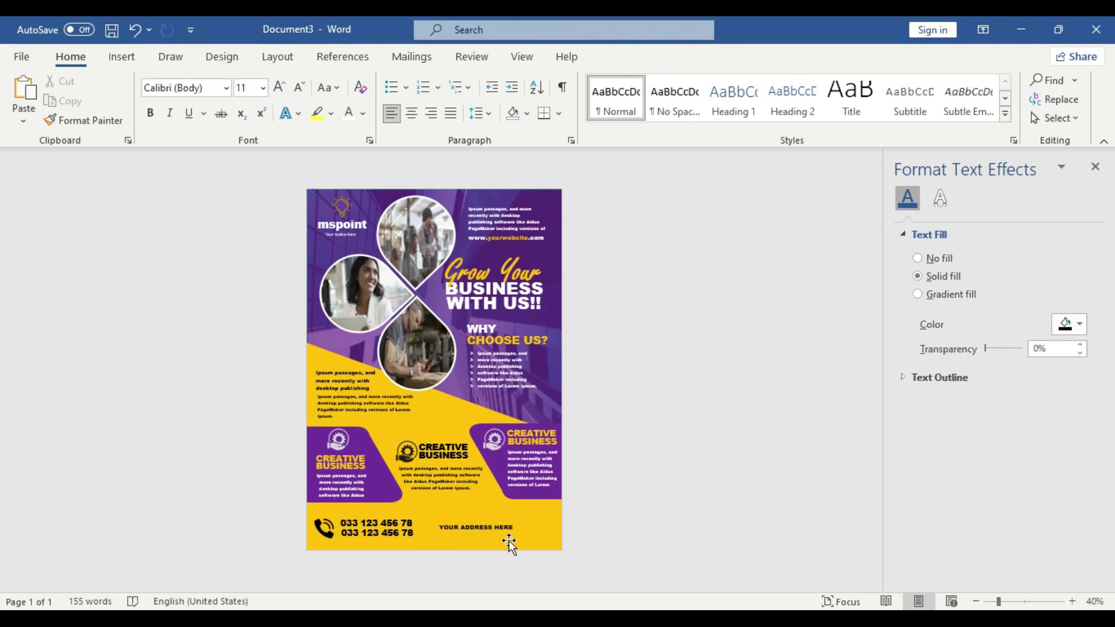
{"action": "left_click", "coordinate": [491, 529]}
{"action": "left_click_drag", "start_coordinate": [507, 538], "coordinate": [525, 540]}
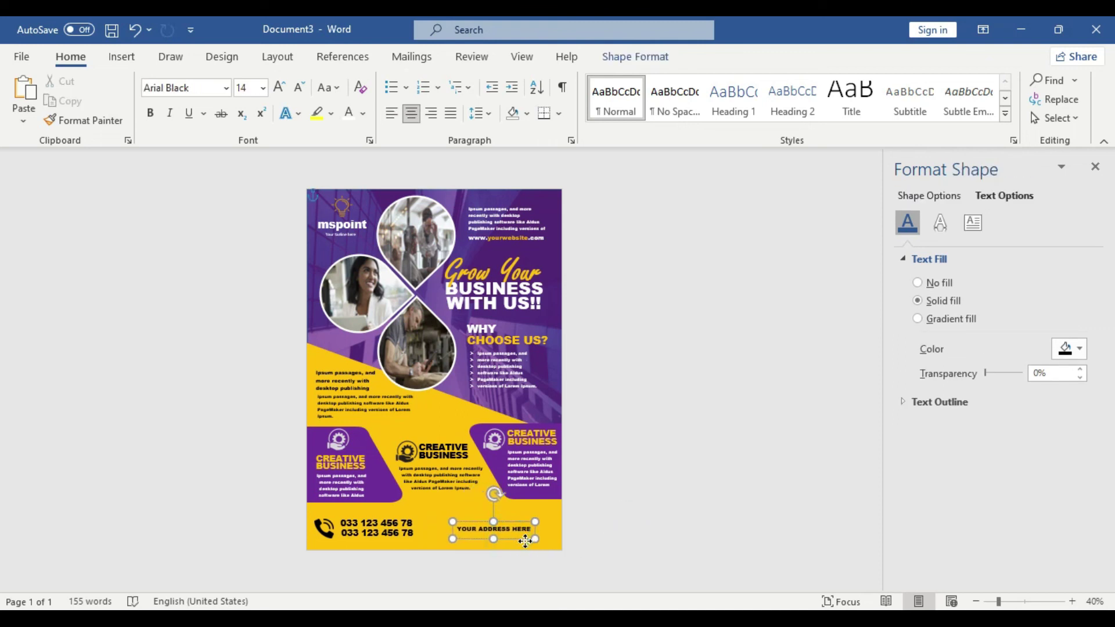
Enlarge the address text to 16 pt, widen its box, and move it further right.
{"action": "triple_click", "coordinate": [518, 533]}
{"action": "left_click", "coordinate": [633, 482]}
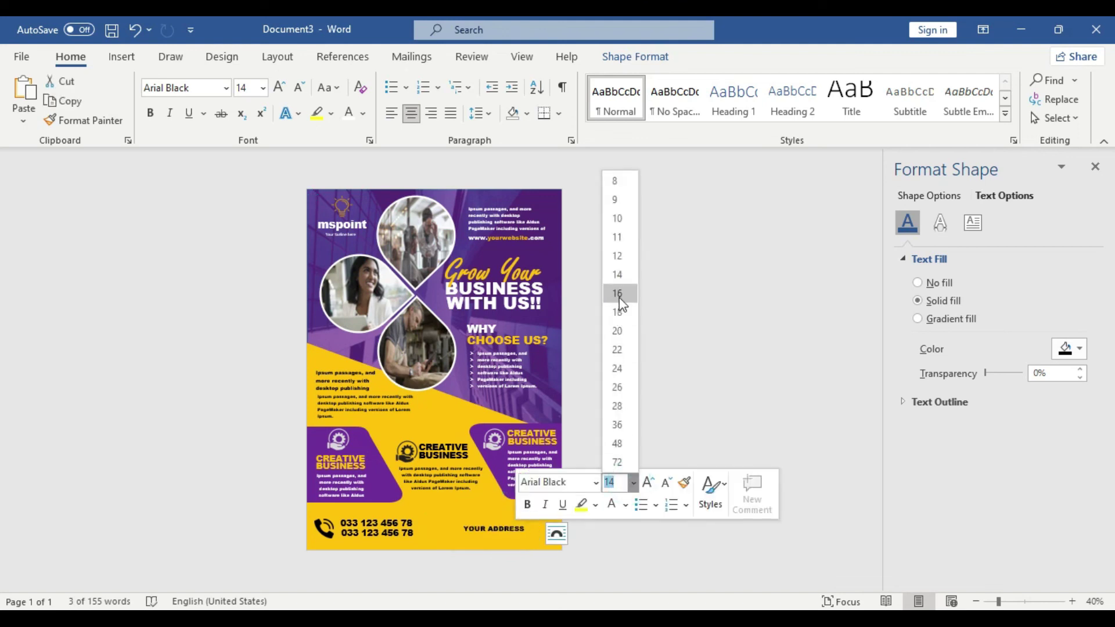
{"action": "left_click", "coordinate": [617, 294]}
{"action": "left_click_drag", "start_coordinate": [452, 522], "coordinate": [435, 524]}
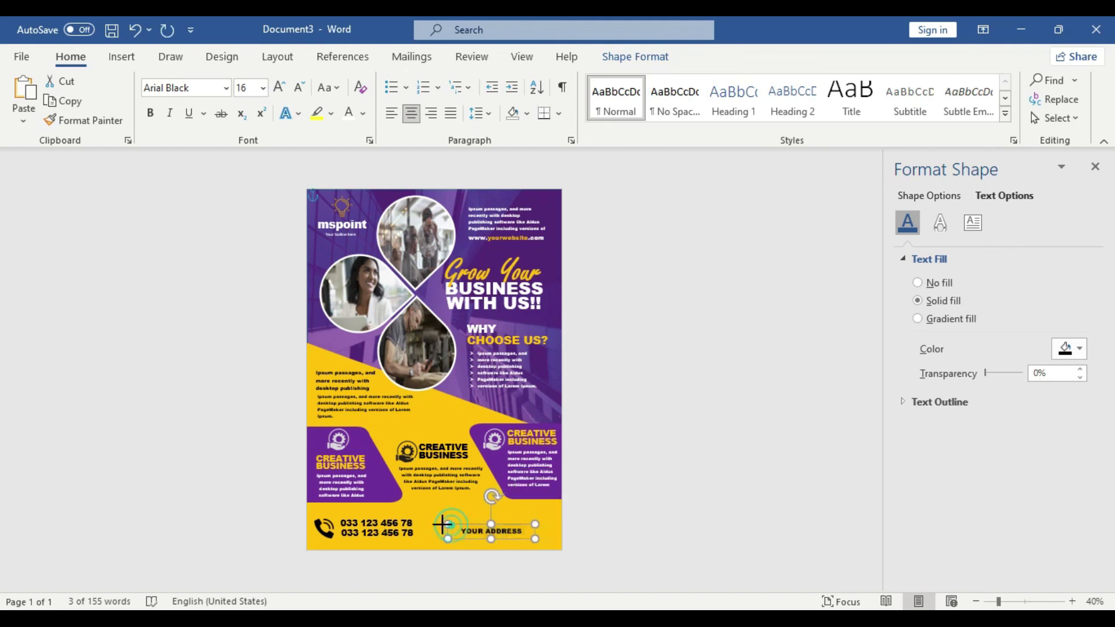
{"action": "left_click_drag", "start_coordinate": [510, 538], "coordinate": [528, 535]}
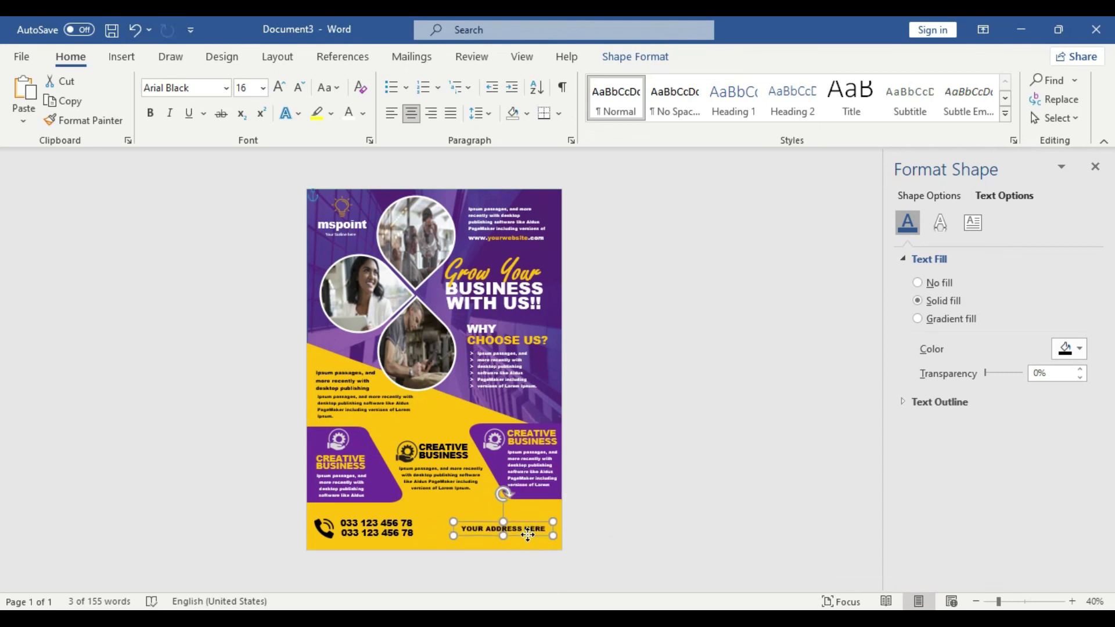
{"action": "left_click", "coordinate": [675, 515]}
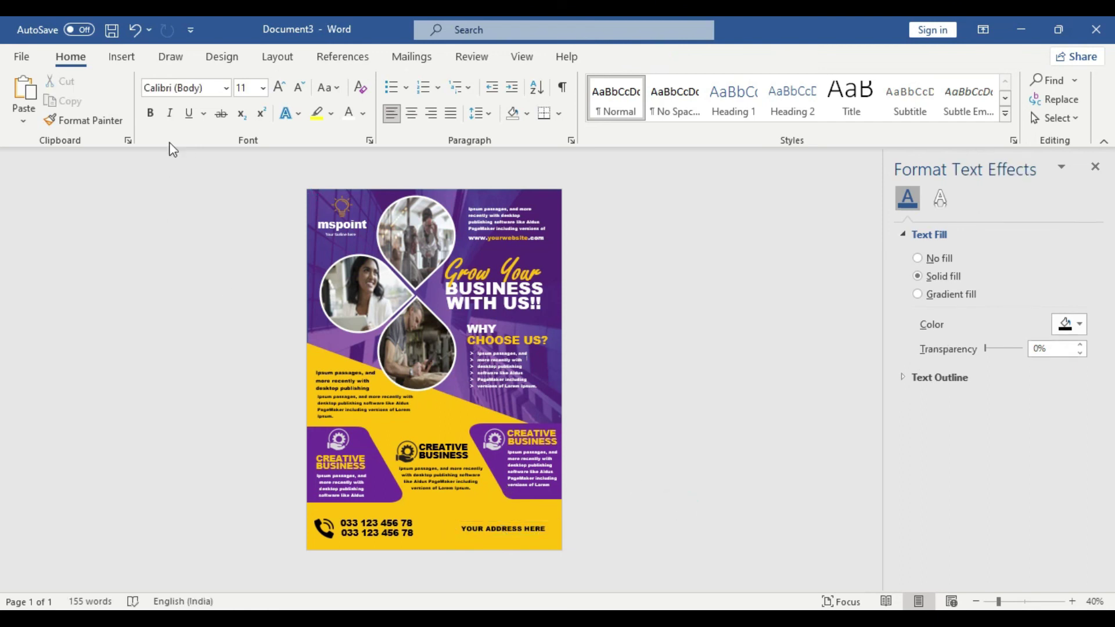
{"action": "left_click", "coordinate": [123, 58]}
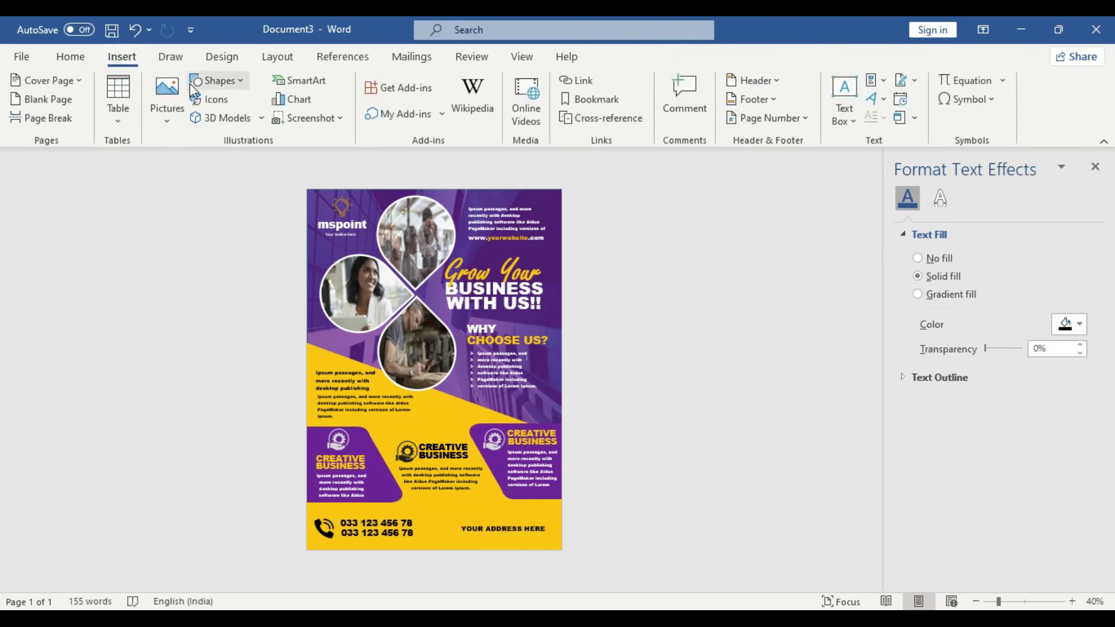
Draw a small circle left of YOUR ADDRESS HERE and fill it with the location pin icon.
{"action": "left_click", "coordinate": [203, 81]}
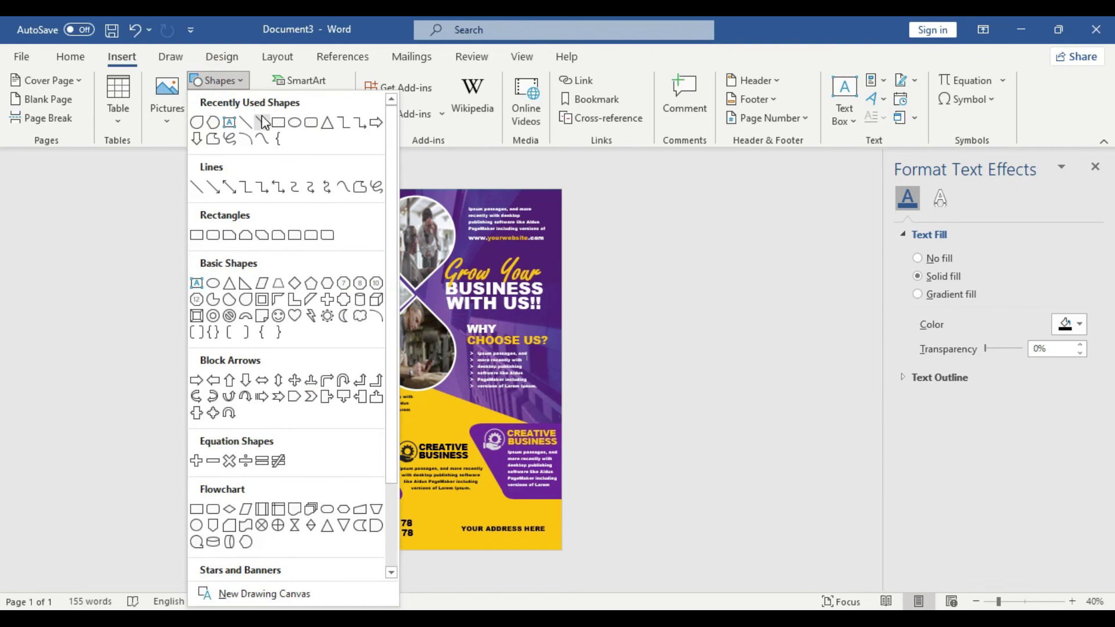
{"action": "left_click", "coordinate": [274, 122]}
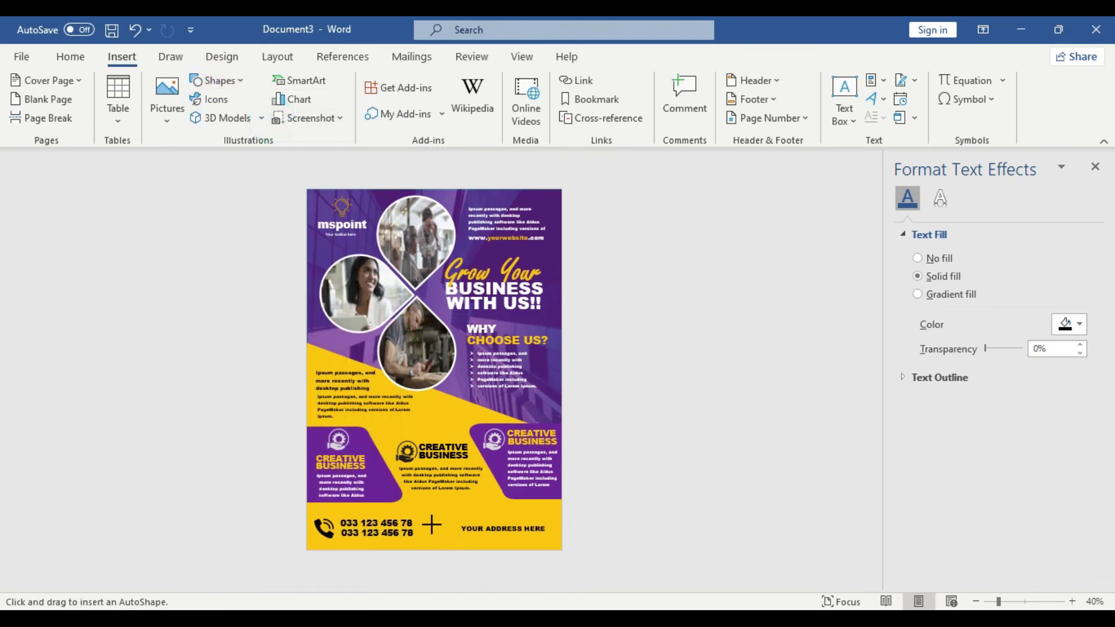
{"action": "left_click_drag", "start_coordinate": [436, 519], "coordinate": [458, 545]}
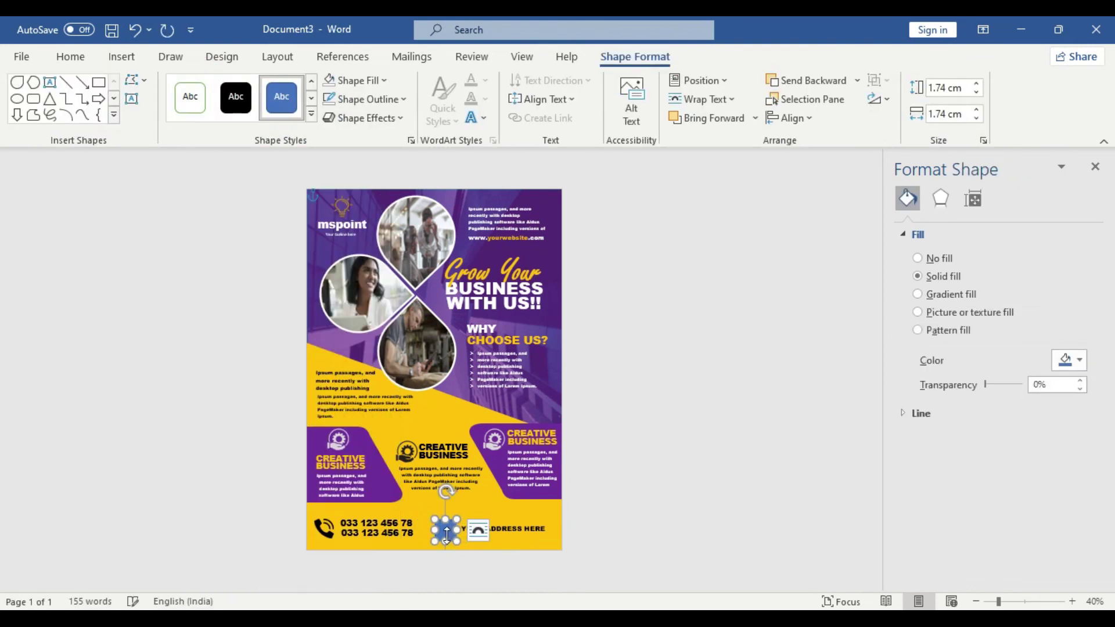
{"action": "left_click", "coordinate": [374, 81]}
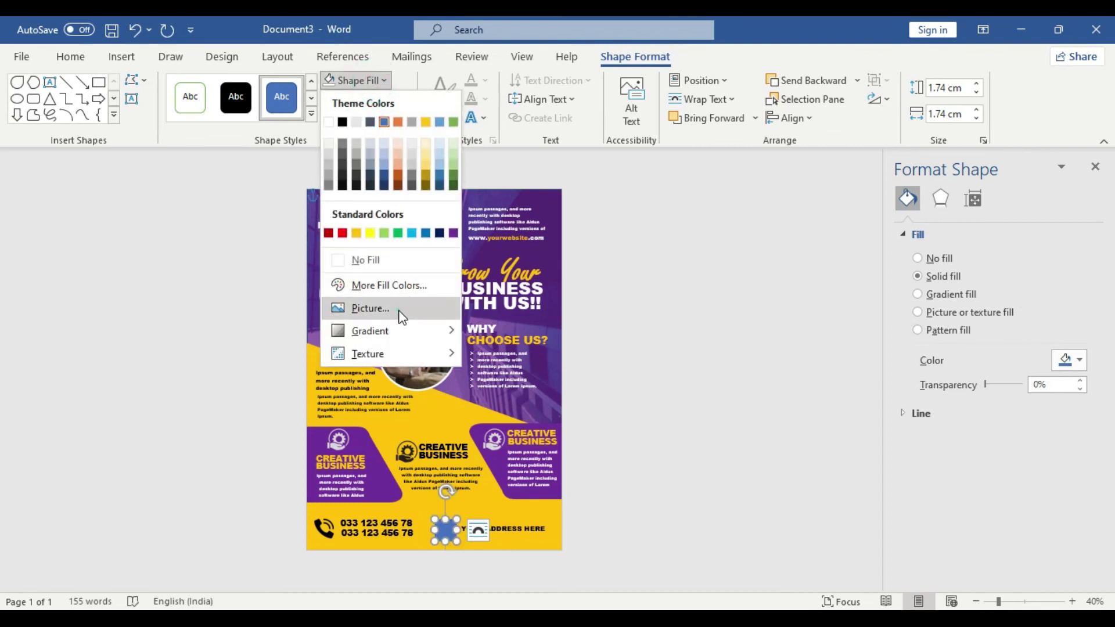
{"action": "left_click", "coordinate": [398, 310]}
{"action": "left_click", "coordinate": [384, 258]}
{"action": "left_click", "coordinate": [190, 247]}
{"action": "left_click", "coordinate": [414, 381]}
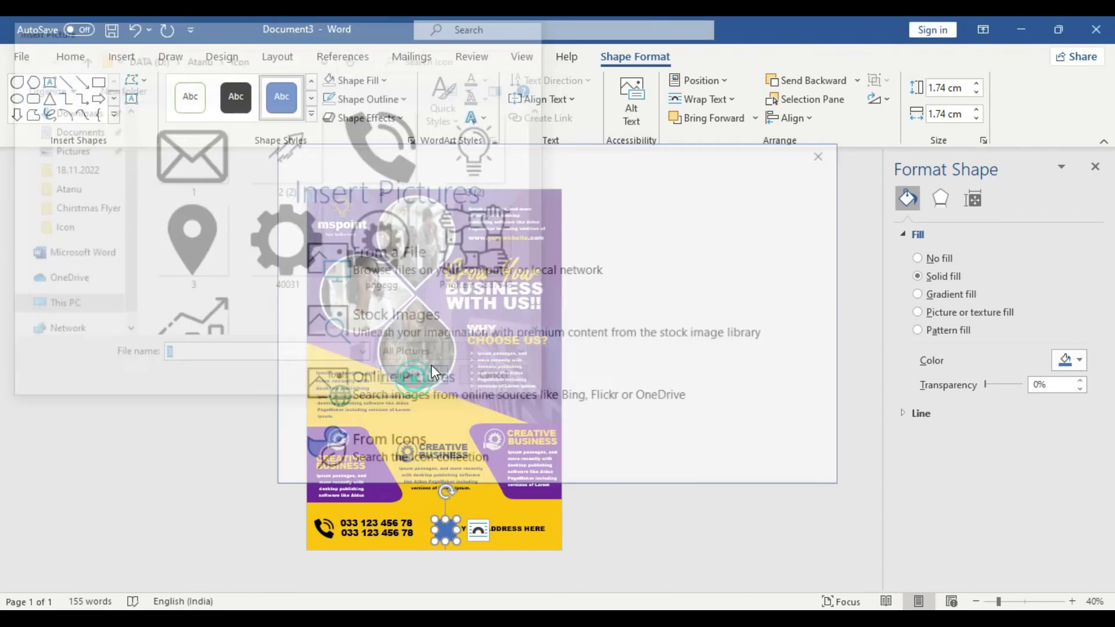
Remove the outline from the location pin icon.
{"action": "left_click", "coordinate": [697, 496]}
{"action": "left_click", "coordinate": [448, 535]}
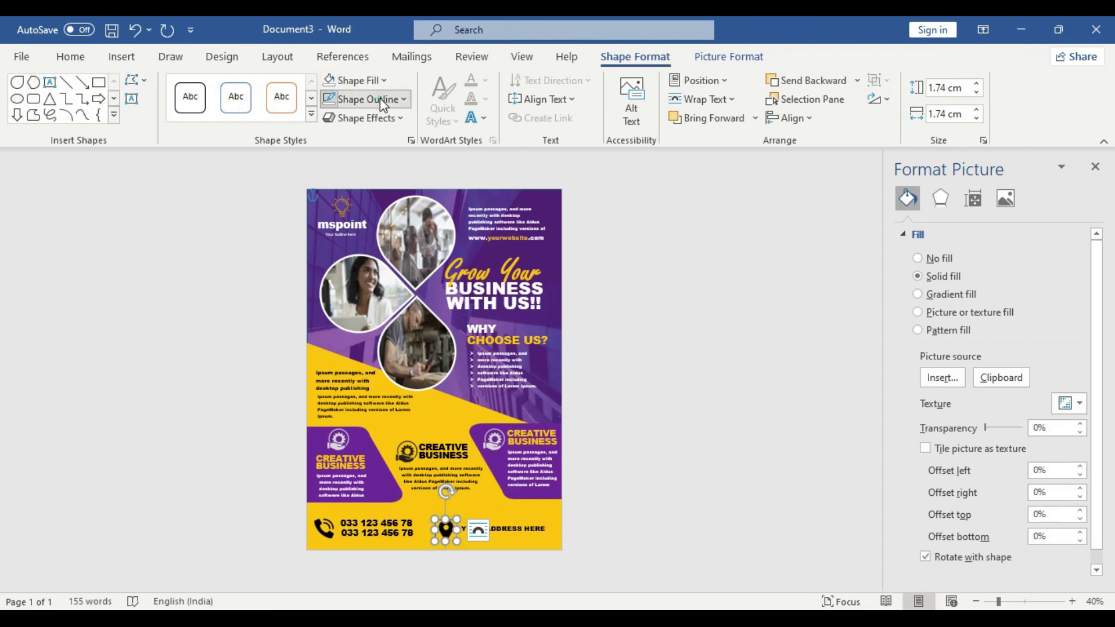
{"action": "left_click", "coordinate": [379, 99]}
{"action": "left_click", "coordinate": [380, 280]}
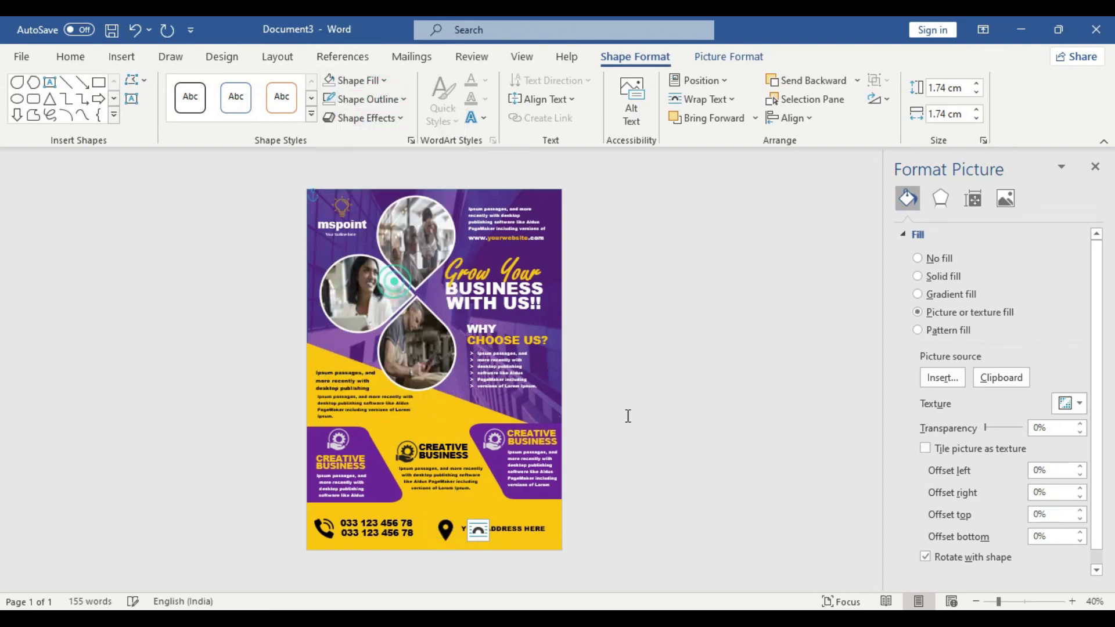
{"action": "left_click", "coordinate": [670, 464]}
{"action": "left_click", "coordinate": [448, 533]}
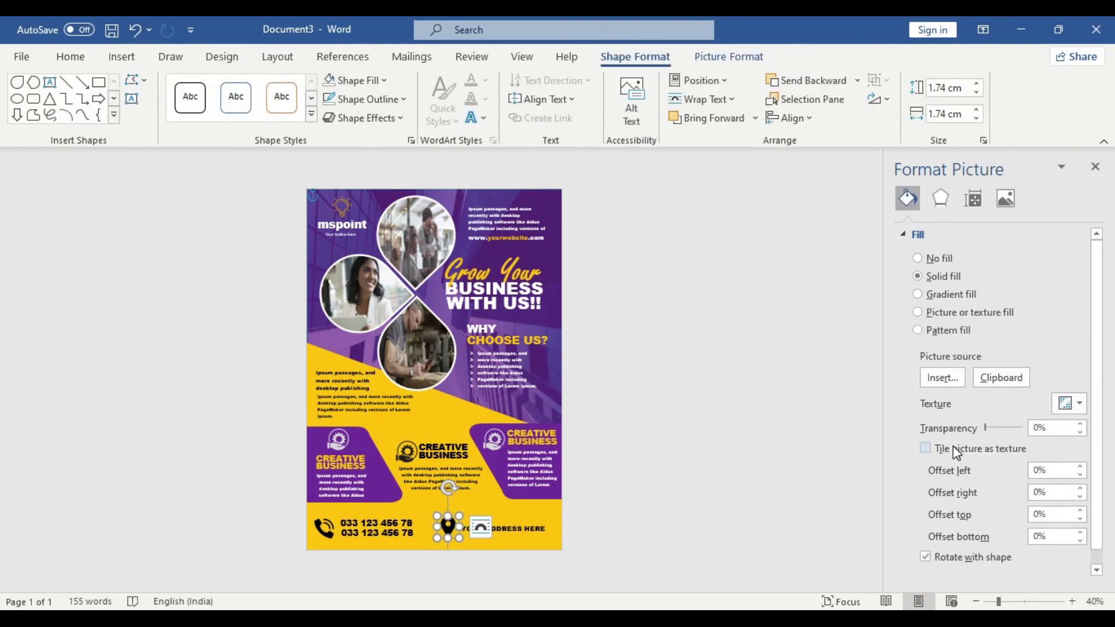
{"action": "left_click", "coordinate": [801, 415]}
{"action": "left_click", "coordinate": [719, 490]}
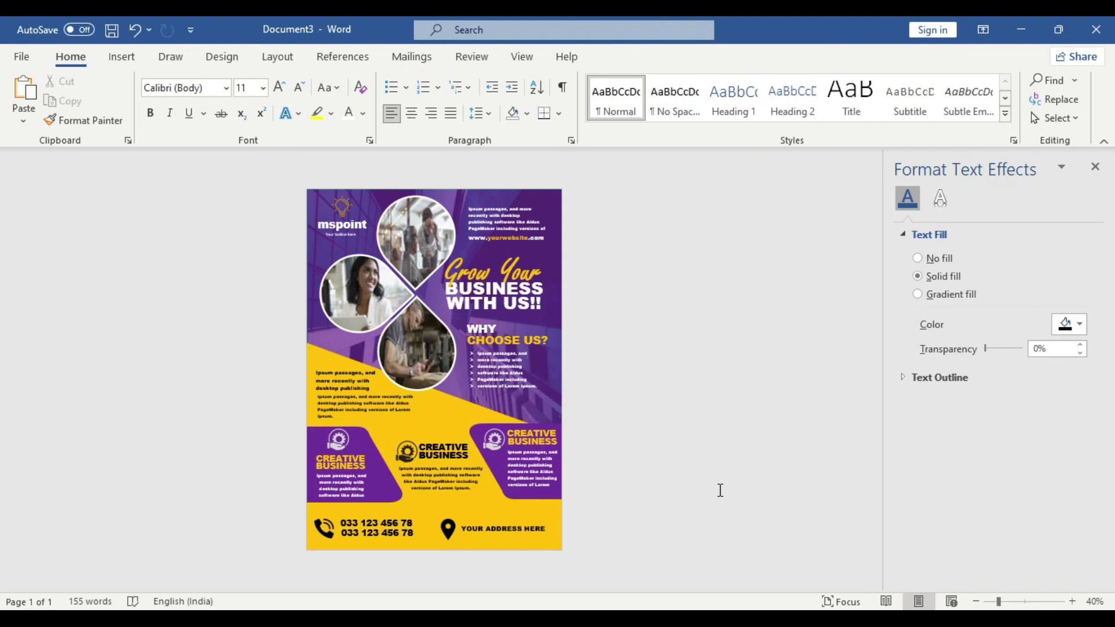